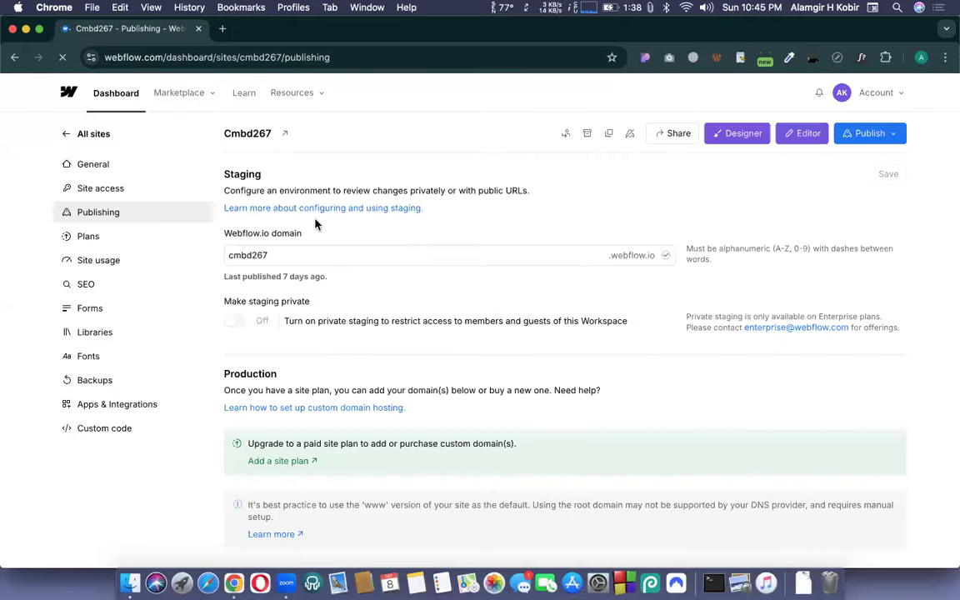
# Open the publishing settings of the Cmbd267 site and check its Webflow.io staging domain.
pyautogui.click(67, 133)
pyautogui.click(12, 58)
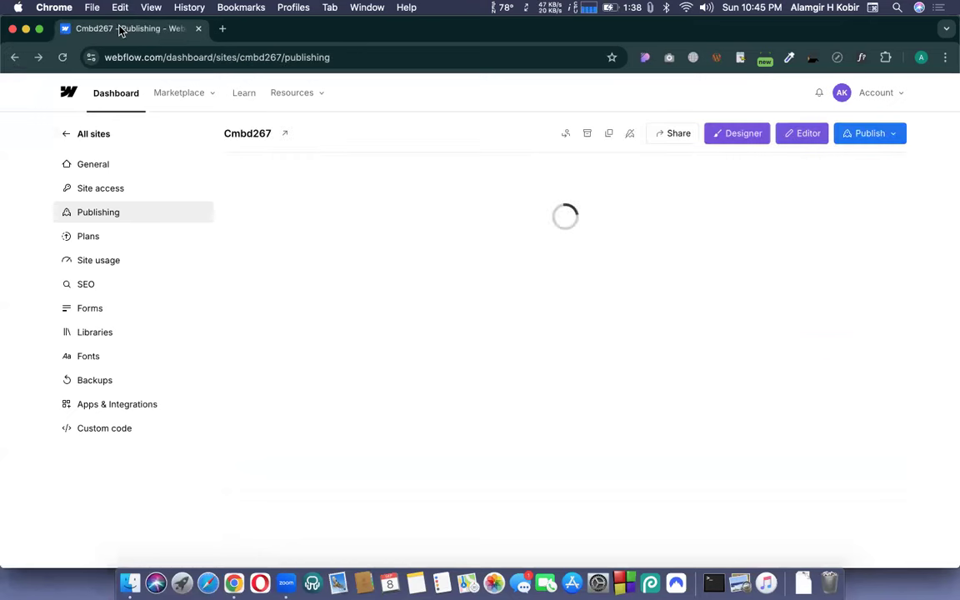
pyautogui.click(15, 57)
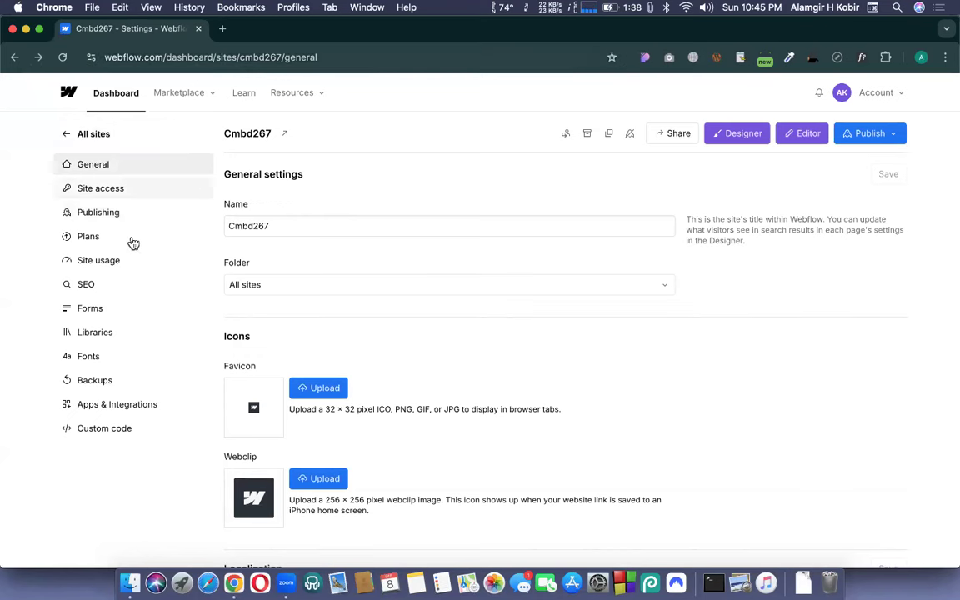
pyautogui.click(94, 214)
pyautogui.click(285, 251)
pyautogui.press('super+a')
pyautogui.click(359, 290)
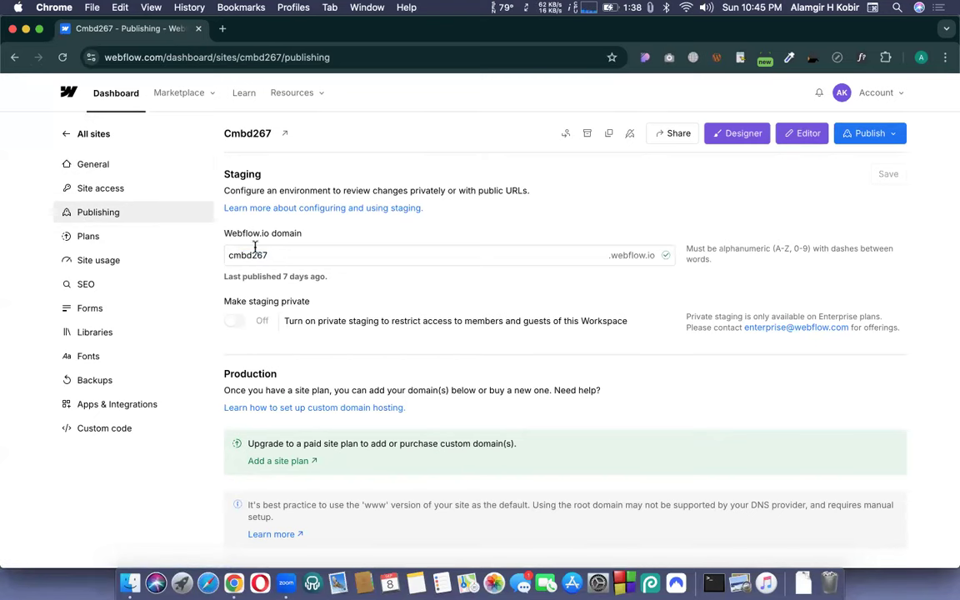
# Open the publishing settings of the 7 pages template site and highlight its Webflow.io staging domain.
pyautogui.click(115, 98)
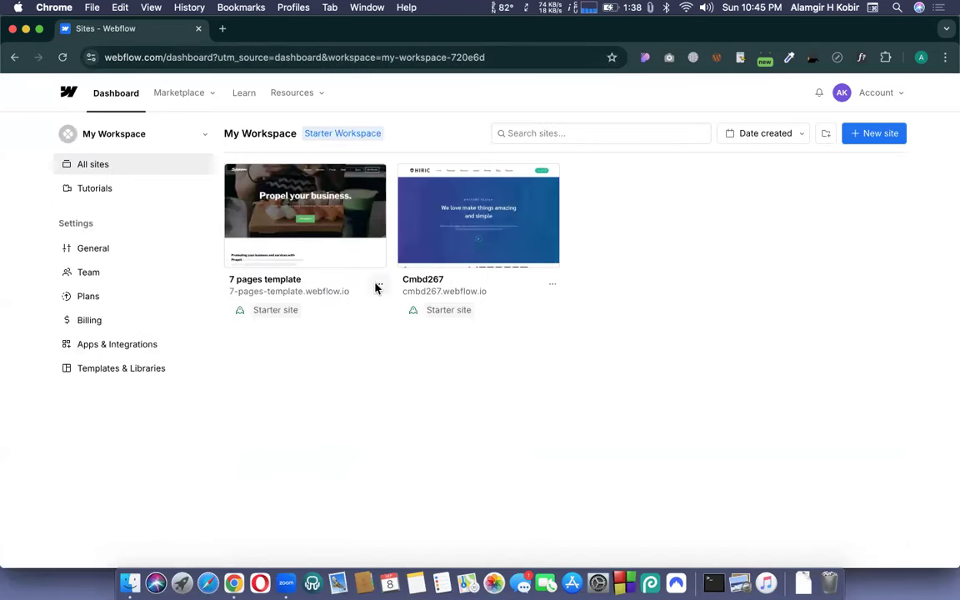
pyautogui.click(378, 284)
pyautogui.click(318, 260)
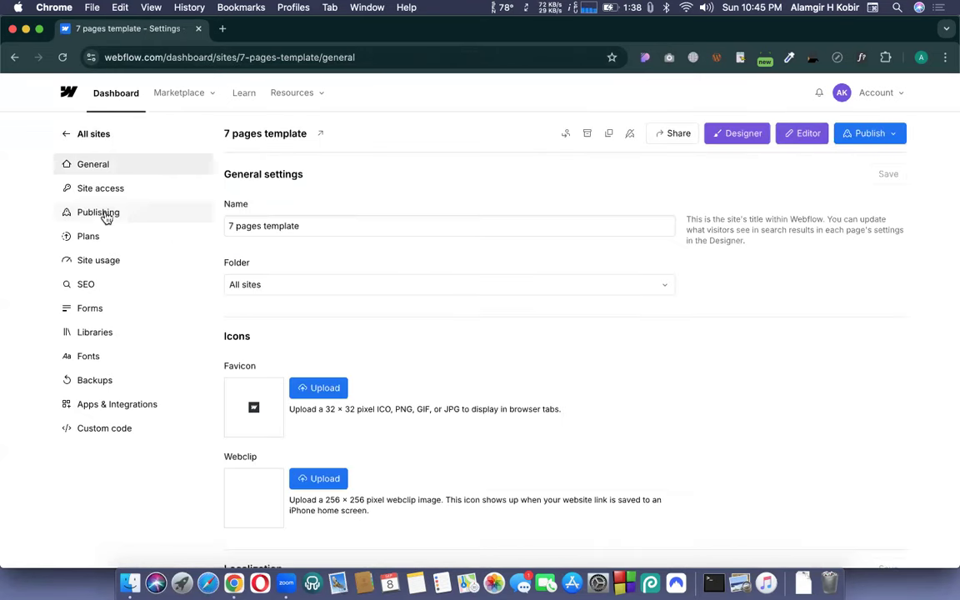
pyautogui.click(94, 214)
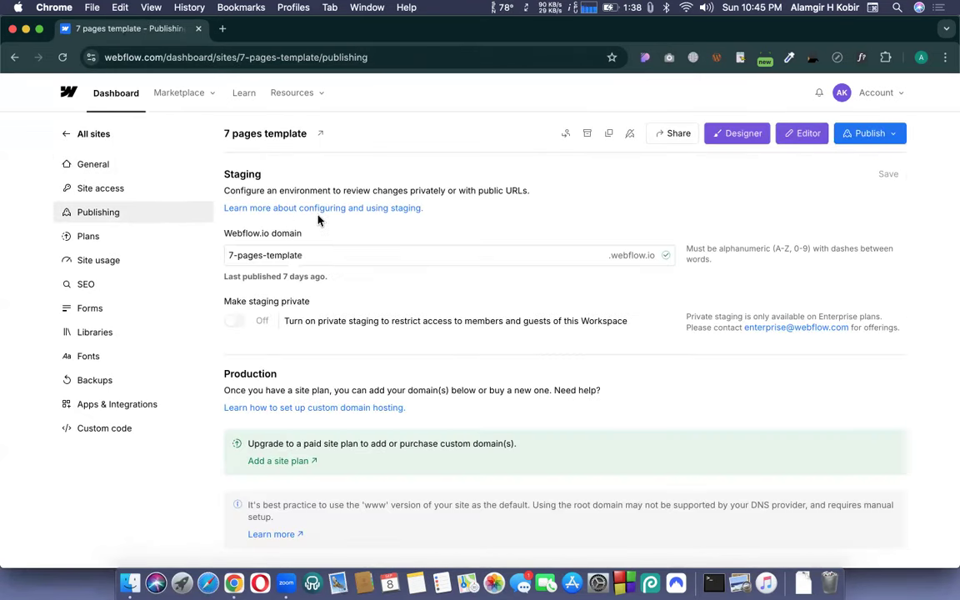
pyautogui.tripleClick(304, 258)
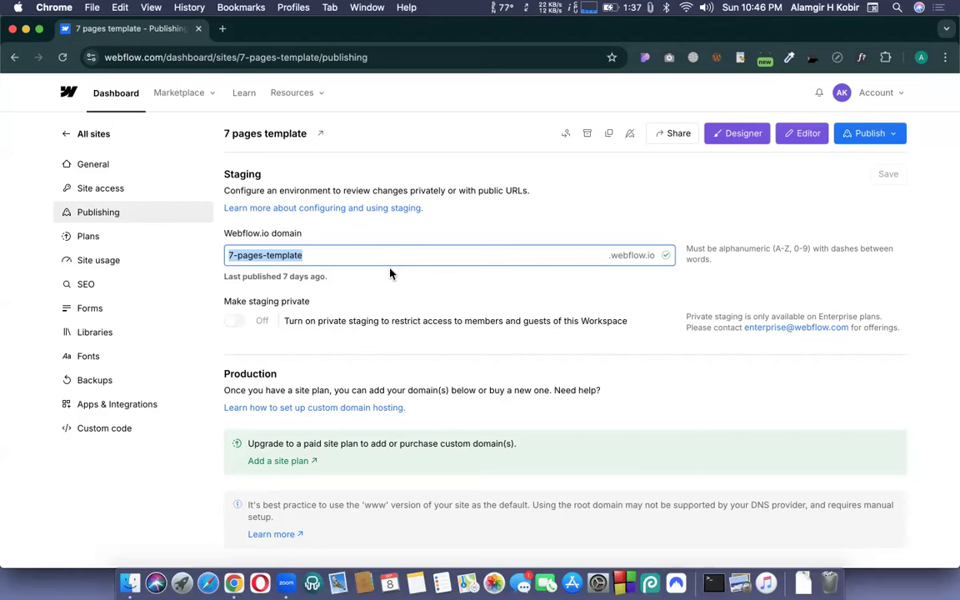
# Return to the list of all sites and open the Cmbd267 site in the Designer.
pyautogui.click(60, 140)
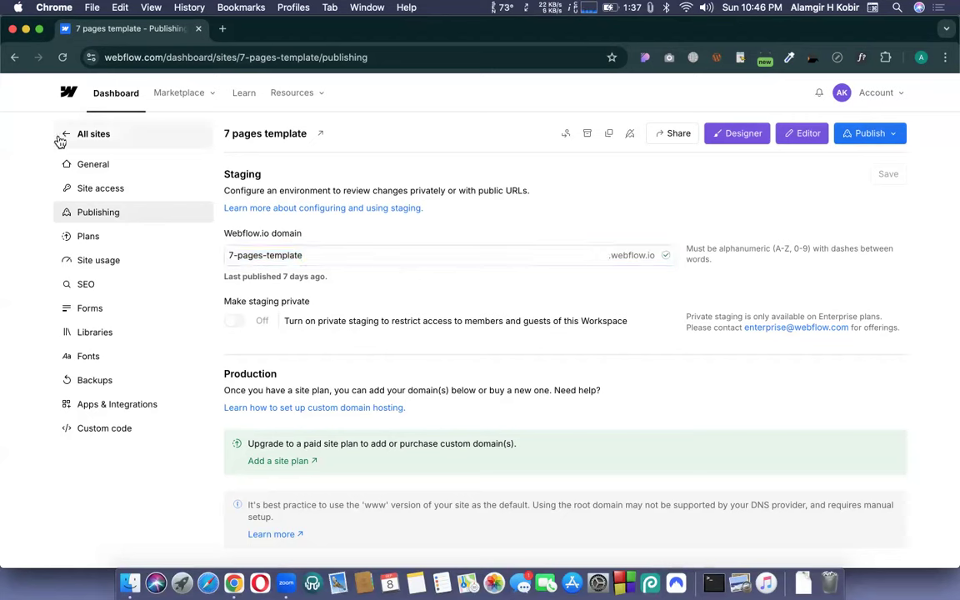
pyautogui.click(71, 135)
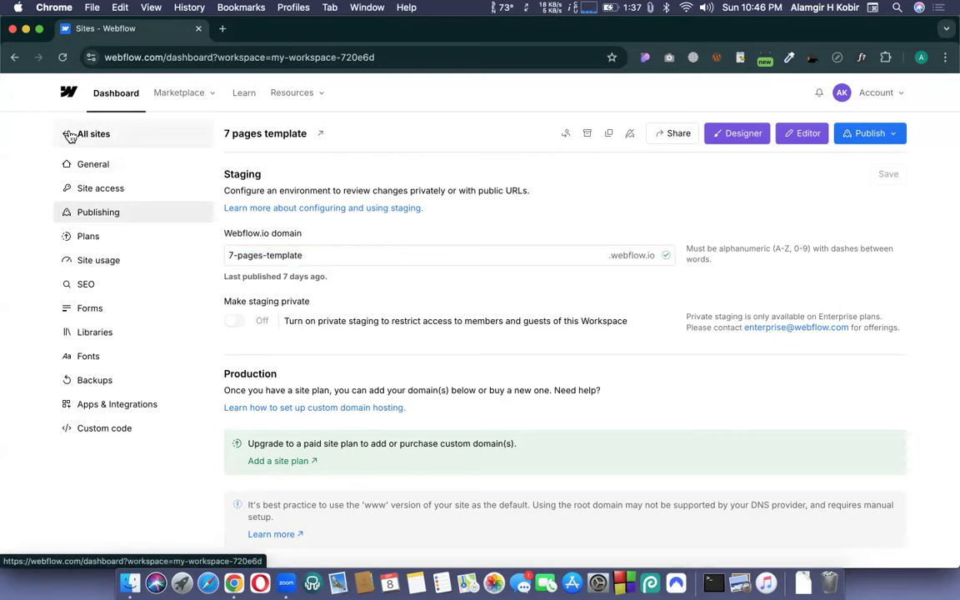
pyautogui.click(487, 221)
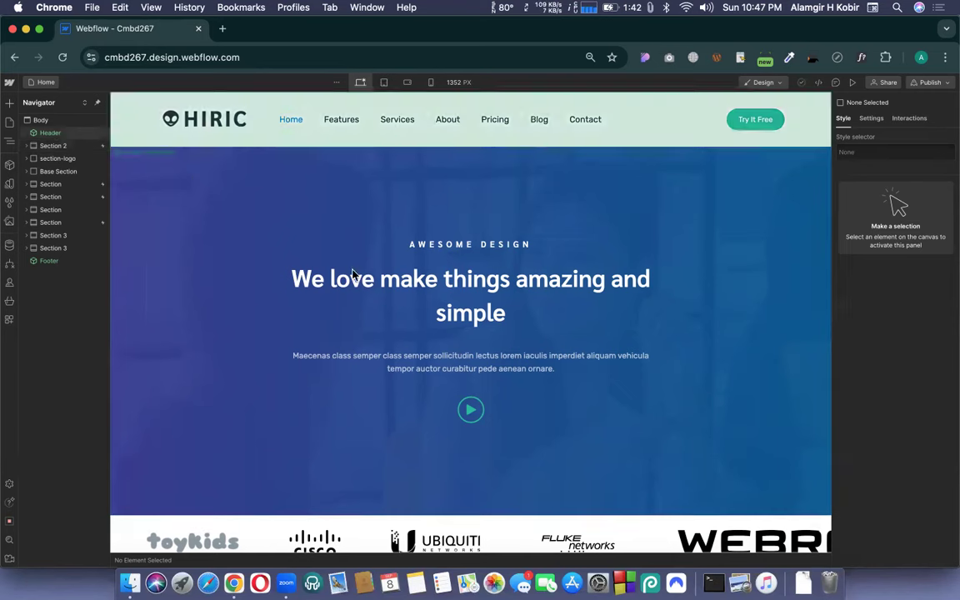
# Search the web for "website popup demo" in a new tab and open ConvertFlow's website popup examples article.
pyautogui.click(222, 28)
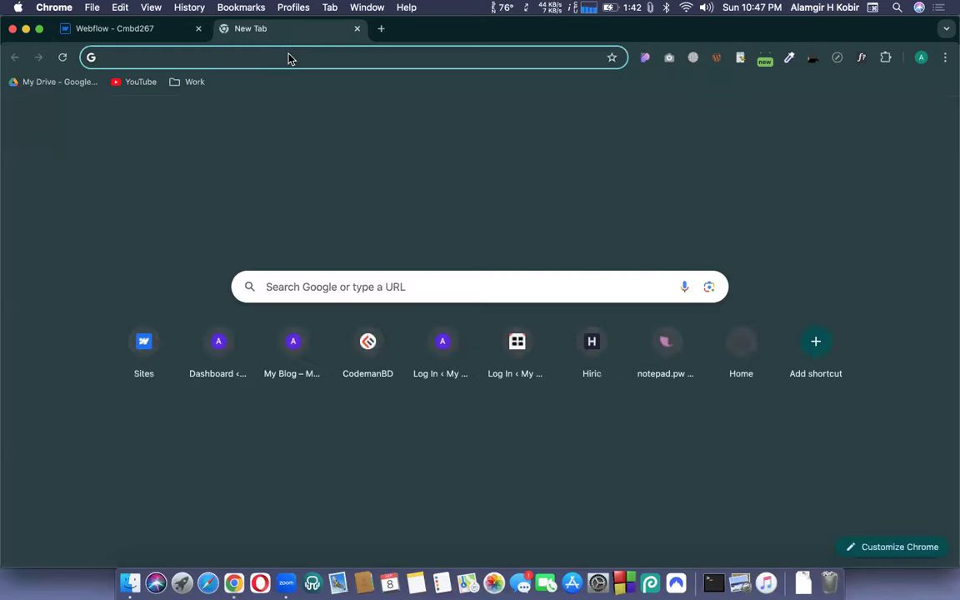
pyautogui.write('webs')
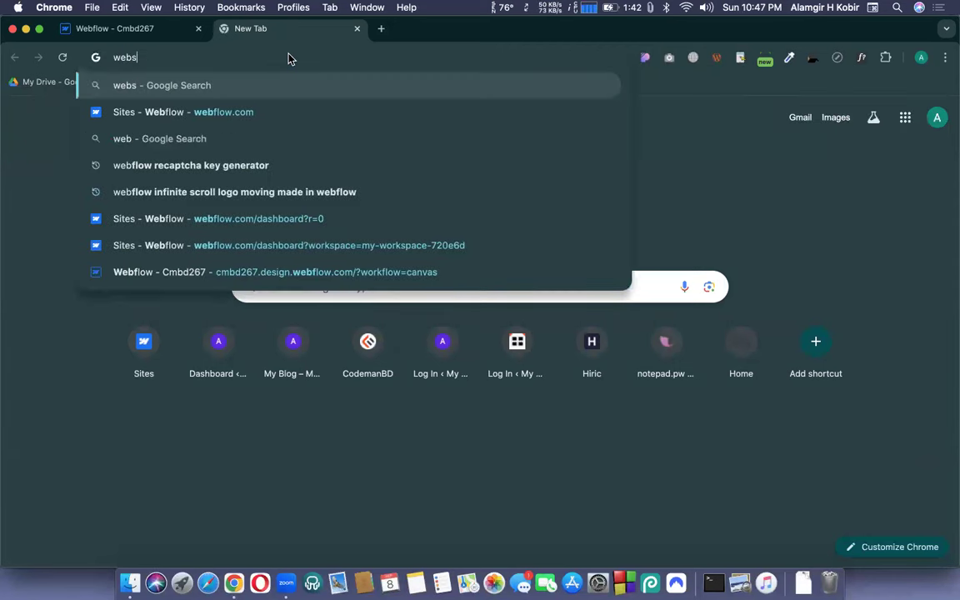
pyautogui.write('ite popup demo')
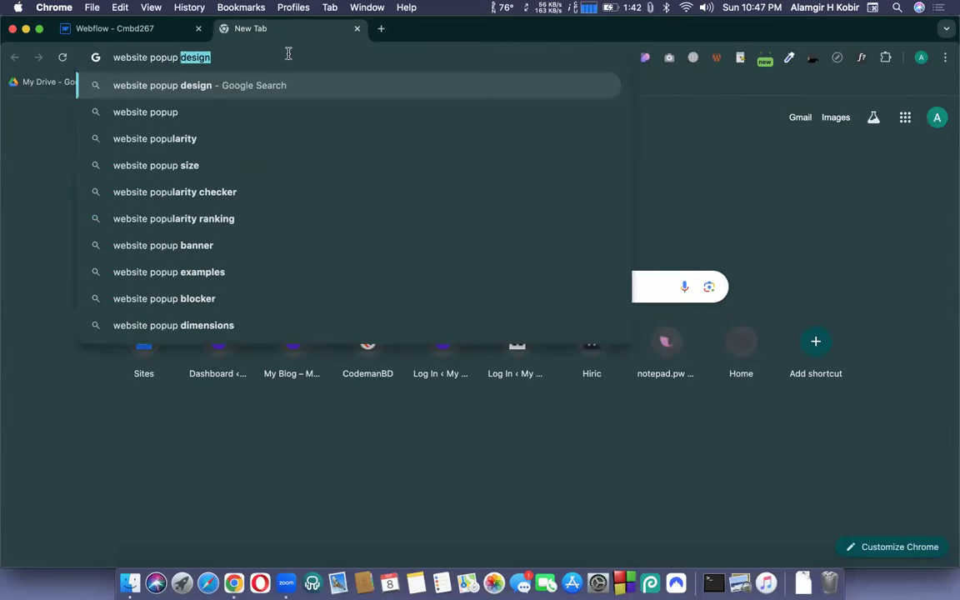
pyautogui.press('Return')
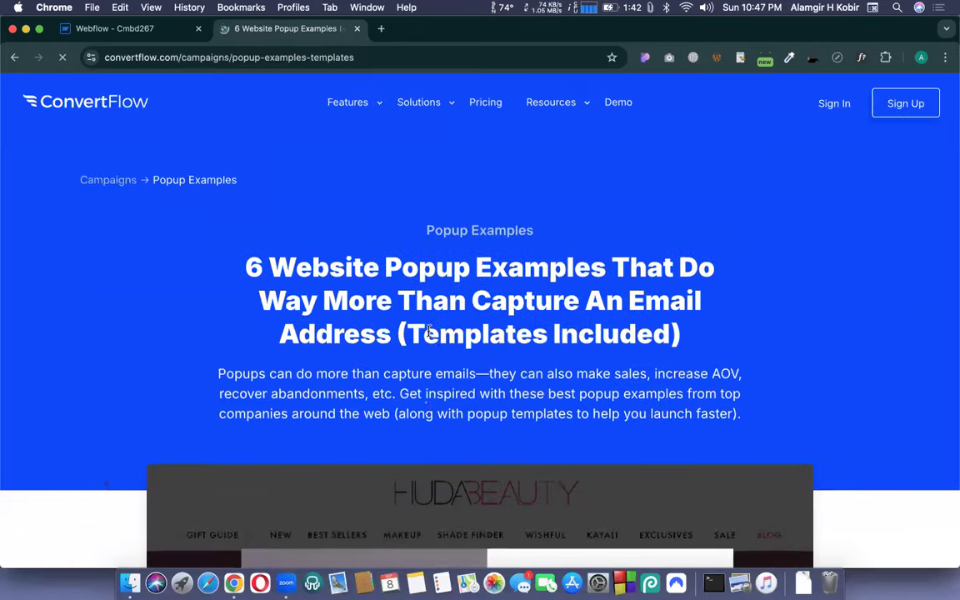
# Examine the Huda Beauty popup and the gallery of popup examples in the article, dismissing the promotional banner.
pyautogui.scroll(-5, 429, 332)
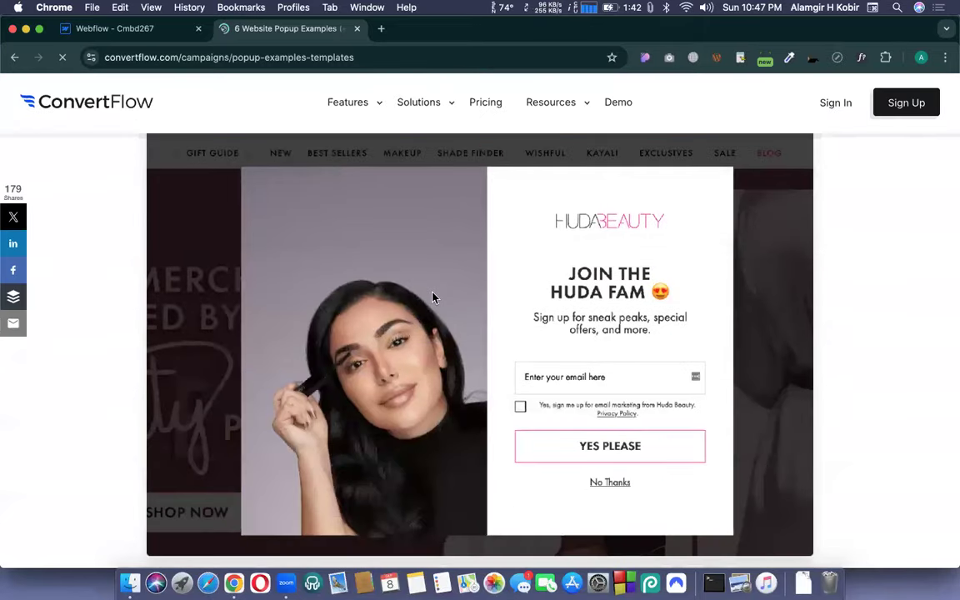
pyautogui.scroll(1, 432, 297)
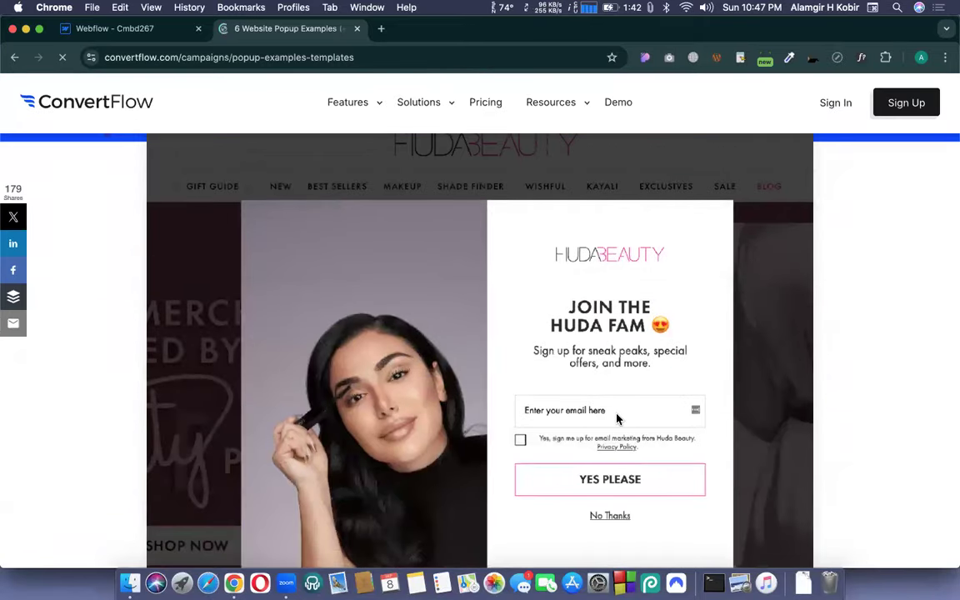
pyautogui.scroll(-2, 613, 372)
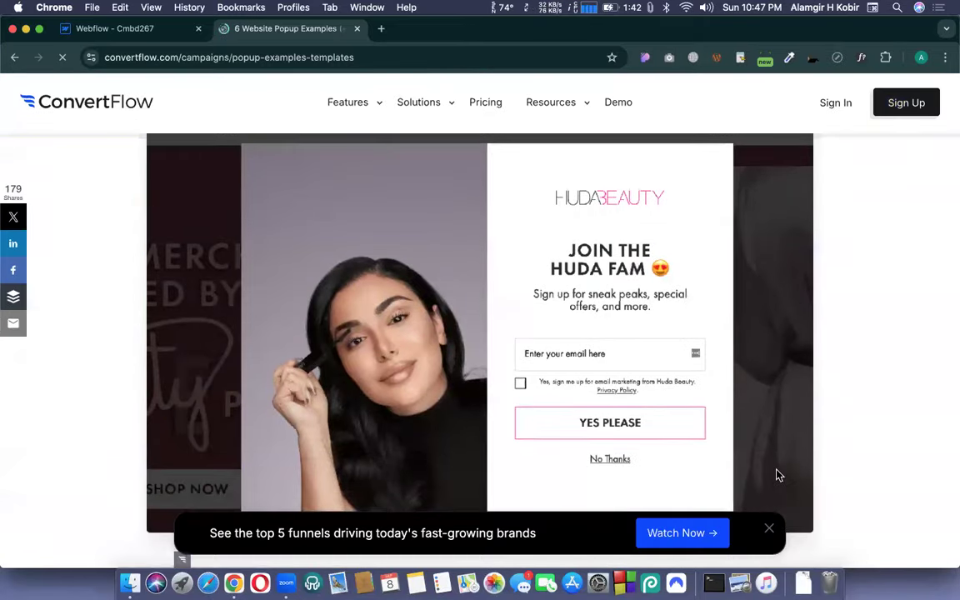
pyautogui.click(767, 532)
pyautogui.scroll(-10, 632, 379)
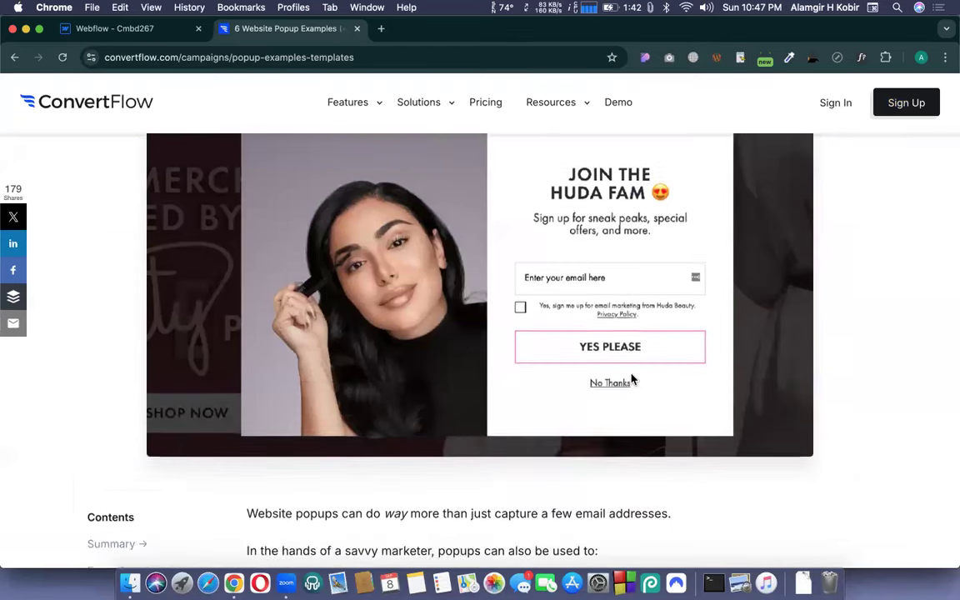
pyautogui.scroll(-10, 633, 379)
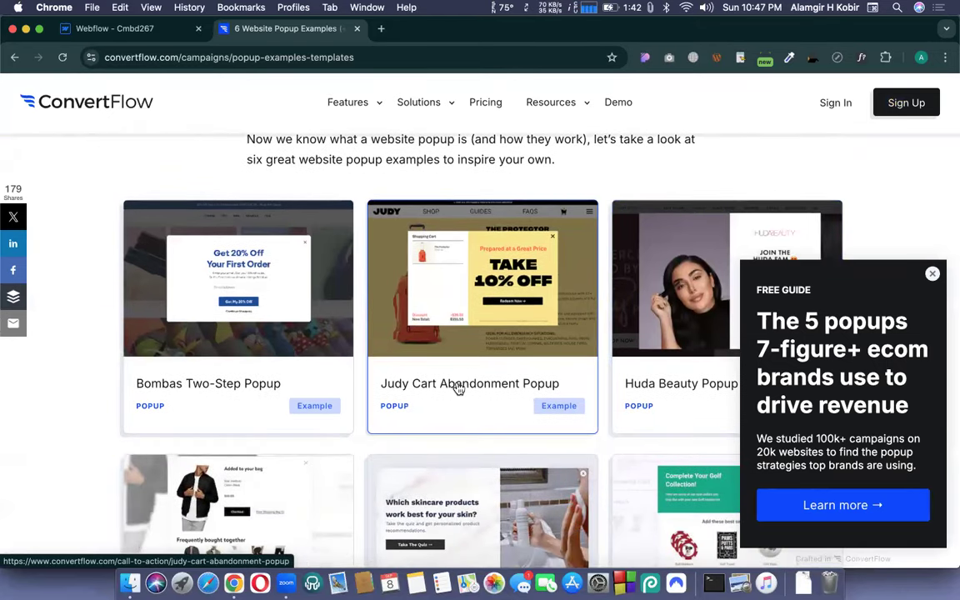
# Open the Bombas Two-Step Popup example and examine the layout of its discount popup.
pyautogui.click(191, 375)
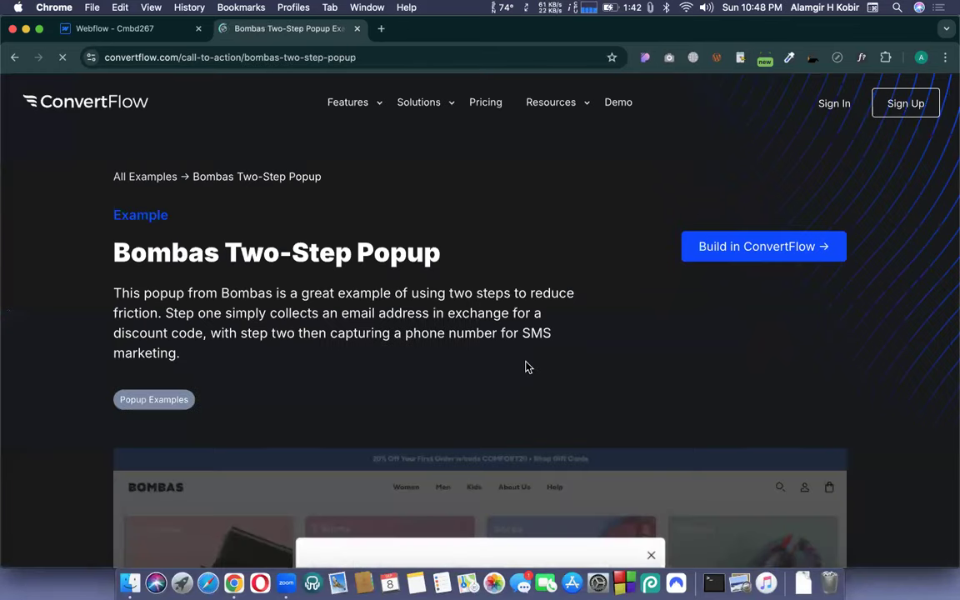
pyautogui.click(175, 401)
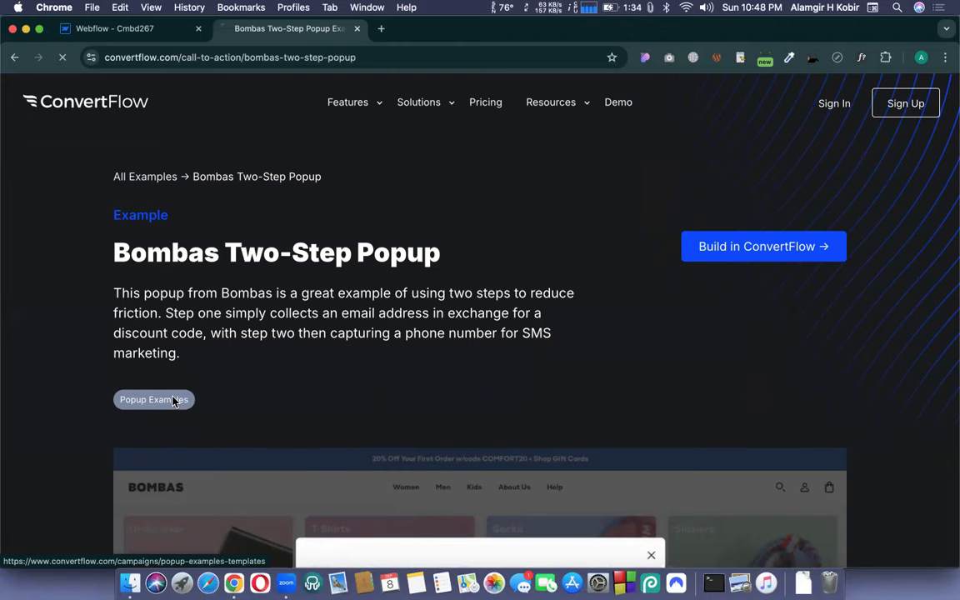
pyautogui.scroll(-5, 325, 346)
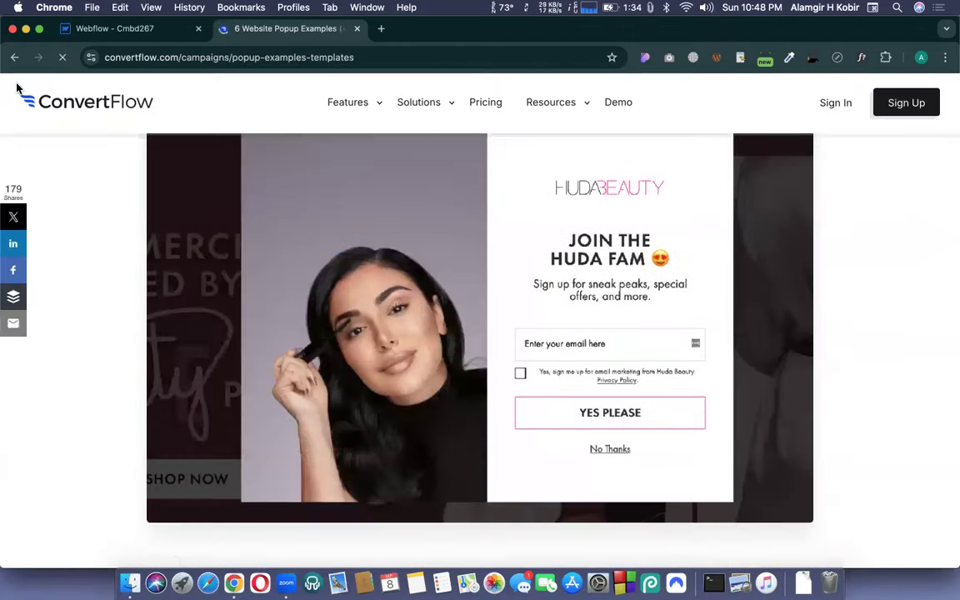
pyautogui.click(14, 57)
pyautogui.scroll(-5, 486, 306)
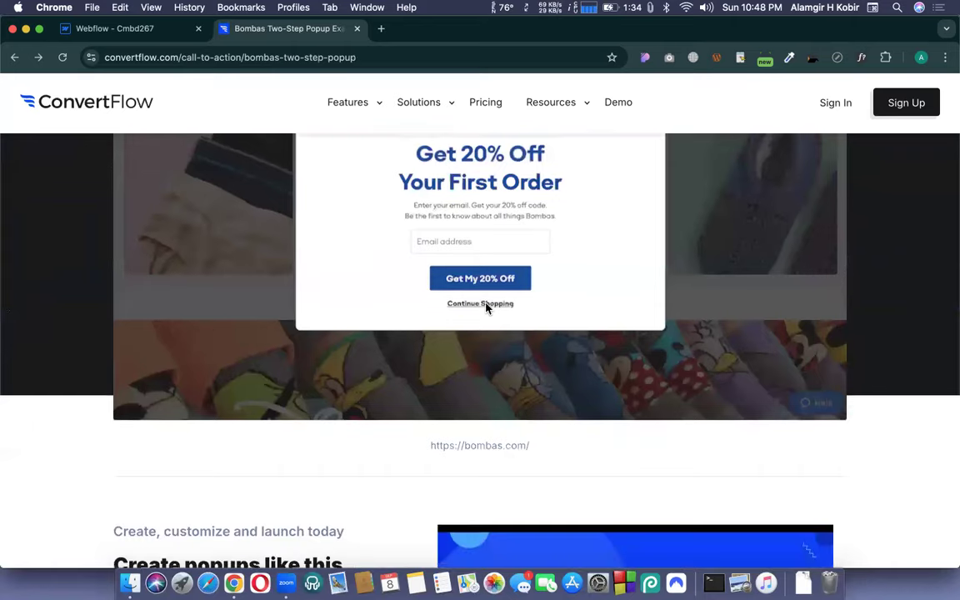
pyautogui.scroll(1, 488, 310)
pyautogui.scroll(-1, 492, 443)
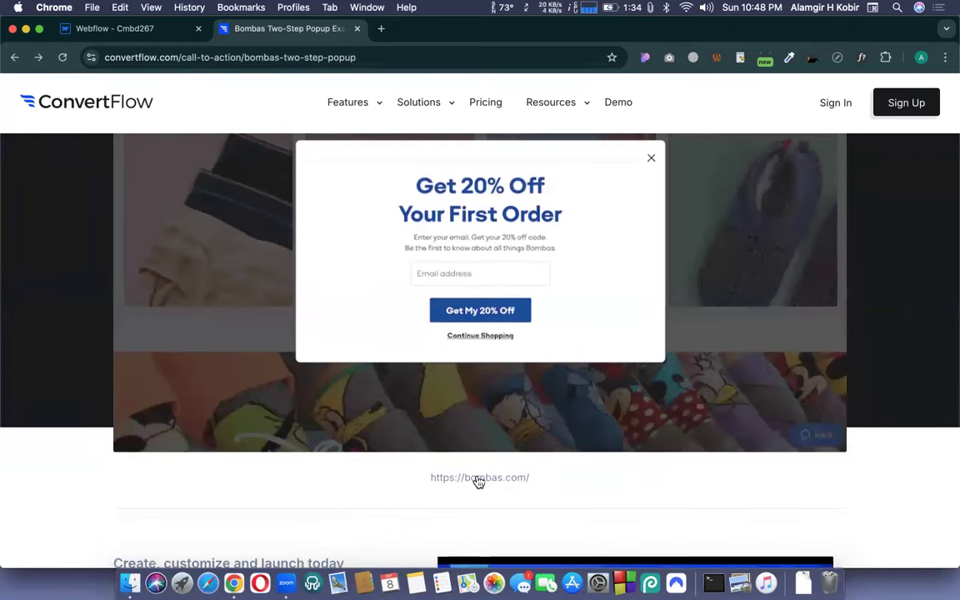
# Visit the Bombas website to examine its live popups, dismissing the shipping notice and reloading the page, and close both reference tabs.
pyautogui.click(477, 480)
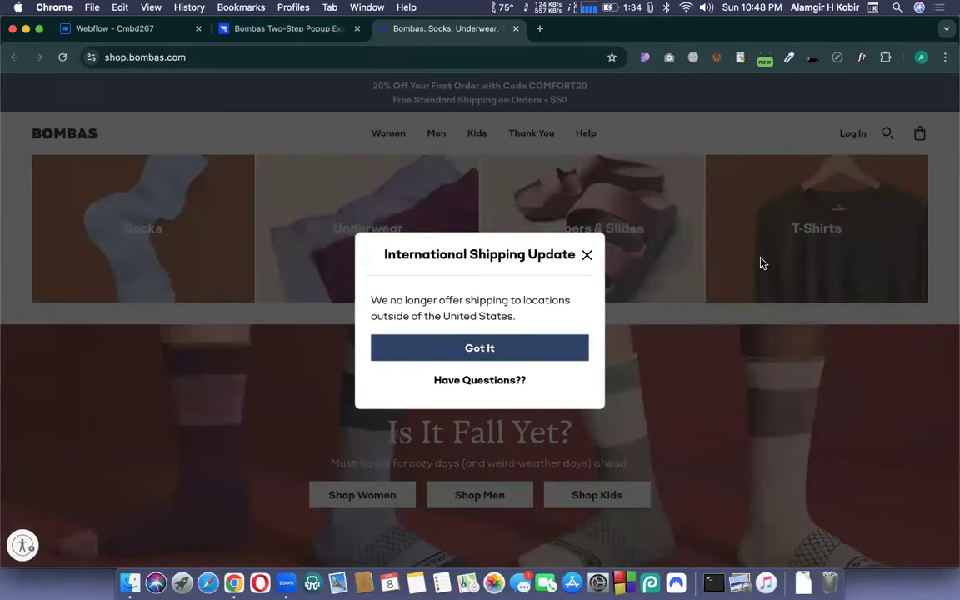
pyautogui.click(587, 256)
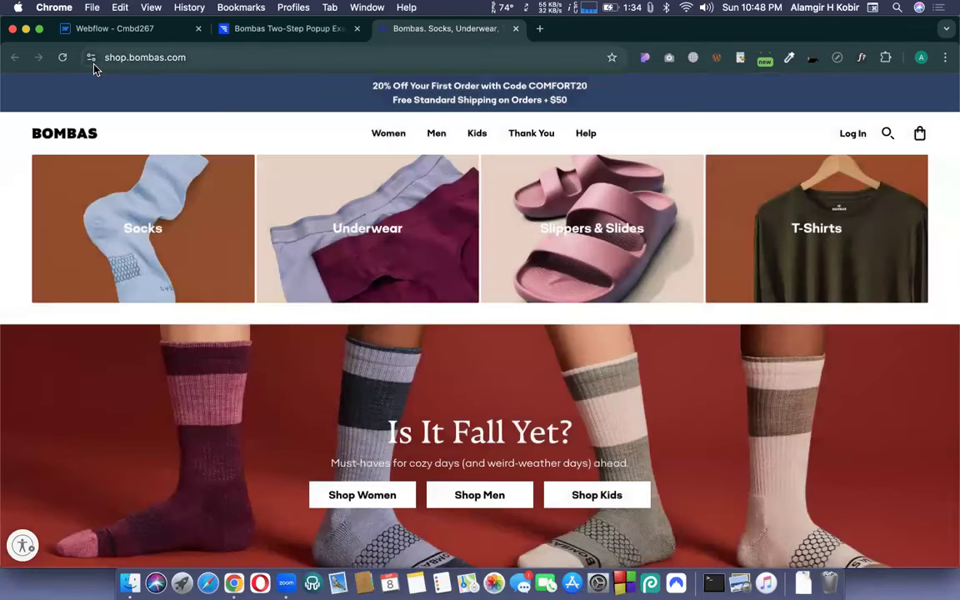
pyautogui.click(62, 57)
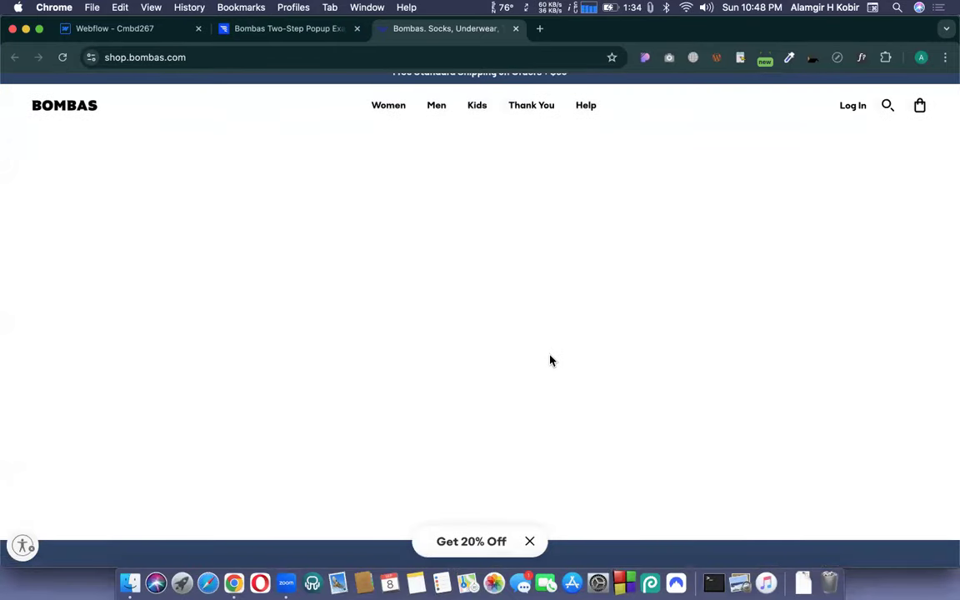
pyautogui.scroll(-2, 550, 360)
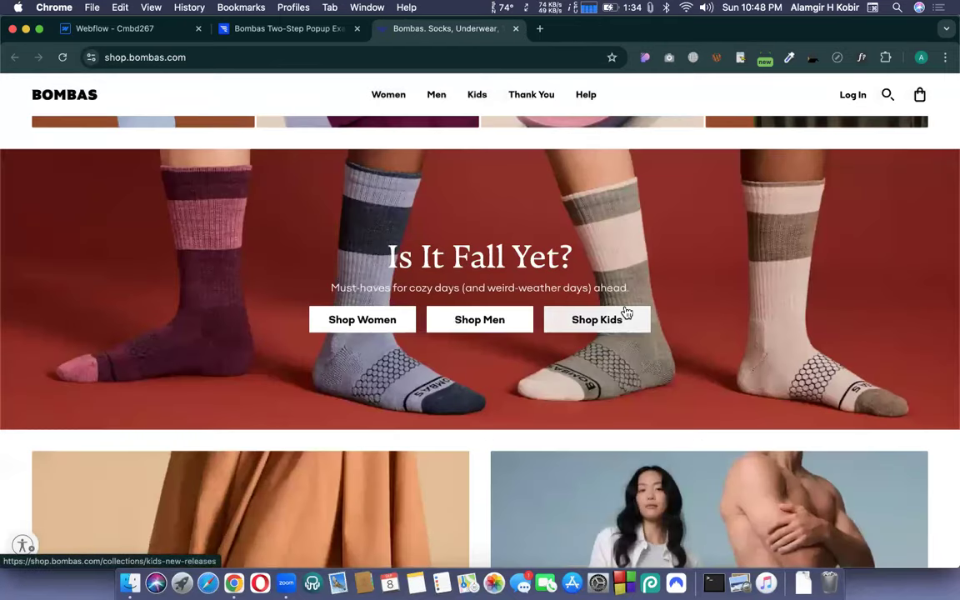
pyautogui.scroll(5, 621, 313)
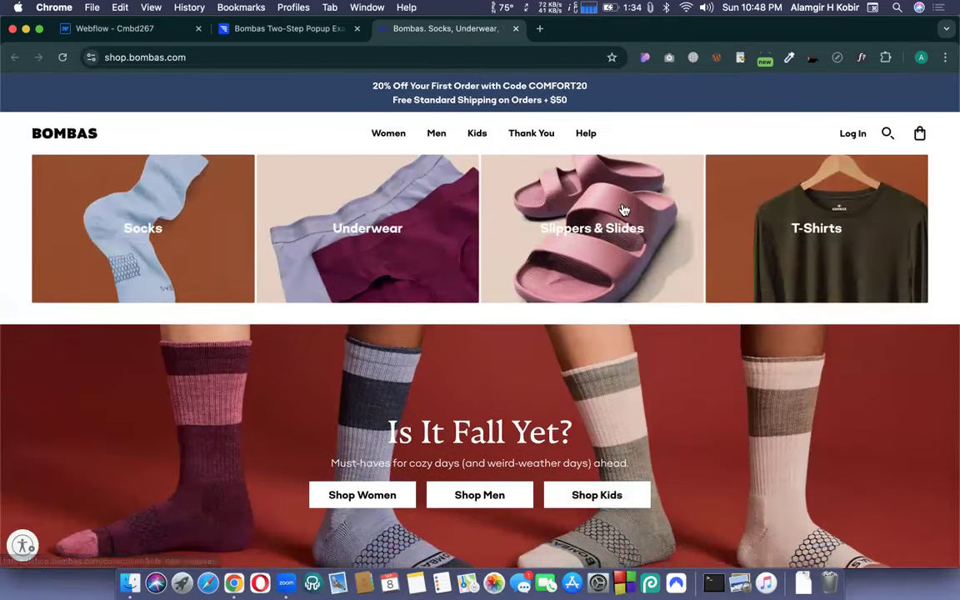
pyautogui.press('super+w')
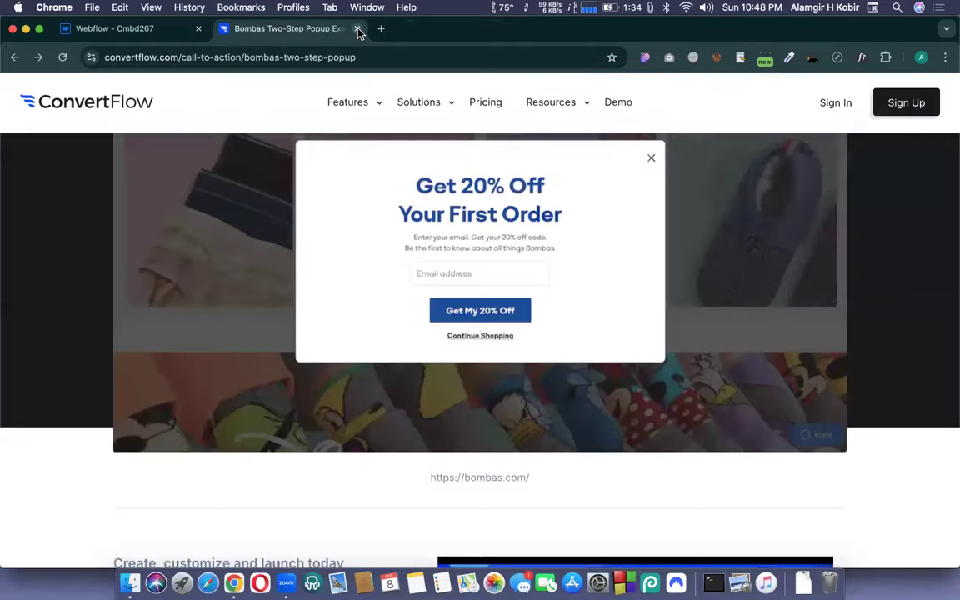
pyautogui.click(358, 29)
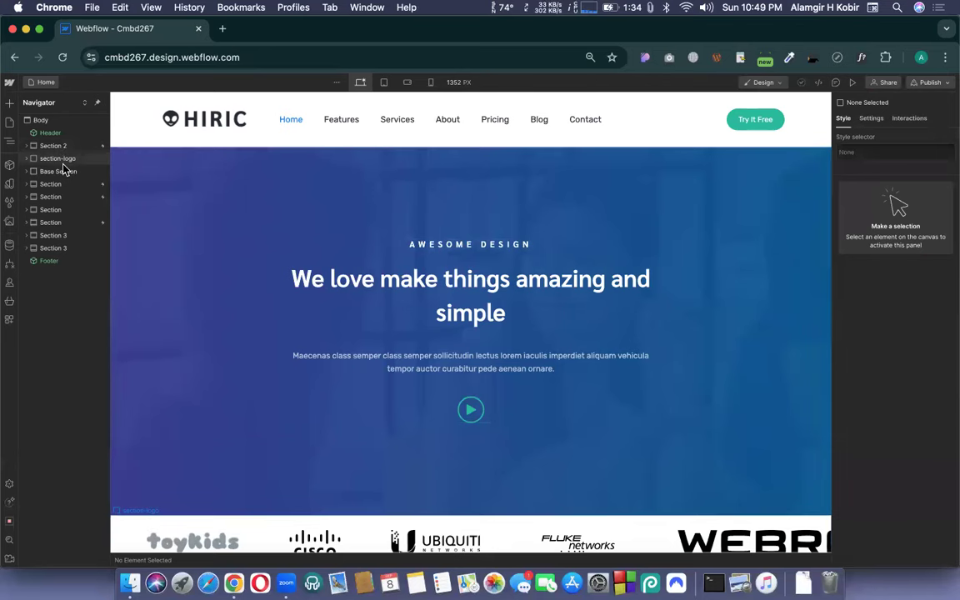
# Search the web for "popup sample" in a new tab.
pyautogui.click(222, 29)
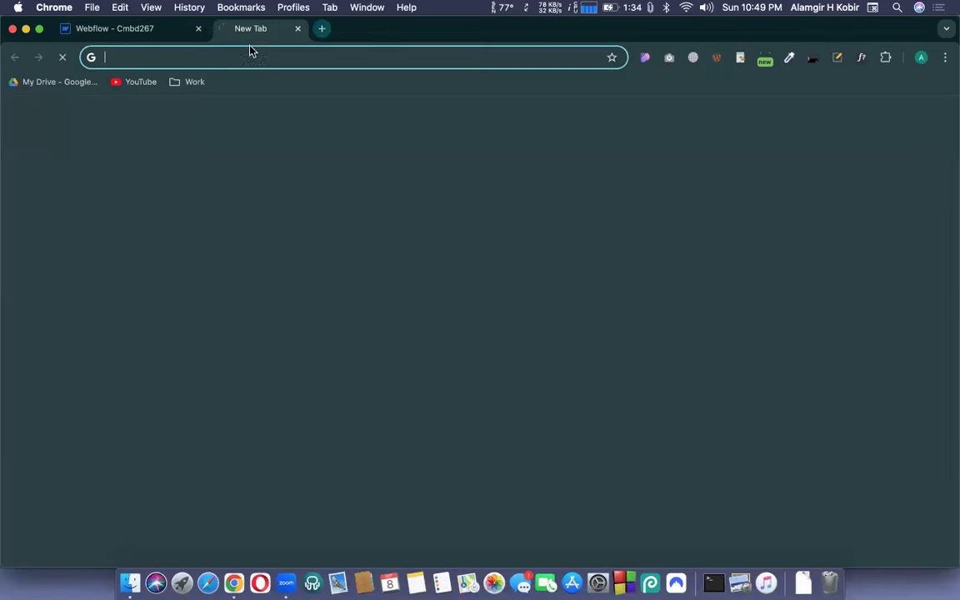
pyautogui.write('popu')
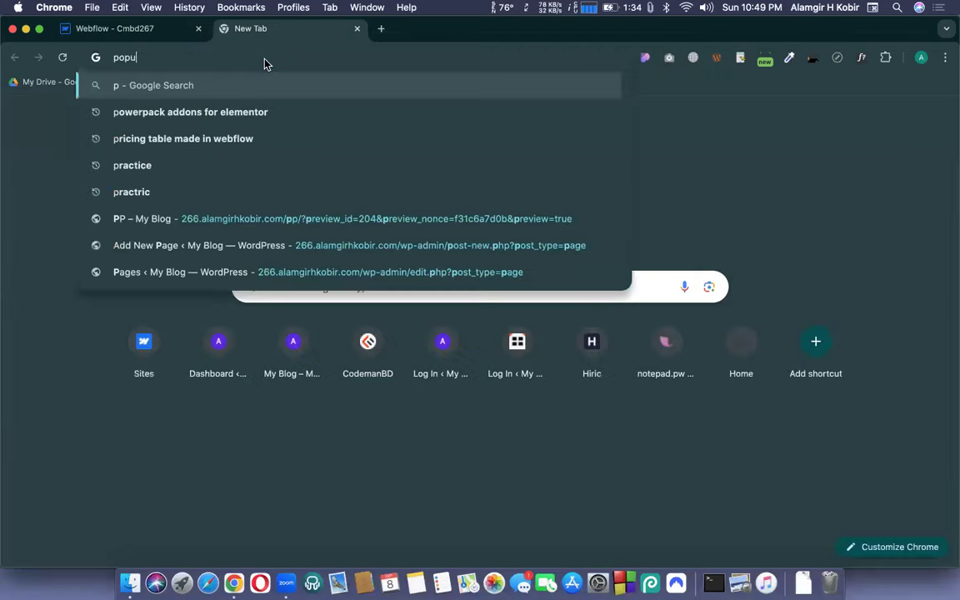
pyautogui.write('p sample')
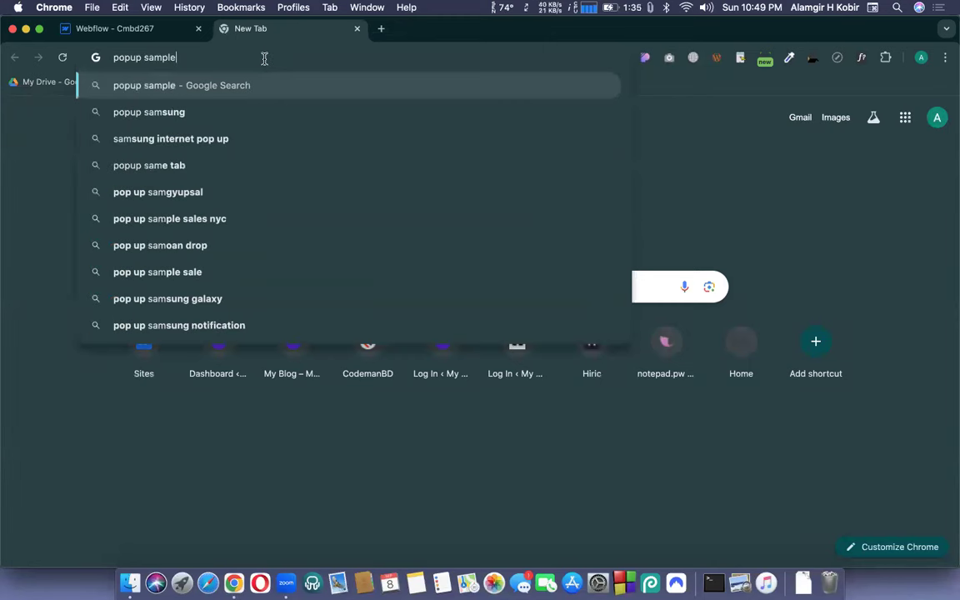
pyautogui.press('Return')
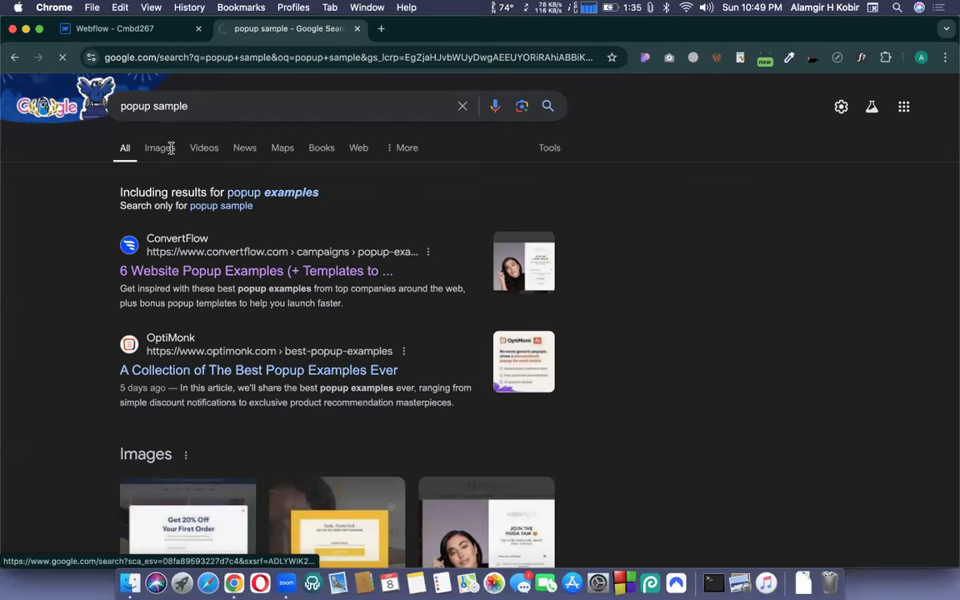
# Open the Wisepops Solo Stove popup image from the image results in its own tab and close the search tab.
pyautogui.click(171, 148)
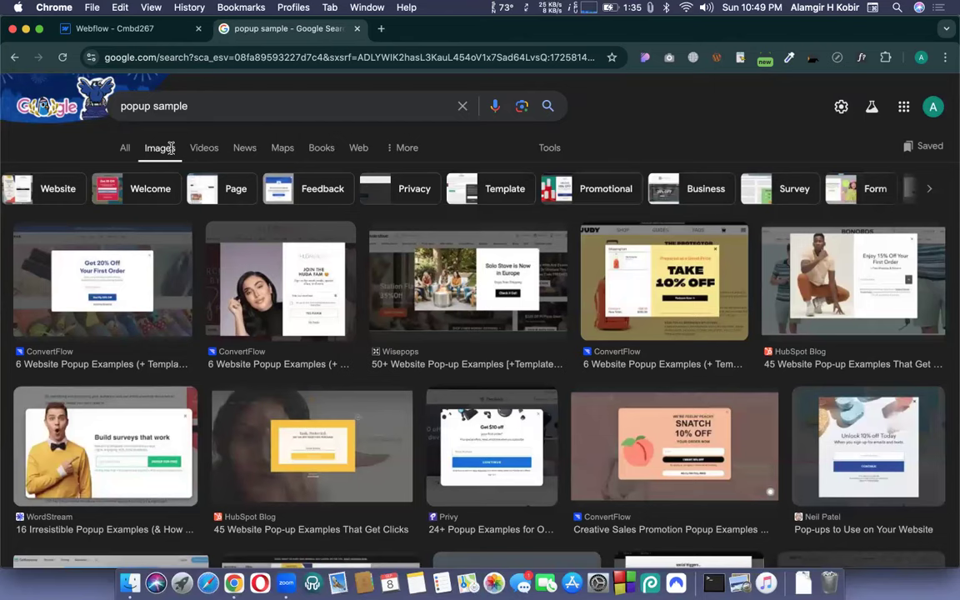
pyautogui.click(460, 270)
pyautogui.rightClick(785, 324)
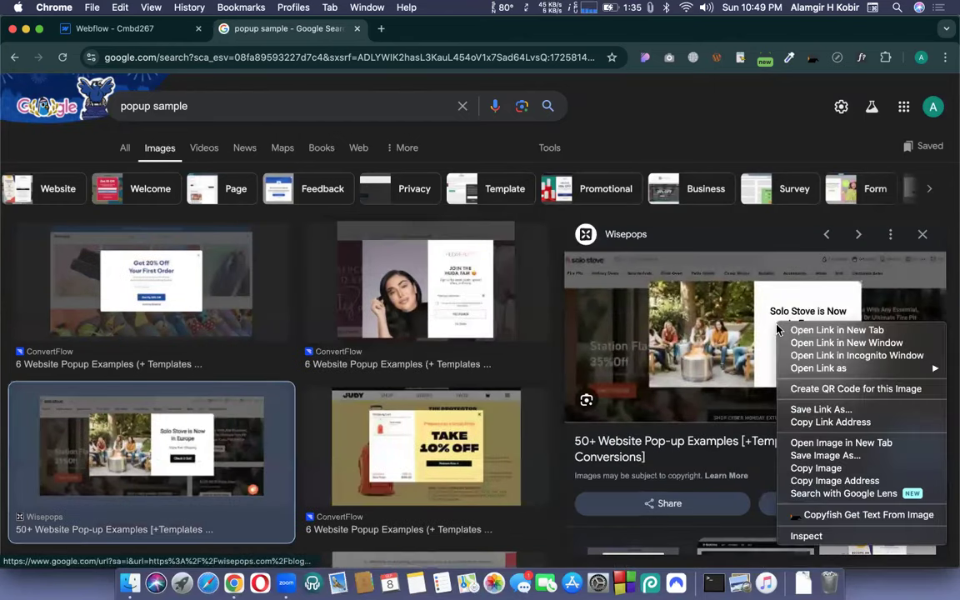
pyautogui.click(833, 443)
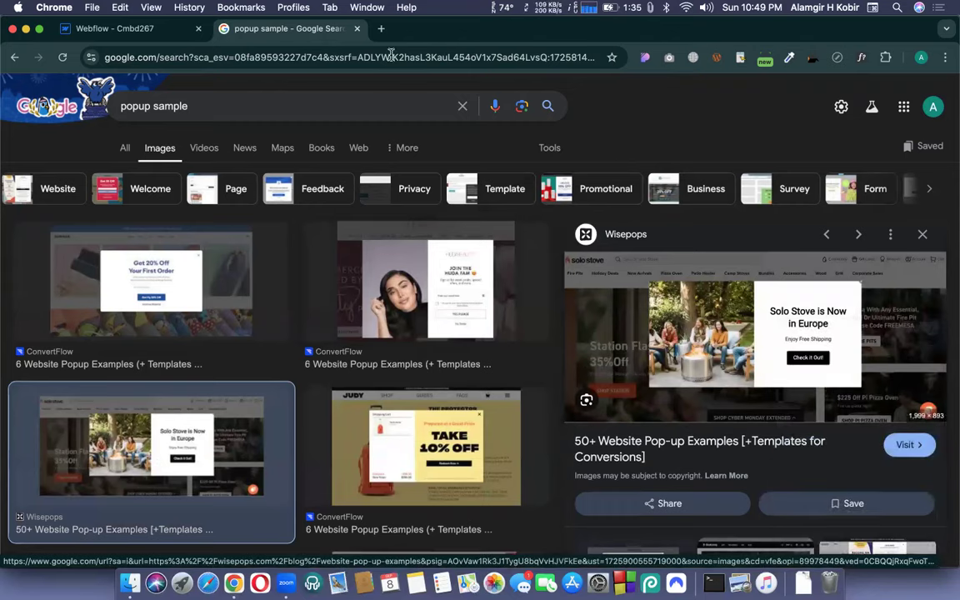
pyautogui.click(356, 29)
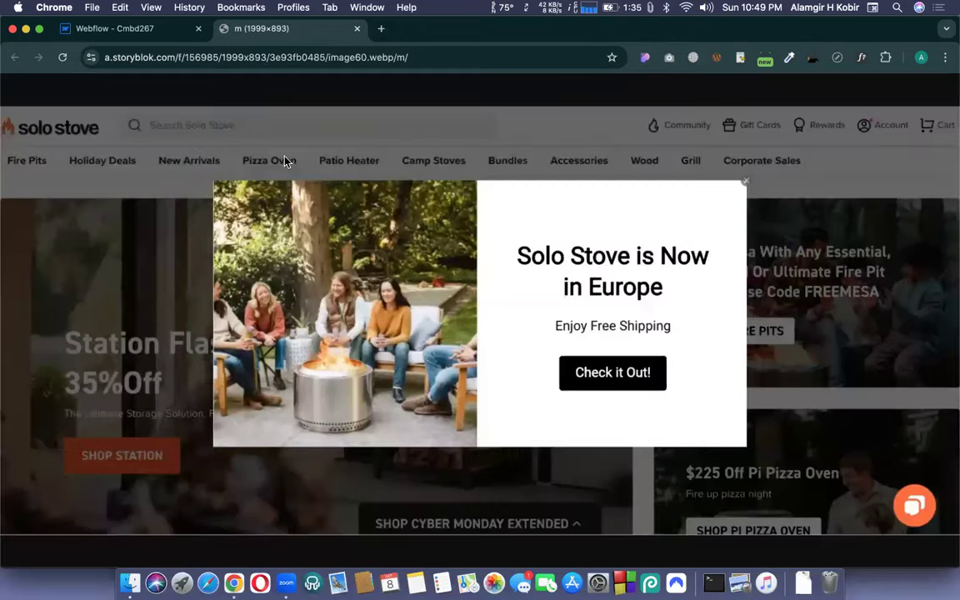
# Move the Solo Stove popup image into a separate window on a new desktop and compare it with the Webflow page.
pyautogui.moveTo(275, 31); pyautogui.dragTo(325, 162)
pyautogui.hotkey('ctrl', 'Up')
pyautogui.moveTo(291, 302); pyautogui.dragTo(937, 48)
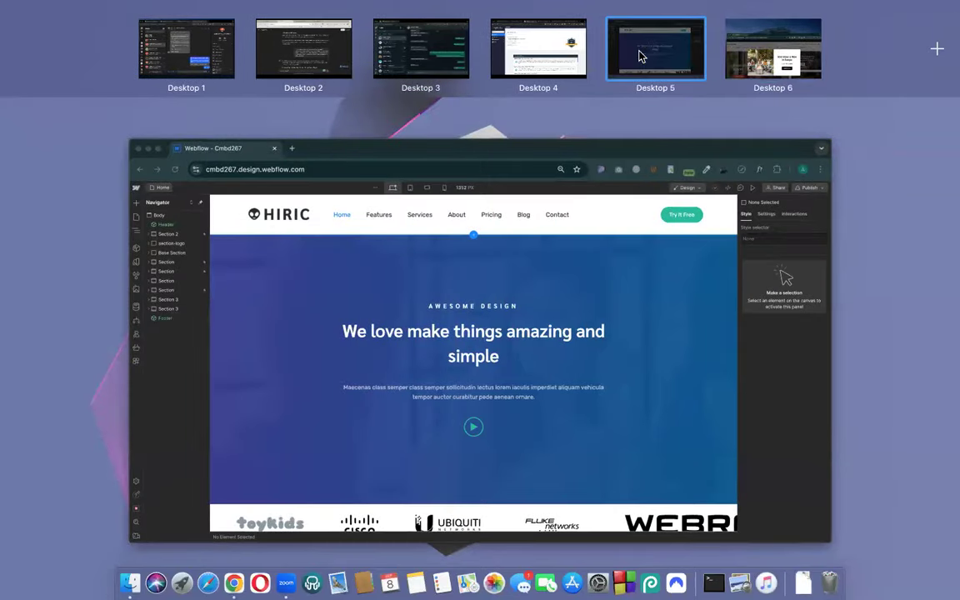
pyautogui.click(640, 58)
pyautogui.hotkey('ctrl', 'Right')
pyautogui.click(697, 156)
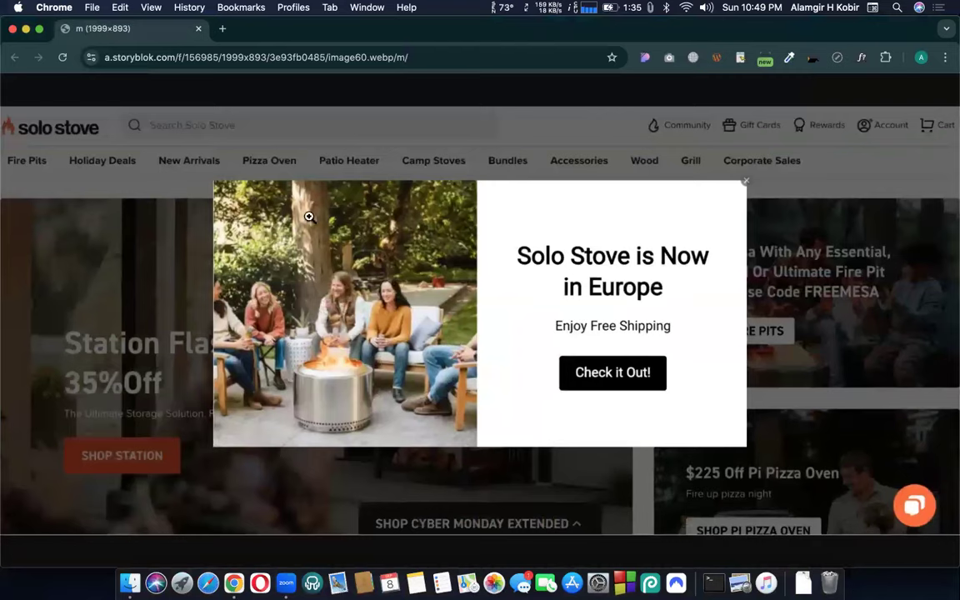
pyautogui.hotkey('ctrl', 'Left')
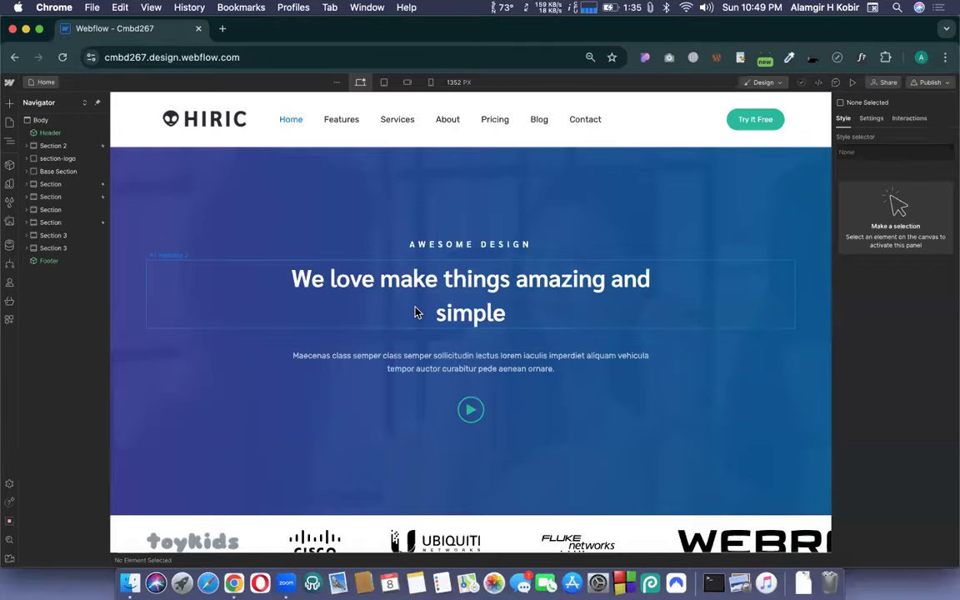
pyautogui.hotkey('ctrl', 'Right')
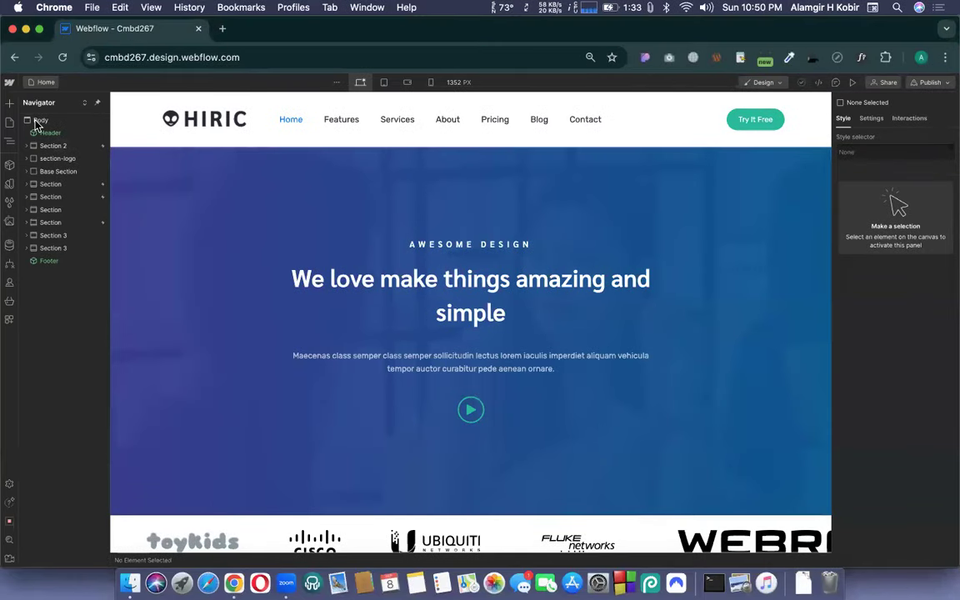
# Add a Div Block to the Body and move it above the Header in the page structure.
pyautogui.click(38, 122)
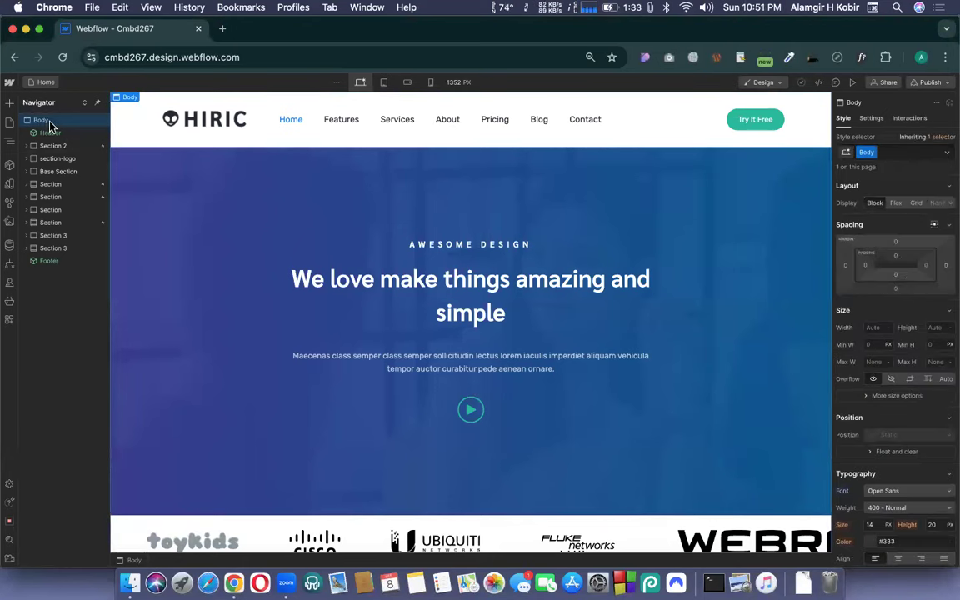
pyautogui.press('super+e')
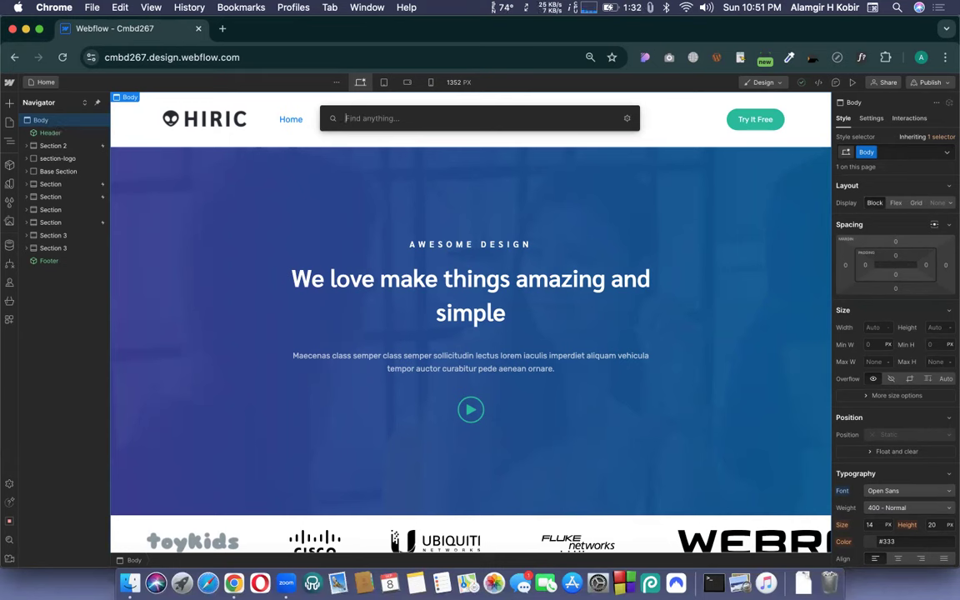
pyautogui.write('div')
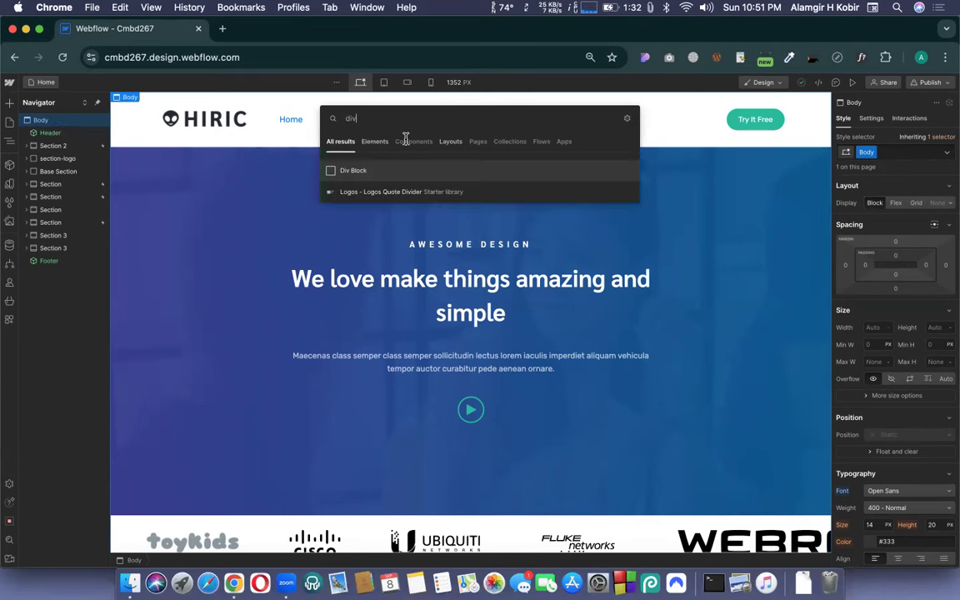
pyautogui.click(367, 170)
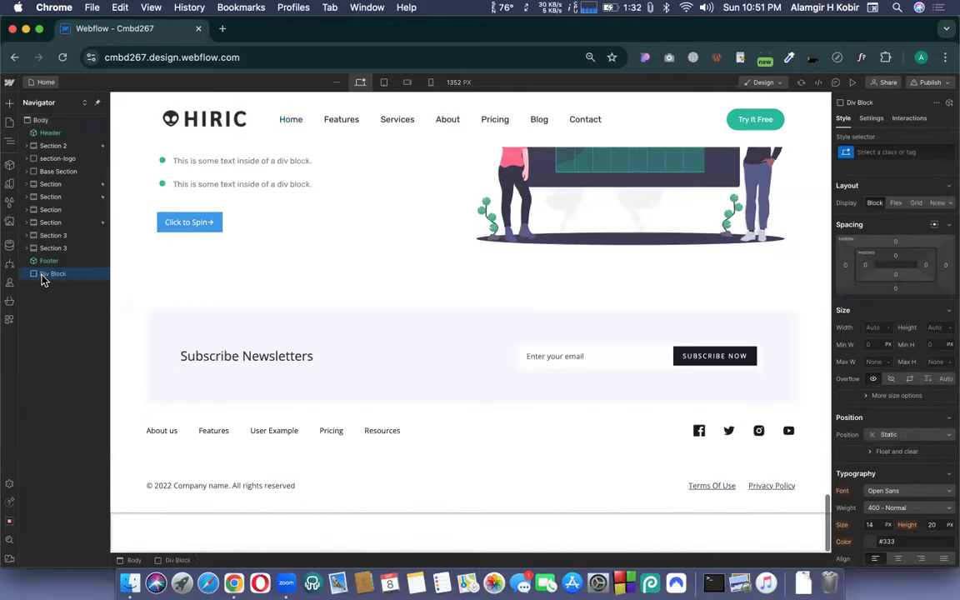
pyautogui.moveTo(41, 275); pyautogui.dragTo(52, 138)
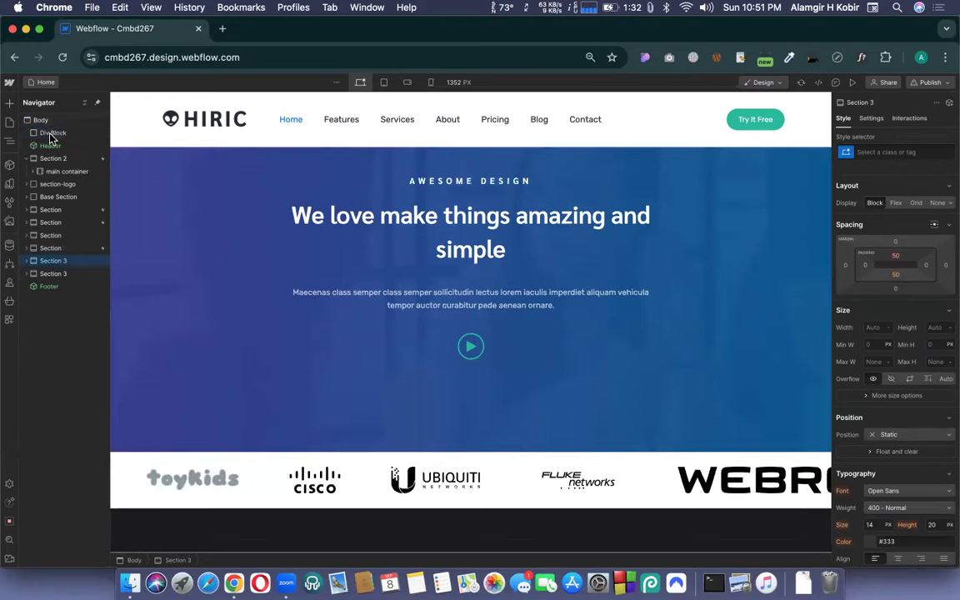
pyautogui.click(51, 134)
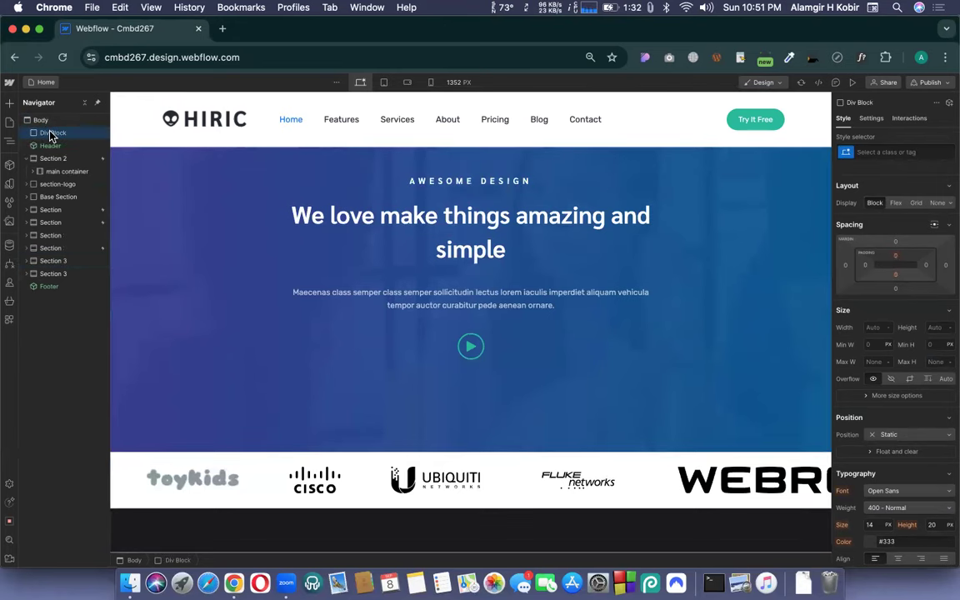
pyautogui.scroll(2, 349, 224)
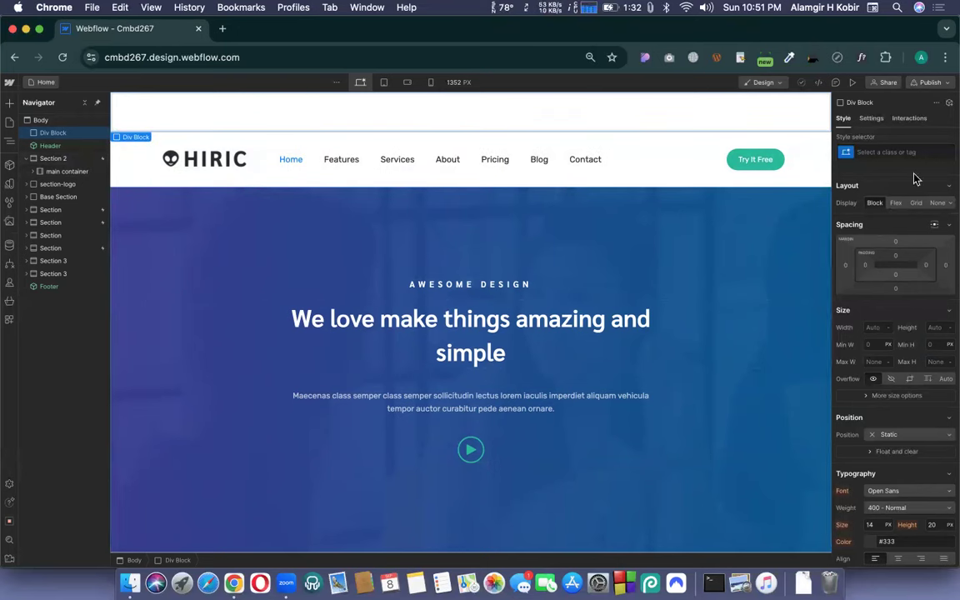
# Create and assign the class "popup wrapper" to the new Div Block.
pyautogui.click(890, 151)
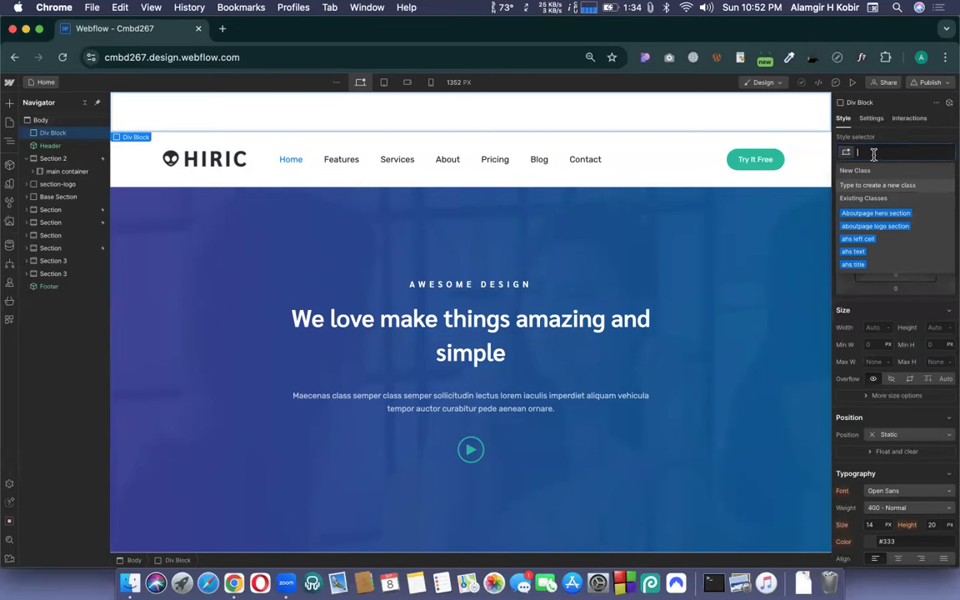
pyautogui.write('popup')
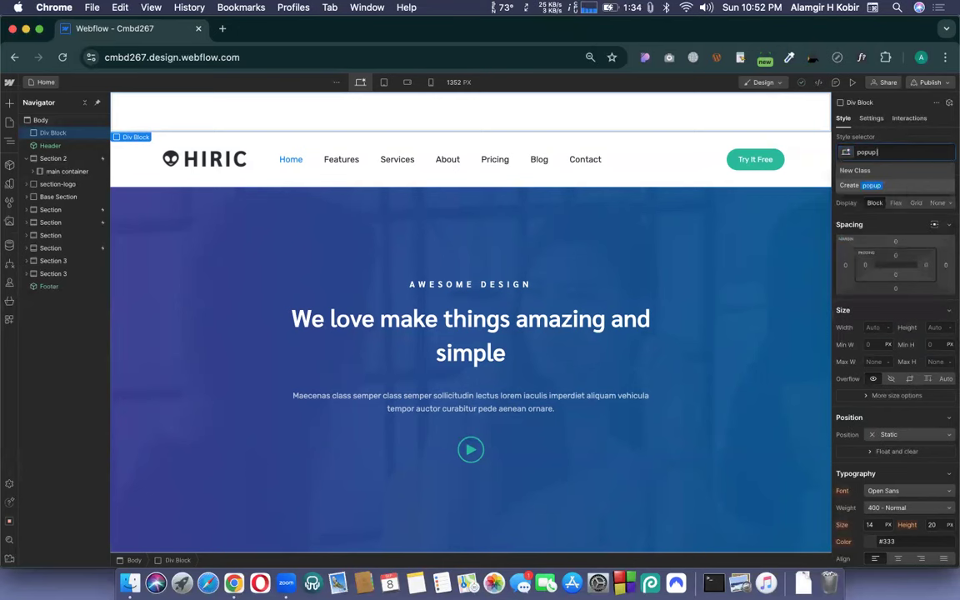
pyautogui.write(' wra')
pyautogui.press('BackSpace')
pyautogui.press('BackSpace')
pyautogui.press('BackSpace')
pyautogui.press('BackSpace')
pyautogui.press('BackSpace')
pyautogui.press('BackSpace')
pyautogui.press('BackSpace')
pyautogui.press('BackSpace')
pyautogui.press('BackSpace')
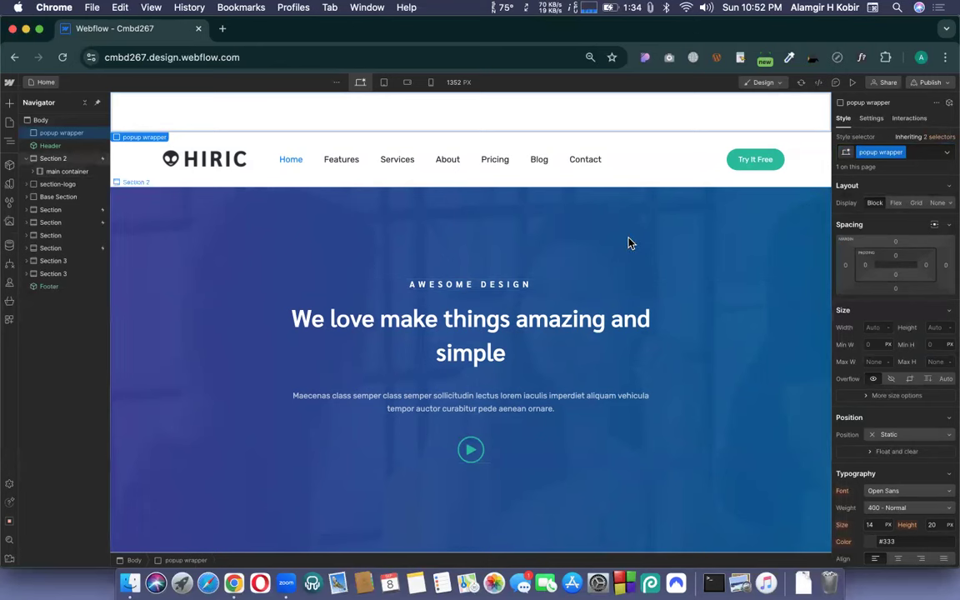
# Set the popup wrapper's position to Fixed with the Full preset, using 0% offsets on all sides.
pyautogui.scroll(-1, 900, 302)
pyautogui.scroll(-5, 900, 303)
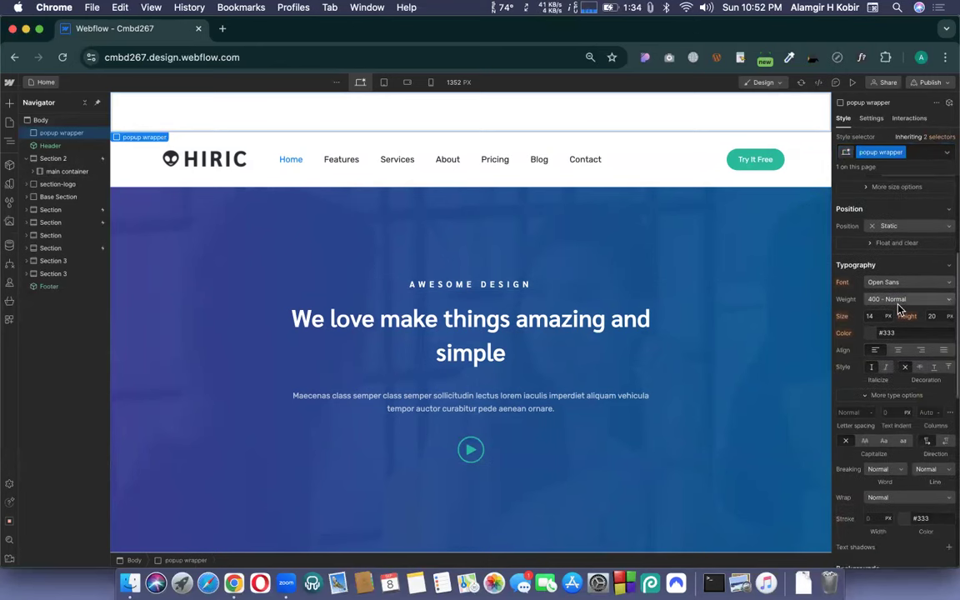
pyautogui.click(900, 229)
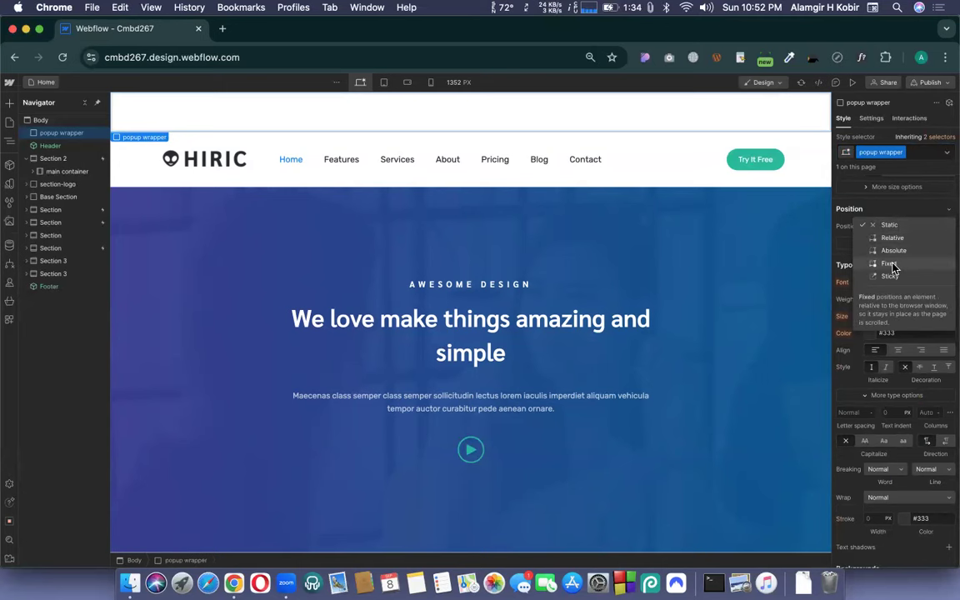
pyautogui.click(888, 263)
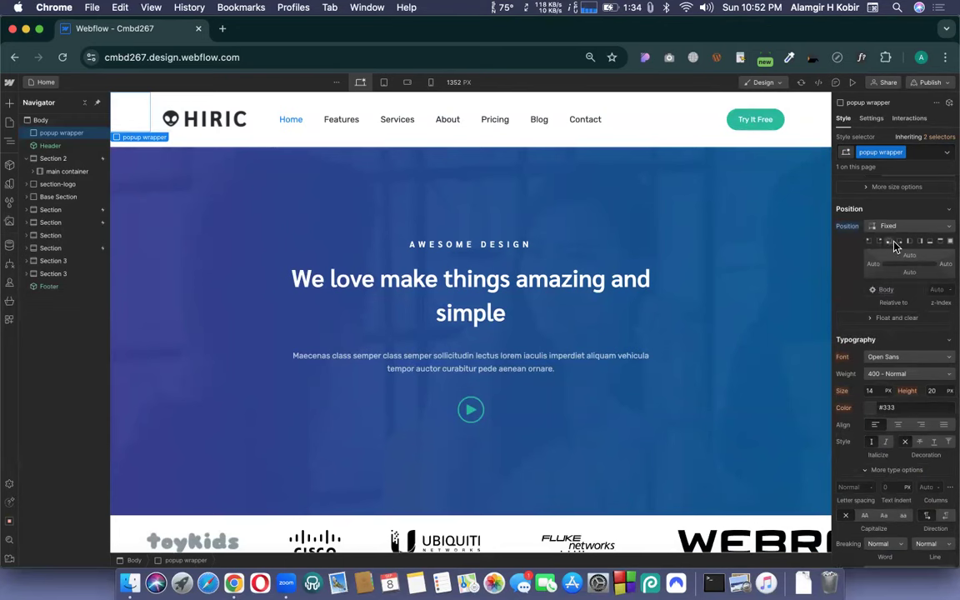
pyautogui.click(950, 243)
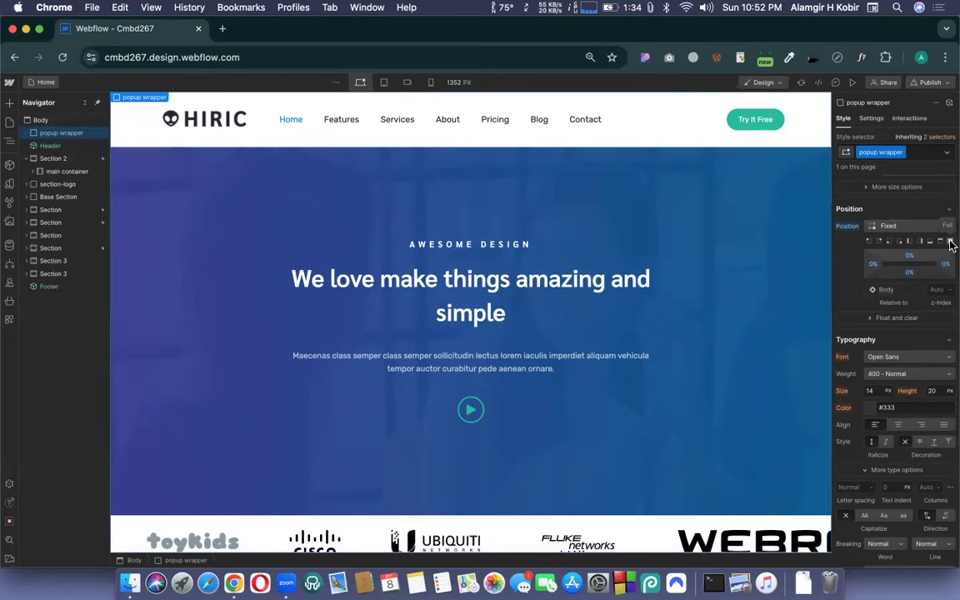
# Set the popup wrapper's background color to the light red #dd7b7b.
pyautogui.scroll(-5, 905, 319)
pyautogui.scroll(-4, 906, 319)
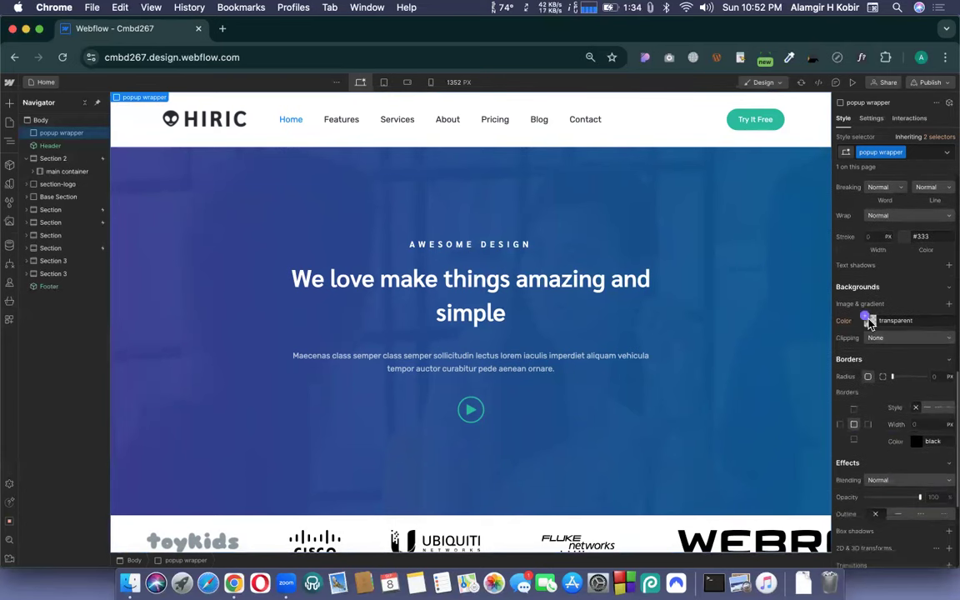
pyautogui.click(870, 322)
pyautogui.click(871, 322)
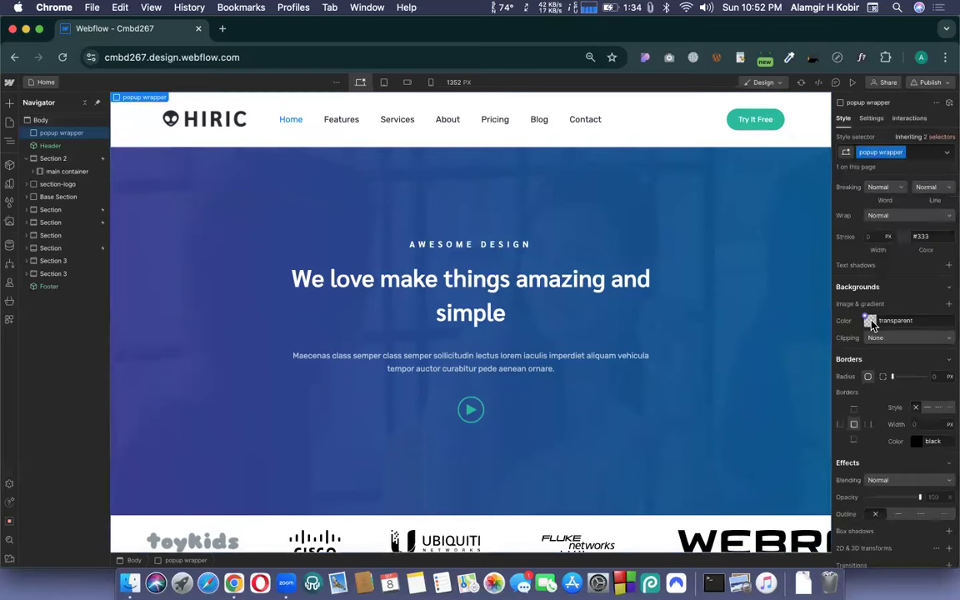
pyautogui.click(870, 323)
pyautogui.click(871, 324)
pyautogui.click(870, 322)
pyautogui.click(870, 322)
pyautogui.click(871, 323)
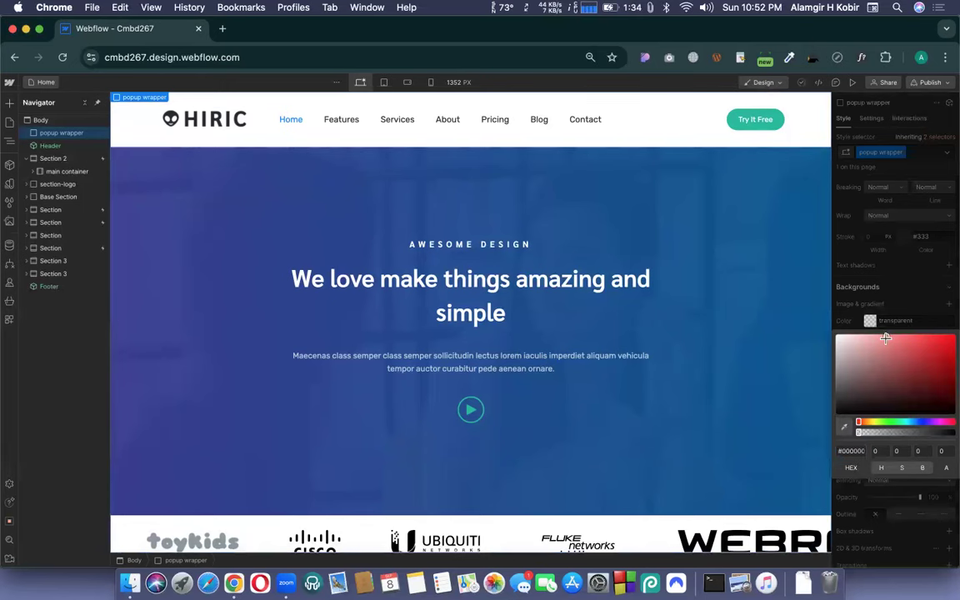
pyautogui.click(888, 344)
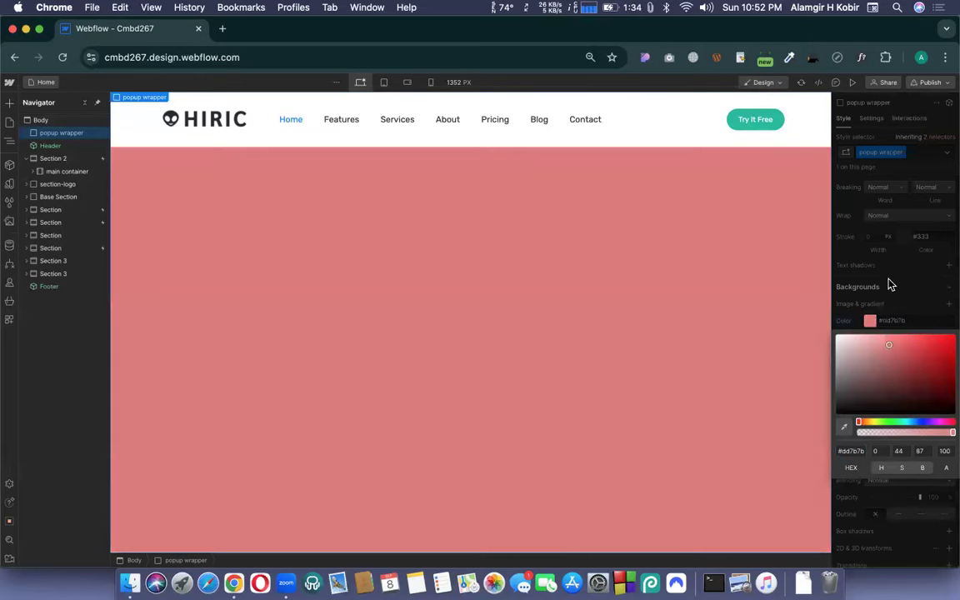
pyautogui.click(890, 285)
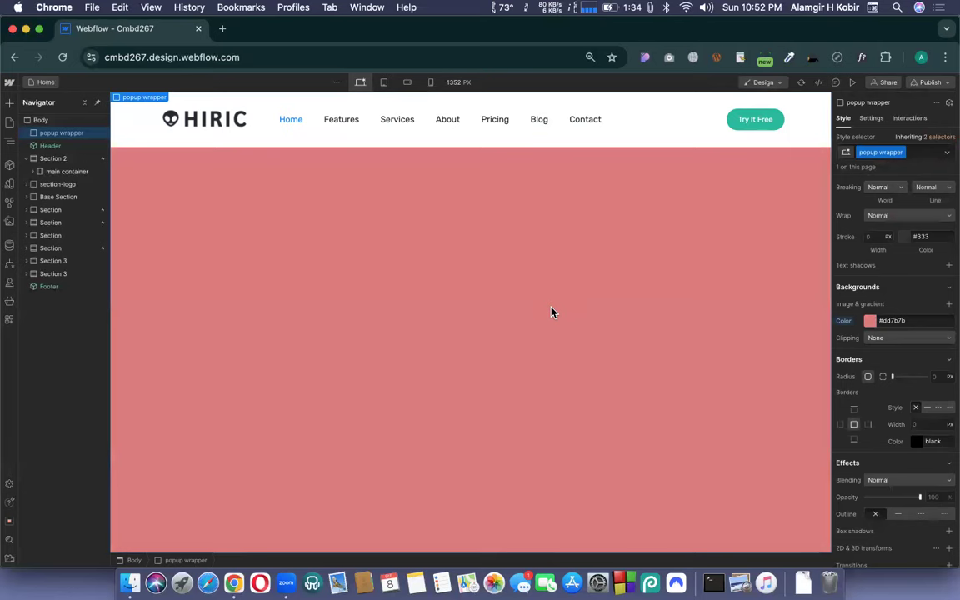
# Examine how the fixed popup wrapper overlays the sections along the whole page.
pyautogui.scroll(-8, 469, 196)
pyautogui.scroll(4, 450, 242)
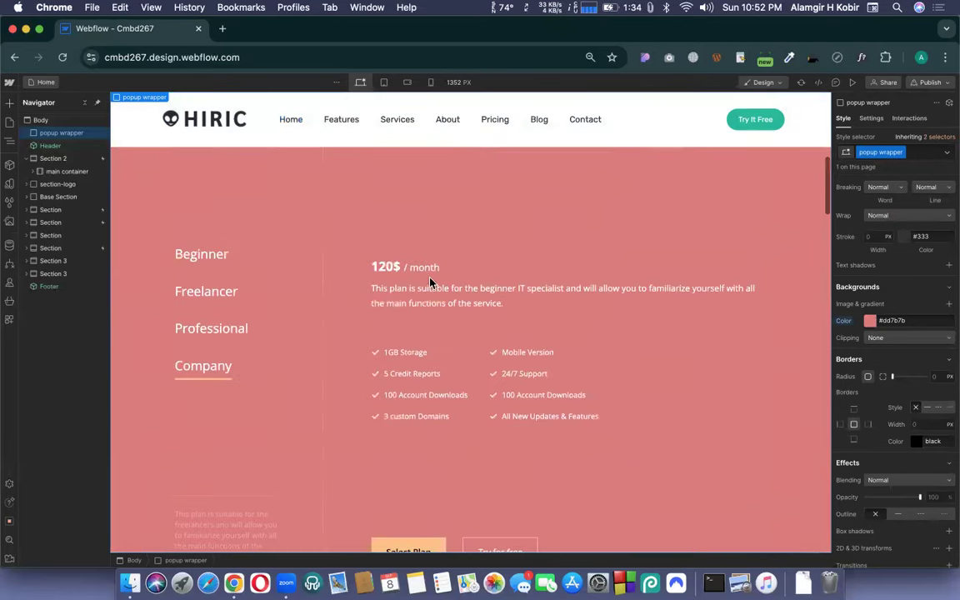
pyautogui.scroll(-8, 463, 373)
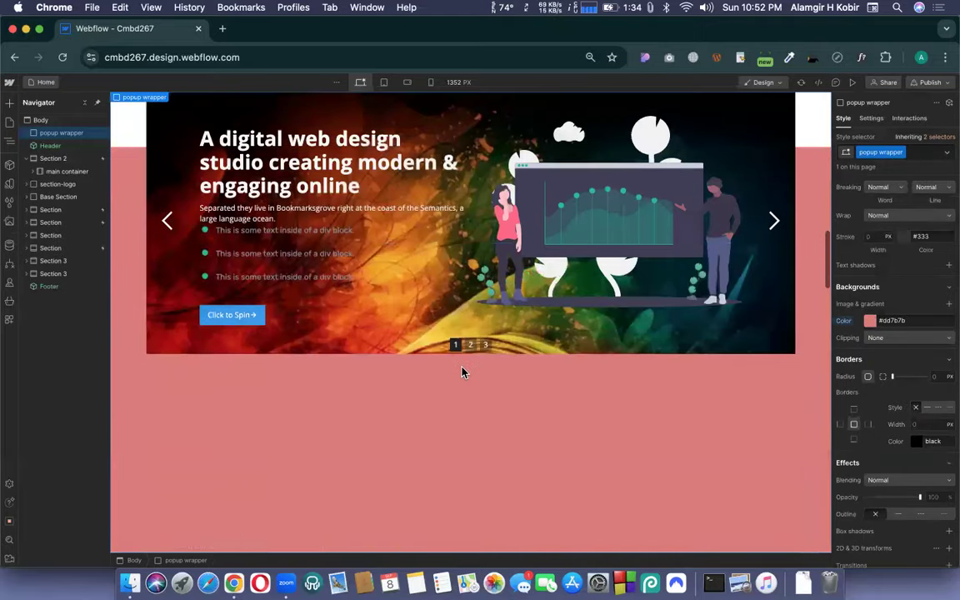
pyautogui.scroll(-5, 462, 373)
pyautogui.scroll(-3, 463, 372)
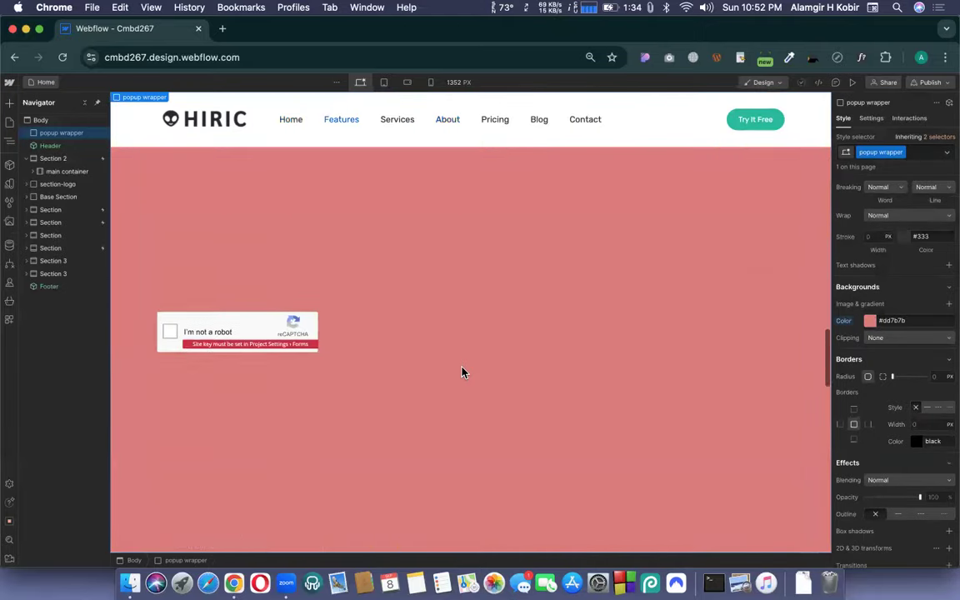
pyautogui.scroll(10, 463, 372)
pyautogui.scroll(2, 464, 372)
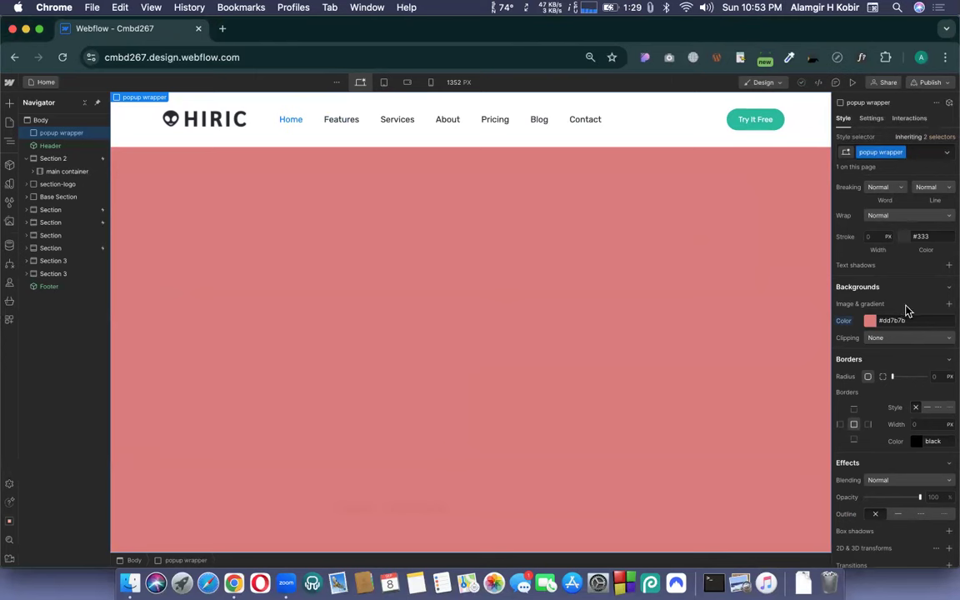
# Set the popup wrapper's z-index to 99, check its overlay along the page and select the Header.
pyautogui.scroll(10, 907, 311)
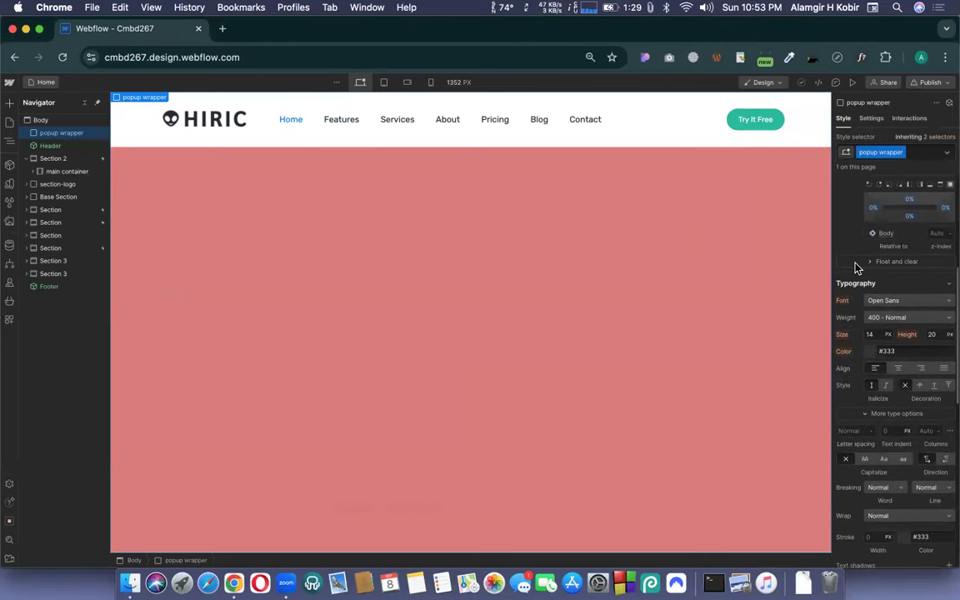
pyautogui.scroll(4, 855, 266)
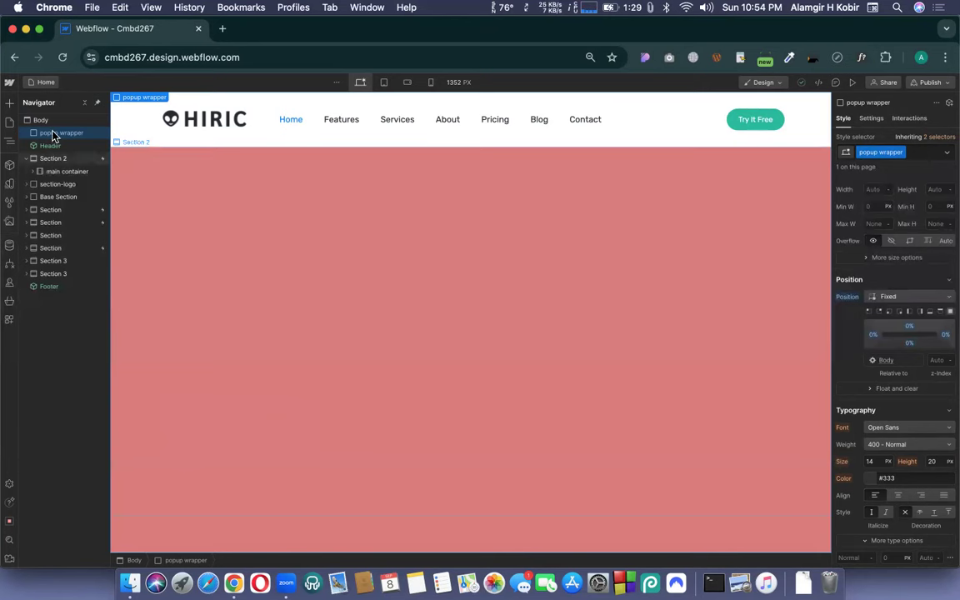
pyautogui.click(936, 360)
pyautogui.write('99')
pyautogui.press('Return')
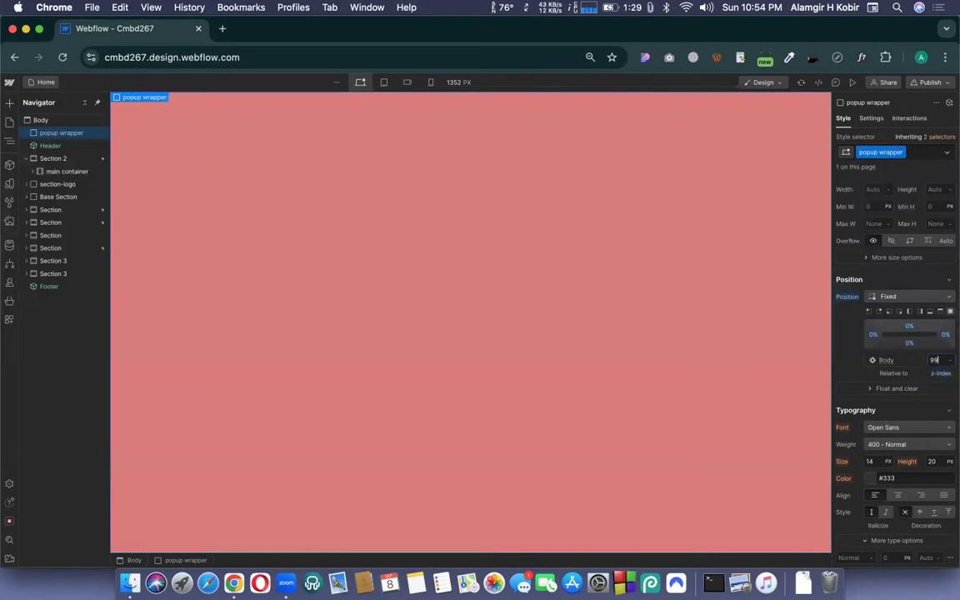
pyautogui.scroll(-10, 710, 284)
pyautogui.scroll(12, 710, 285)
pyautogui.click(46, 146)
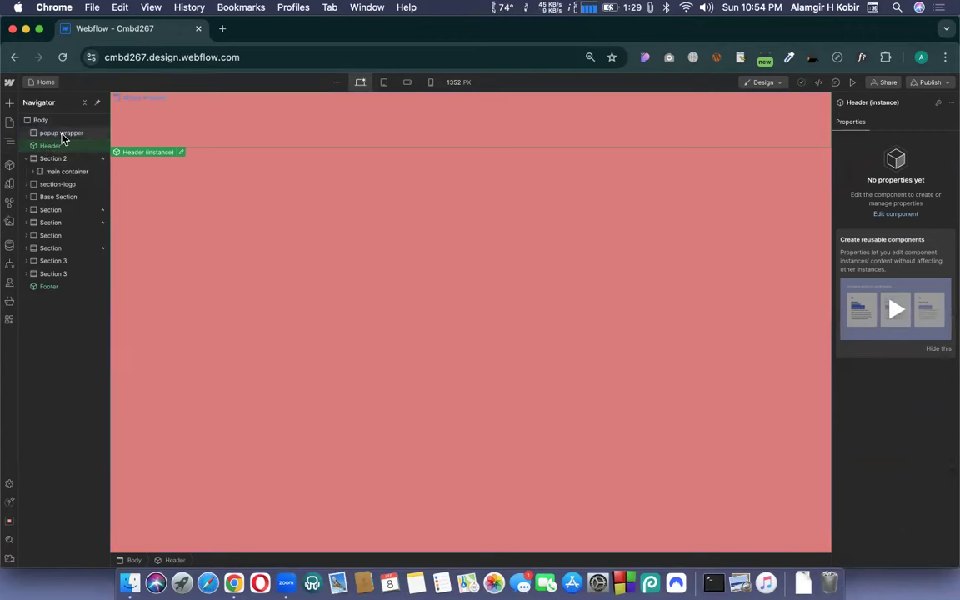
# Check the Solo Stove reference popup and add a div block inside the popup wrapper.
pyautogui.click(63, 134)
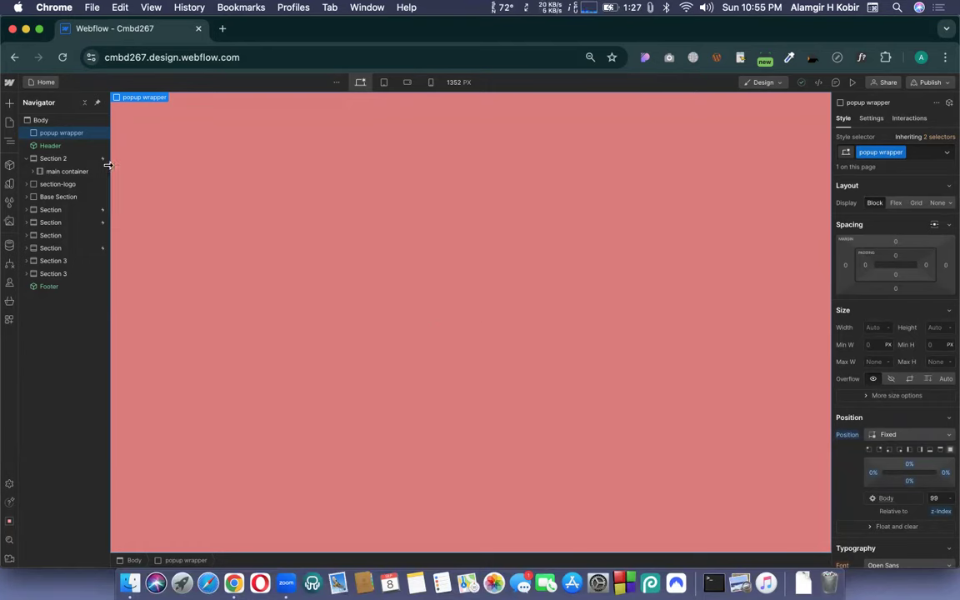
pyautogui.hotkey('ctrl', 'Right')
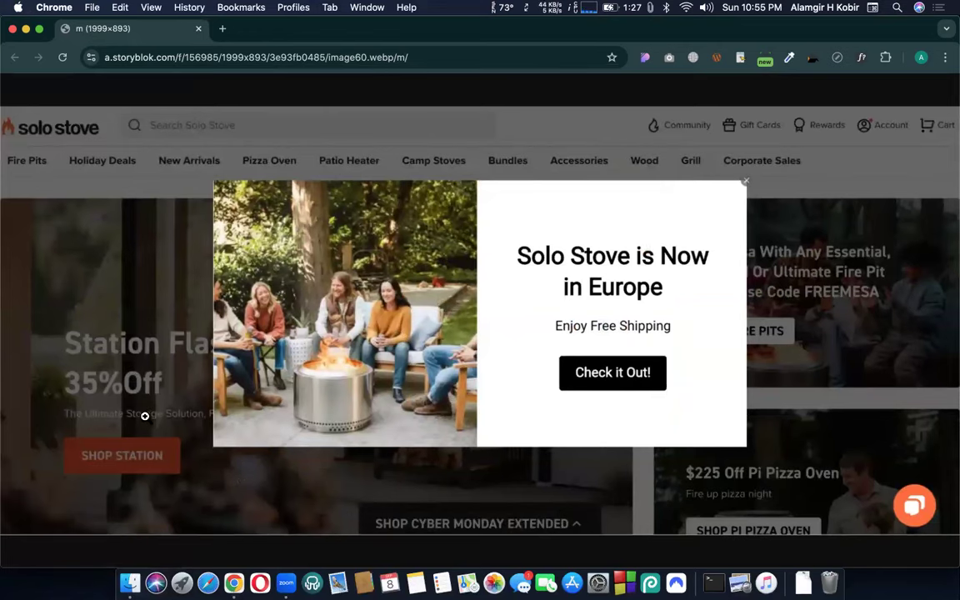
pyautogui.hotkey('ctrl', 'Left')
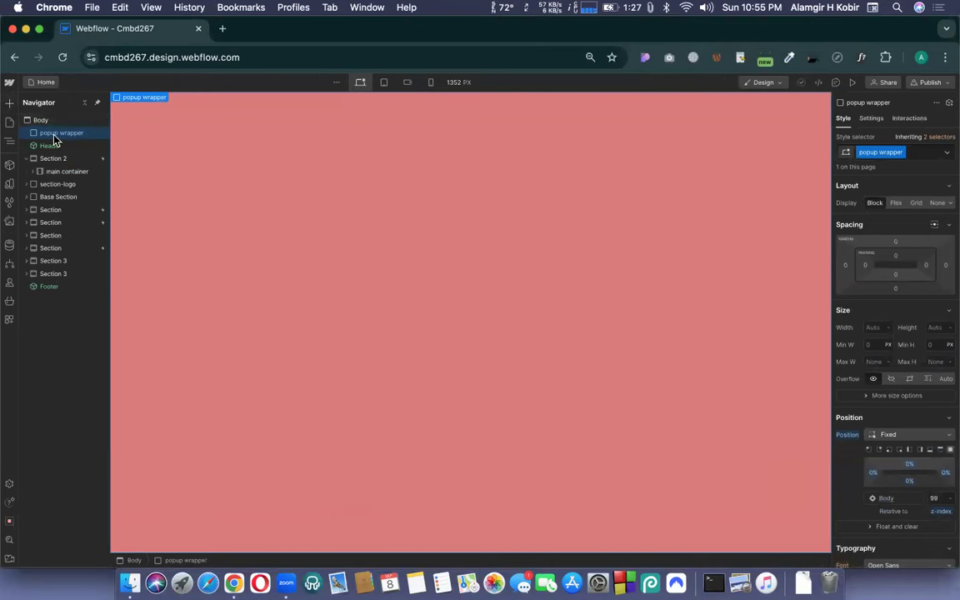
pyautogui.press('super+e')
pyautogui.write('div')
pyautogui.press('Return')
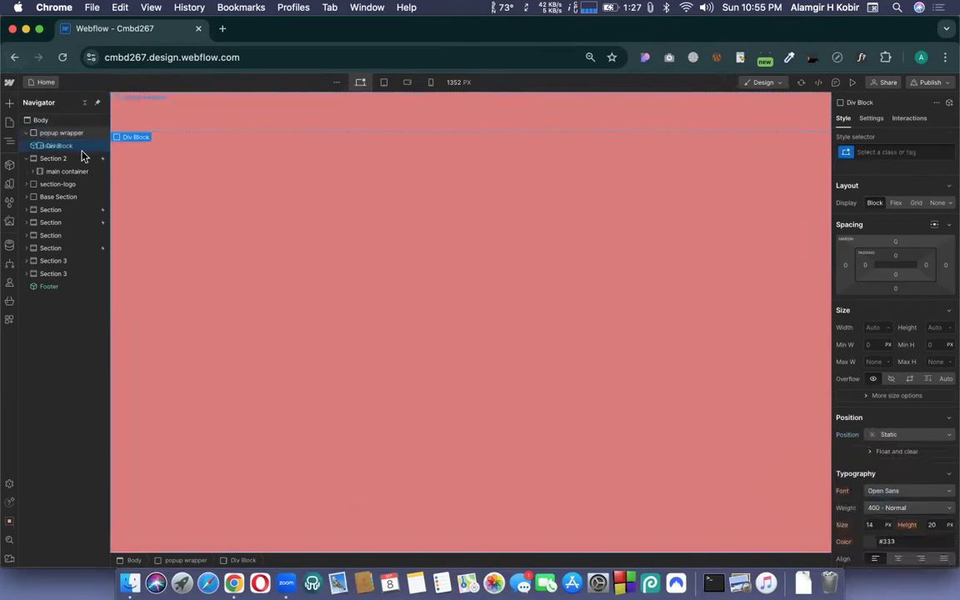
# Assign the new class "popup overlay" to the div block inside the popup wrapper.
pyautogui.click(892, 154)
pyautogui.write('popup')
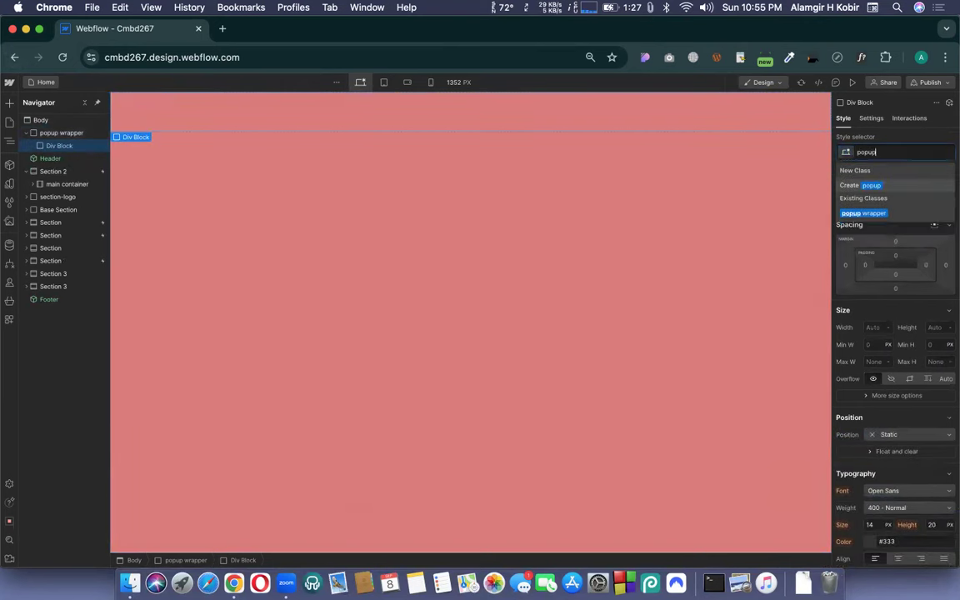
pyautogui.write(' overlay')
pyautogui.press('Return')
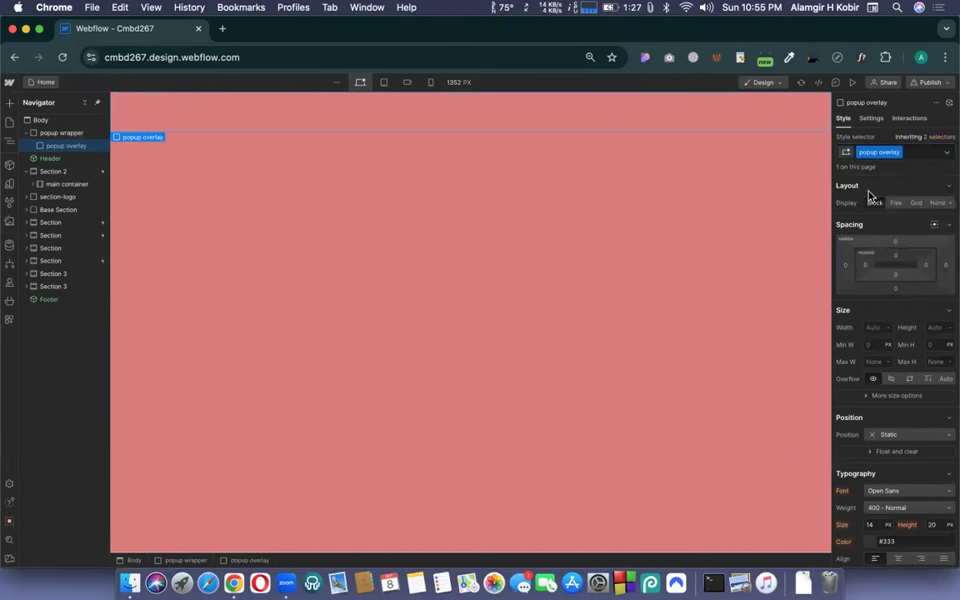
# Set the popup overlay's position to Fixed with the Full preset, using 0% offsets on all sides.
pyautogui.scroll(-2, 873, 222)
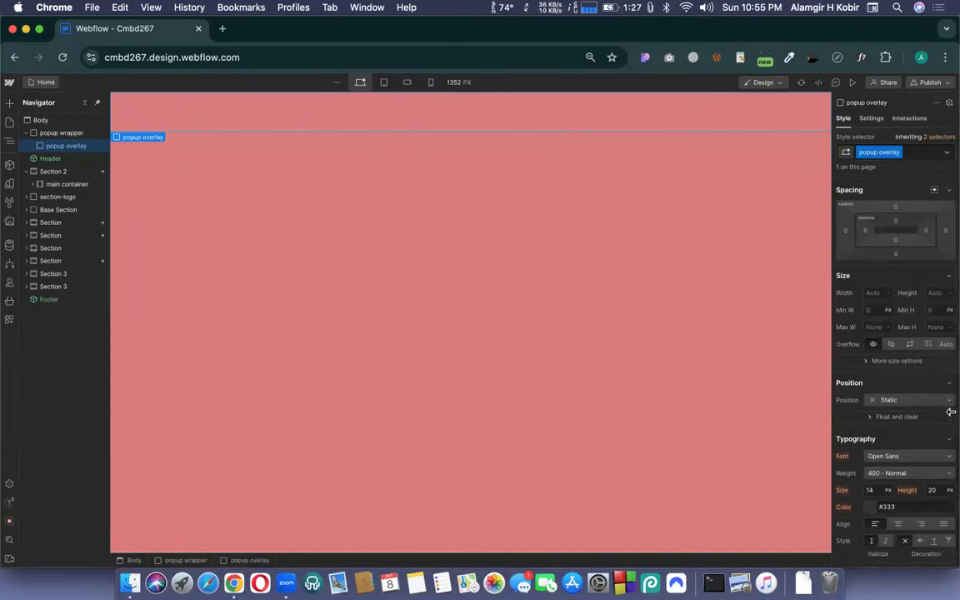
pyautogui.scroll(-2, 936, 417)
pyautogui.click(908, 353)
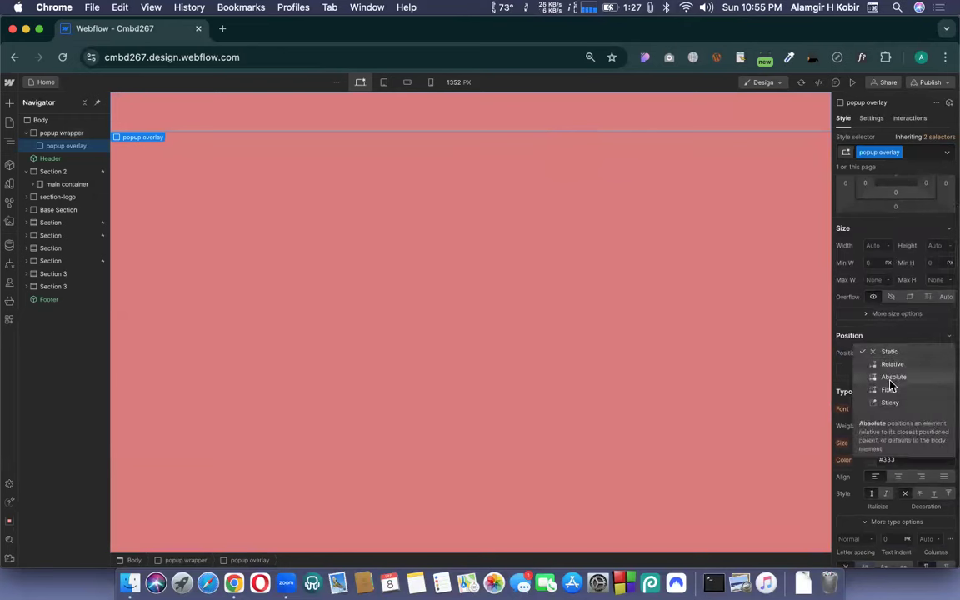
pyautogui.click(889, 390)
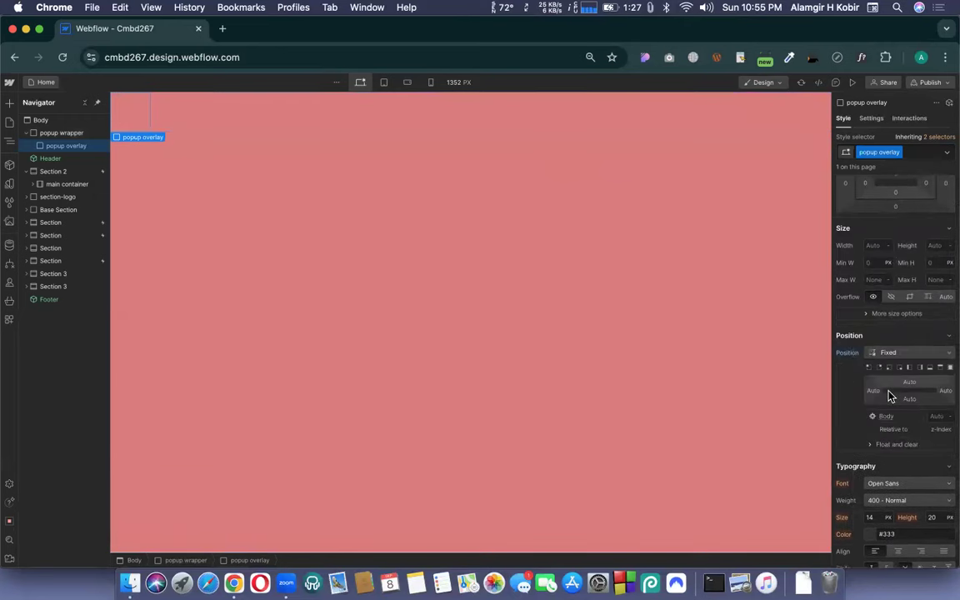
pyautogui.click(949, 368)
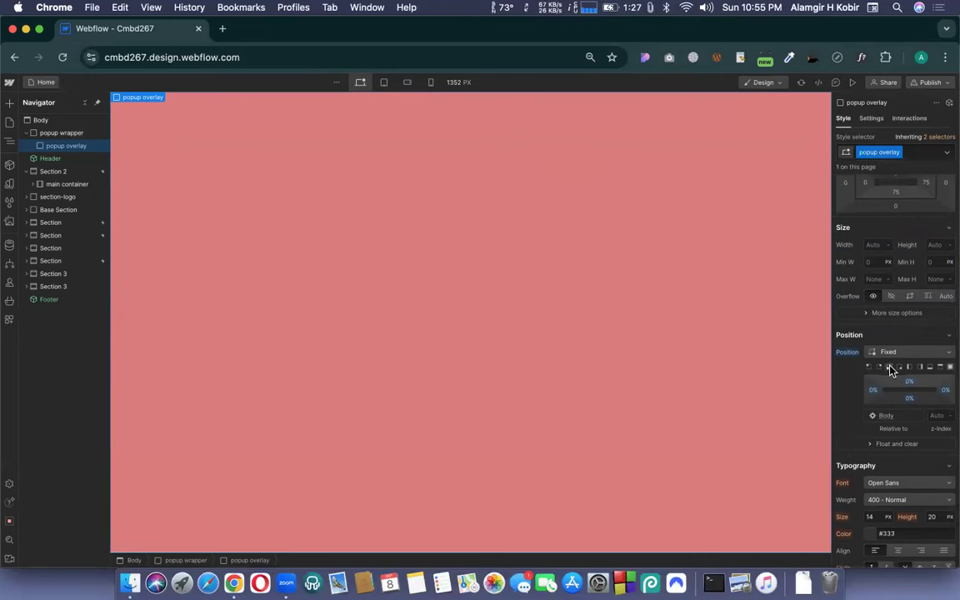
# Remove the background color from the popup wrapper.
pyautogui.scroll(-3, 890, 369)
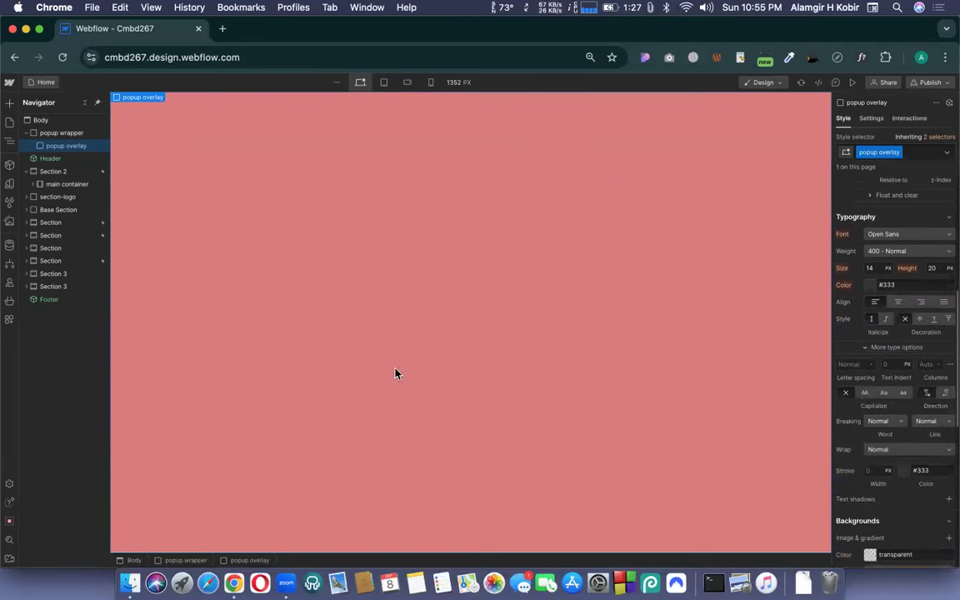
pyautogui.click(69, 133)
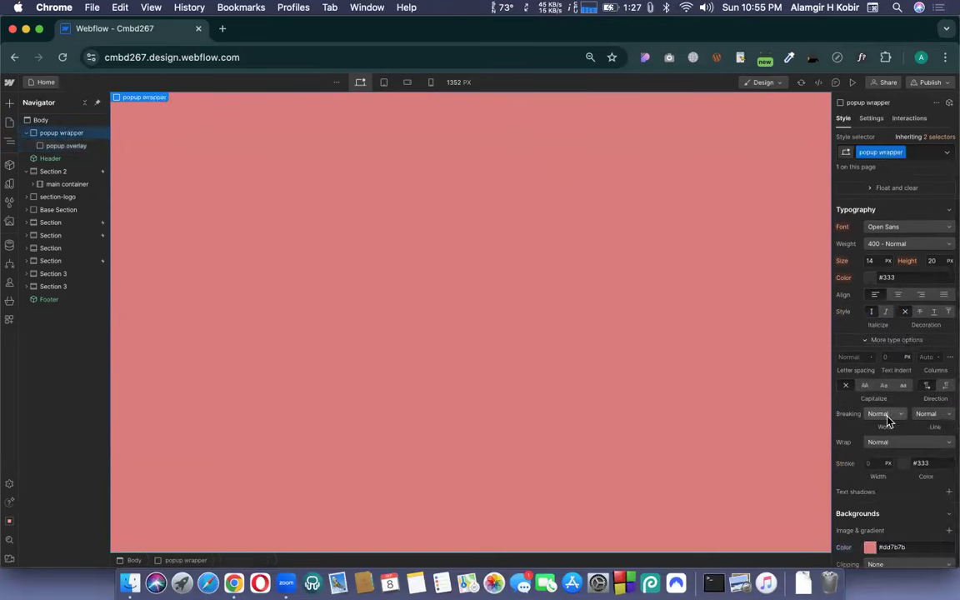
pyautogui.scroll(-4, 880, 467)
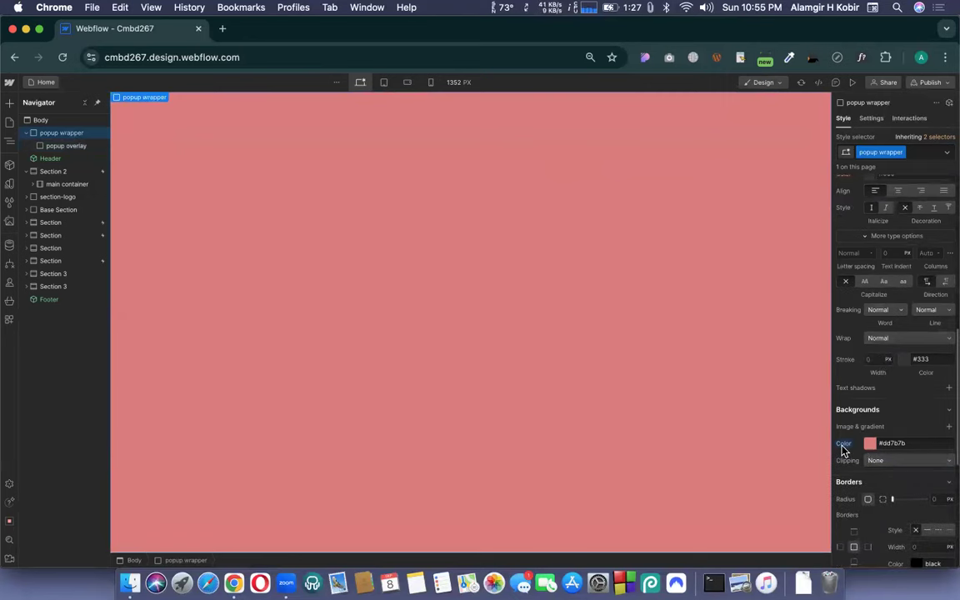
pyautogui.keyDown('alt'); pyautogui.click(843, 443); pyautogui.keyUp('alt')
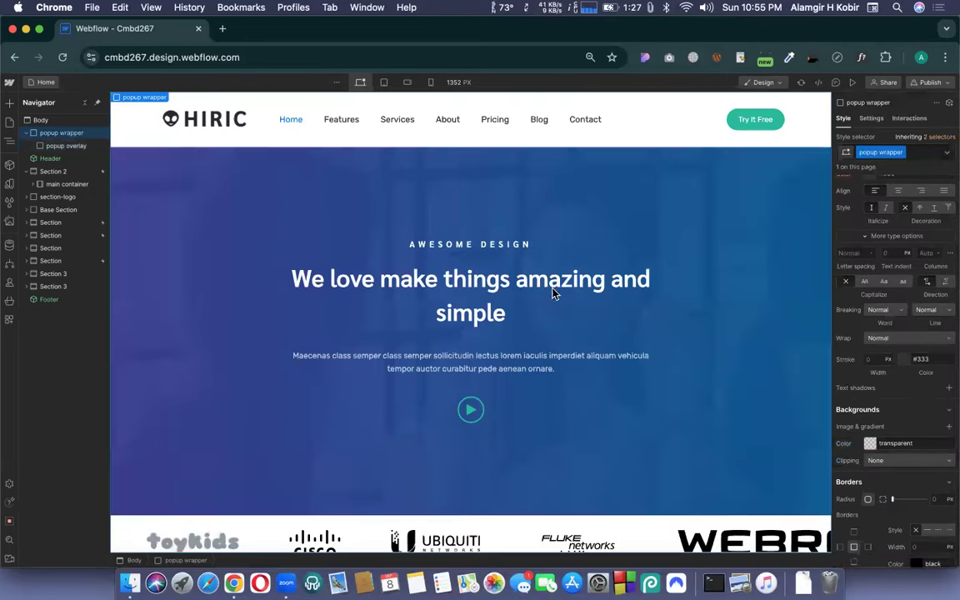
# Set the popup overlay's background color to black at 51% opacity.
pyautogui.click(62, 146)
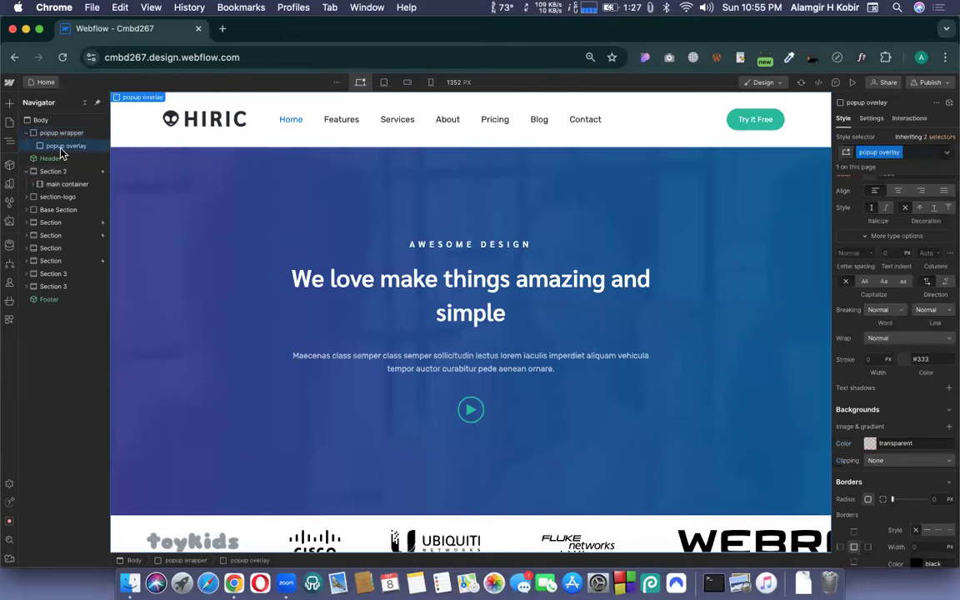
pyautogui.scroll(1, 877, 454)
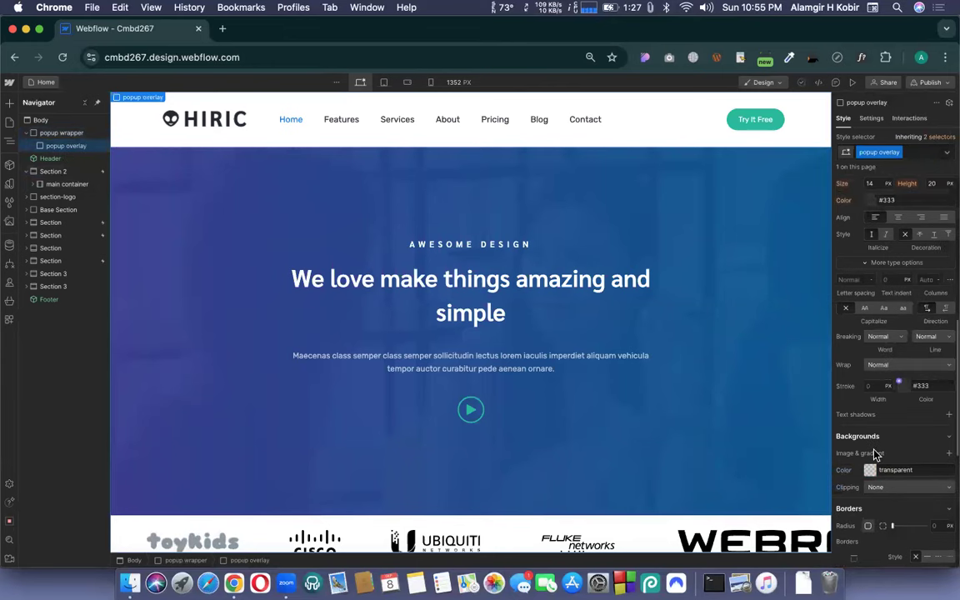
pyautogui.click(869, 469)
pyautogui.click(844, 408)
pyautogui.click(821, 419)
pyautogui.click(822, 419)
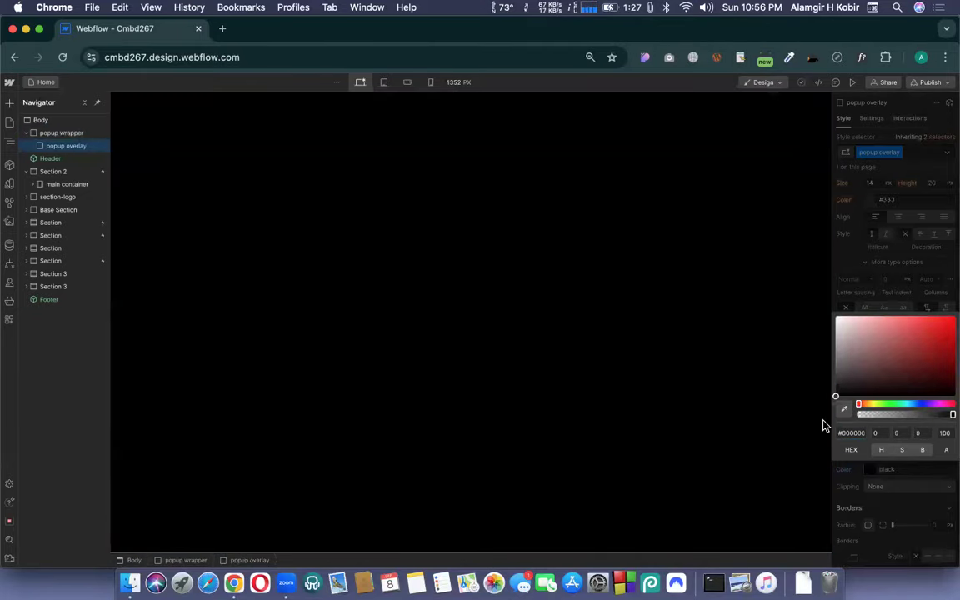
pyautogui.click(933, 414)
pyautogui.moveTo(906, 417); pyautogui.dragTo(906, 415)
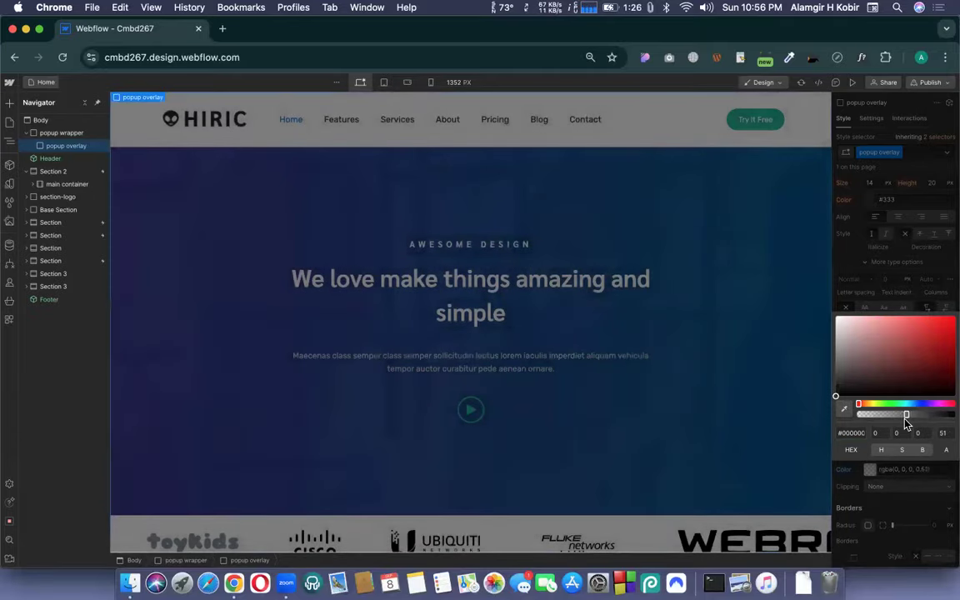
pyautogui.click(888, 263)
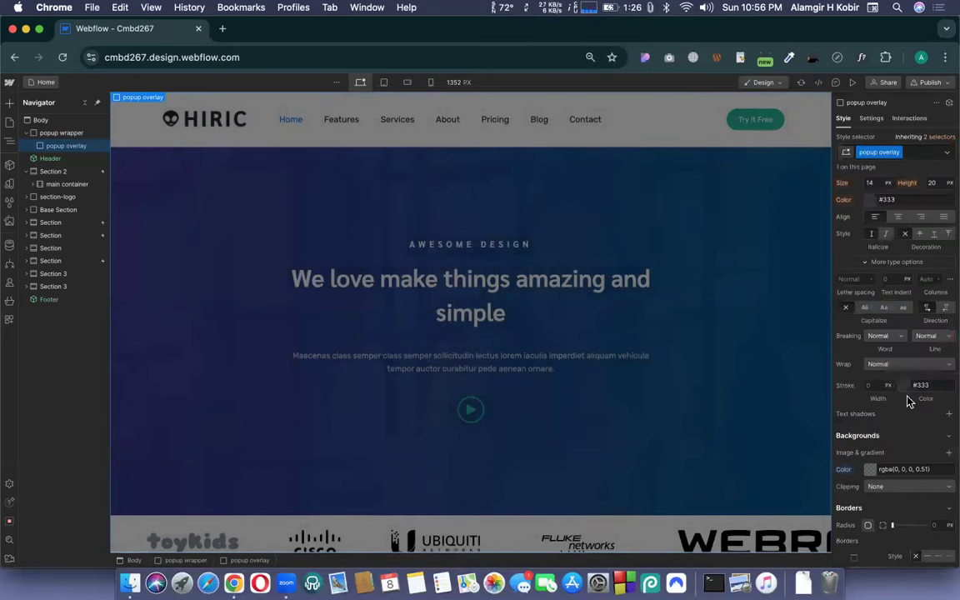
# Compare with the reference popup and add a div block inside the popup overlay.
pyautogui.hotkey('ctrl', 'Right')
pyautogui.press('e')
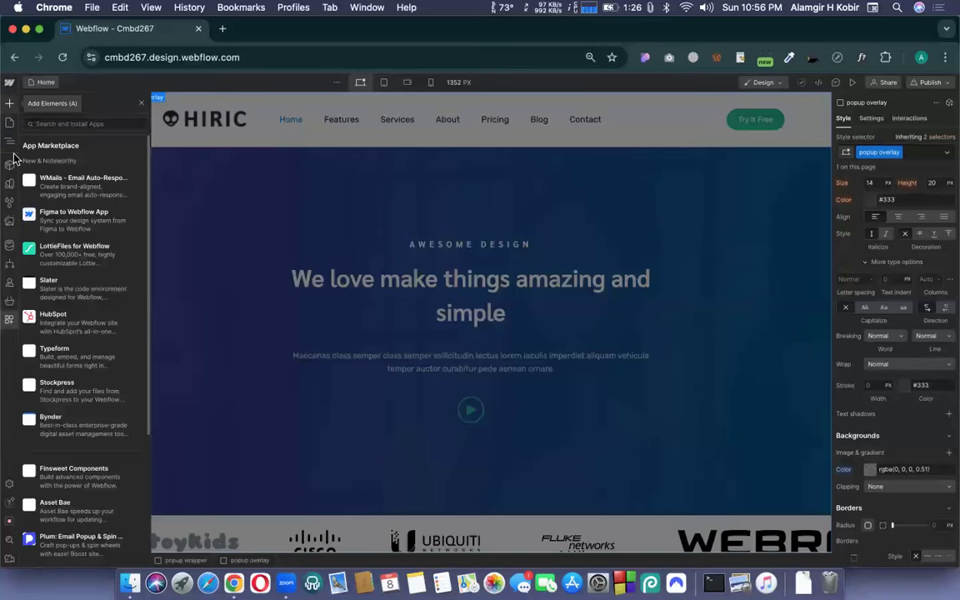
pyautogui.click(9, 141)
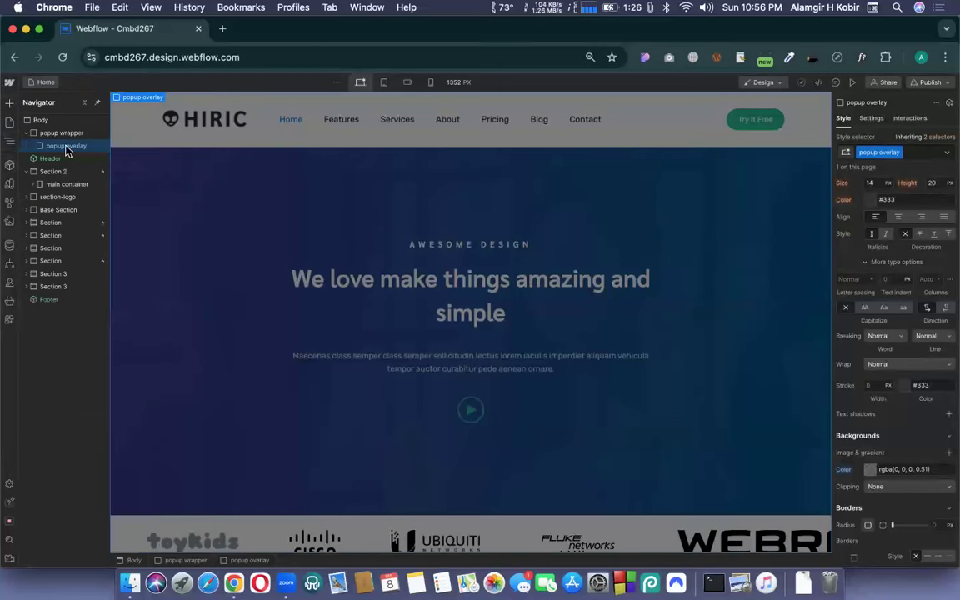
pyautogui.press('super+k')
pyautogui.write('d')
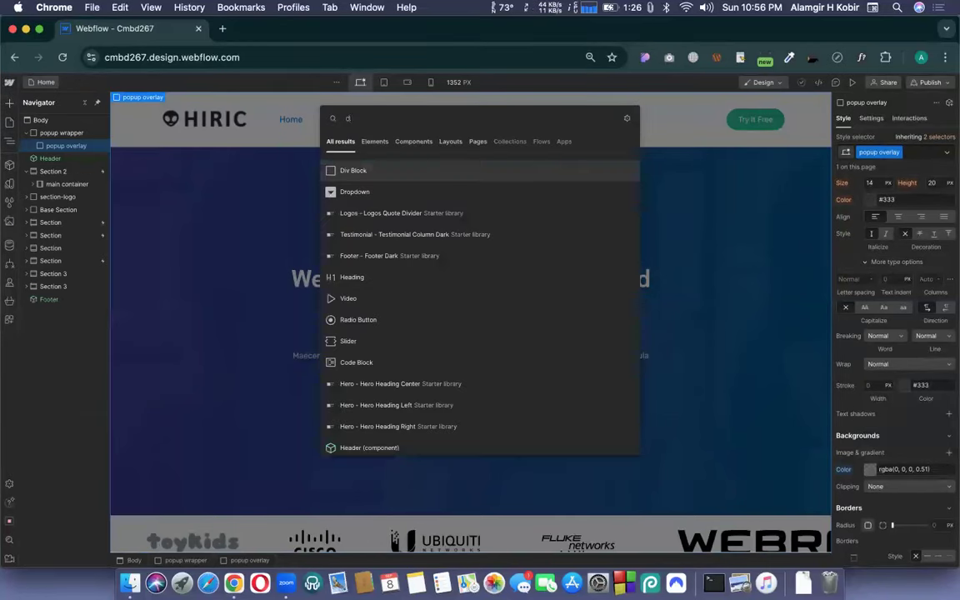
pyautogui.write('iv')
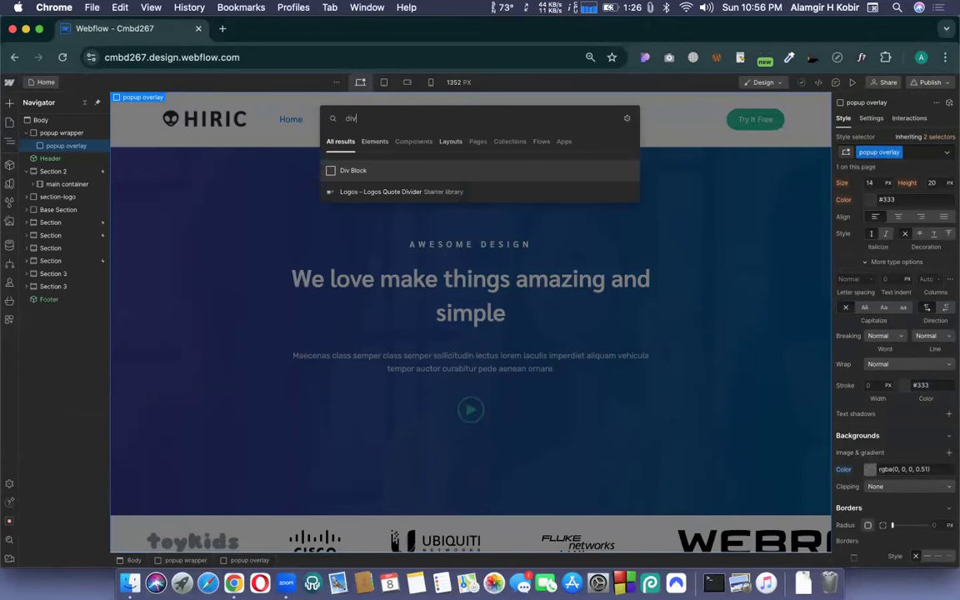
pyautogui.press('Return')
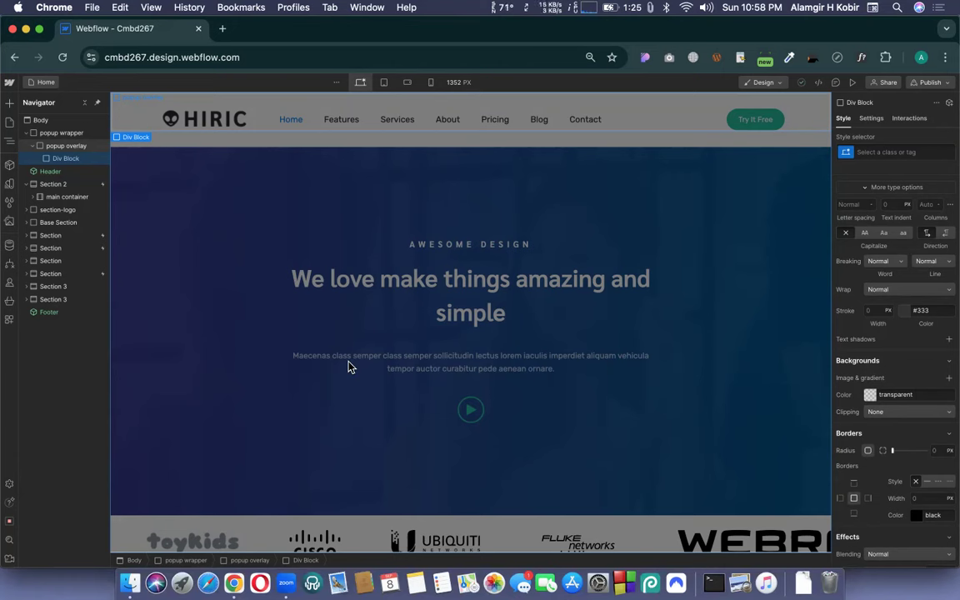
# Assign the new class "popup" to the div block inside the popup overlay.
pyautogui.click(214, 225)
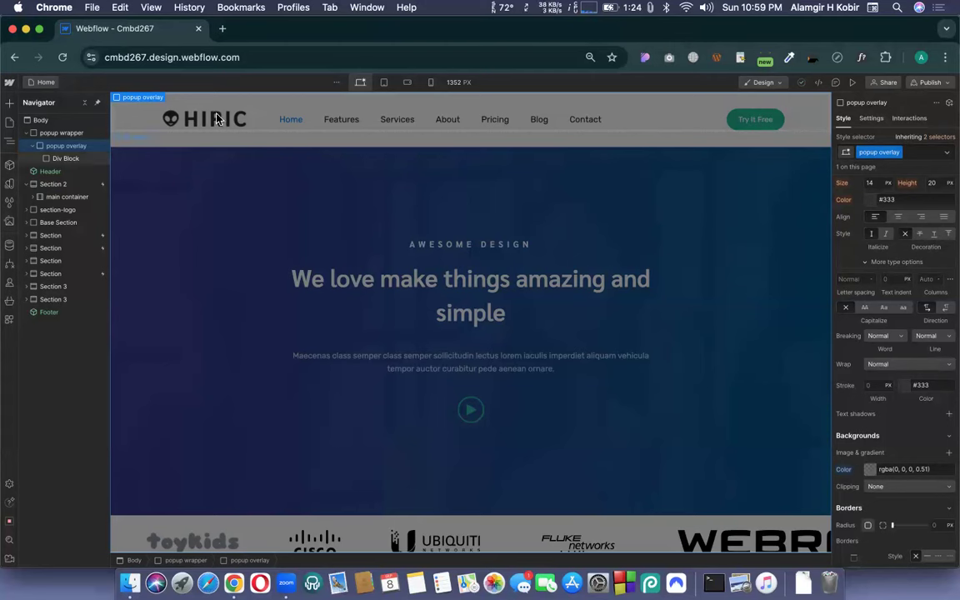
pyautogui.click(66, 159)
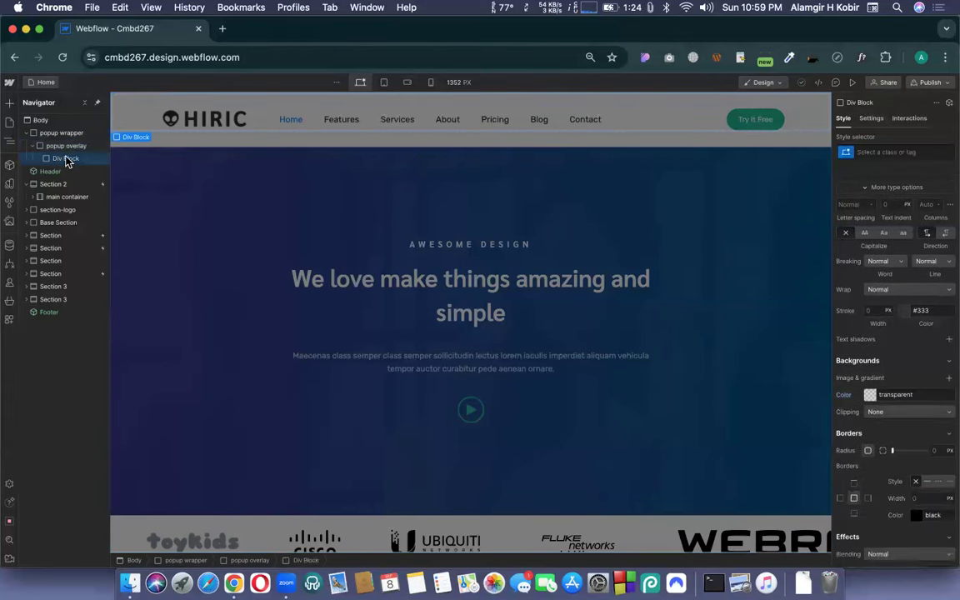
pyautogui.click(908, 153)
pyautogui.write('p')
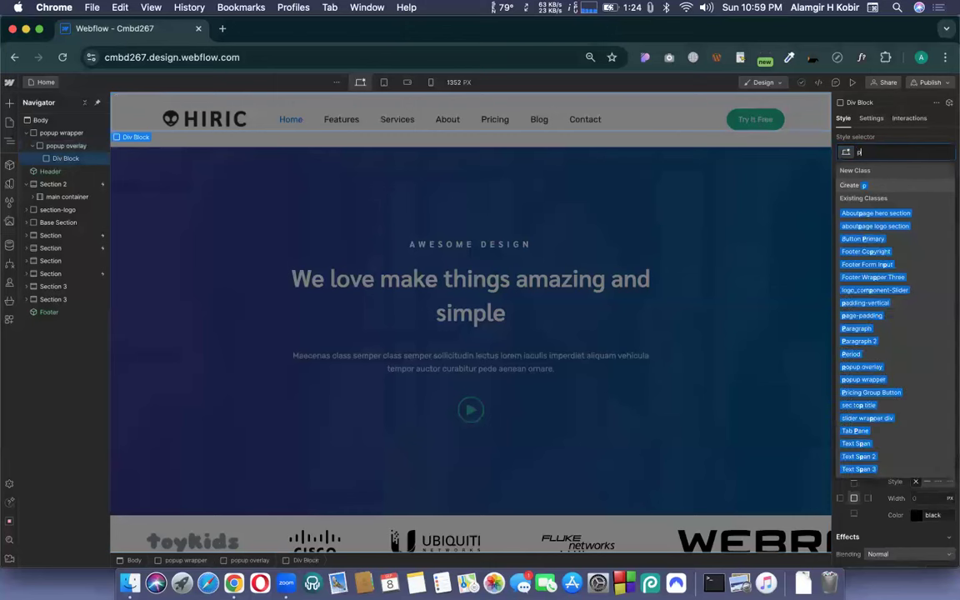
pyautogui.write('opup')
pyautogui.press('Return')
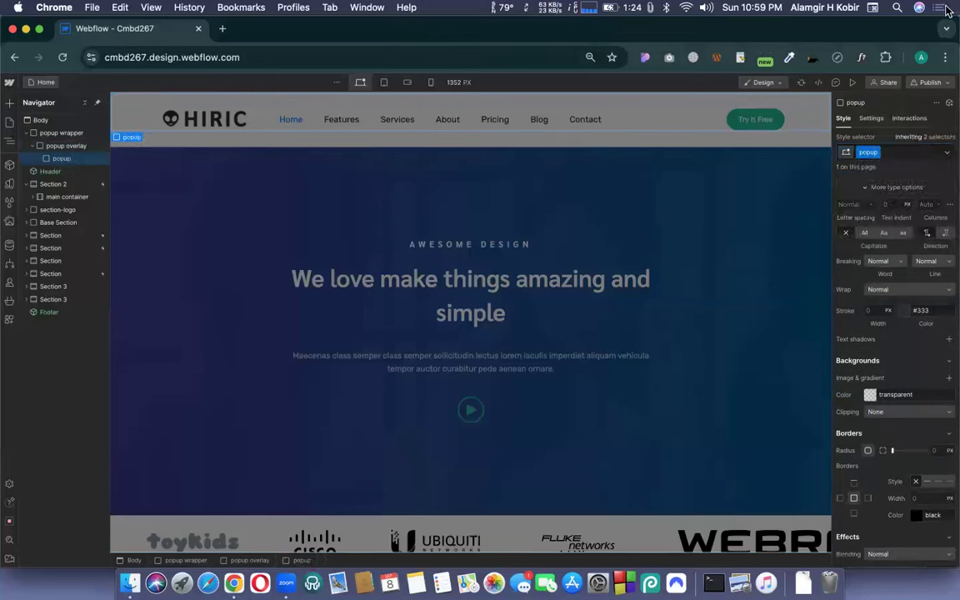
# Set the popup block's width and height to 450 px each.
pyautogui.scroll(-1, 897, 442)
pyautogui.scroll(10, 897, 442)
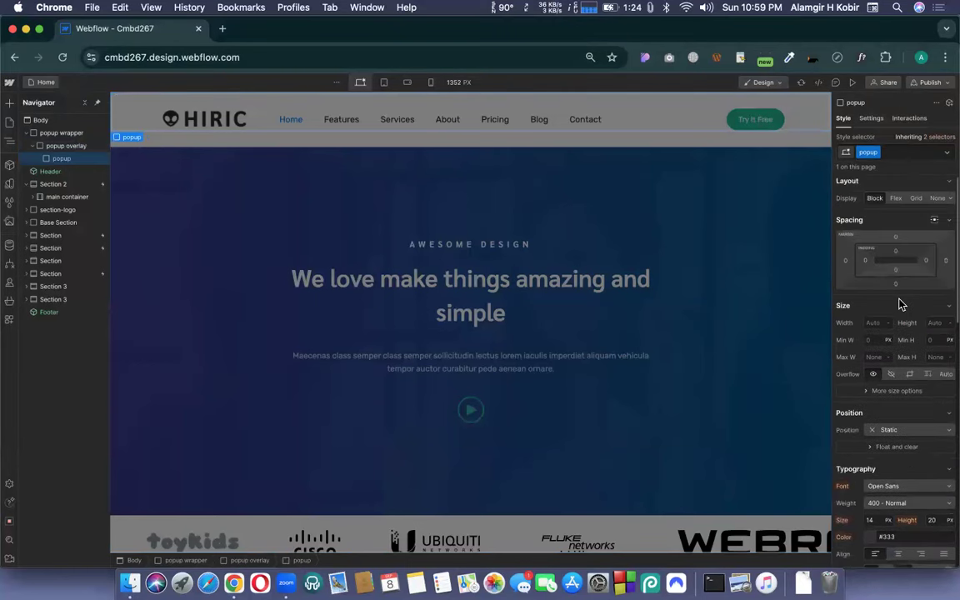
pyautogui.click(876, 322)
pyautogui.write('450')
pyautogui.press('Return')
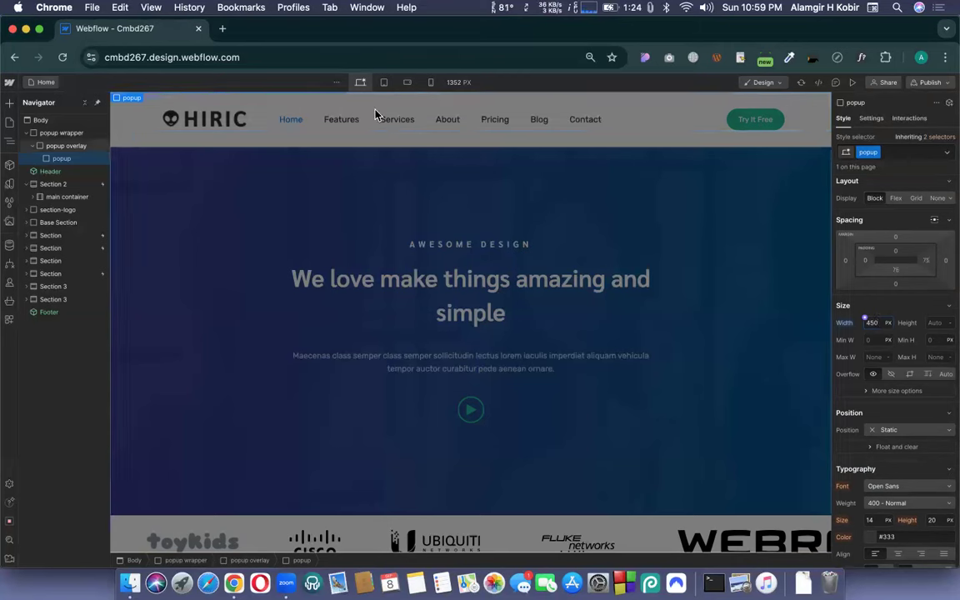
pyautogui.click(933, 322)
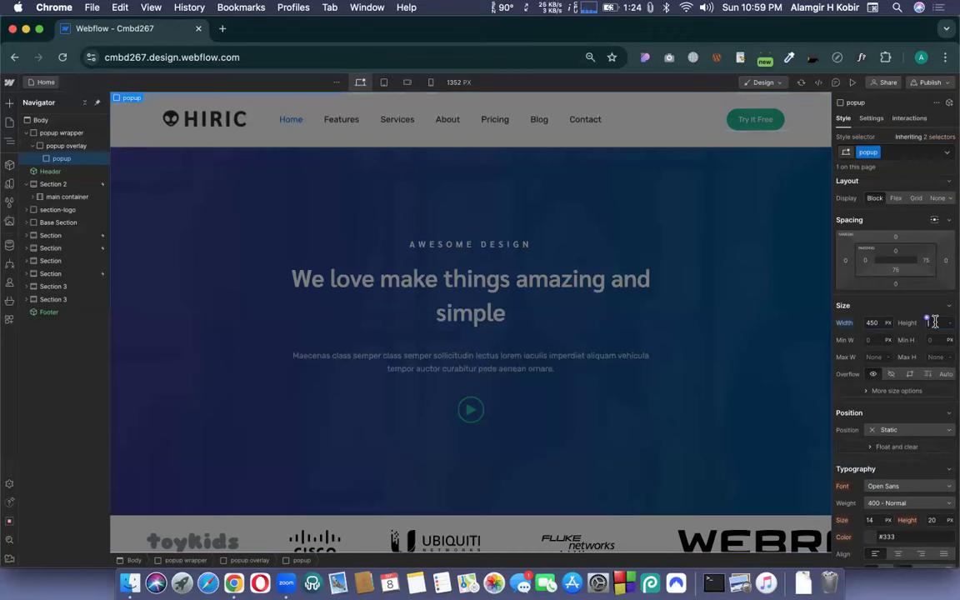
pyautogui.write('450')
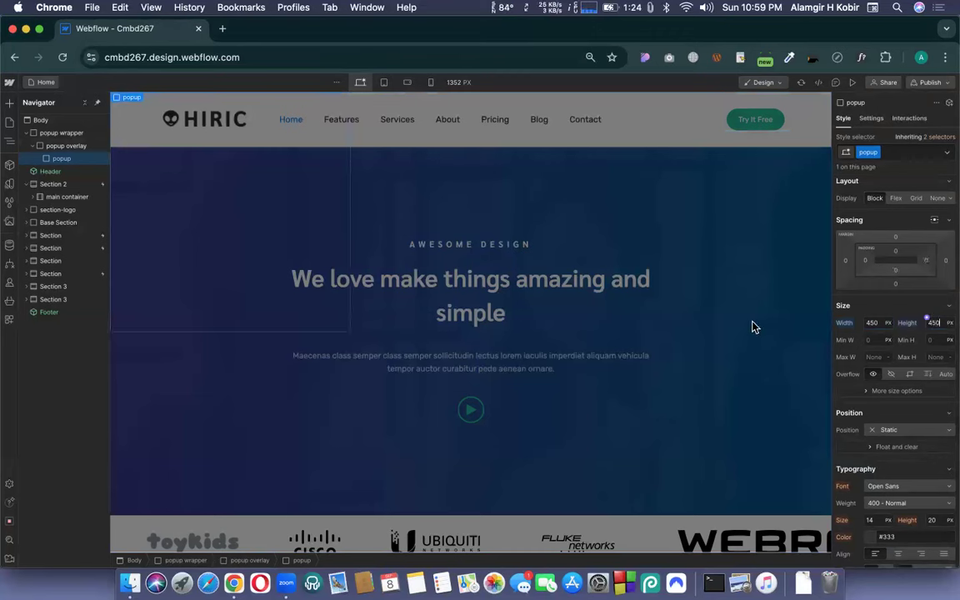
# Widen the popup block to 650 px.
pyautogui.click(872, 322)
pyautogui.write('650')
pyautogui.press('Return')
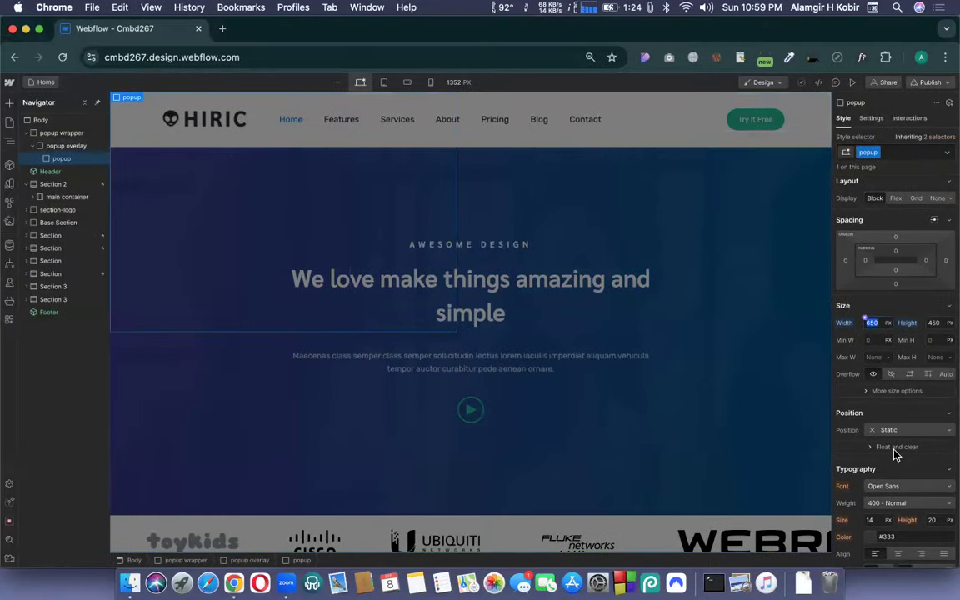
# Set the popup block's background color to white (#ffffff).
pyautogui.scroll(-5, 894, 425)
pyautogui.scroll(-2, 893, 409)
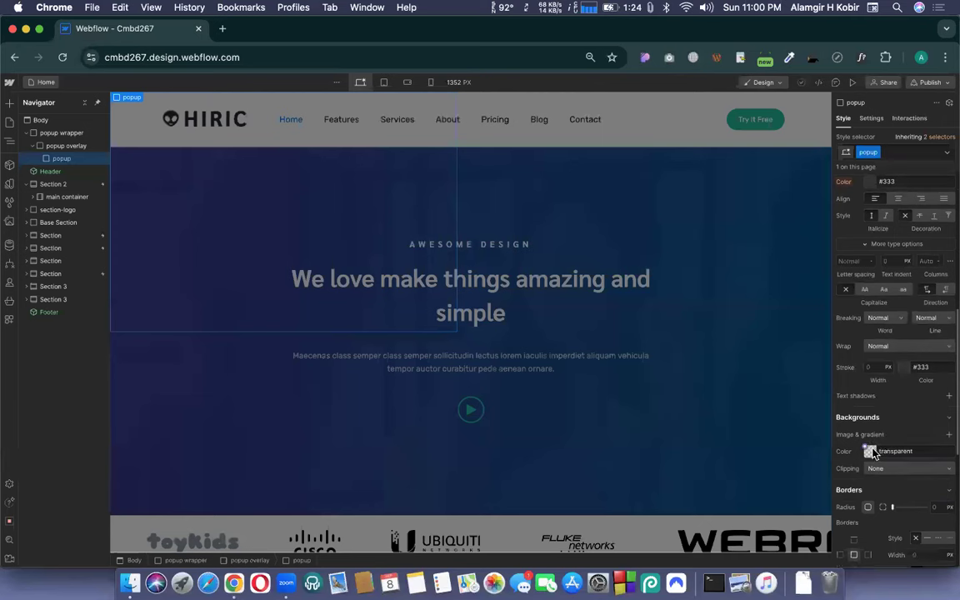
pyautogui.click(869, 451)
pyautogui.moveTo(838, 373); pyautogui.dragTo(828, 276)
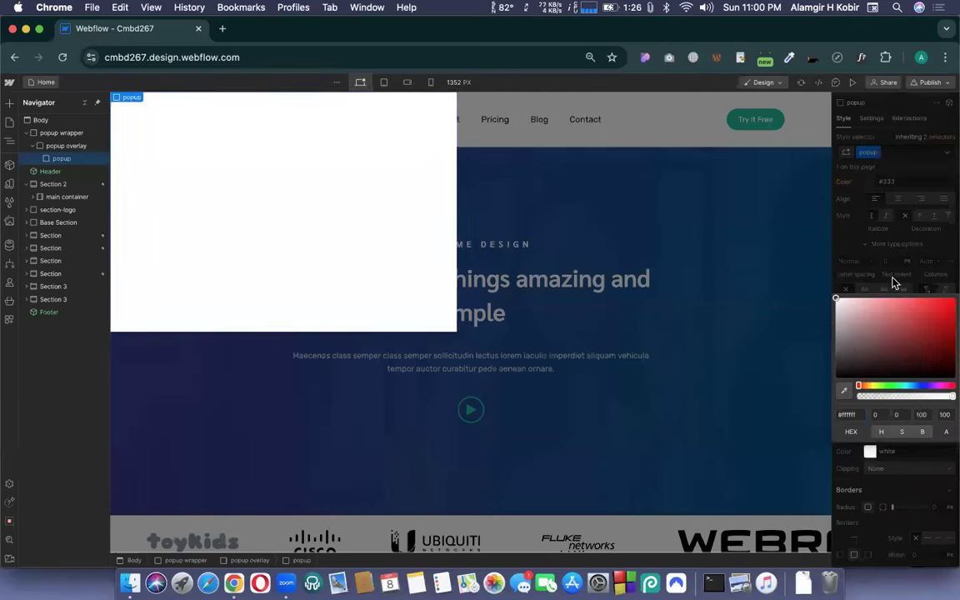
# Move the popup block out of the popup overlay so it sits directly inside the popup wrapper, above the overlay.
pyautogui.click(886, 250)
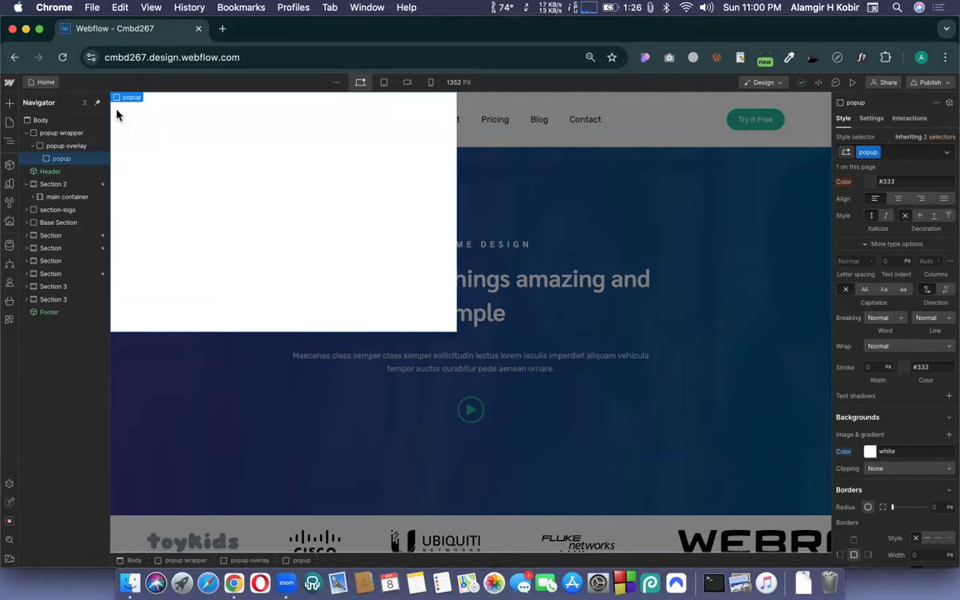
pyautogui.click(40, 158)
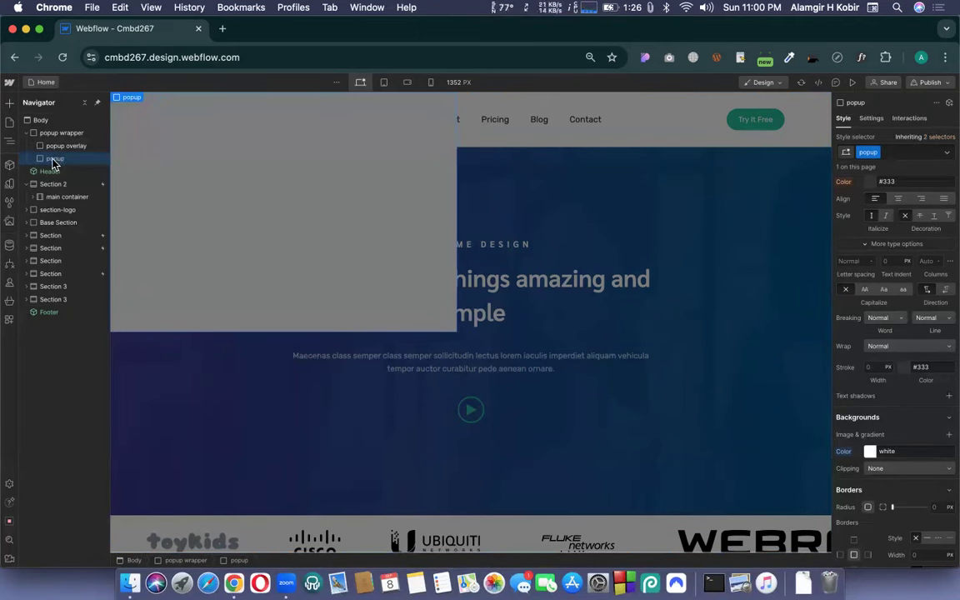
pyautogui.moveTo(51, 144); pyautogui.dragTo(52, 163)
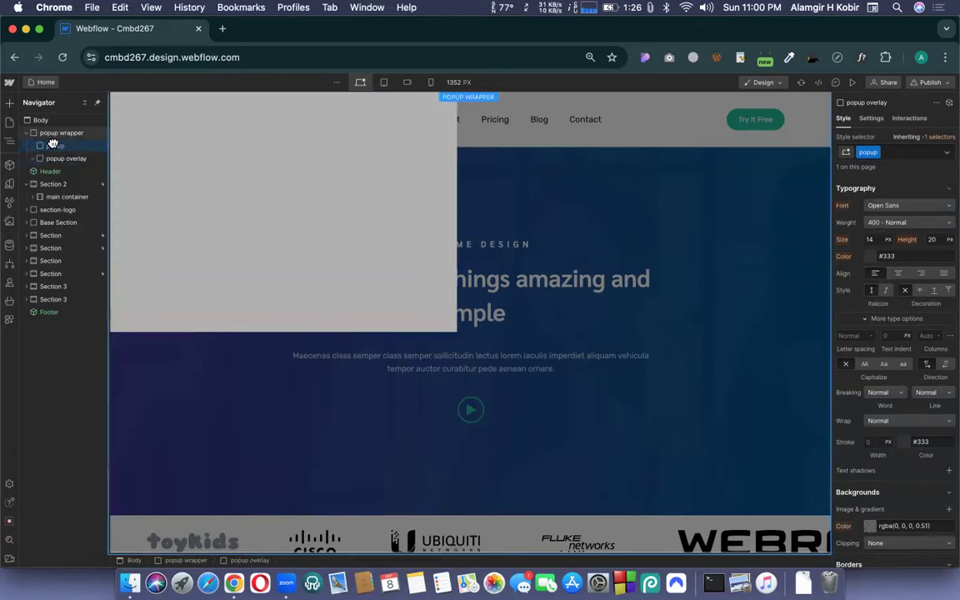
# Set the popup block's position to Relative.
pyautogui.click(55, 145)
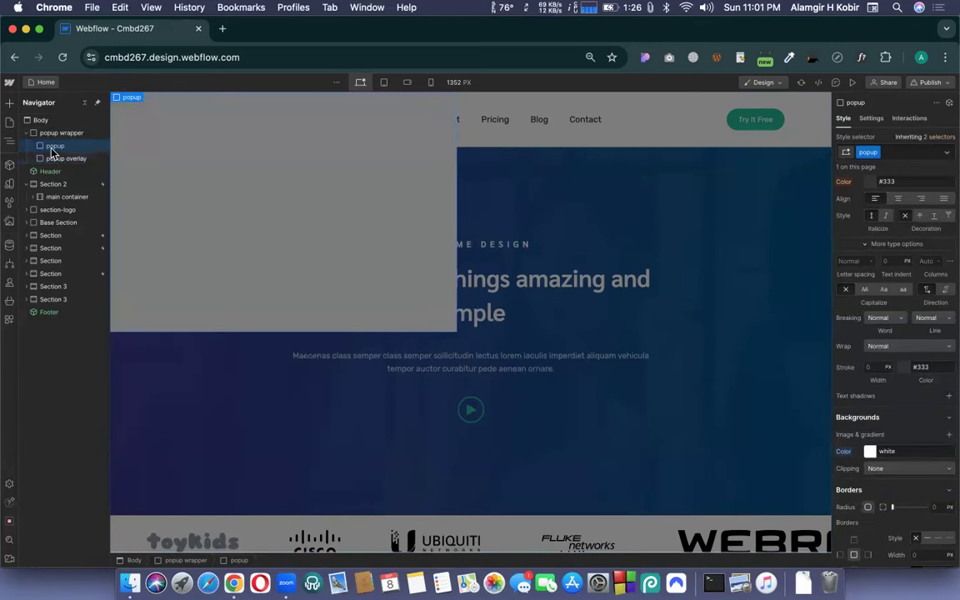
pyautogui.scroll(2, 949, 390)
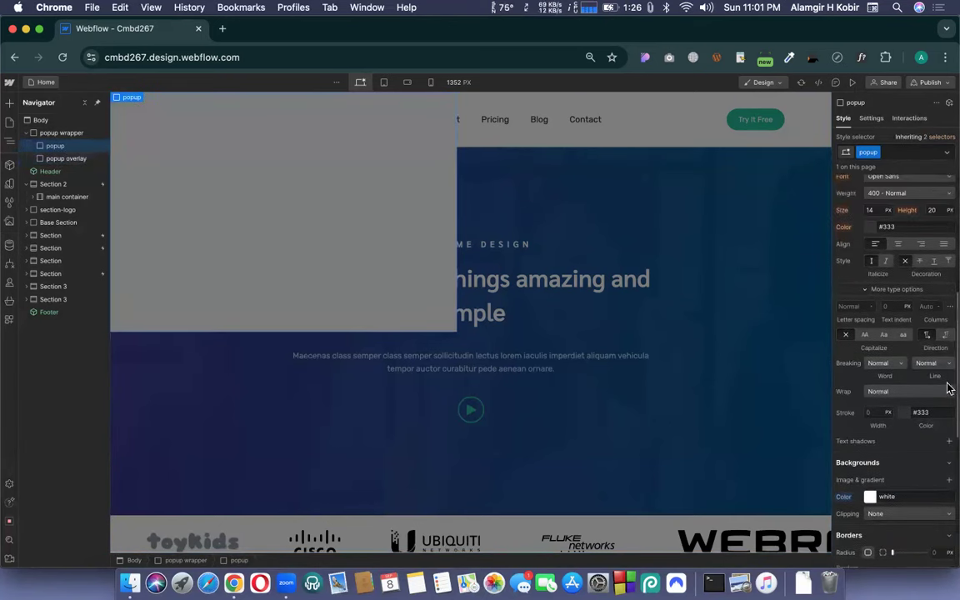
pyautogui.scroll(6, 910, 318)
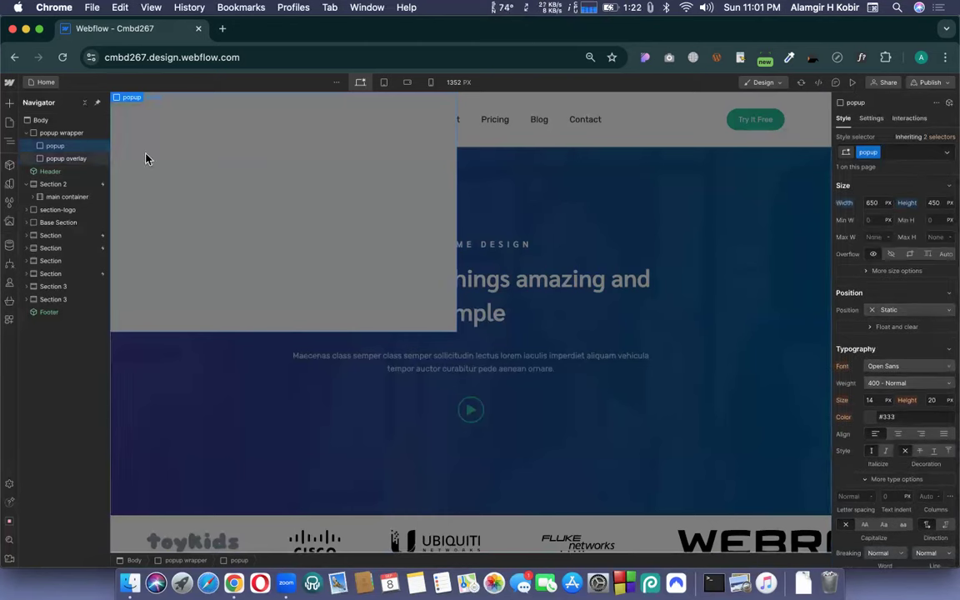
pyautogui.click(58, 158)
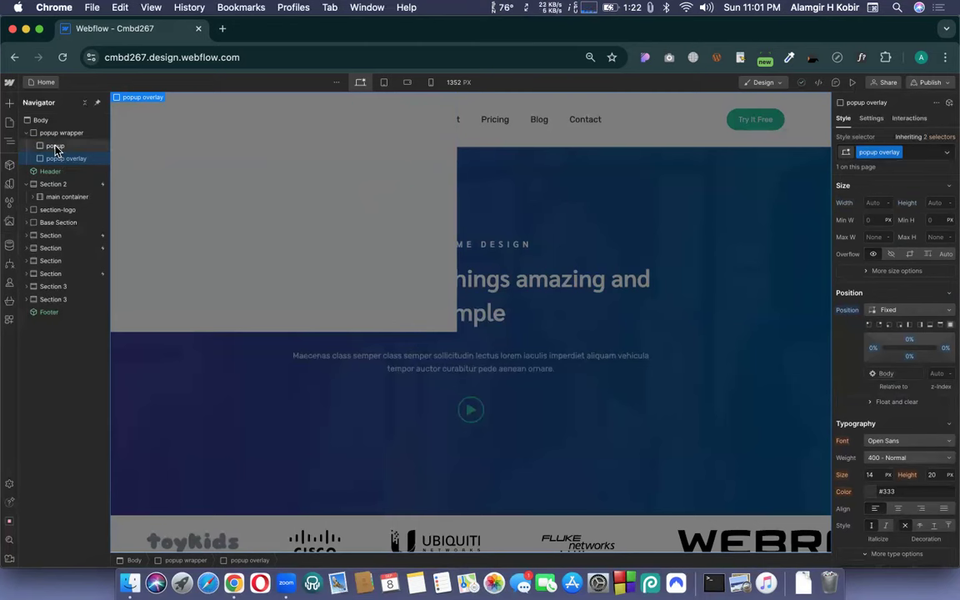
pyautogui.click(55, 147)
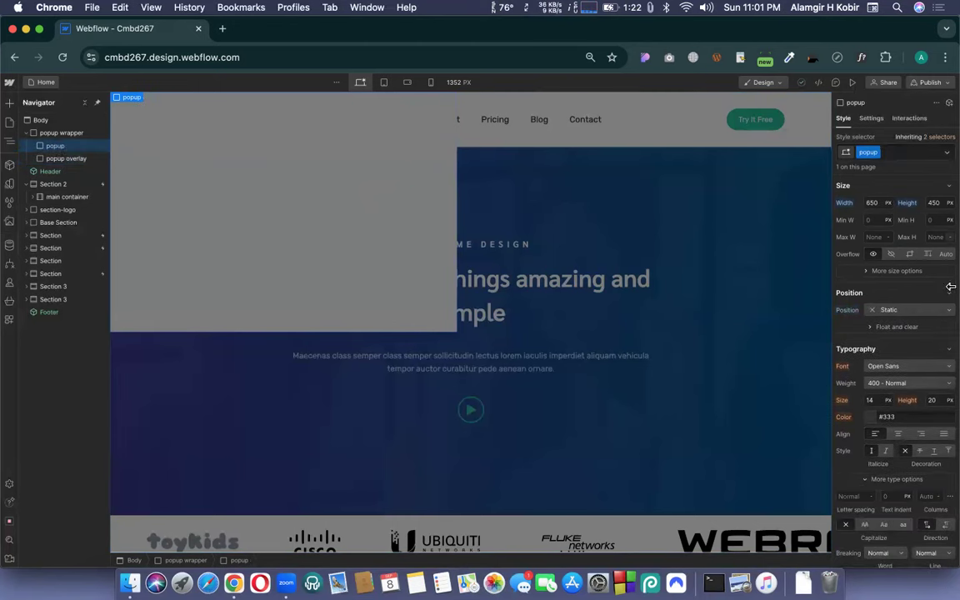
pyautogui.click(911, 310)
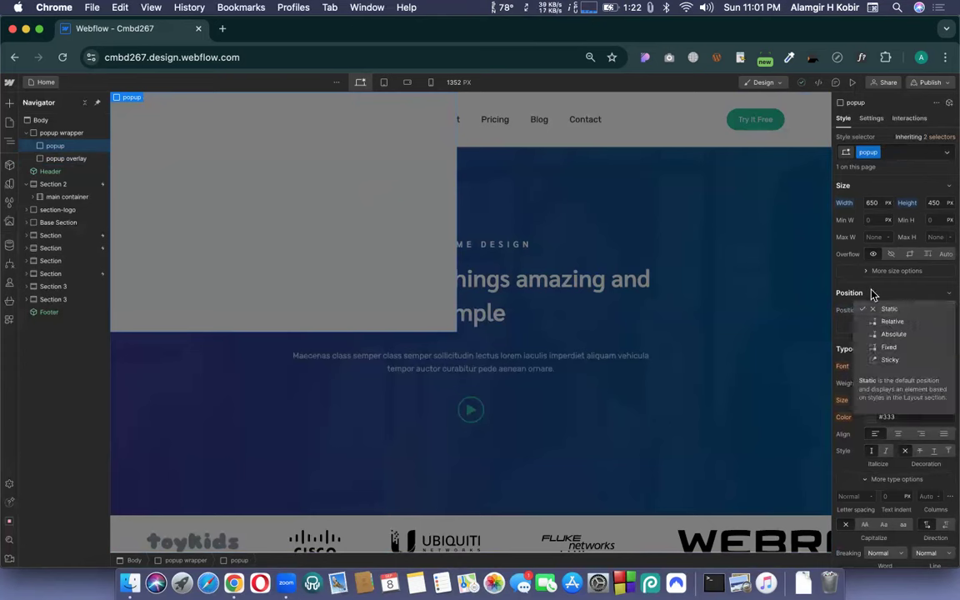
pyautogui.click(892, 310)
pyautogui.click(893, 312)
pyautogui.click(879, 309)
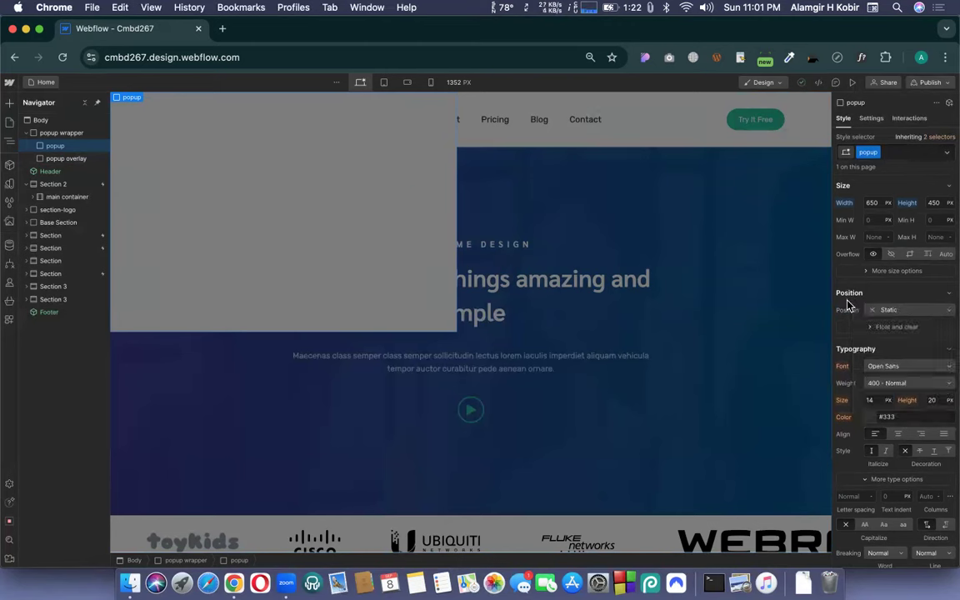
pyautogui.click(897, 312)
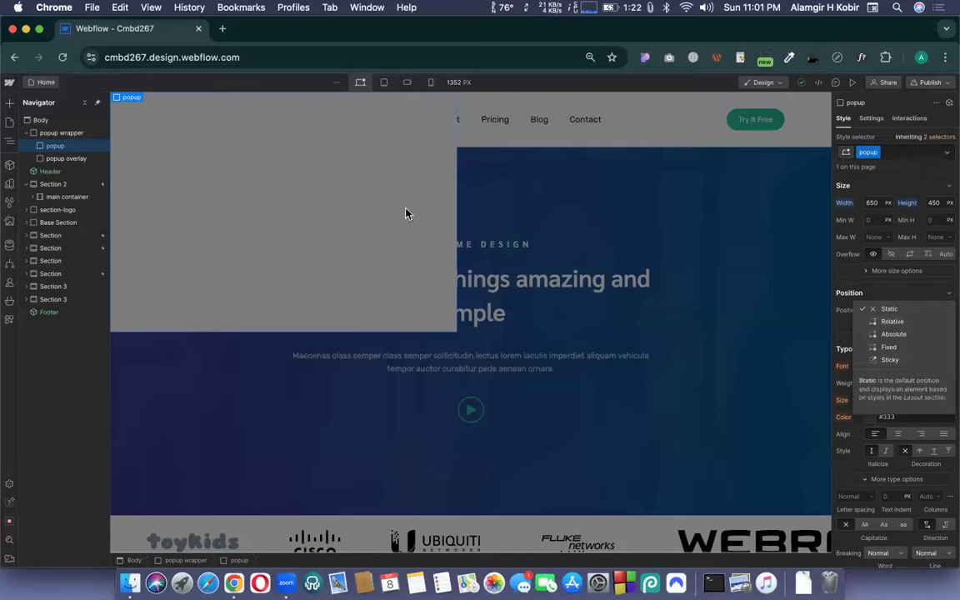
pyautogui.click(896, 324)
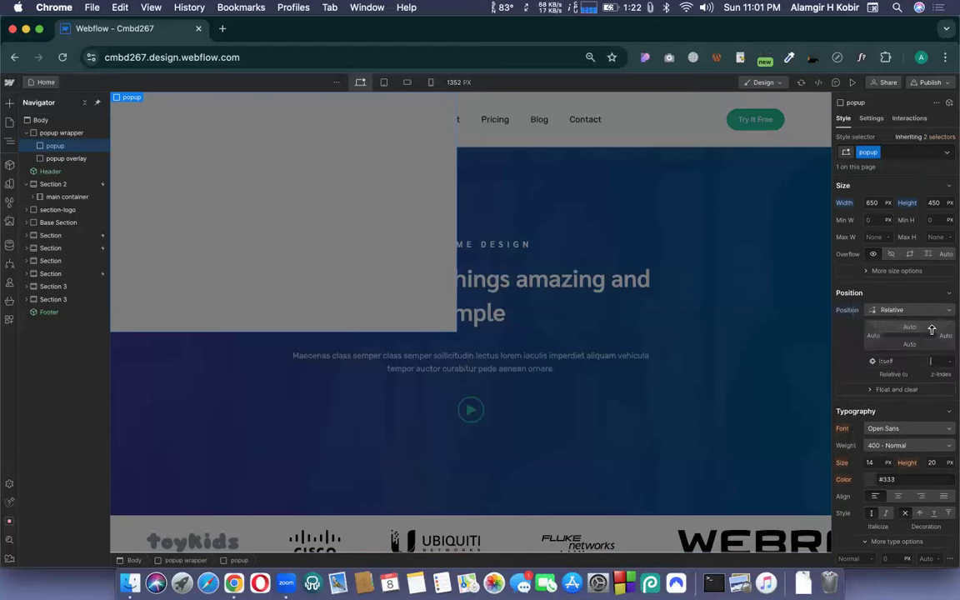
# Give the popup block a z-index of 9 and reduce it to 1.
pyautogui.click(937, 360)
pyautogui.write('9')
pyautogui.press('Return')
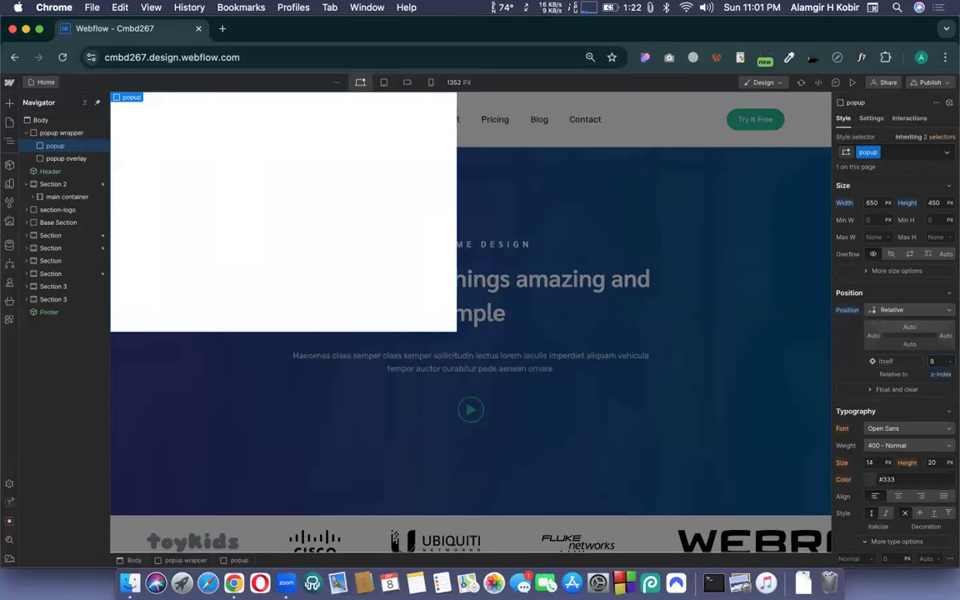
pyautogui.click(62, 159)
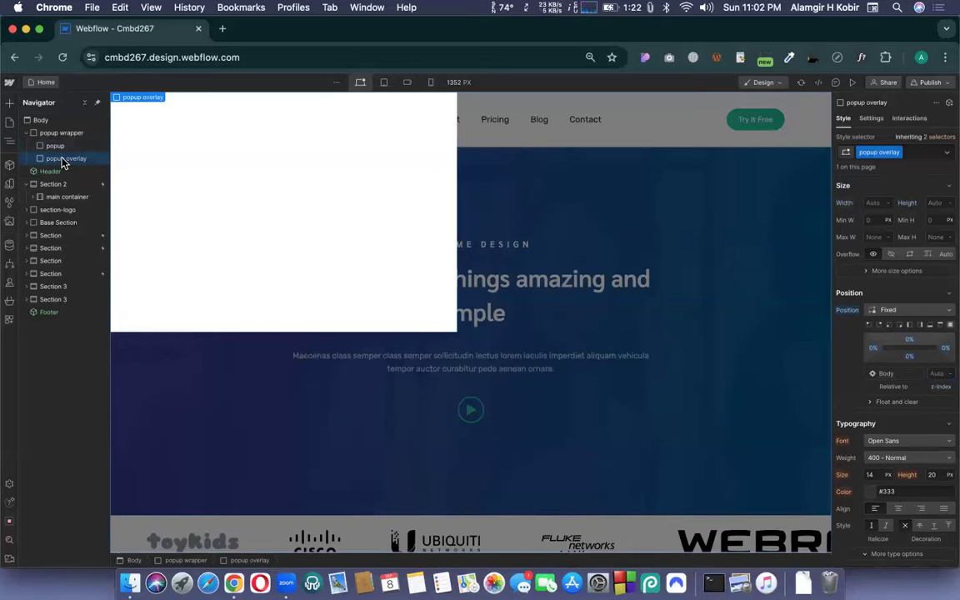
pyautogui.click(52, 147)
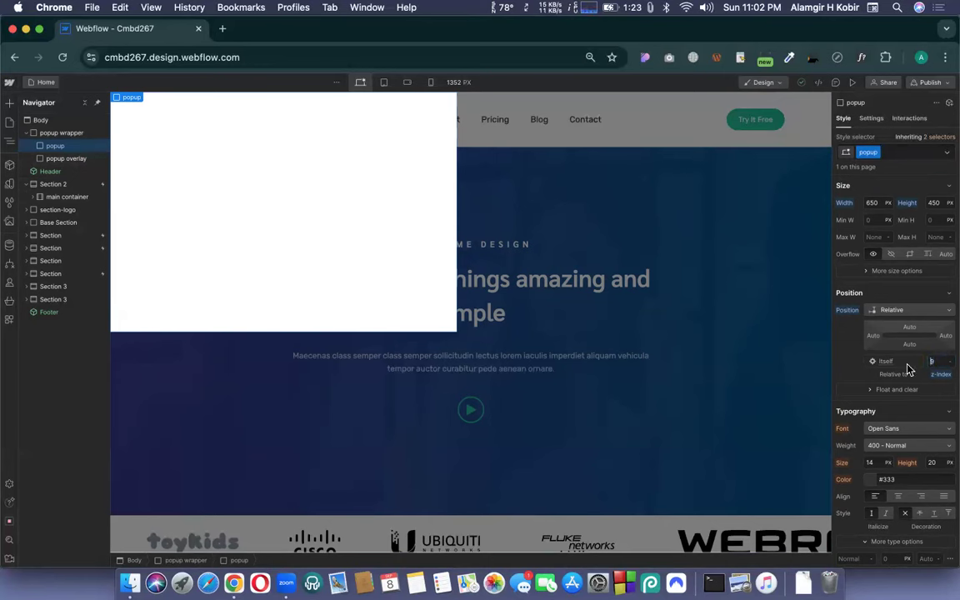
pyautogui.write('2')
pyautogui.write('1')
# Try a z-index of 2 on the popup overlay and reset it to Auto.
pyautogui.click(47, 158)
pyautogui.click(935, 374)
pyautogui.write('2')
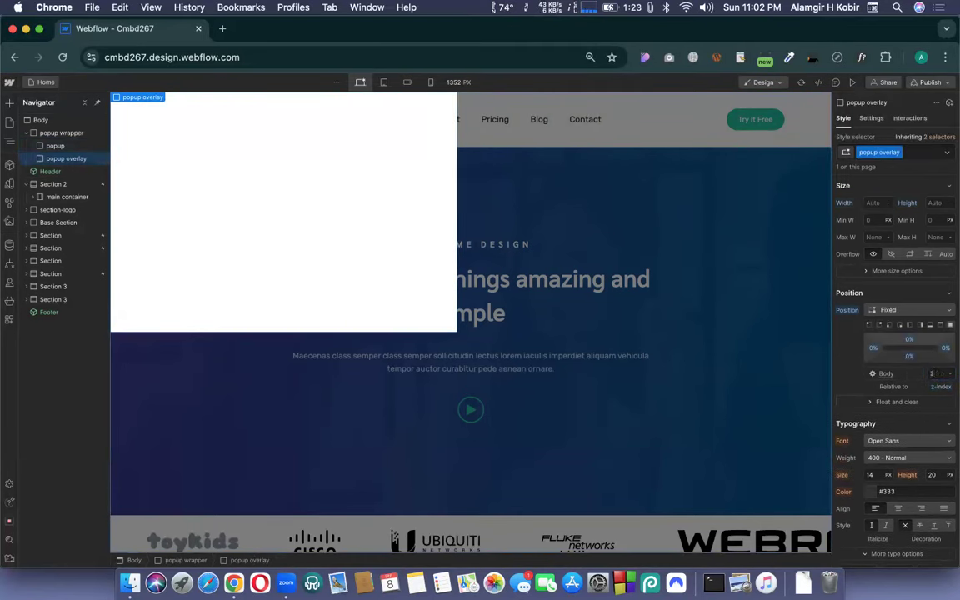
pyautogui.press('Return')
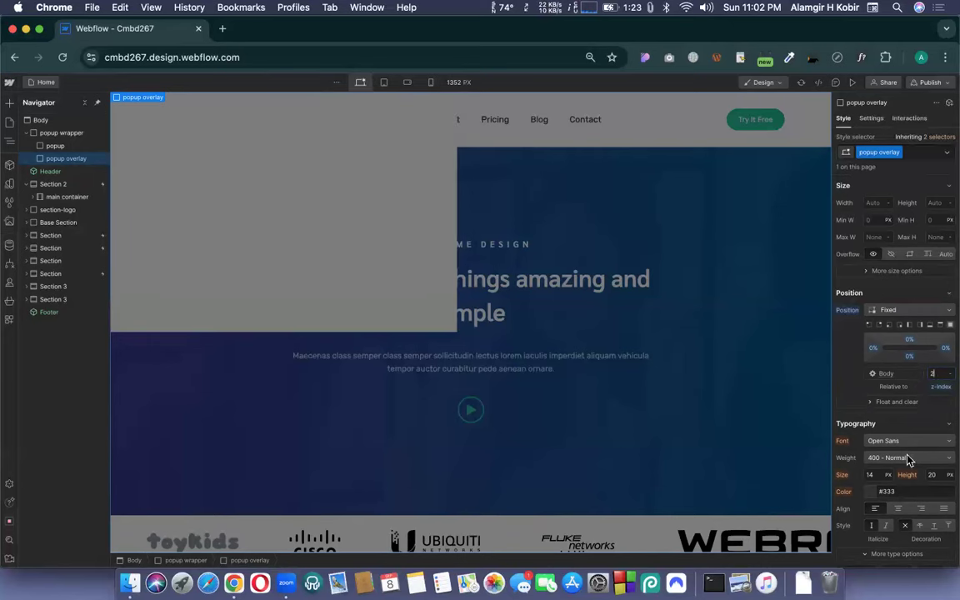
pyautogui.click(940, 386)
pyautogui.click(866, 403)
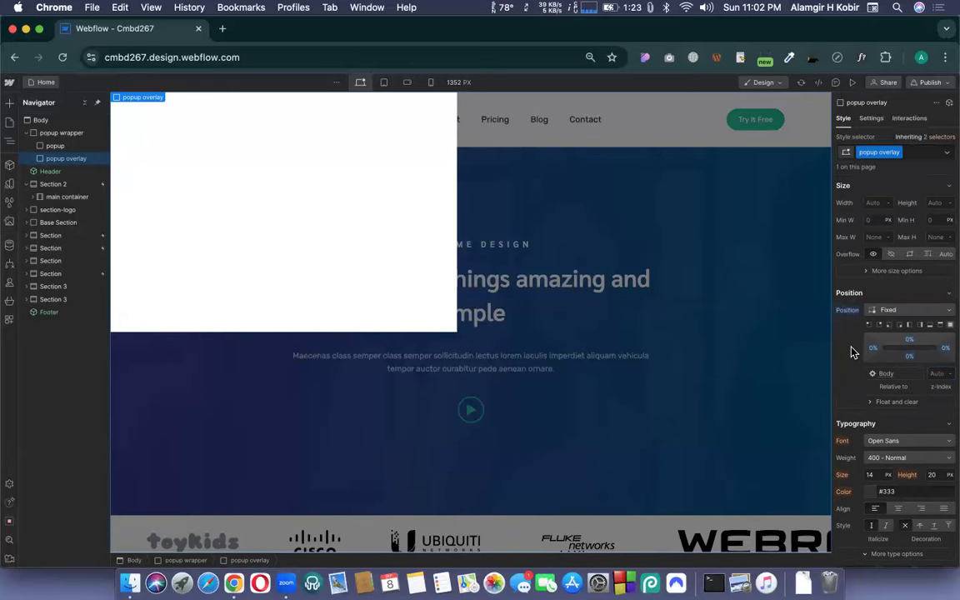
# Make the popup wrapper a Flex container with its contents centered on both the X and Y axes.
pyautogui.click(56, 147)
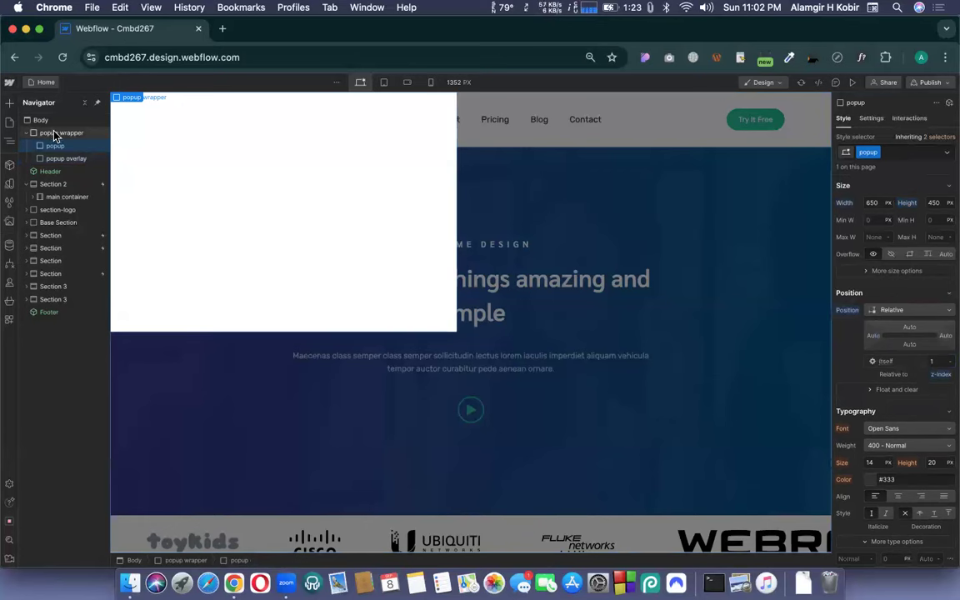
pyautogui.click(53, 133)
pyautogui.scroll(3, 915, 265)
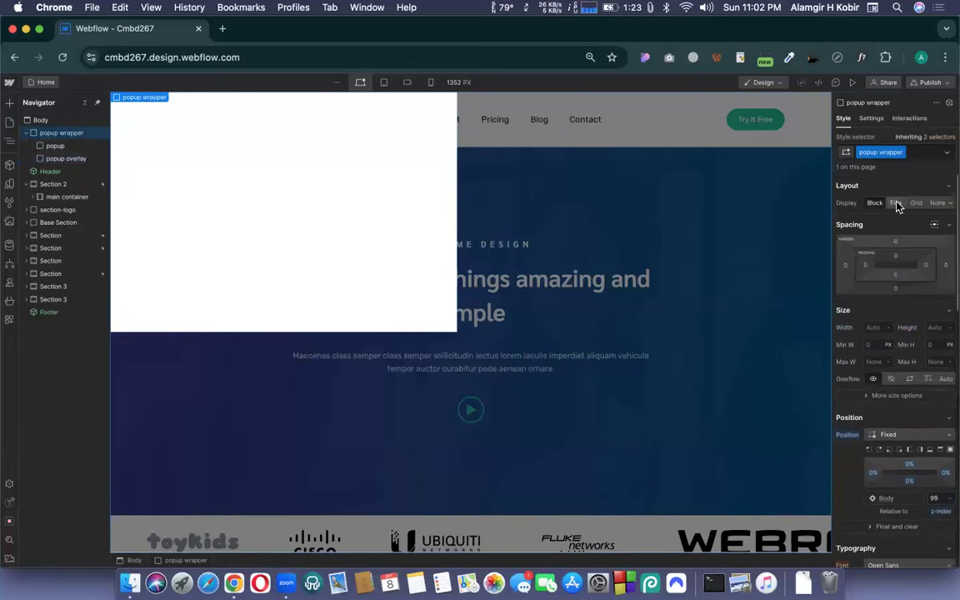
pyautogui.click(895, 203)
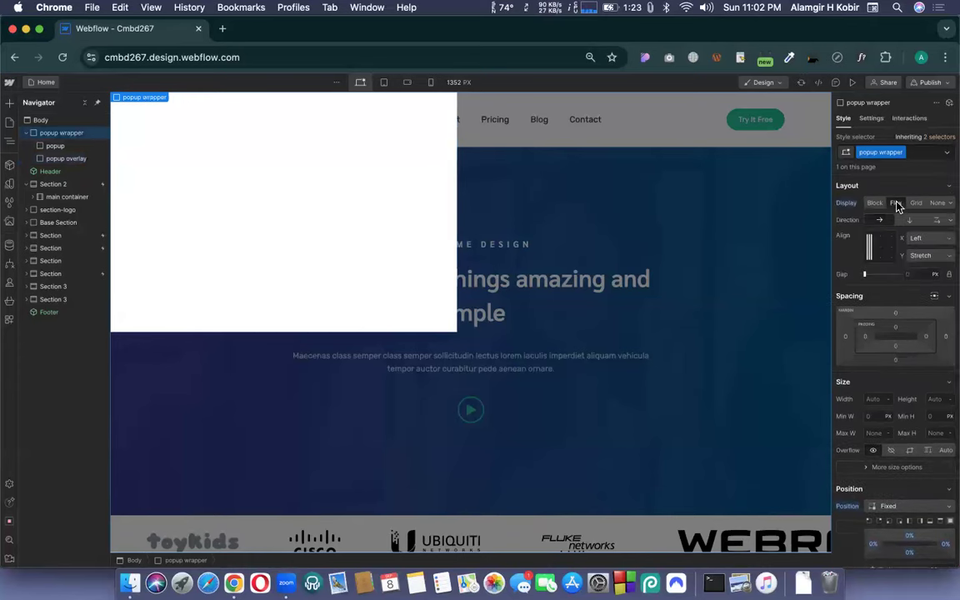
pyautogui.click(881, 248)
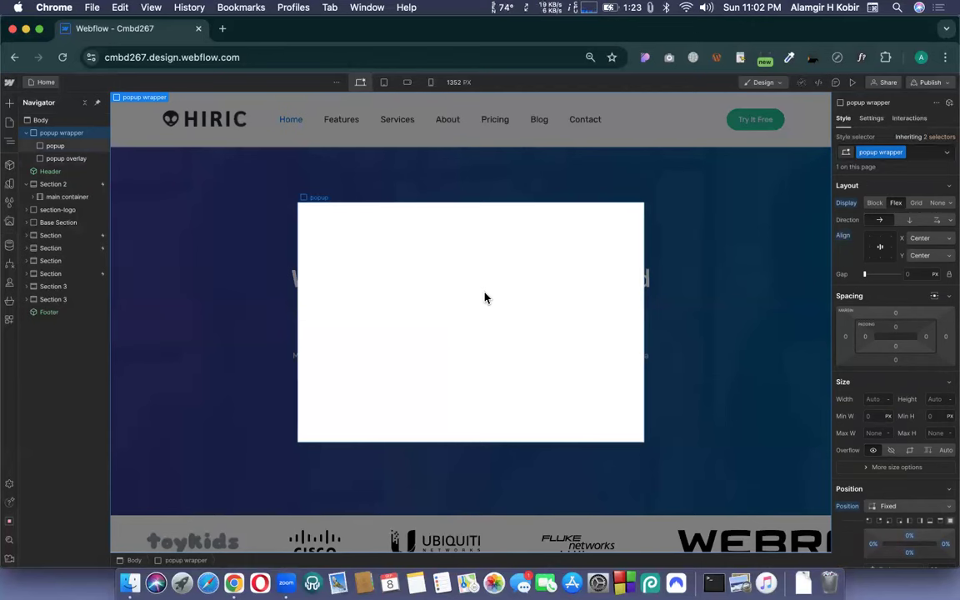
# Check the Solo Stove reference popup and insert a Quick Stack with two columns and one row inside the popup block.
pyautogui.hotkey('ctrl', 'Right')
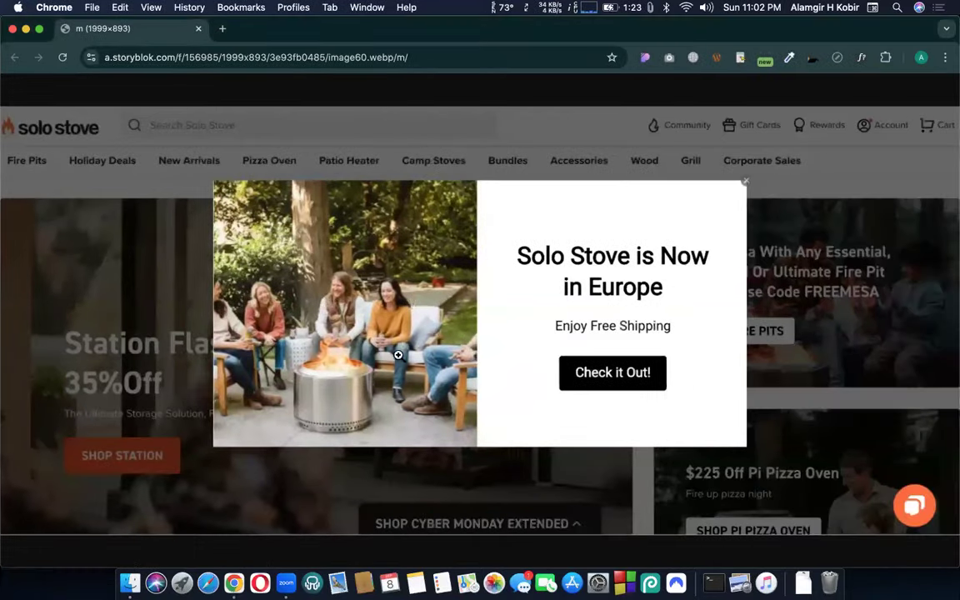
pyautogui.hotkey('ctrl', 'Left')
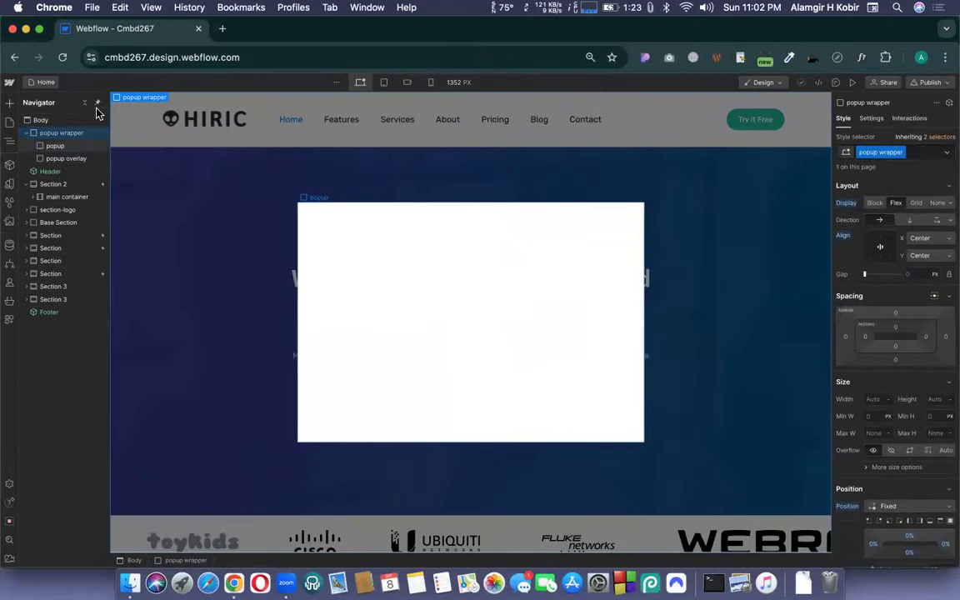
pyautogui.click(9, 103)
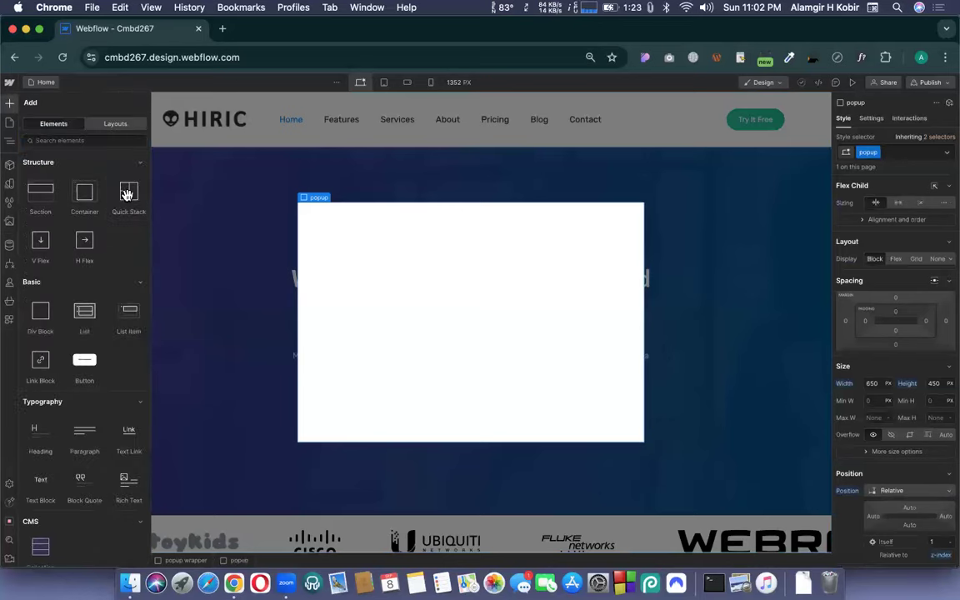
pyautogui.moveTo(127, 200); pyautogui.dragTo(445, 306)
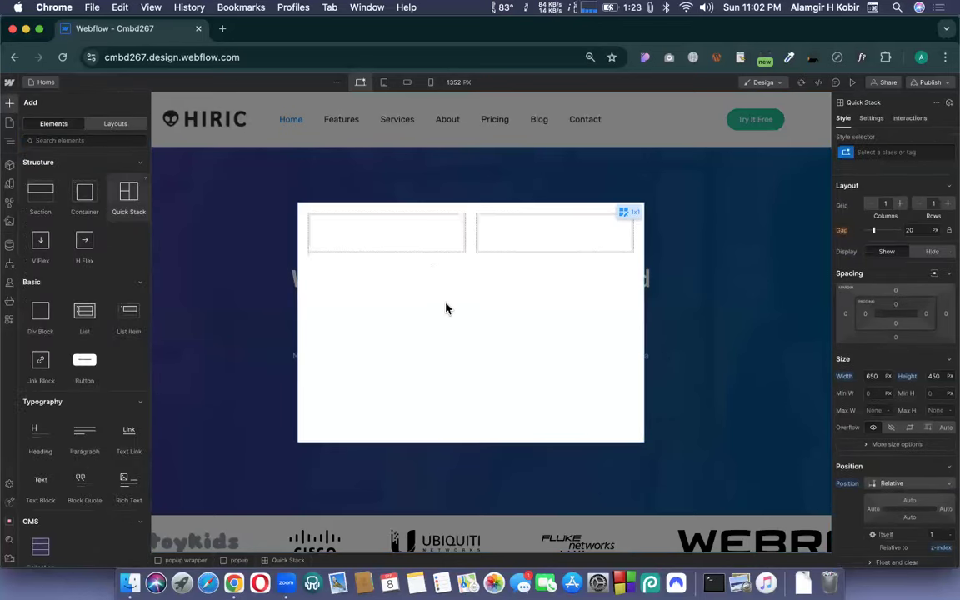
pyautogui.click(421, 252)
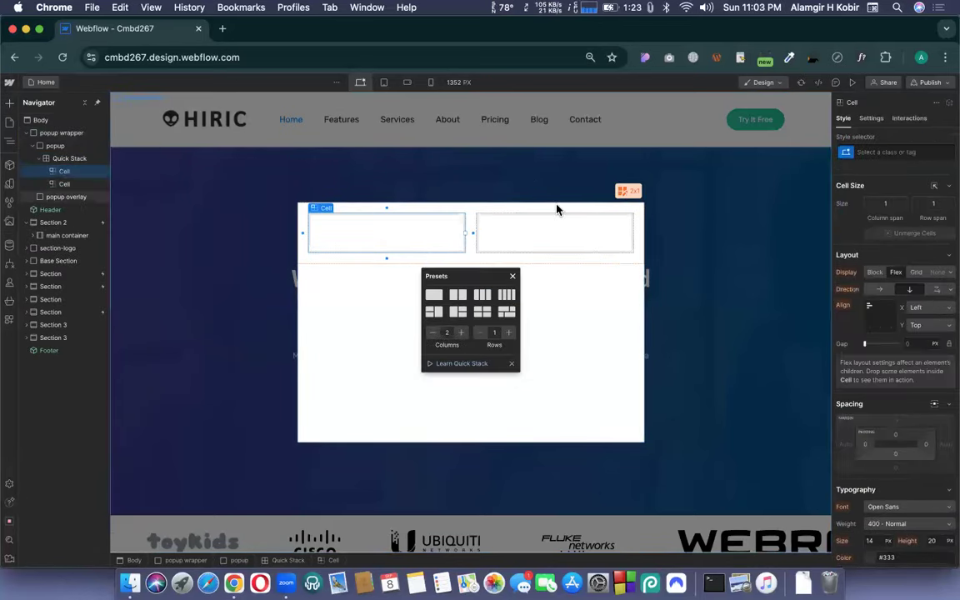
# Capture a screenshot of the fire pit photo in the Solo Stove reference popup.
pyautogui.hotkey('ctrl', 'Right')
pyautogui.press('super+shift+5')
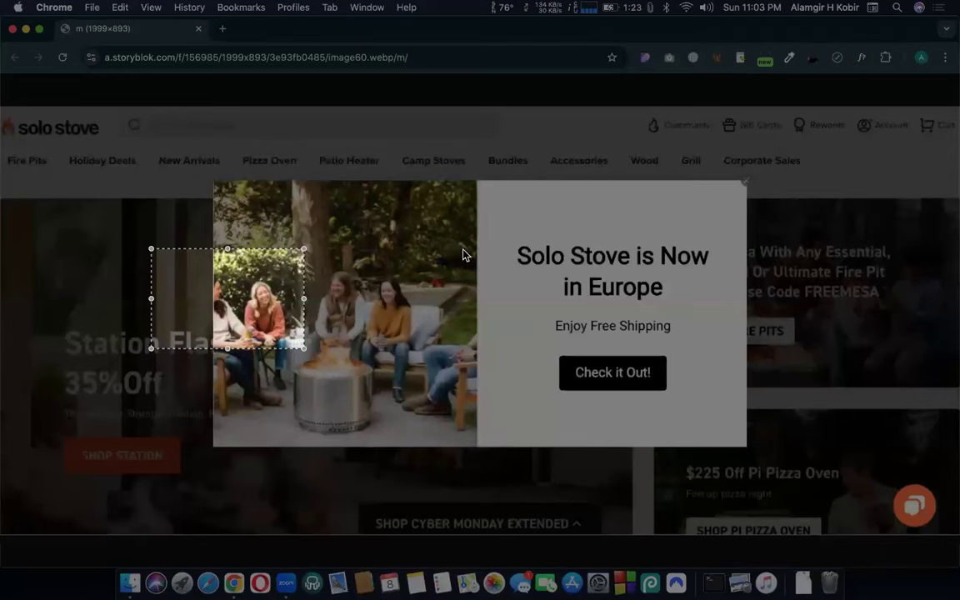
pyautogui.moveTo(265, 298); pyautogui.dragTo(324, 239)
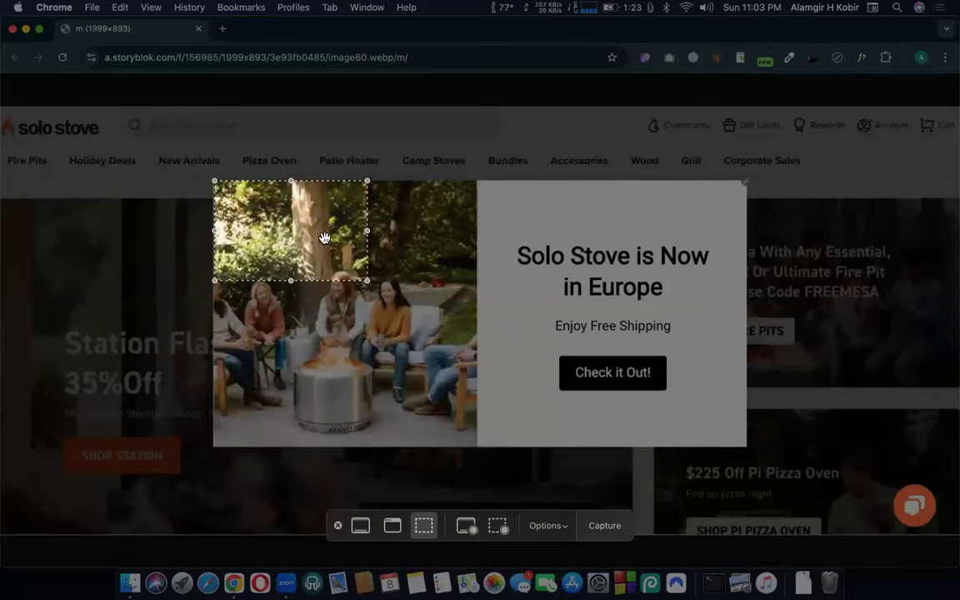
pyautogui.moveTo(367, 281); pyautogui.dragTo(471, 445)
pyautogui.press('Return')
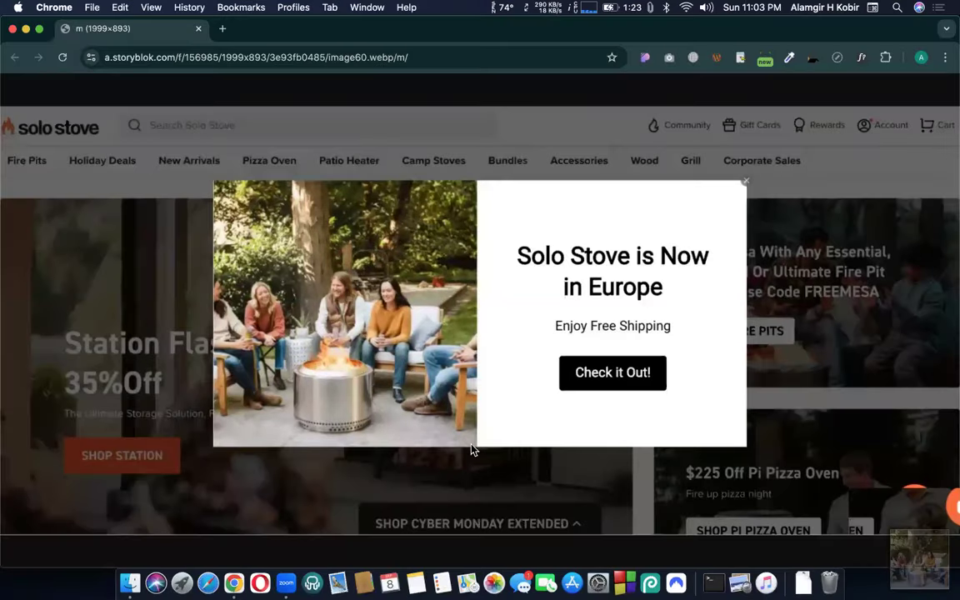
# Place the captured fire pit photo in the first Quick Stack cell of the Webflow popup and select the empty second cell.
pyautogui.hotkey('ctrl', 'Left')
pyautogui.moveTo(902, 526); pyautogui.dragTo(346, 229)
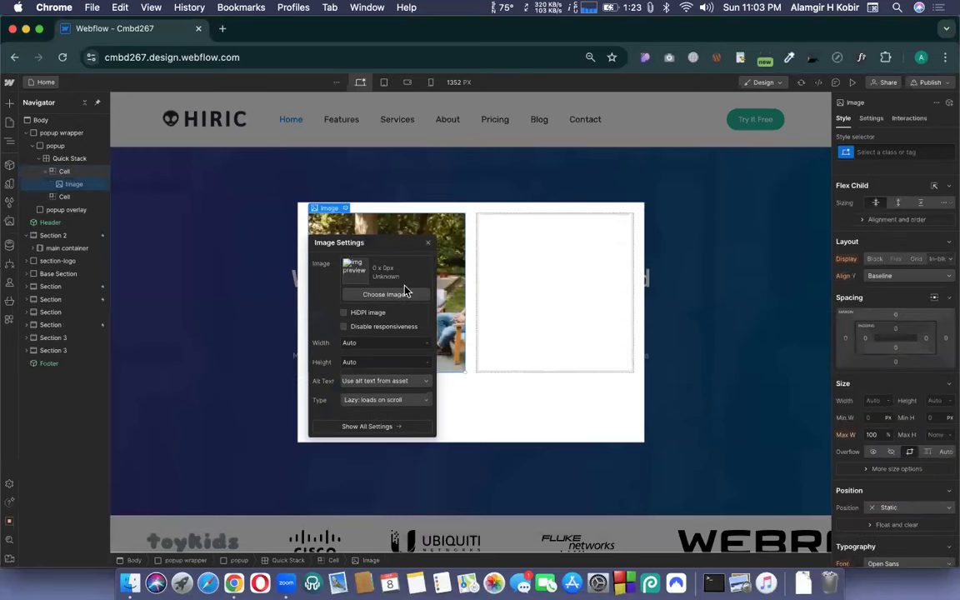
pyautogui.click(521, 285)
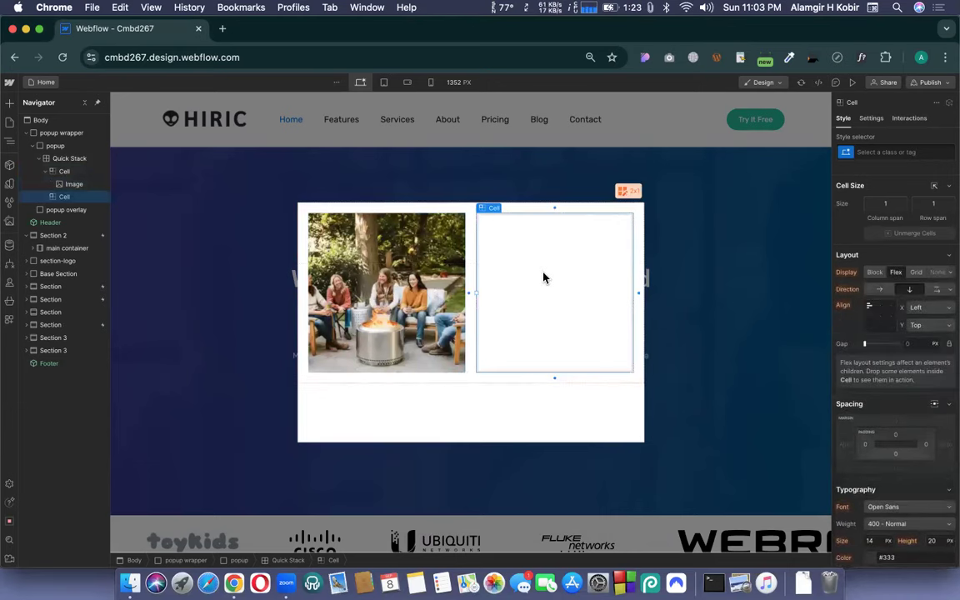
# Extract the heading, shipping line and button text from the Solo Stove reference popup with Copyfish OCR.
pyautogui.hotkey('ctrl', 'Right')
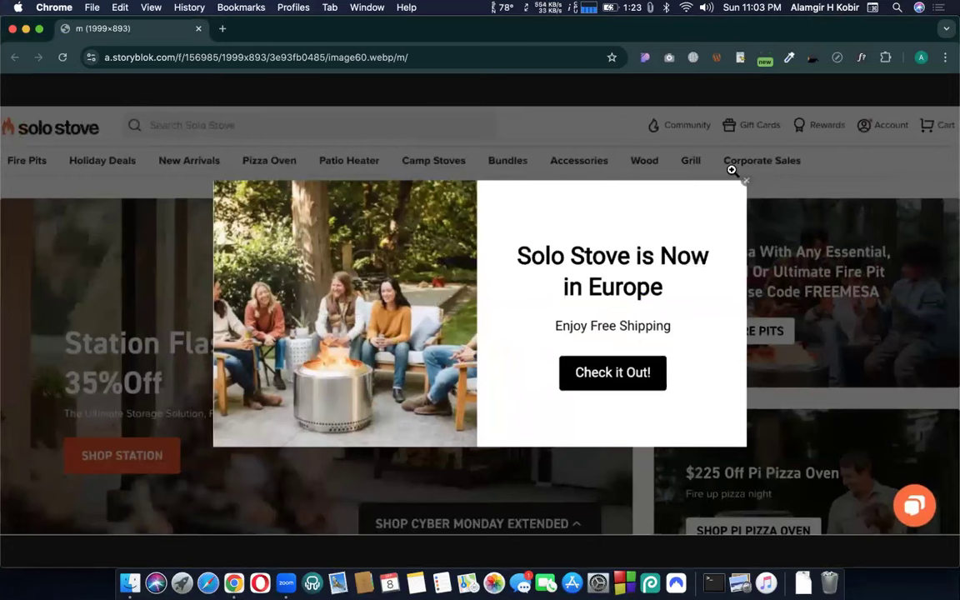
pyautogui.click(814, 59)
pyautogui.click(811, 60)
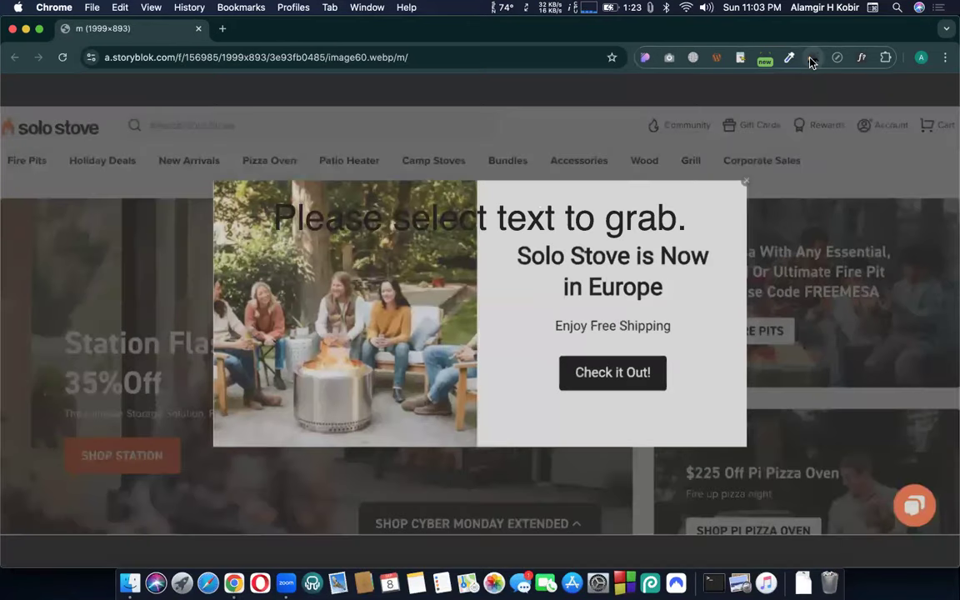
pyautogui.moveTo(498, 240); pyautogui.dragTo(719, 403)
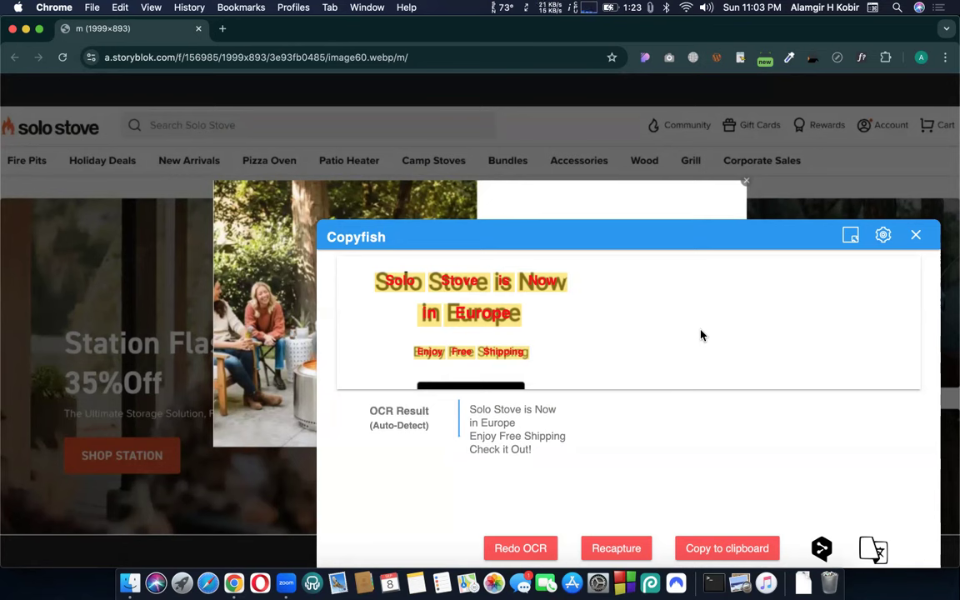
# Copy the two heading lines "Solo Stove is Now" and "in Europe" from the Copyfish OCR result.
pyautogui.moveTo(556, 409); pyautogui.dragTo(471, 409)
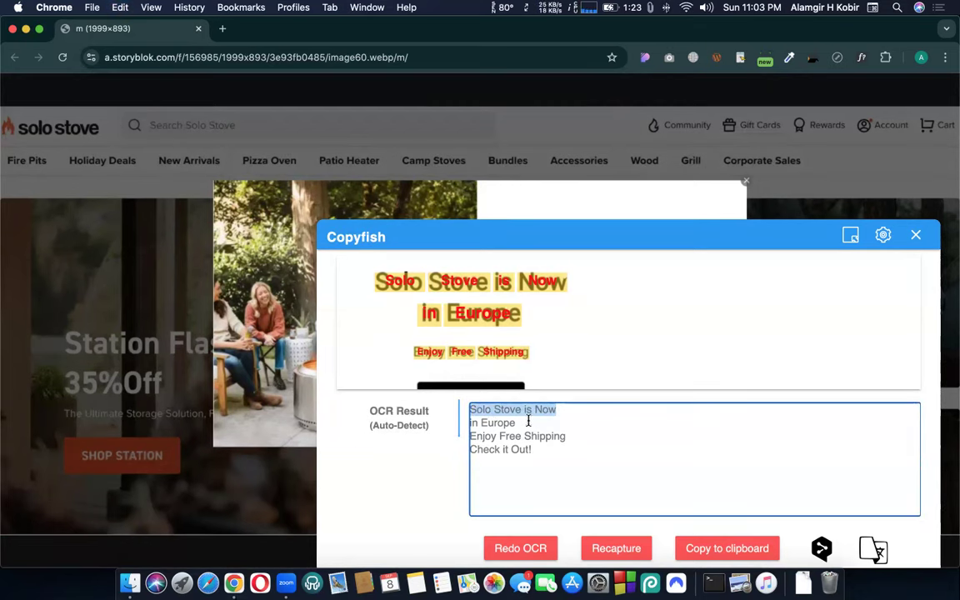
pyautogui.hotkey('ctrl', 'Left')
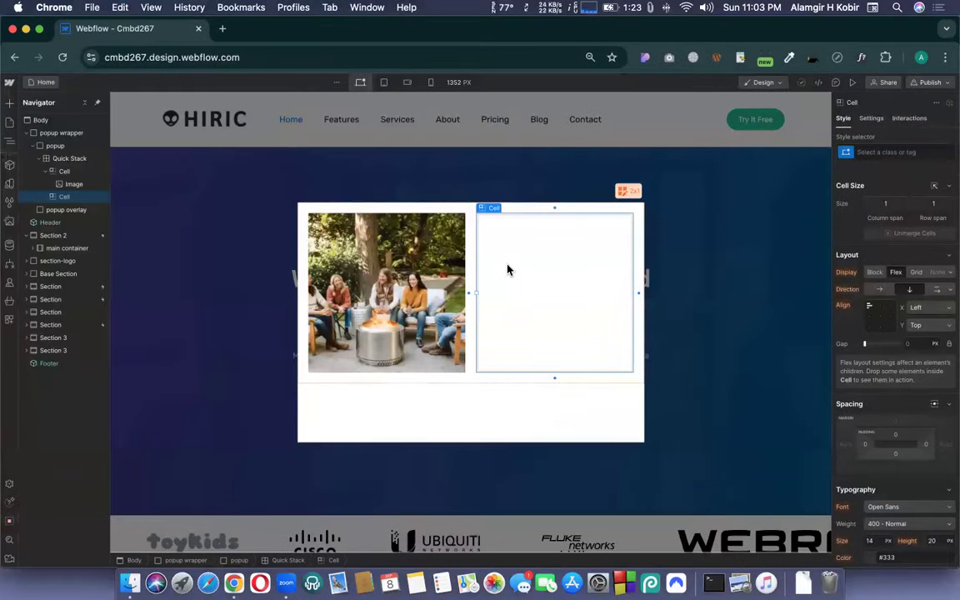
pyautogui.hotkey('ctrl', 'Right')
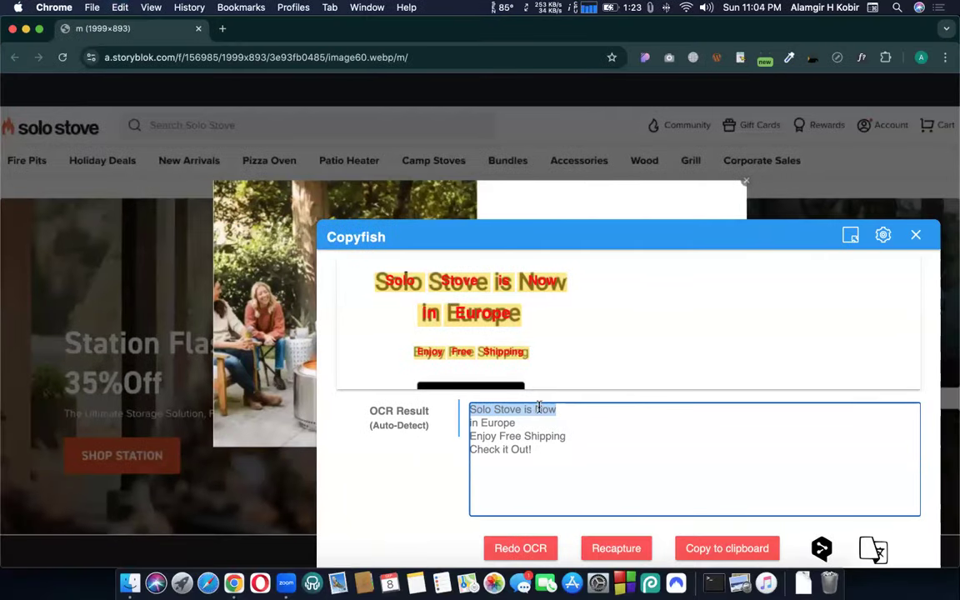
pyautogui.moveTo(519, 422); pyautogui.dragTo(468, 409)
pyautogui.press('super+c')
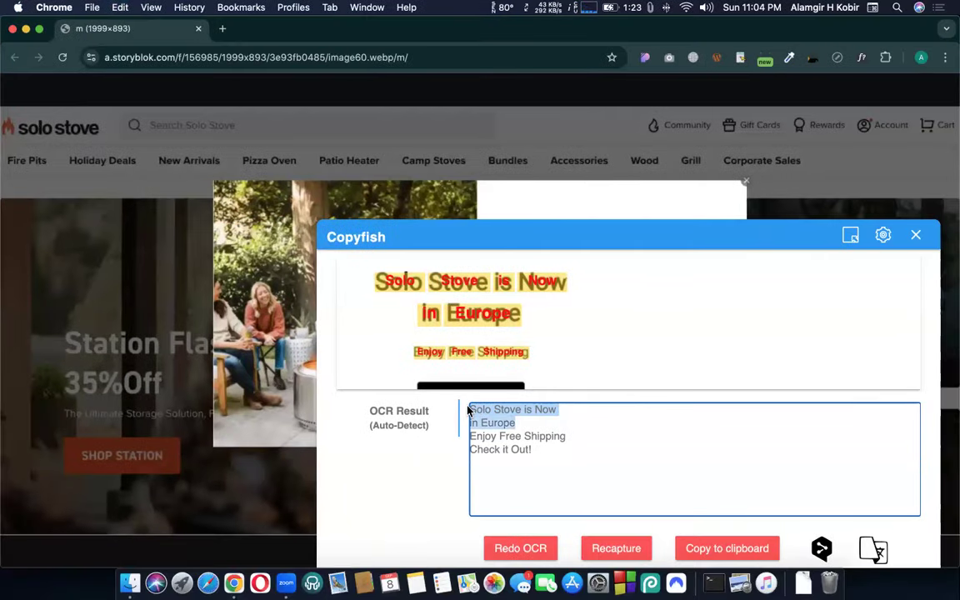
# Insert an H1 heading in the second Quick Stack cell of the Webflow popup with the copied text "Solo Stove is Now in Europe".
pyautogui.hotkey('ctrl', 'Left')
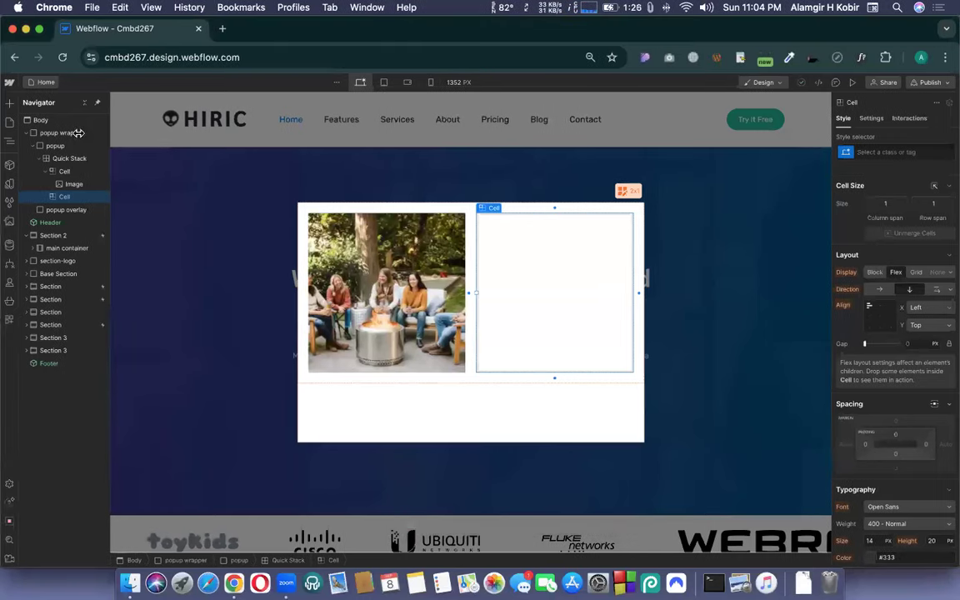
pyautogui.click(8, 103)
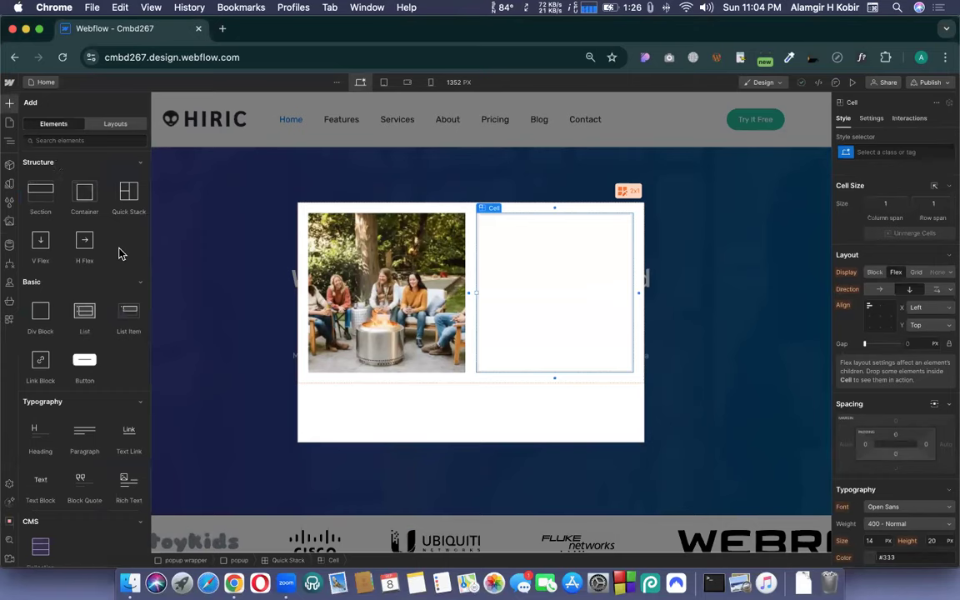
pyautogui.hotkey('ctrl', 'Right')
pyautogui.hotkey('ctrl', 'Left')
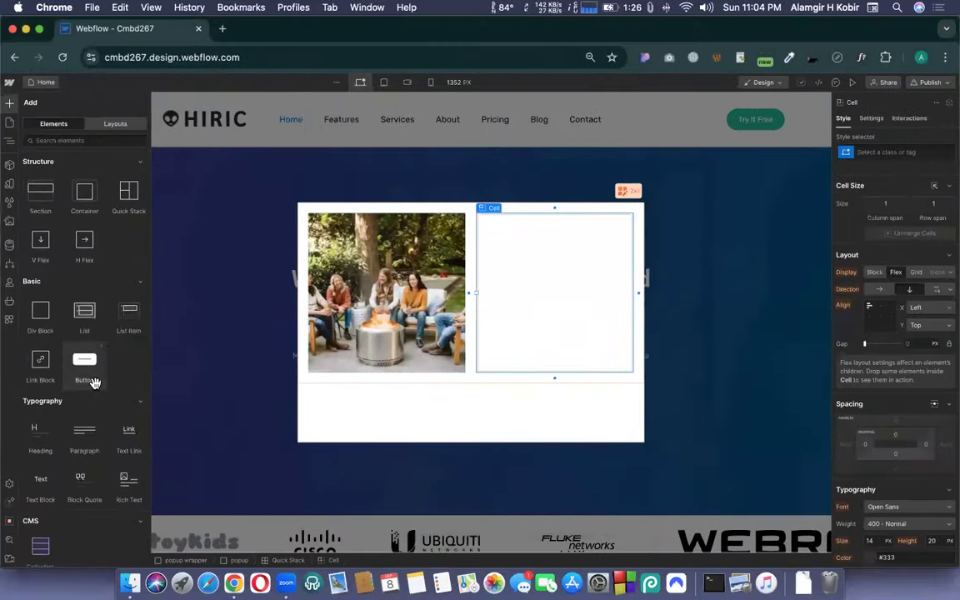
pyautogui.scroll(-3, 50, 371)
pyautogui.moveTo(35, 333); pyautogui.dragTo(548, 288)
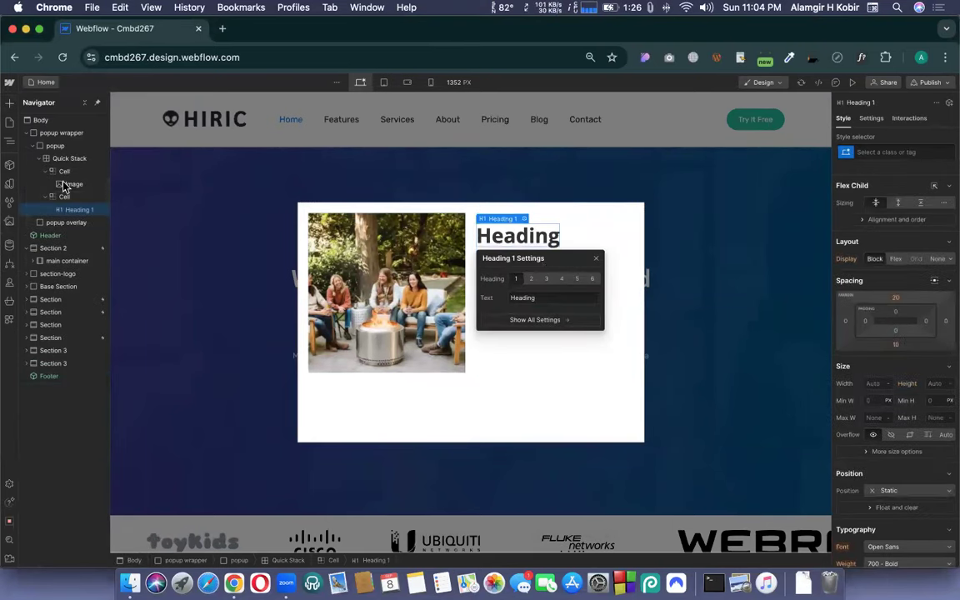
pyautogui.doubleClick(515, 237)
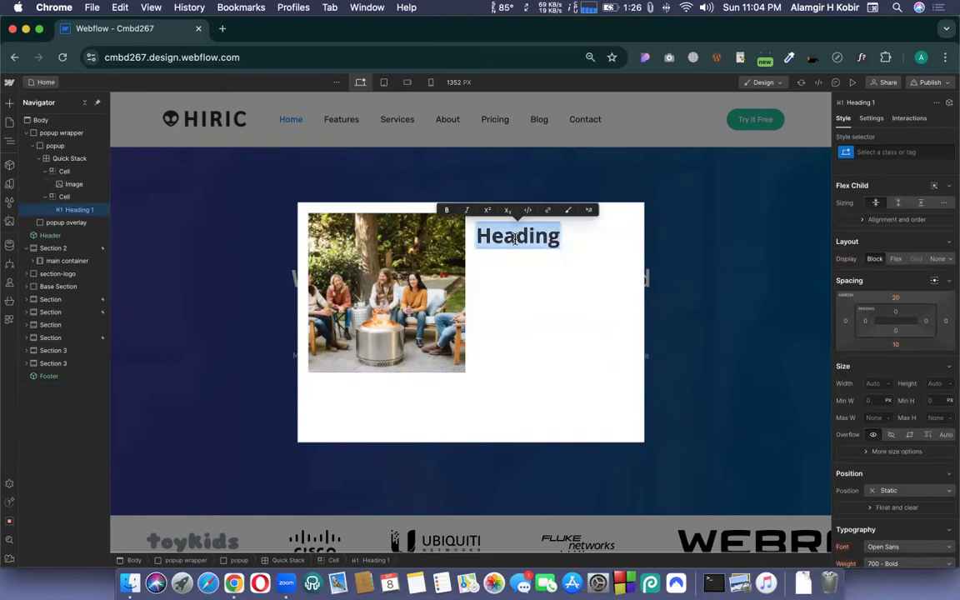
pyautogui.press('super+v')
pyautogui.click(566, 326)
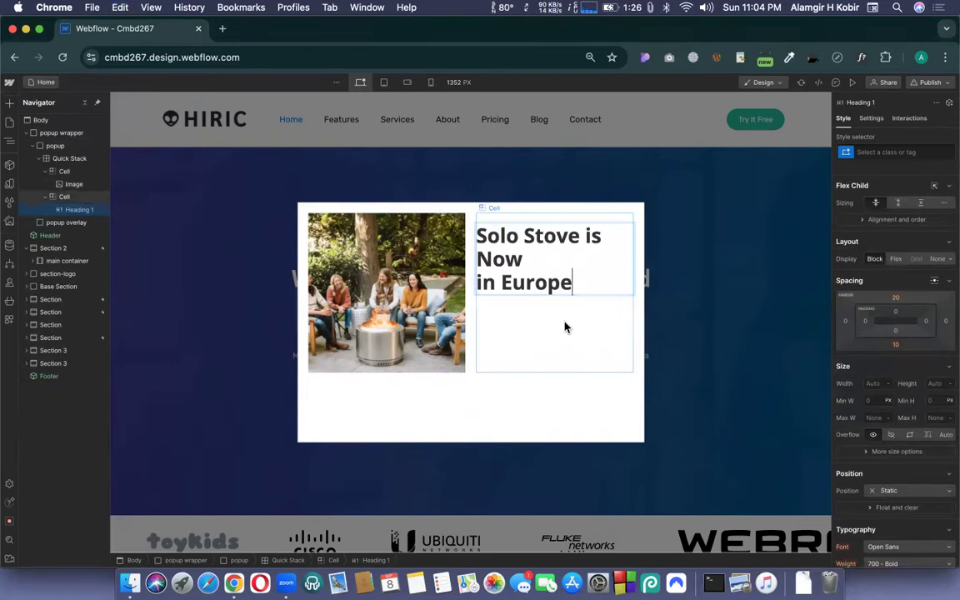
pyautogui.click(597, 265)
# Copy "Enjoy Free Shipping" and "Check it Out!" from the OCR result, close Copyfish, and paste the text into the browser's address bar.
pyautogui.hotkey('ctrl', 'Right')
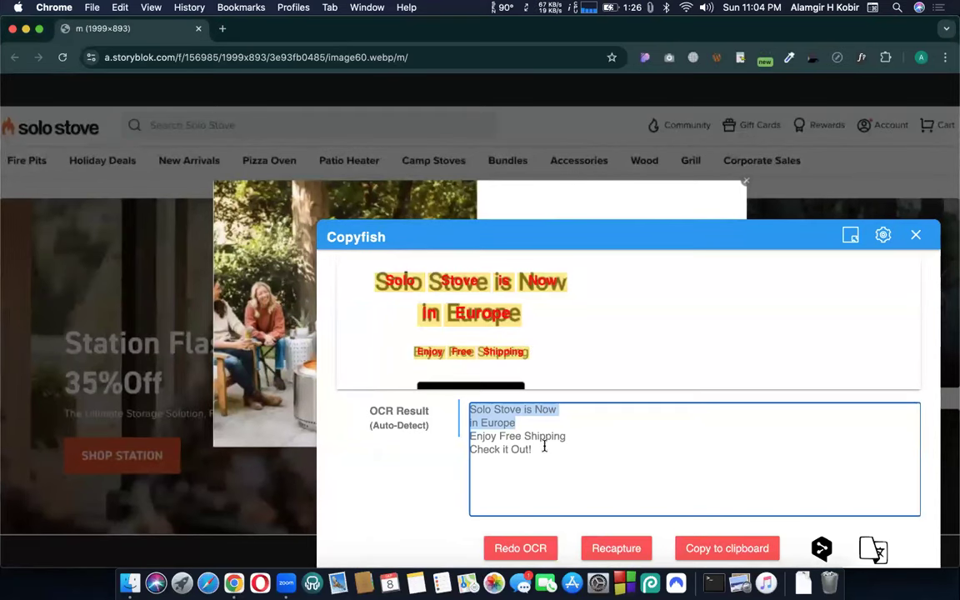
pyautogui.moveTo(536, 449); pyautogui.dragTo(463, 434)
pyautogui.press('super+c')
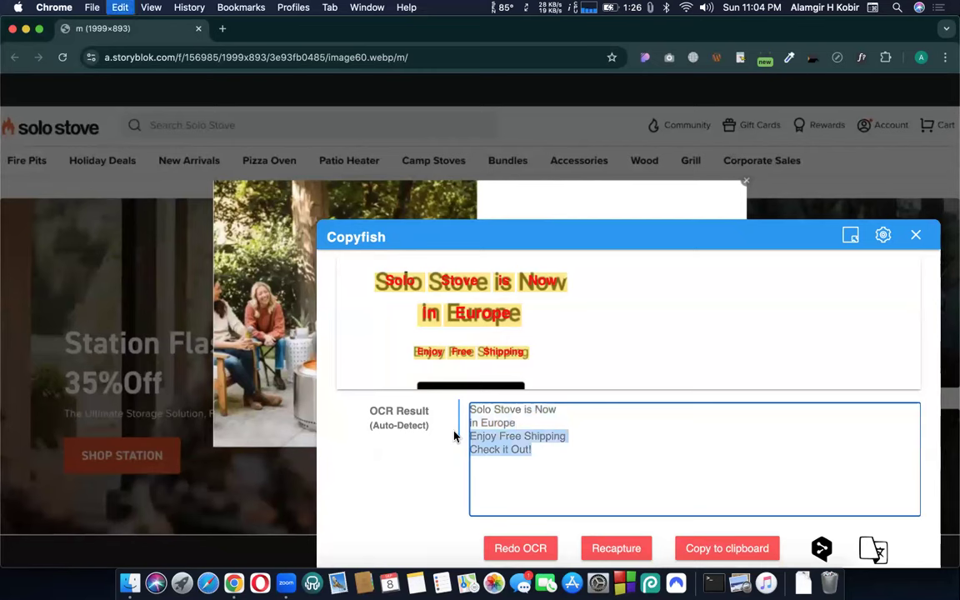
pyautogui.click(915, 235)
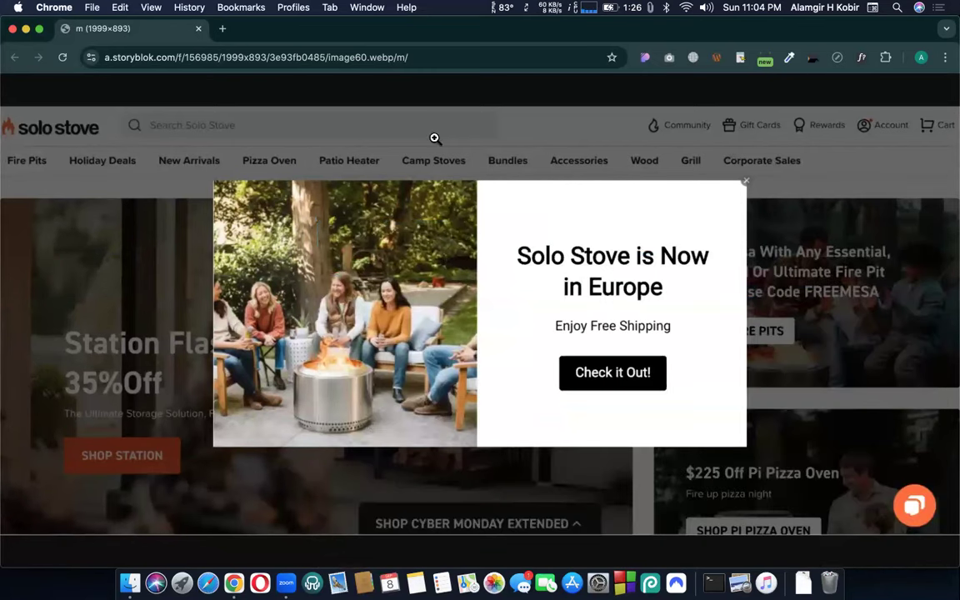
pyautogui.click(342, 49)
pyautogui.press('super+v')
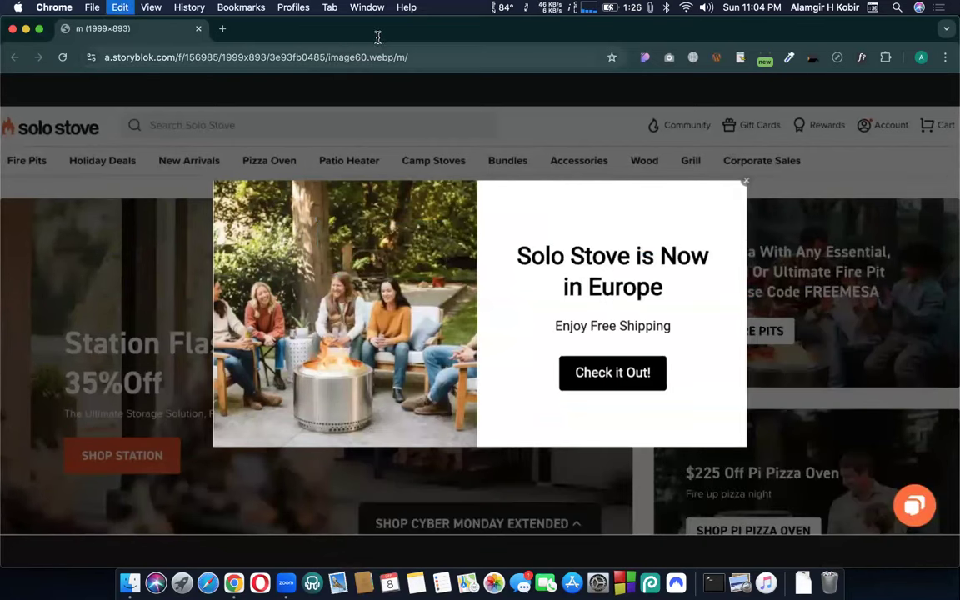
pyautogui.click(397, 34)
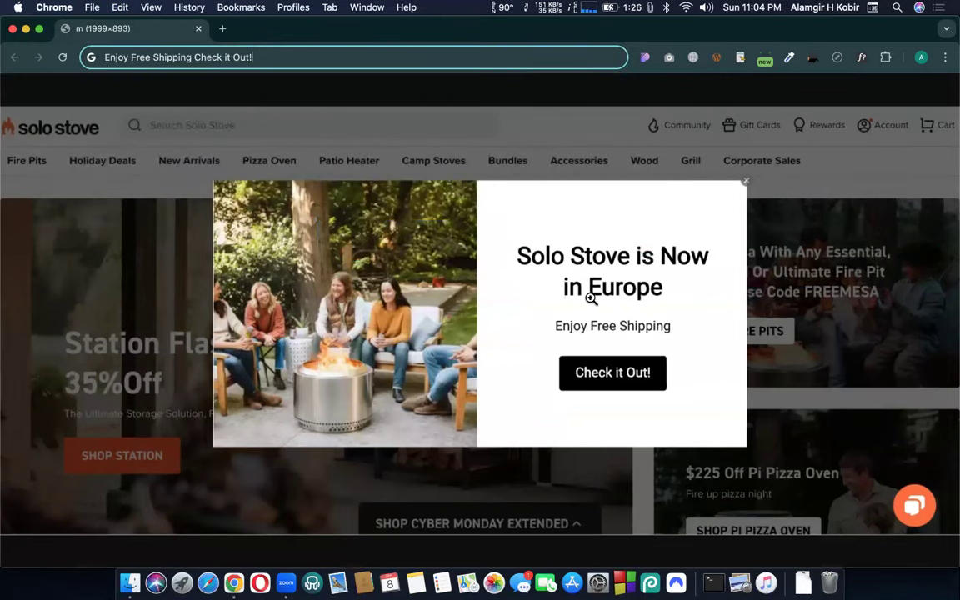
# Center-align the text of the heading in the Webflow popup.
pyautogui.hotkey('ctrl', 'Left')
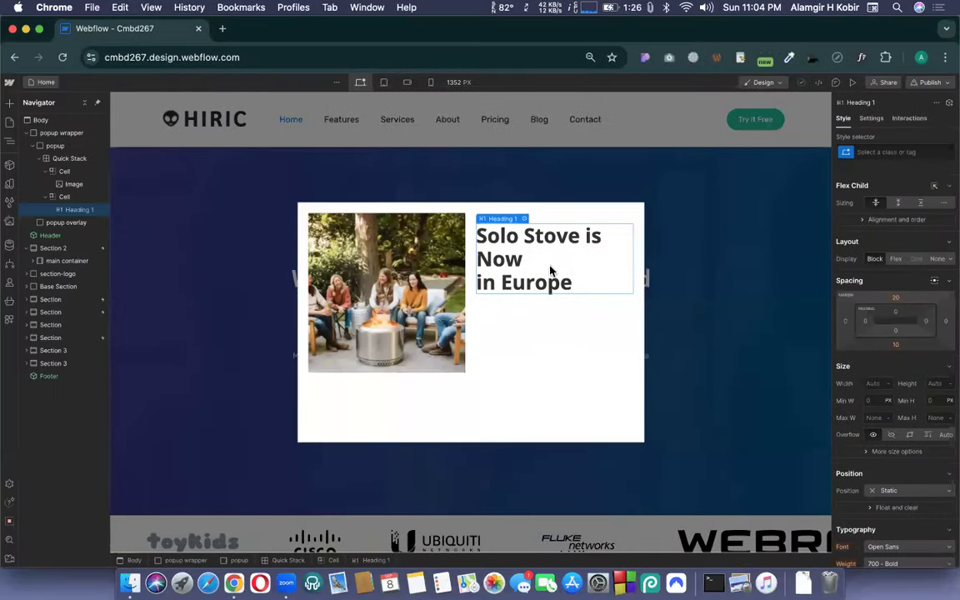
pyautogui.scroll(-3, 924, 400)
pyautogui.click(898, 474)
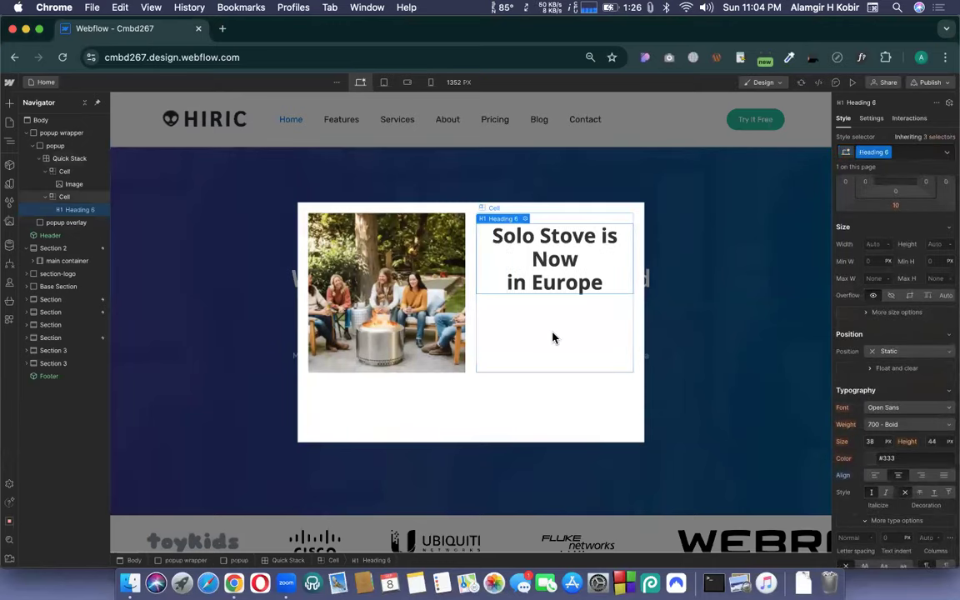
# Compare the heading with the Solo Stove reference and set the popup block's width to 750 px.
pyautogui.click(555, 338)
pyautogui.hotkey('ctrl', 'Right')
pyautogui.hotkey('ctrl', 'Left')
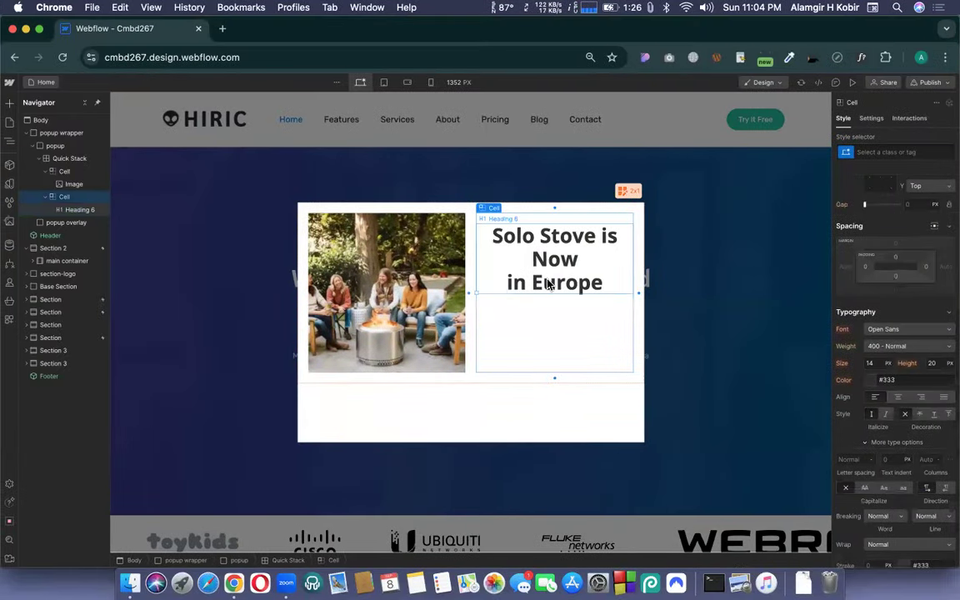
pyautogui.click(547, 284)
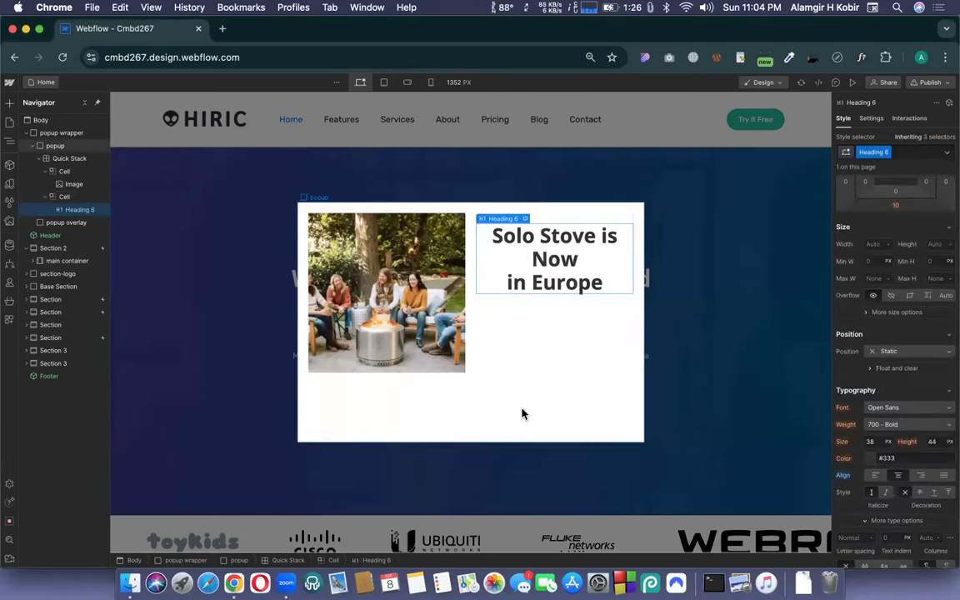
pyautogui.click(632, 410)
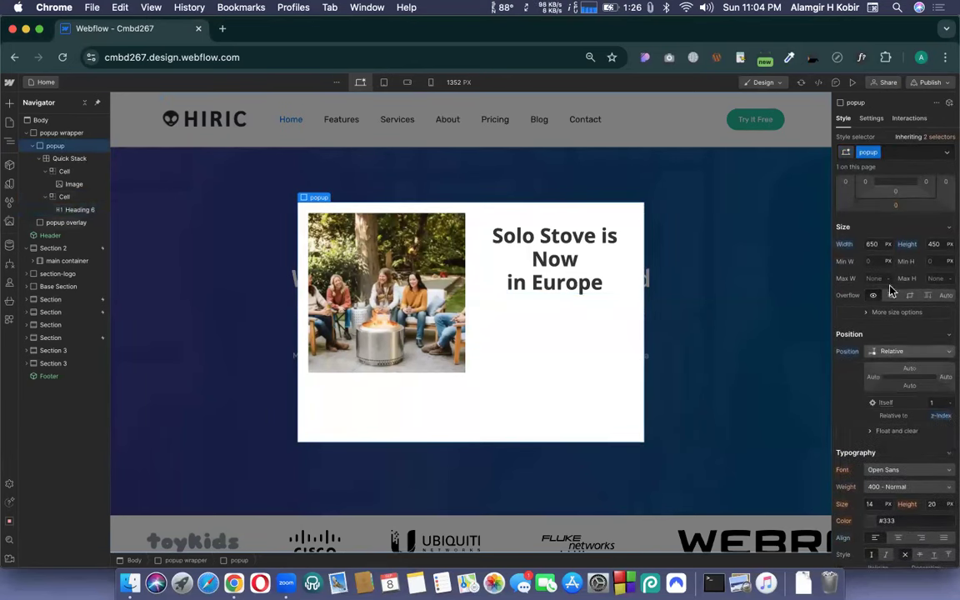
pyautogui.scroll(2, 883, 300)
pyautogui.write('750')
pyautogui.press('Return')
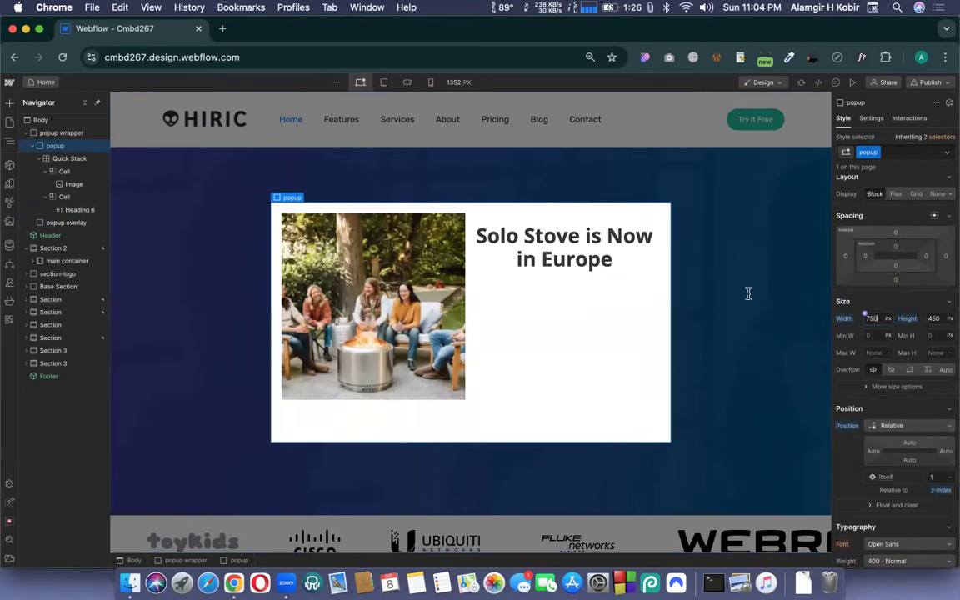
# Set the popup block's display to Flex with its content centered horizontally and vertically.
pyautogui.click(562, 327)
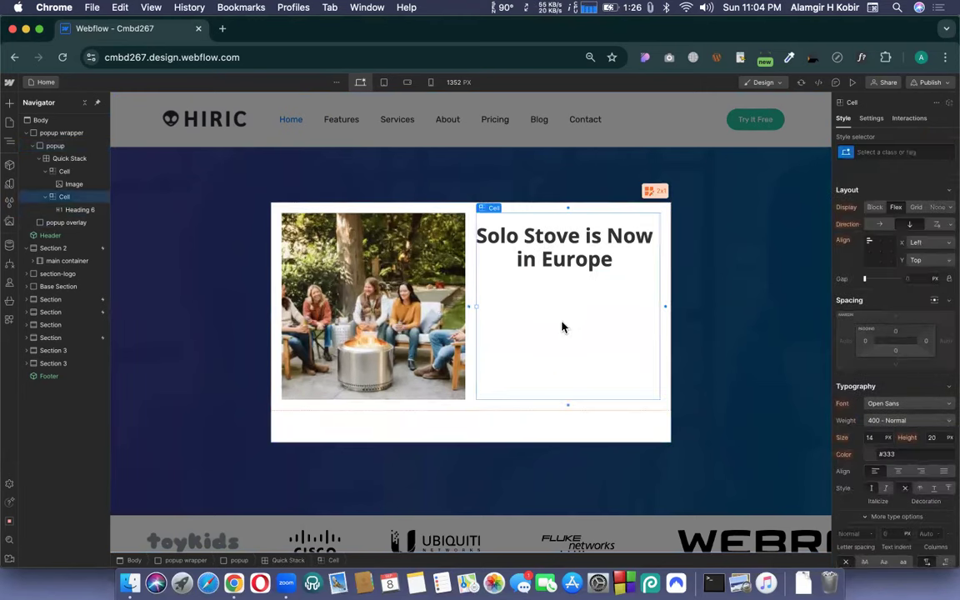
pyautogui.click(471, 409)
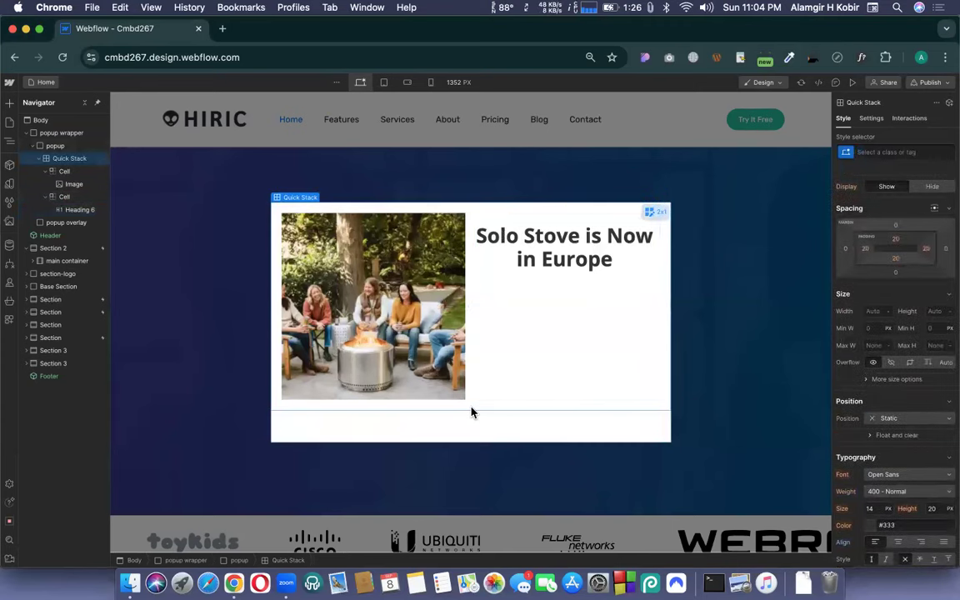
pyautogui.click(482, 429)
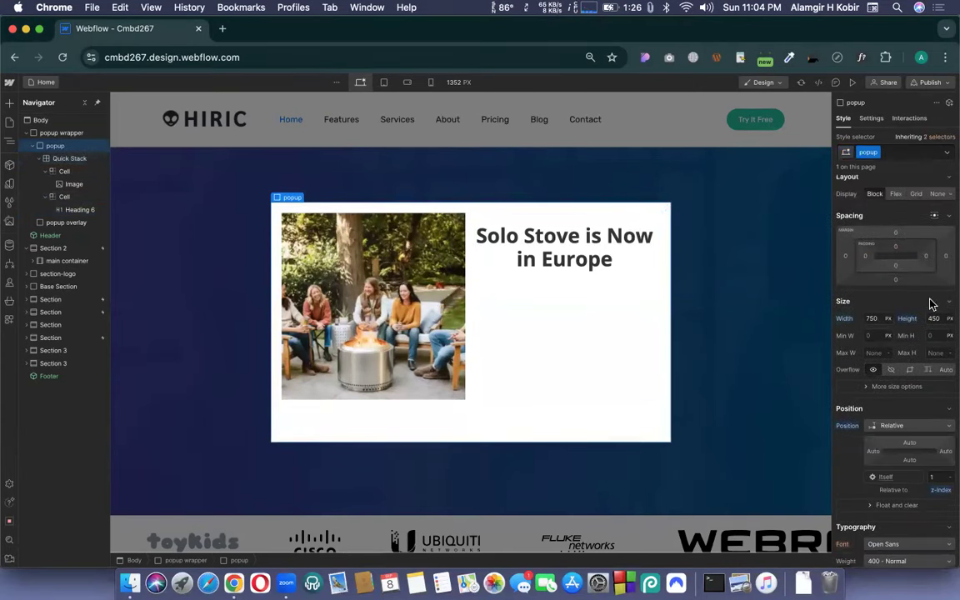
pyautogui.click(895, 193)
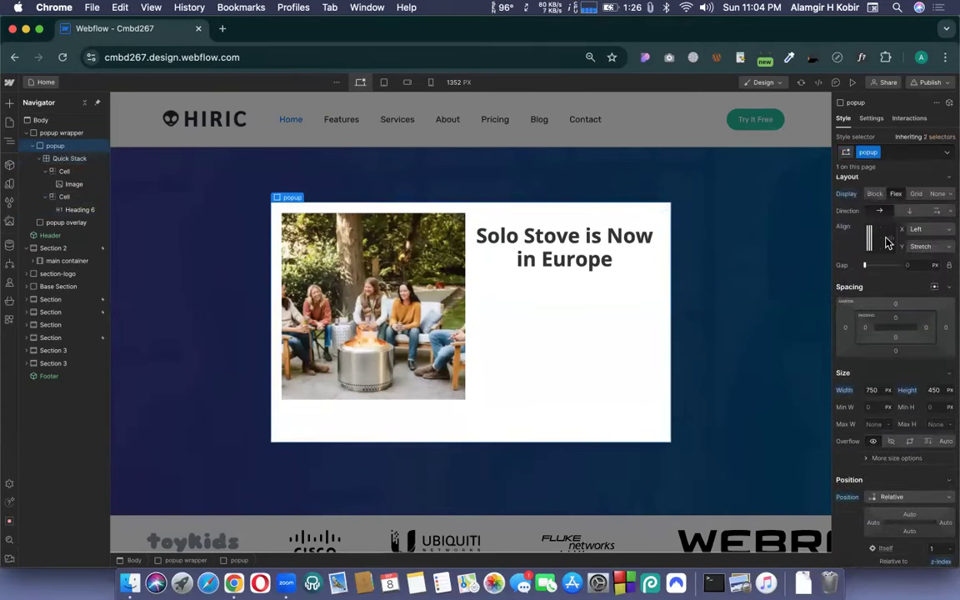
pyautogui.click(879, 239)
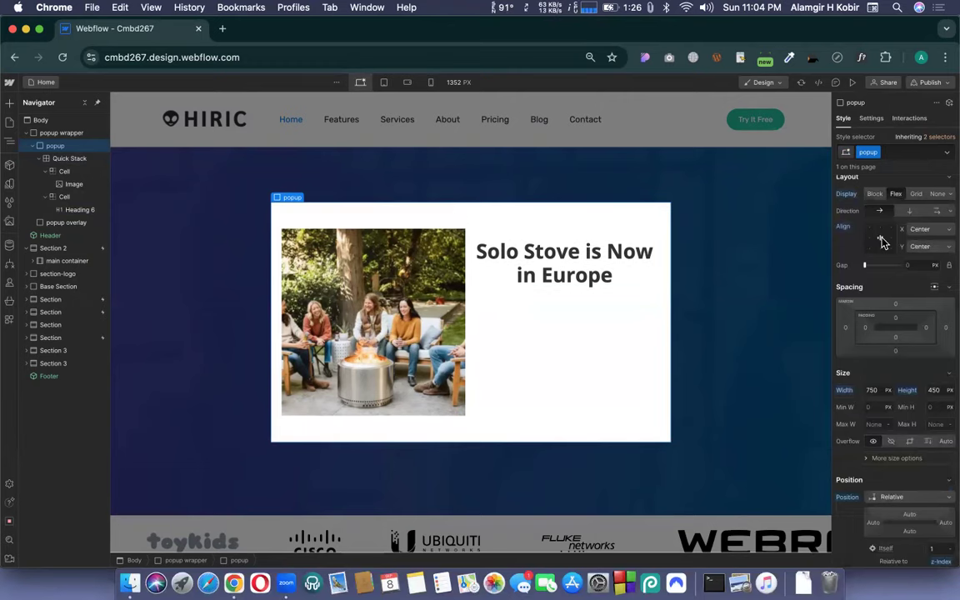
# After checking the reference popup, set the Quick Stack's width and height to 100% and its padding to 0 on all sides.
pyautogui.click(538, 295)
pyautogui.hotkey('ctrl', 'Right')
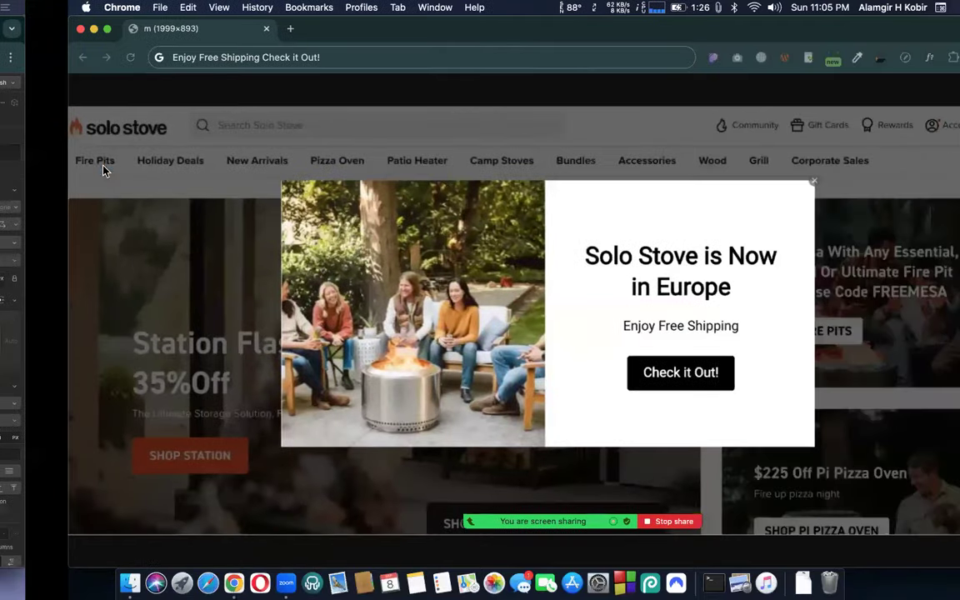
pyautogui.hotkey('ctrl', 'Left')
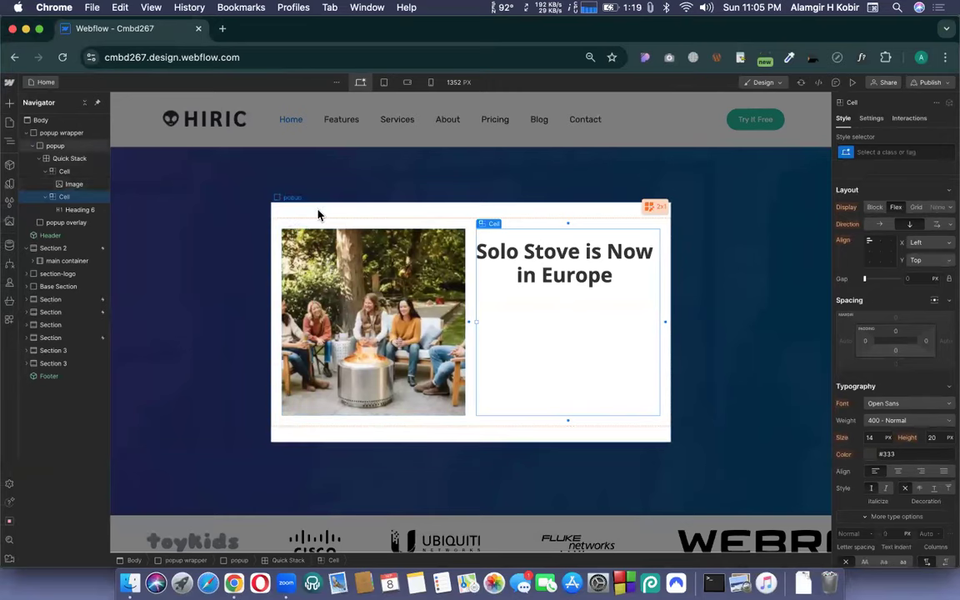
pyautogui.hotkey('ctrl', 'Right')
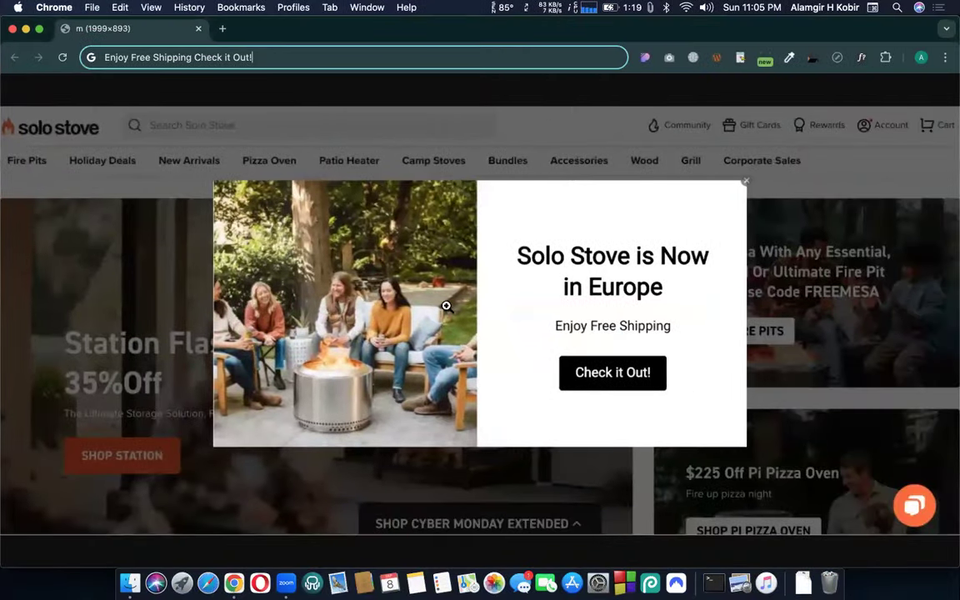
pyautogui.hotkey('ctrl', 'Left')
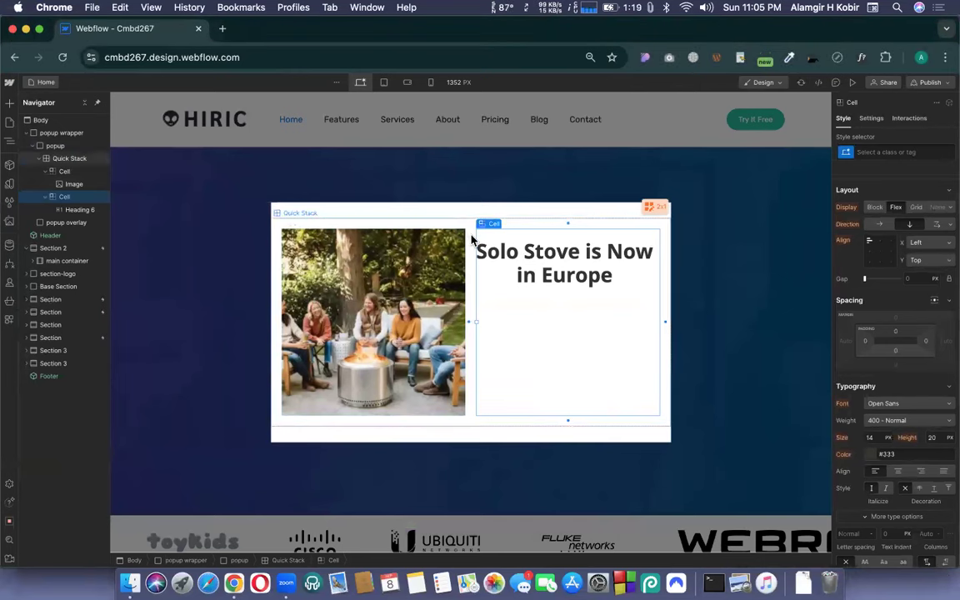
pyautogui.click(471, 240)
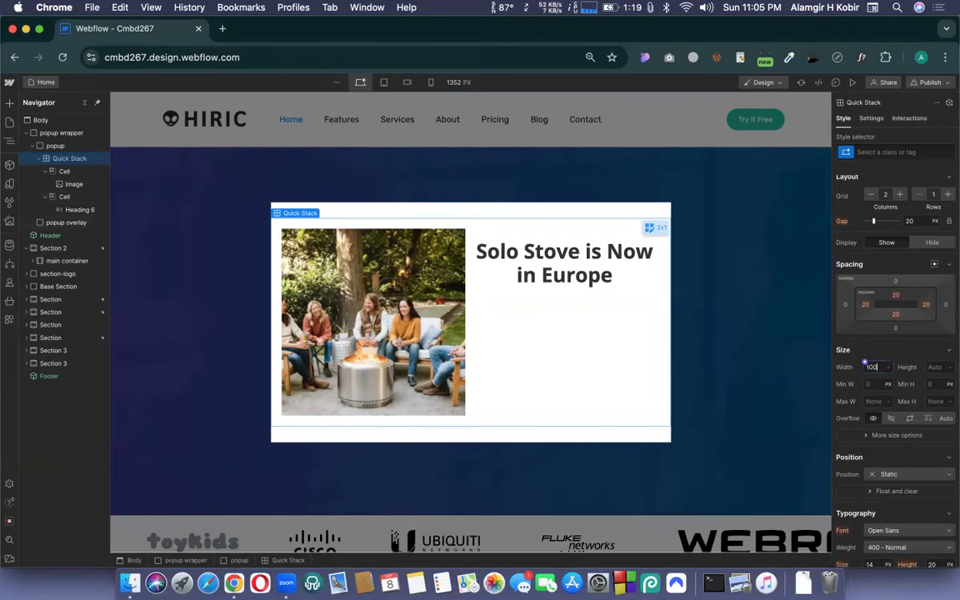
pyautogui.click(926, 367)
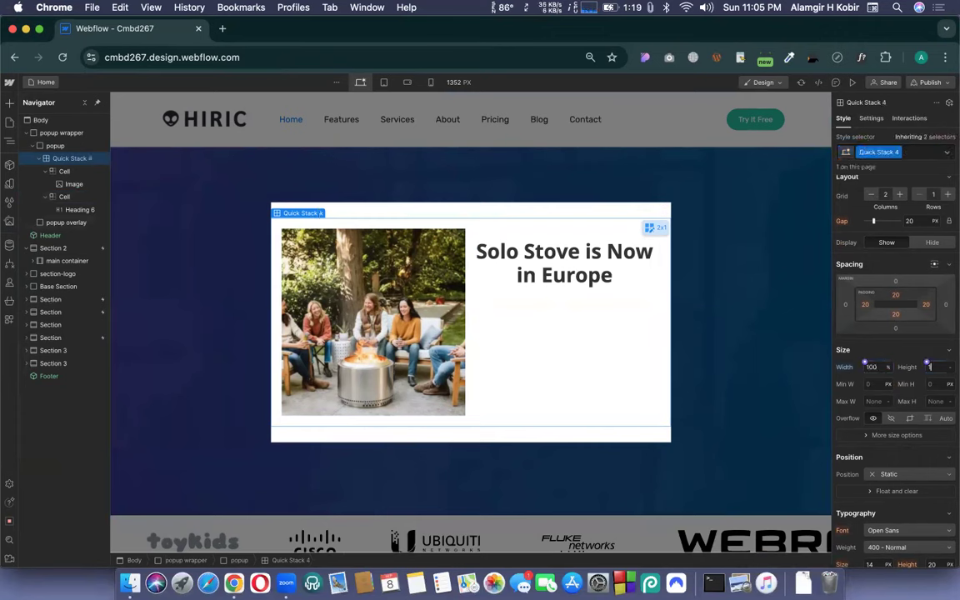
pyautogui.press('Return')
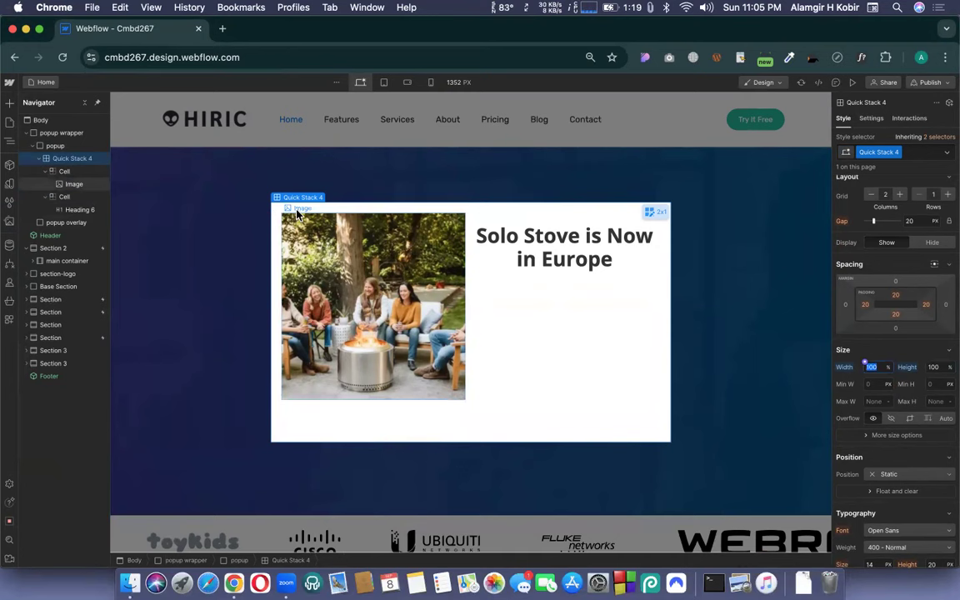
pyautogui.click(897, 298)
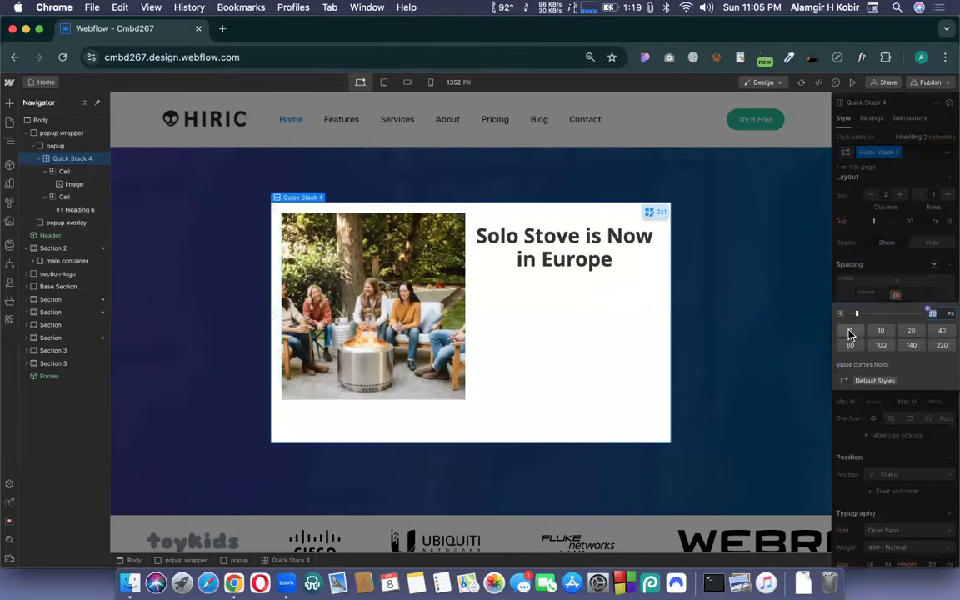
pyautogui.click(850, 332)
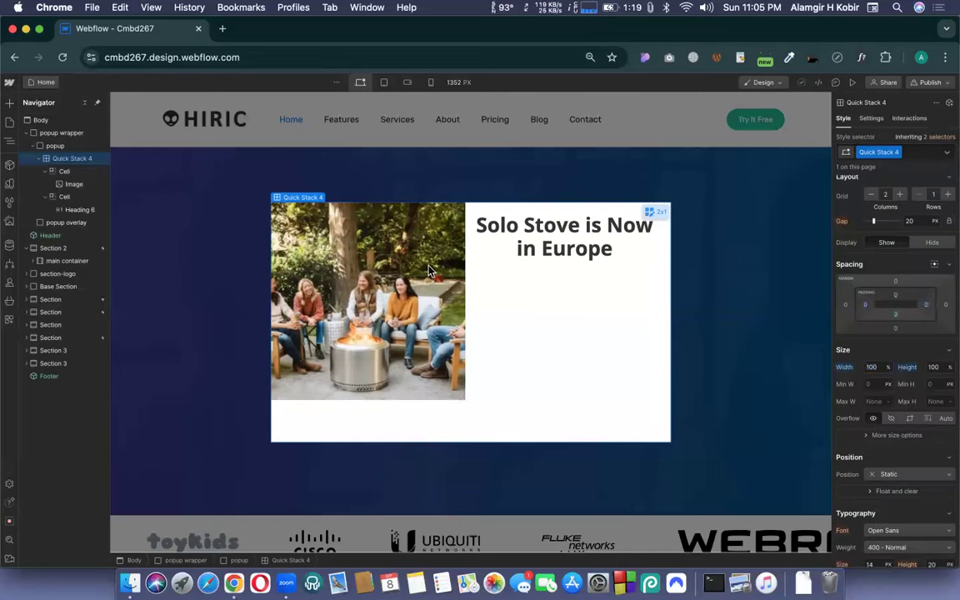
# Delete the campfire image from the Quick Stack's first cell in the popup.
pyautogui.click(415, 423)
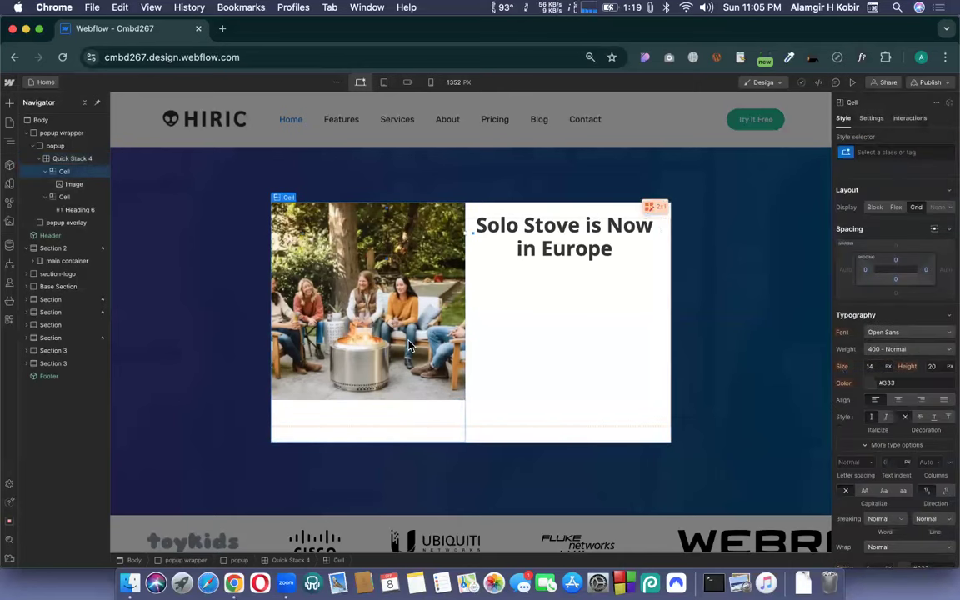
pyautogui.click(411, 339)
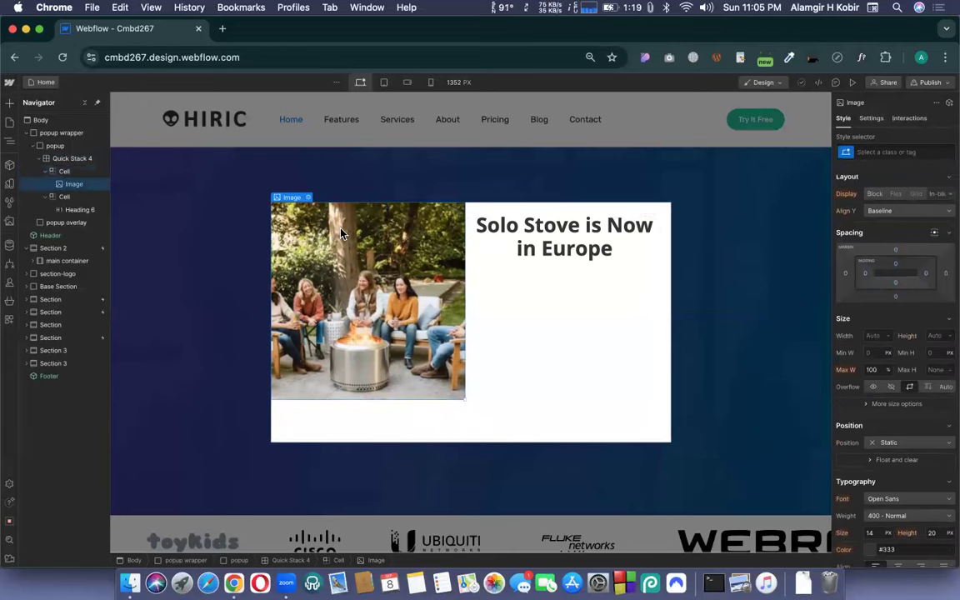
pyautogui.press('Delete')
# Give the emptied first cell a background image, using the uploaded screenshot of people around the fire pit.
pyautogui.click(359, 313)
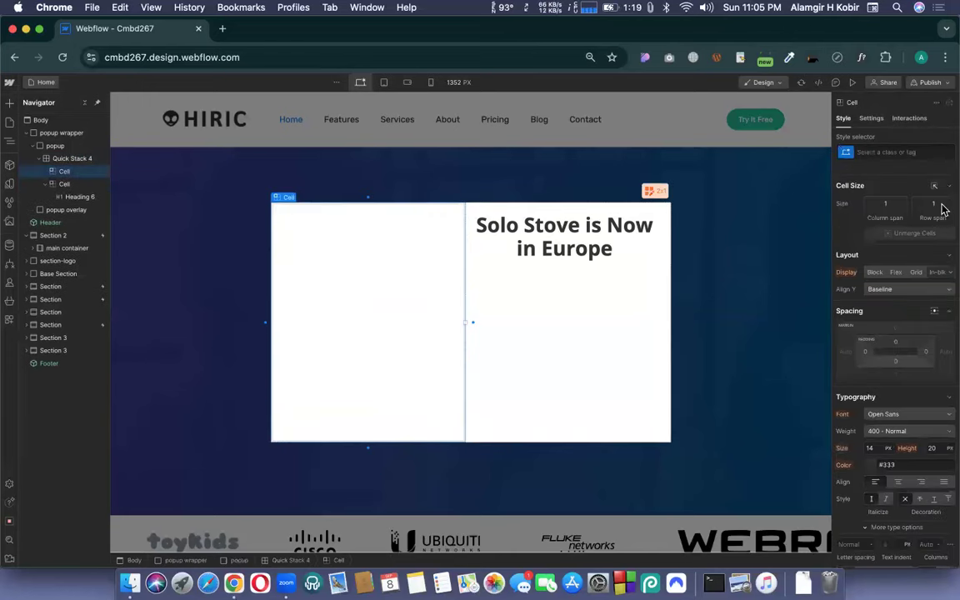
pyautogui.scroll(-2, 888, 356)
pyautogui.scroll(-10, 888, 355)
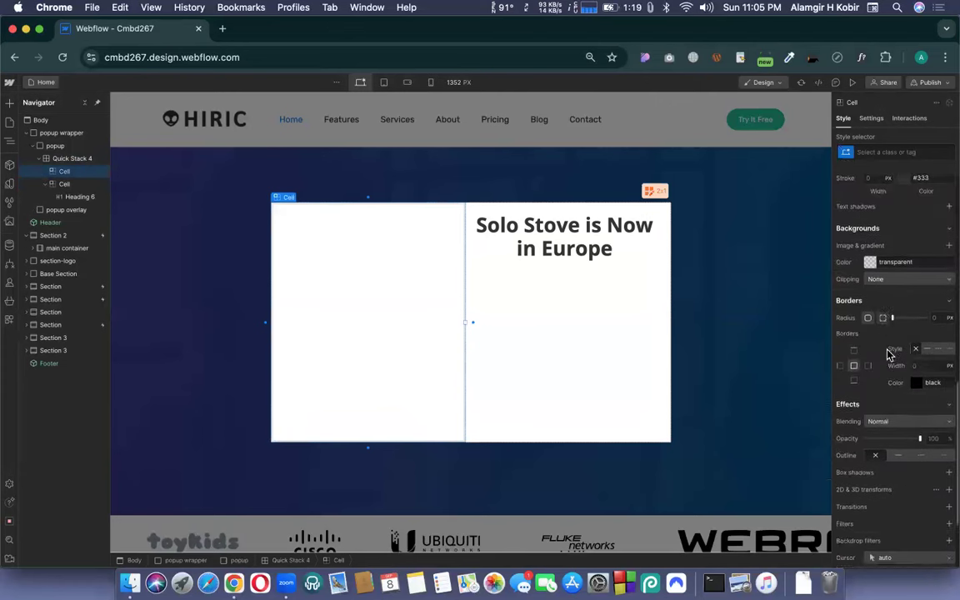
pyautogui.scroll(4, 887, 355)
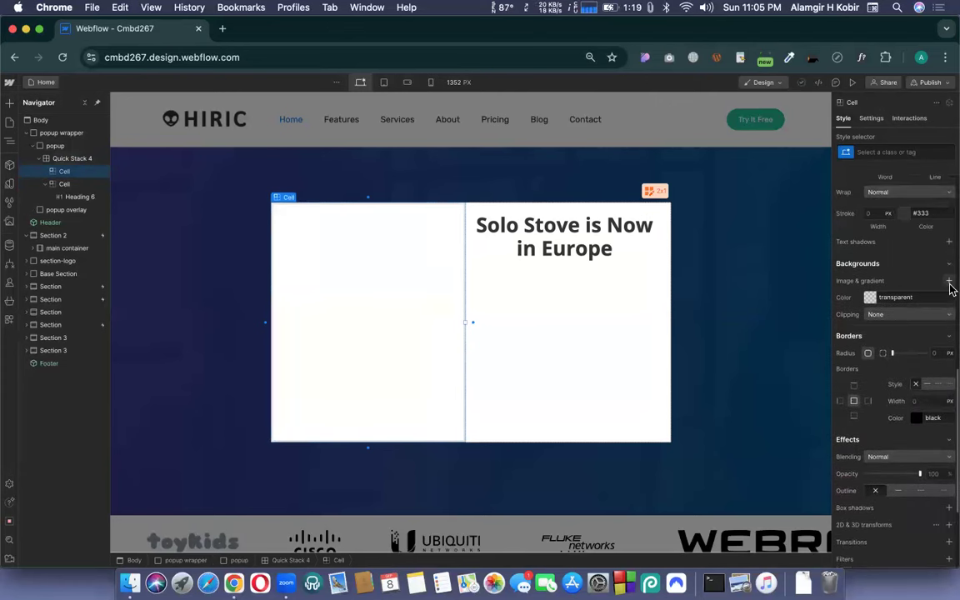
pyautogui.click(949, 282)
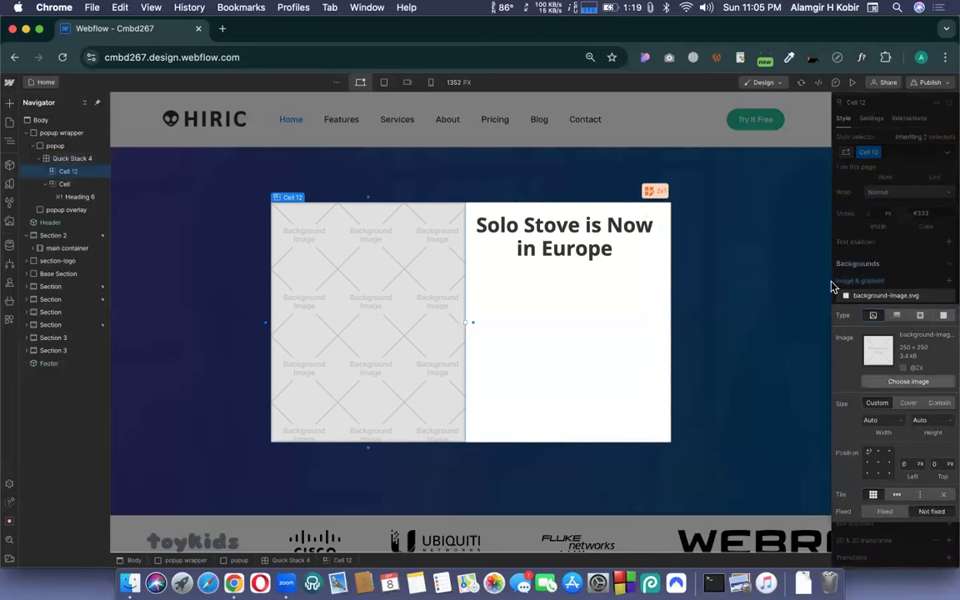
pyautogui.press('j')
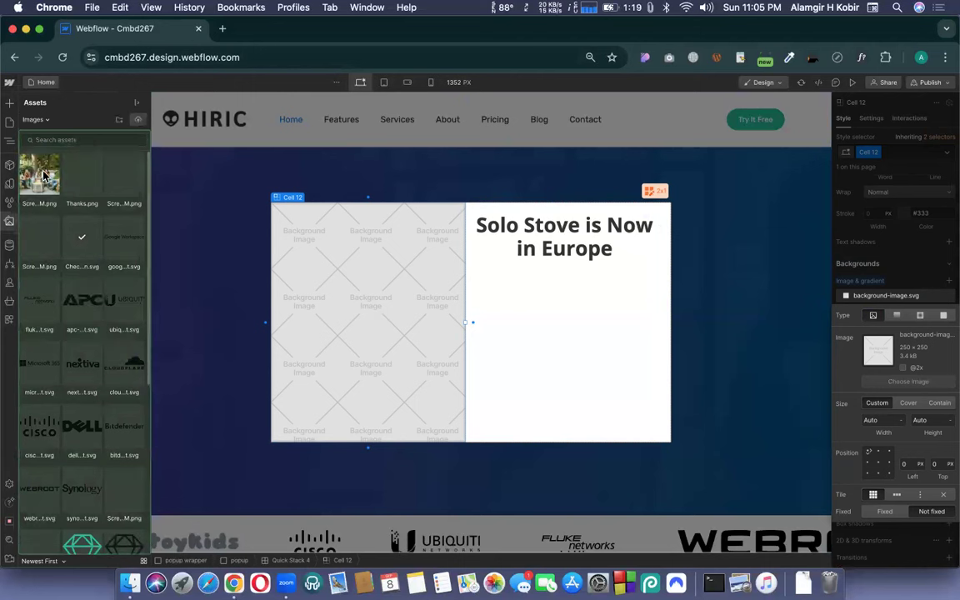
pyautogui.click(43, 175)
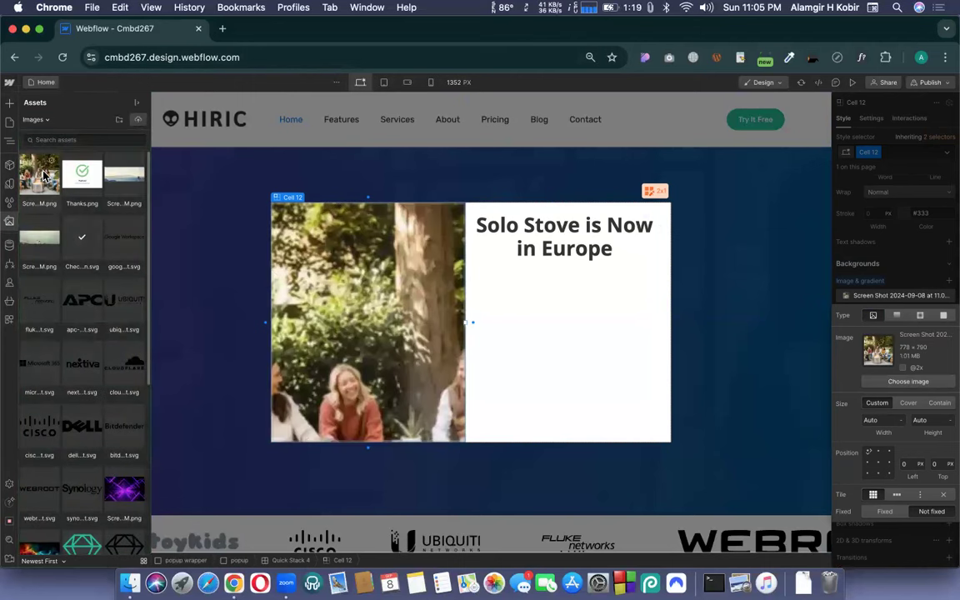
pyautogui.click(946, 359)
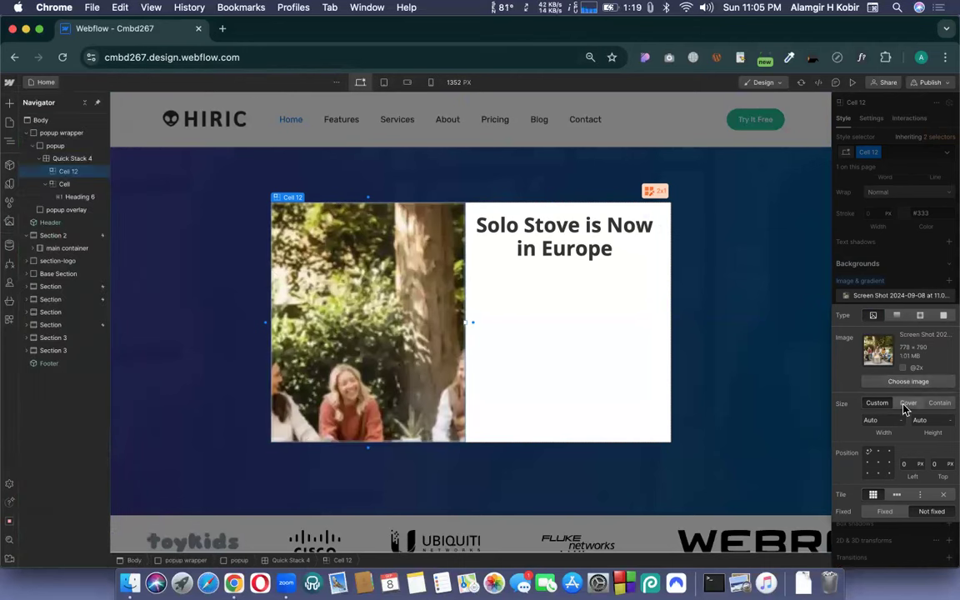
# Set the cell's background image to Cover, positioned at 50% left and 50% top, without tiling.
pyautogui.click(907, 403)
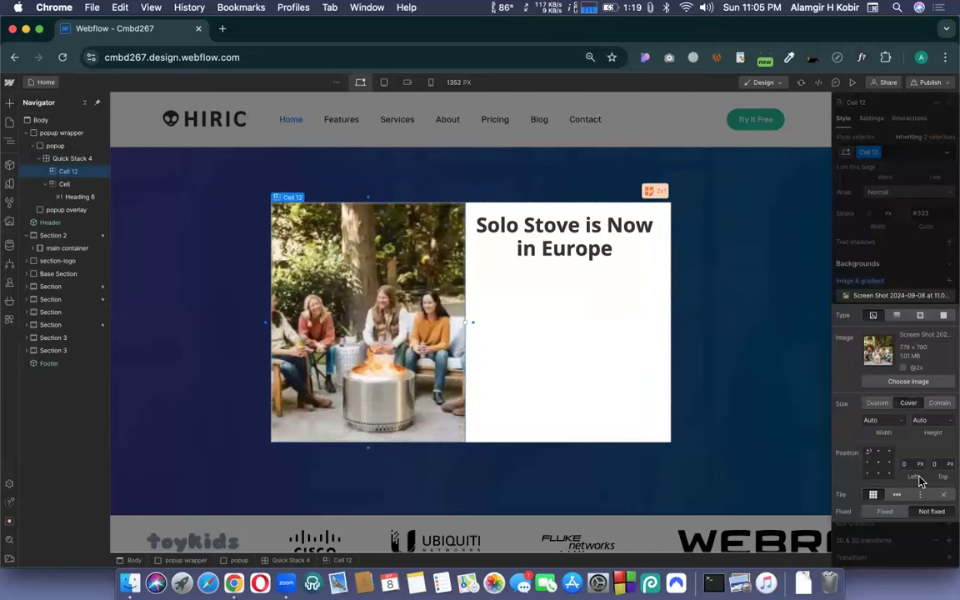
pyautogui.click(944, 495)
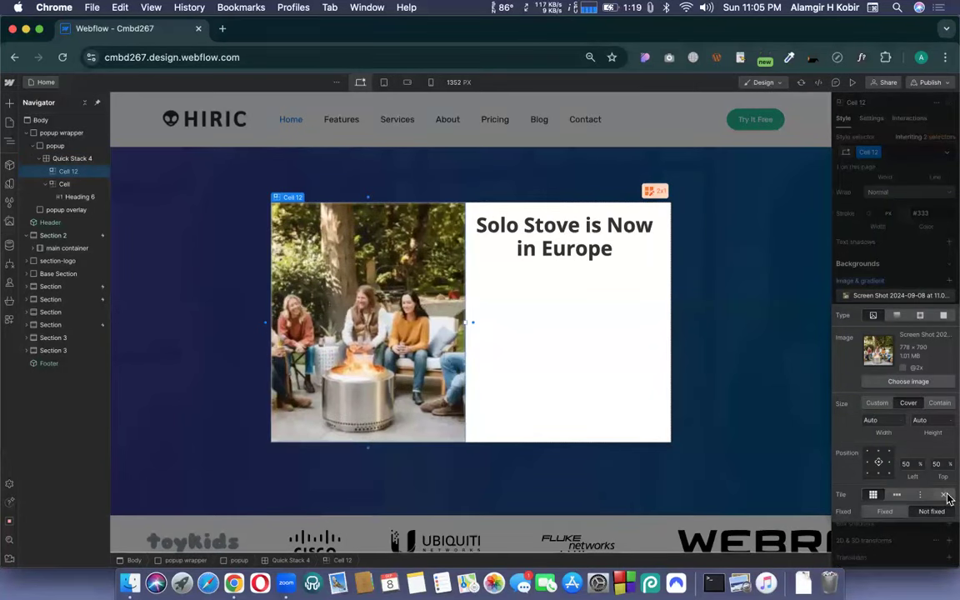
pyautogui.click(892, 259)
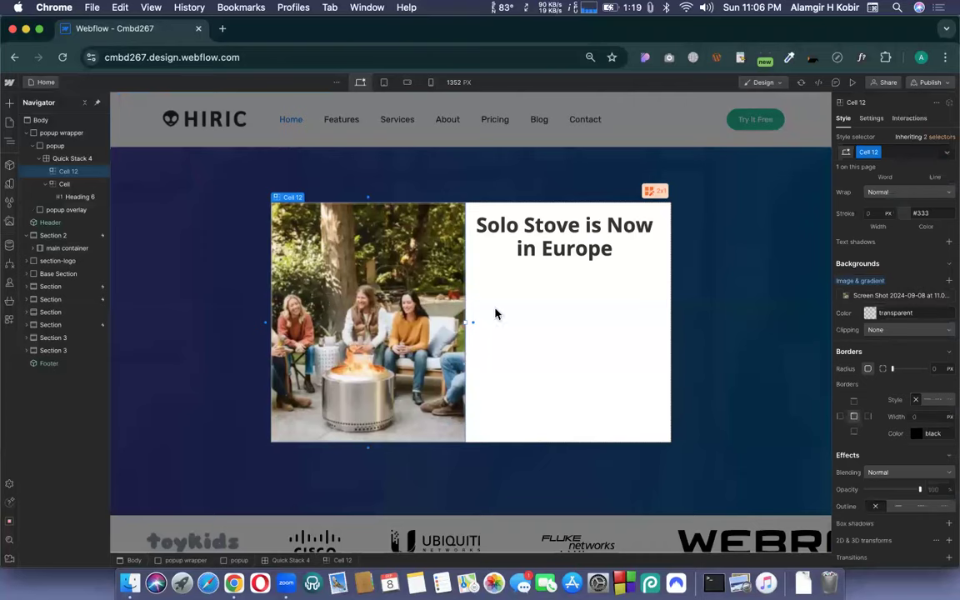
# Center the contents of the popup's heading cell vertically.
pyautogui.click(523, 298)
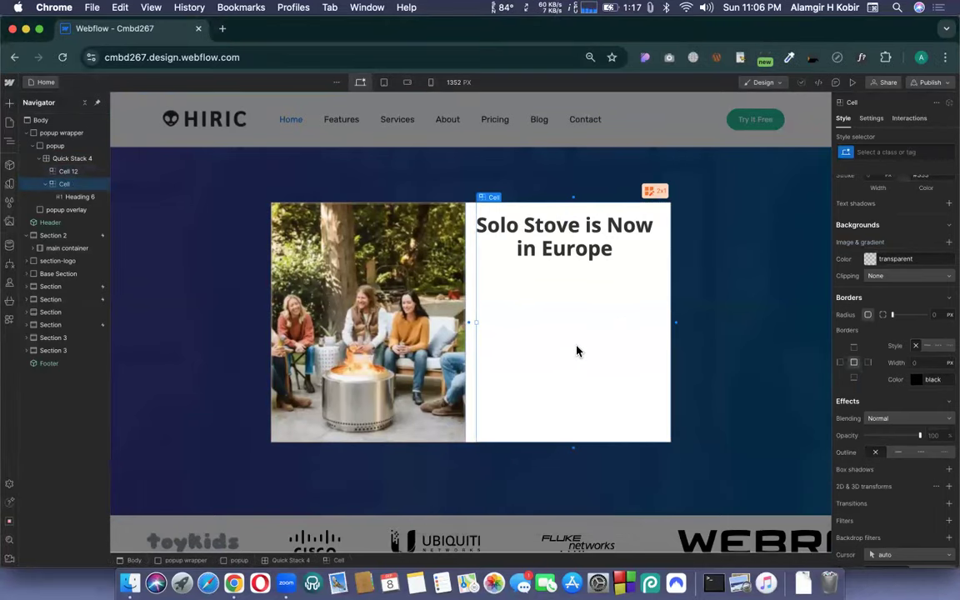
pyautogui.scroll(5, 889, 292)
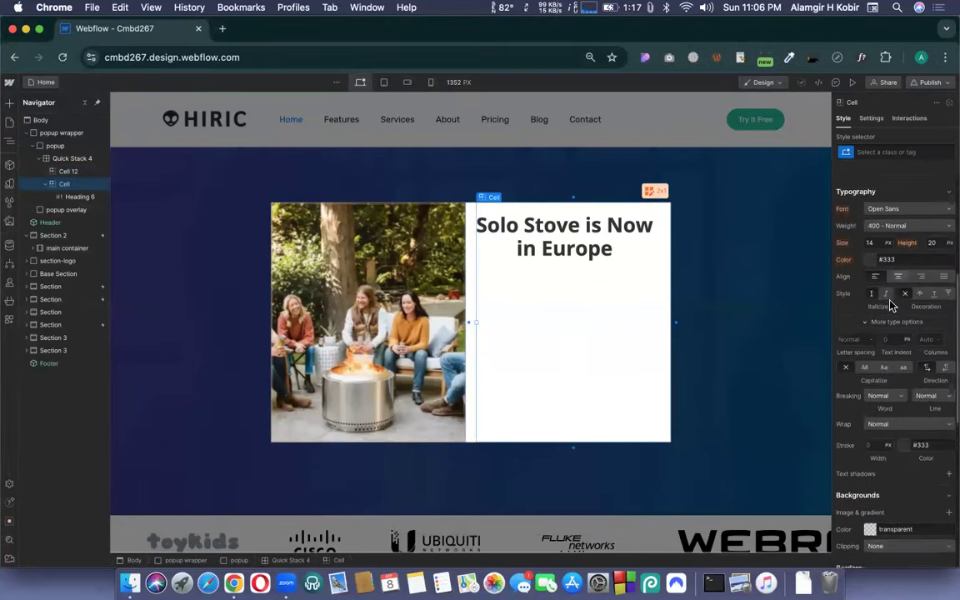
pyautogui.scroll(3, 887, 322)
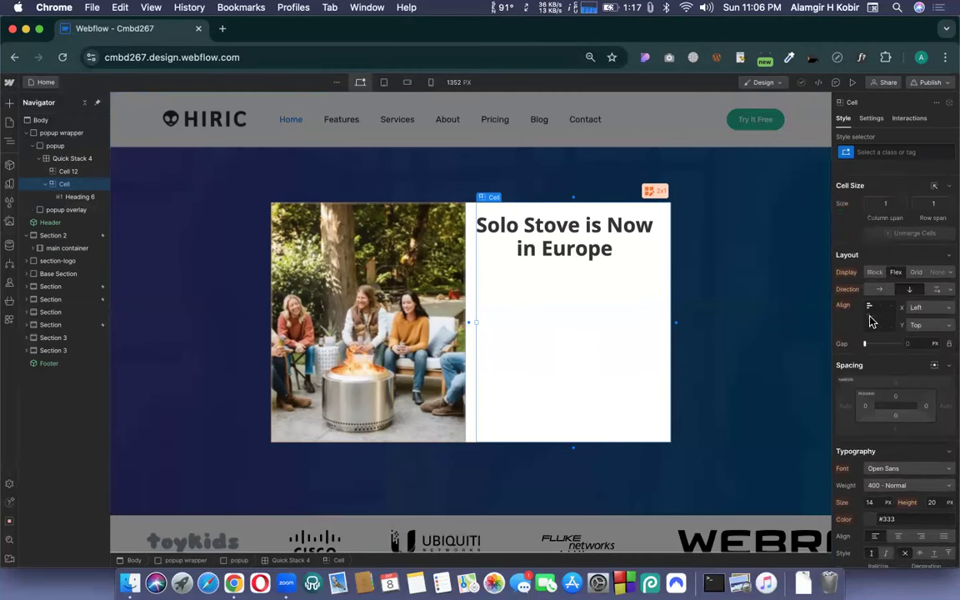
pyautogui.click(870, 318)
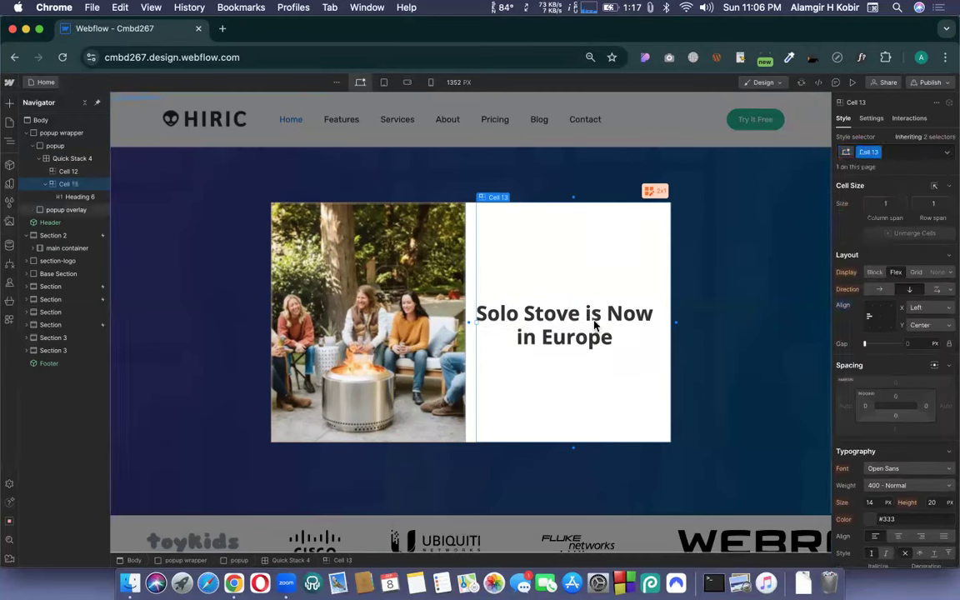
# Add a text block below the popup heading with the reference text "Enjoy Free Shipping".
pyautogui.click(9, 103)
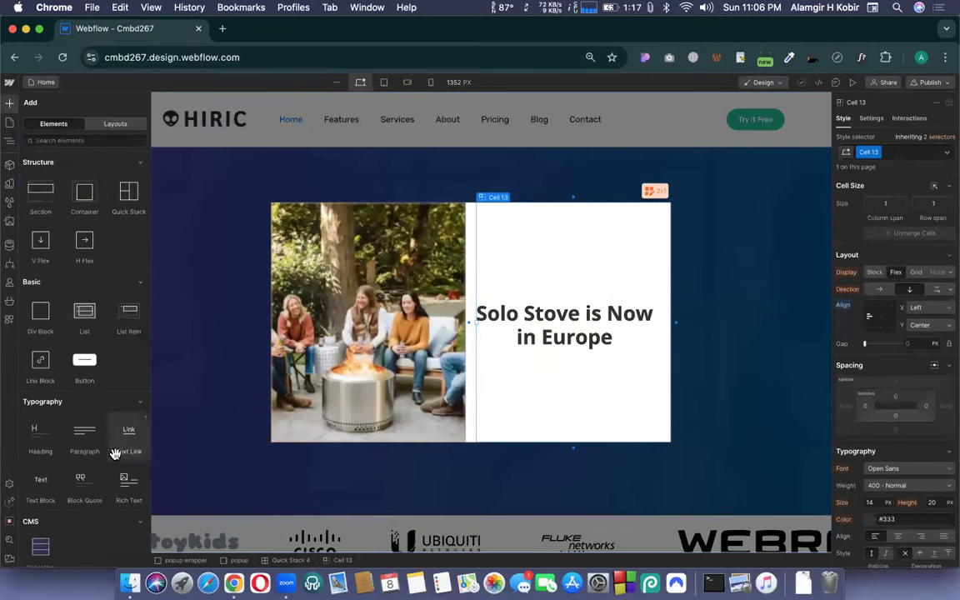
pyautogui.moveTo(39, 483); pyautogui.dragTo(572, 344)
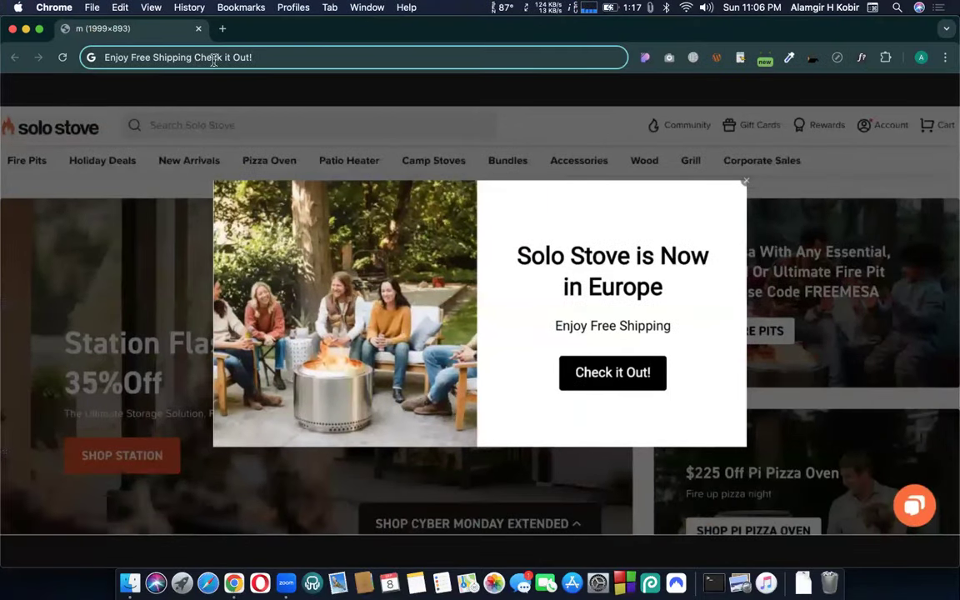
pyautogui.moveTo(192, 56); pyautogui.dragTo(99, 57)
pyautogui.press('super+c')
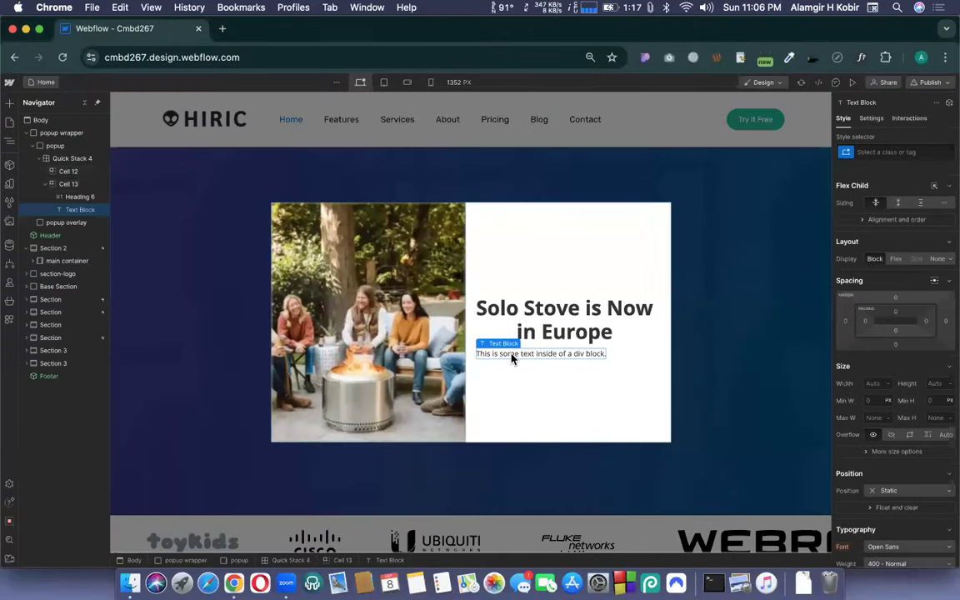
pyautogui.doubleClick(511, 356)
pyautogui.press('super+v')
pyautogui.press('Escape')
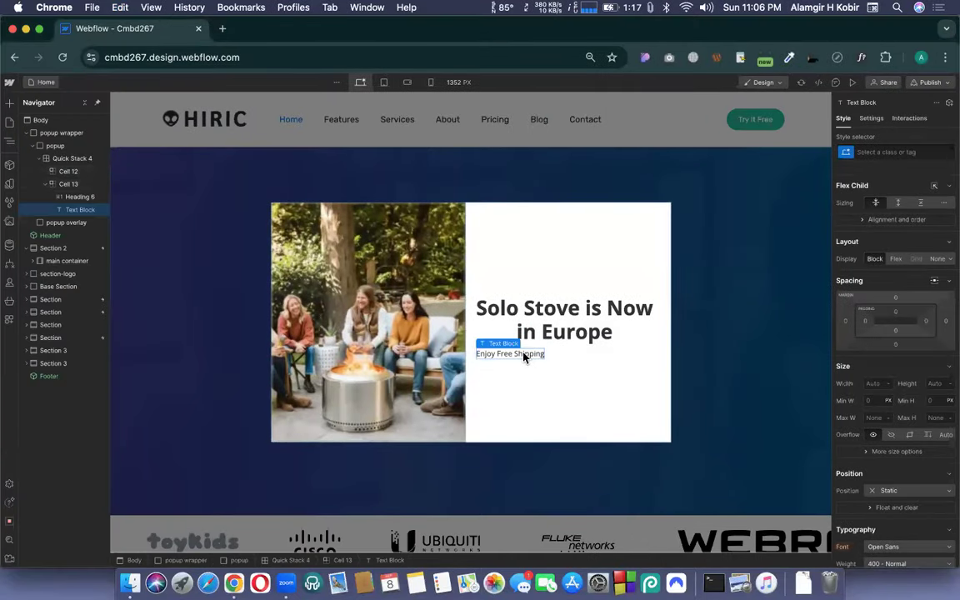
# Center the heading cell's contents horizontally and make the "Enjoy Free Shipping" text bold.
pyautogui.click(587, 359)
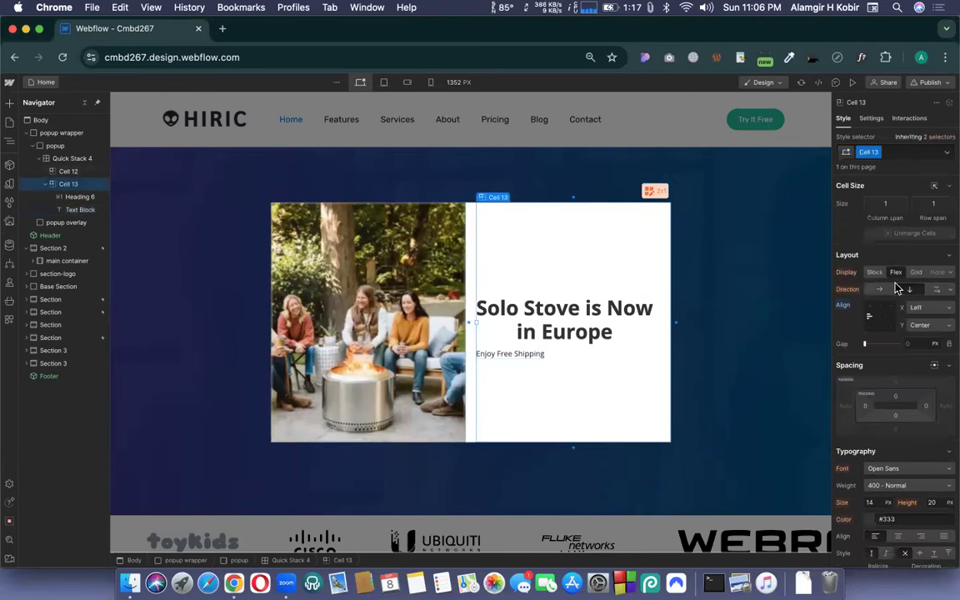
pyautogui.click(883, 323)
pyautogui.click(574, 356)
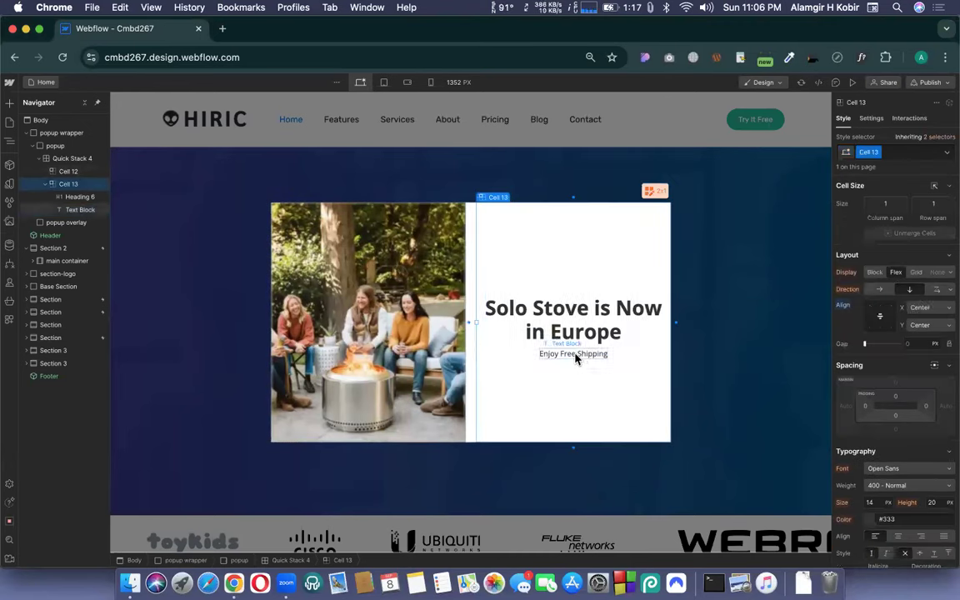
pyautogui.scroll(-6, 937, 398)
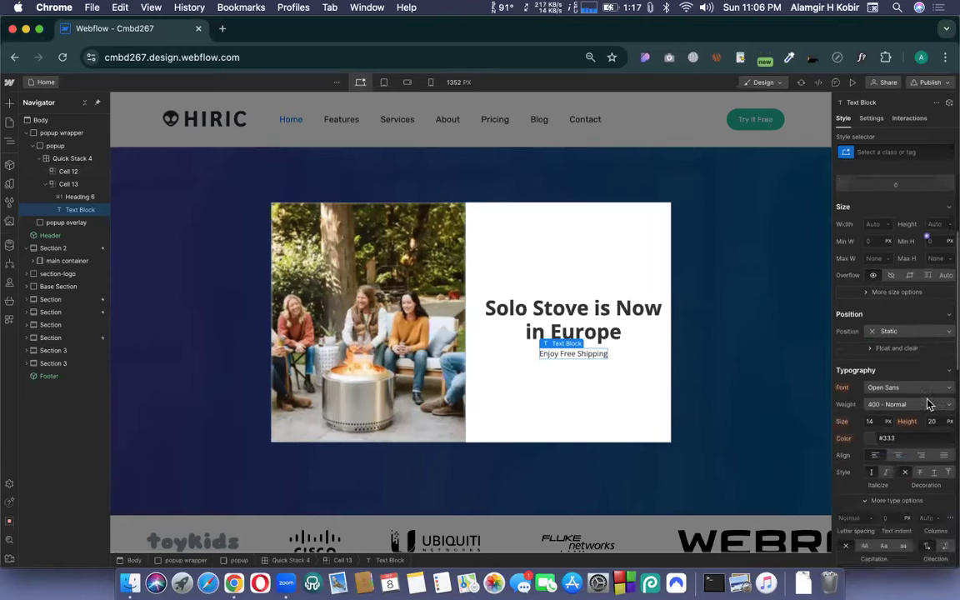
pyautogui.click(908, 389)
pyautogui.click(893, 442)
pyautogui.click(589, 397)
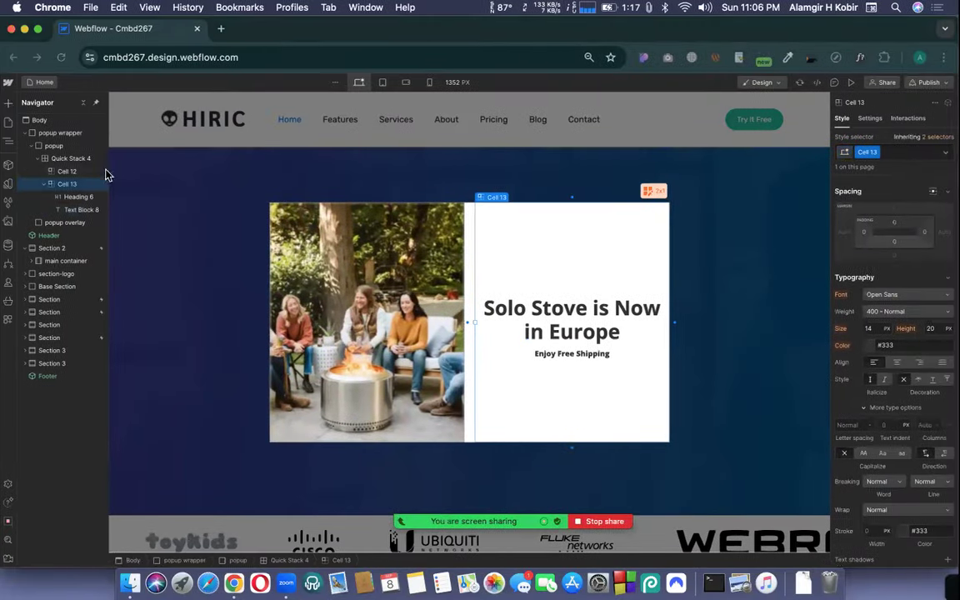
# Add a button below the shipping text and label it "Check it Out!" with text copied from the reference window.
pyautogui.click(8, 101)
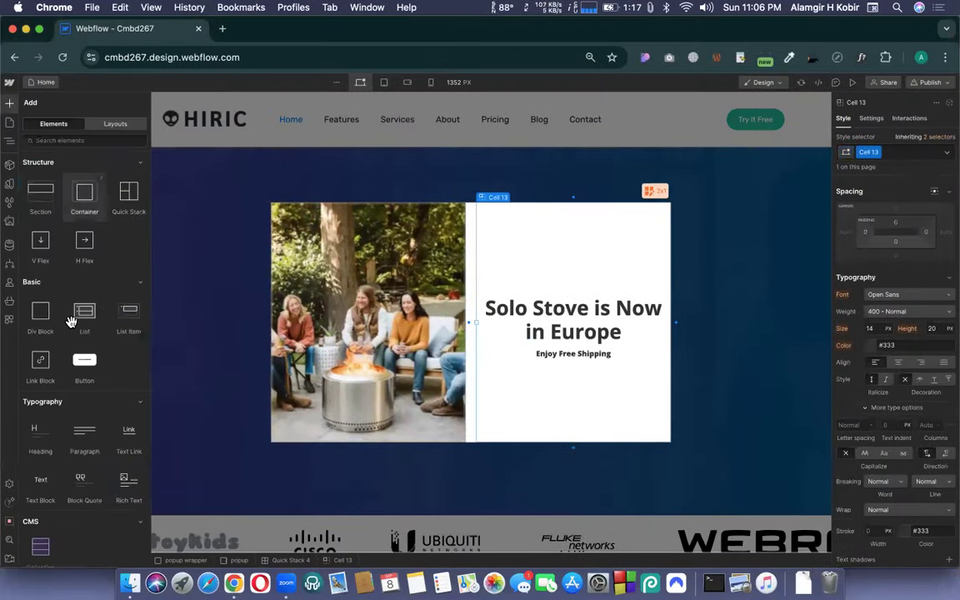
pyautogui.moveTo(552, 368); pyautogui.dragTo(573, 358)
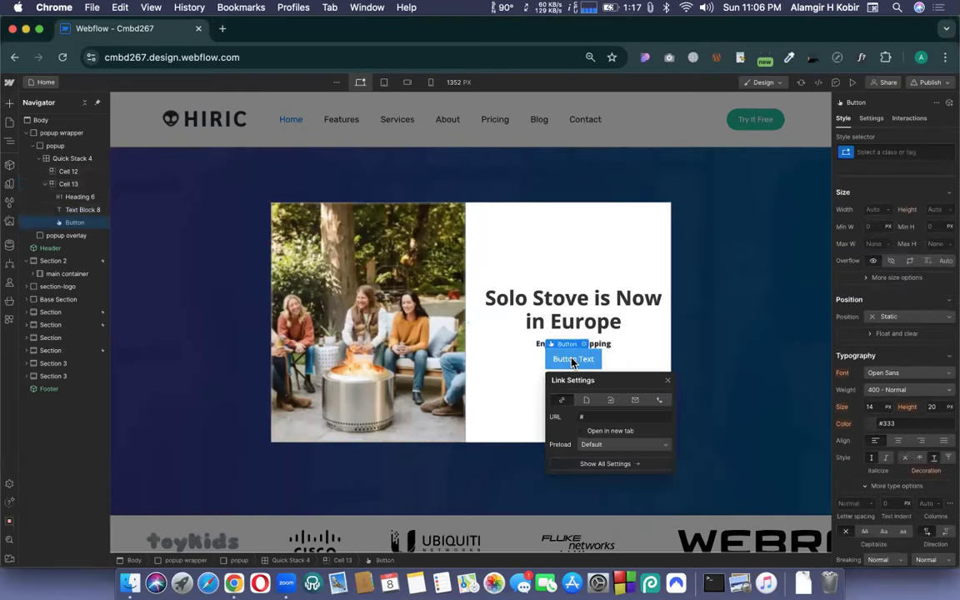
pyautogui.doubleClick(572, 358)
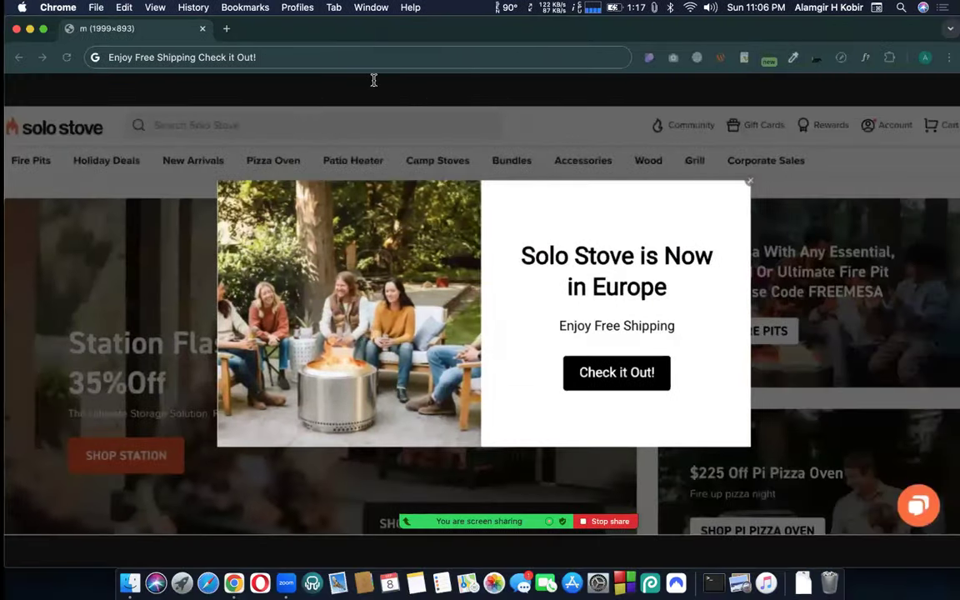
pyautogui.moveTo(104, 57); pyautogui.dragTo(289, 60)
pyautogui.press('super+c')
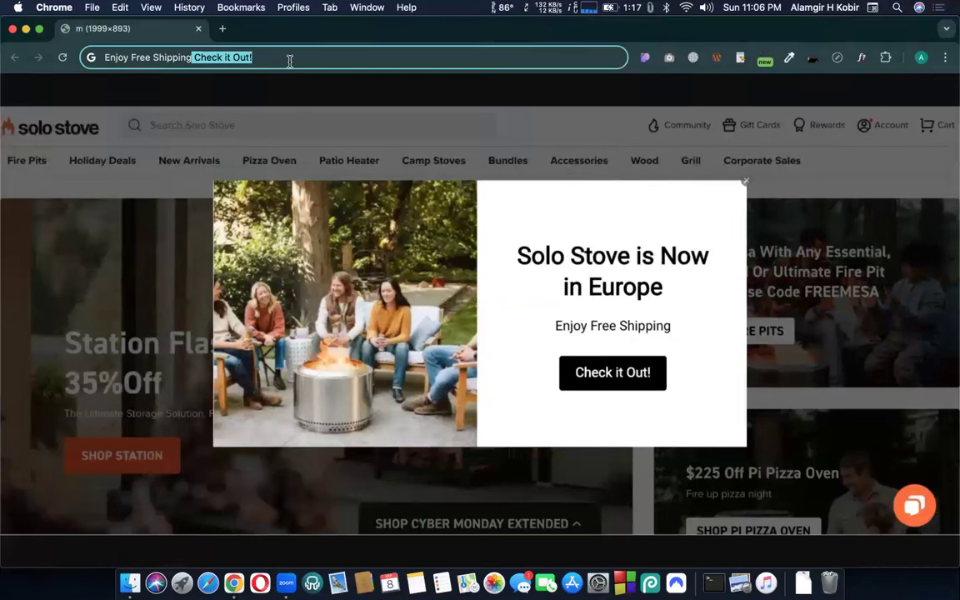
pyautogui.click(293, 61)
pyautogui.moveTo(194, 55); pyautogui.dragTo(306, 61)
pyautogui.hotkey('ctrl', 'Left')
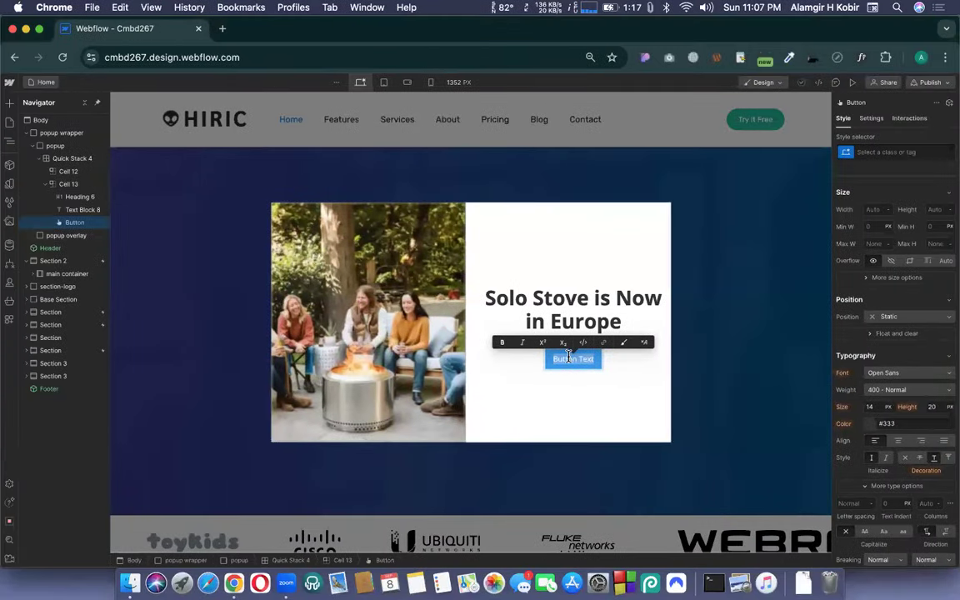
pyautogui.press('super+v')
pyautogui.press('Escape')
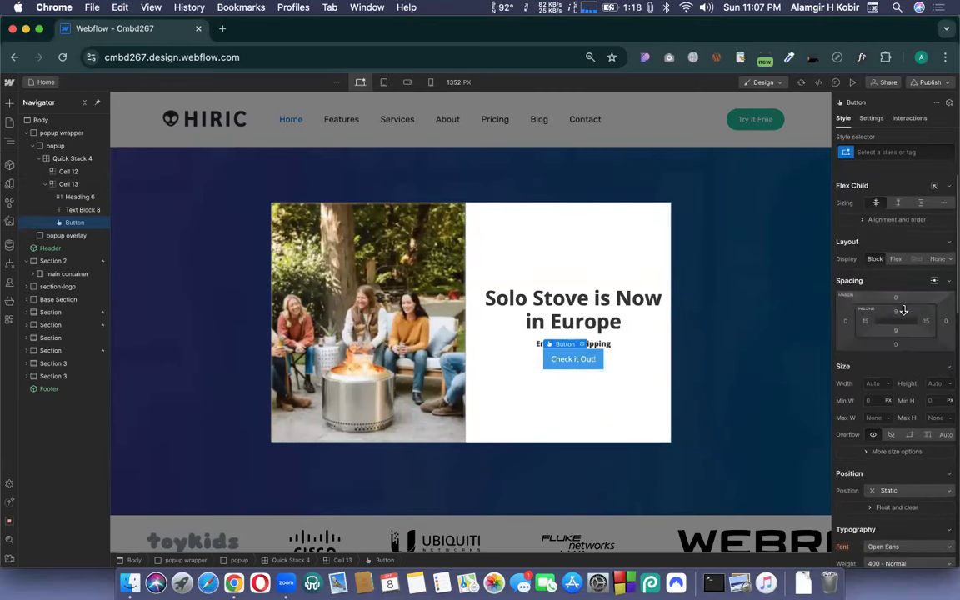
# Set the popup button's top margin to 40 px.
pyautogui.click(895, 298)
pyautogui.click(944, 333)
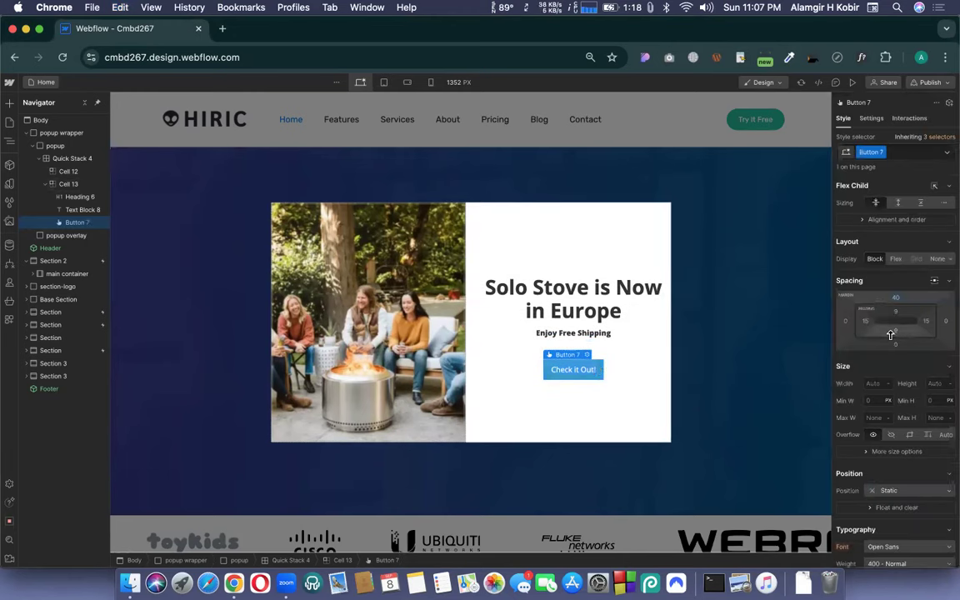
pyautogui.click(893, 151)
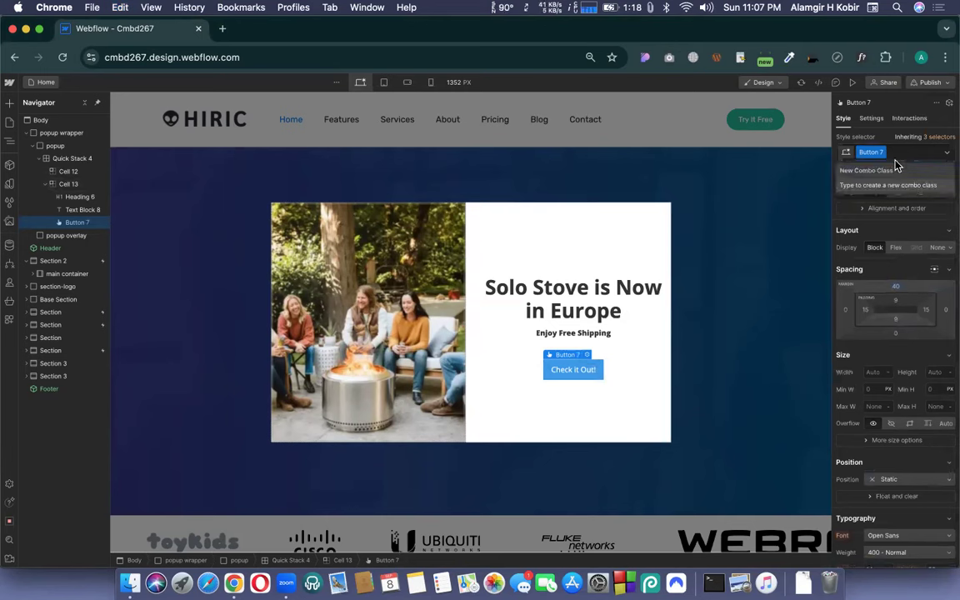
pyautogui.click(876, 463)
# Set the popup button's font size to 18 px.
pyautogui.scroll(-5, 875, 463)
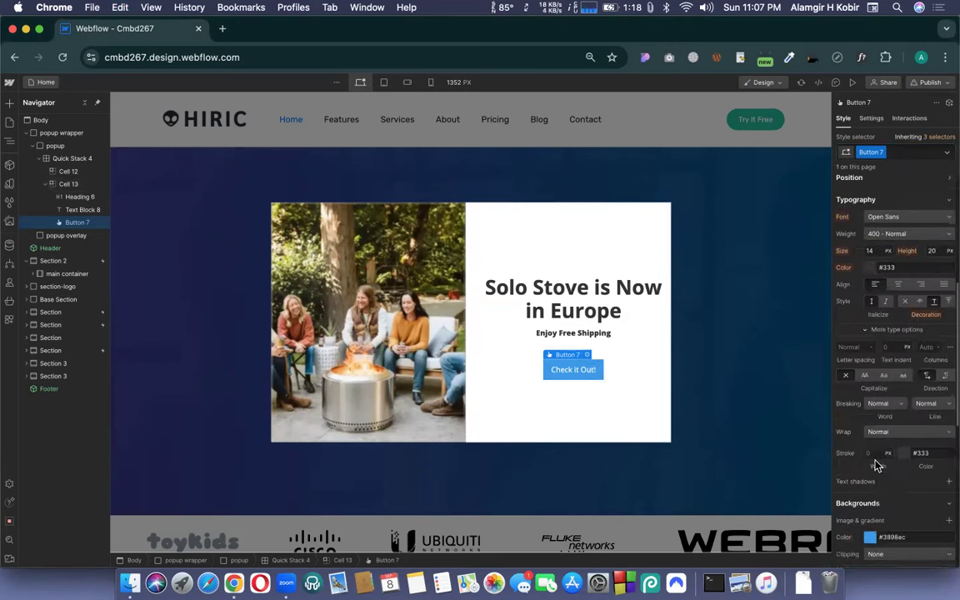
pyautogui.doubleClick(874, 250)
pyautogui.write('18')
pyautogui.press('Return')
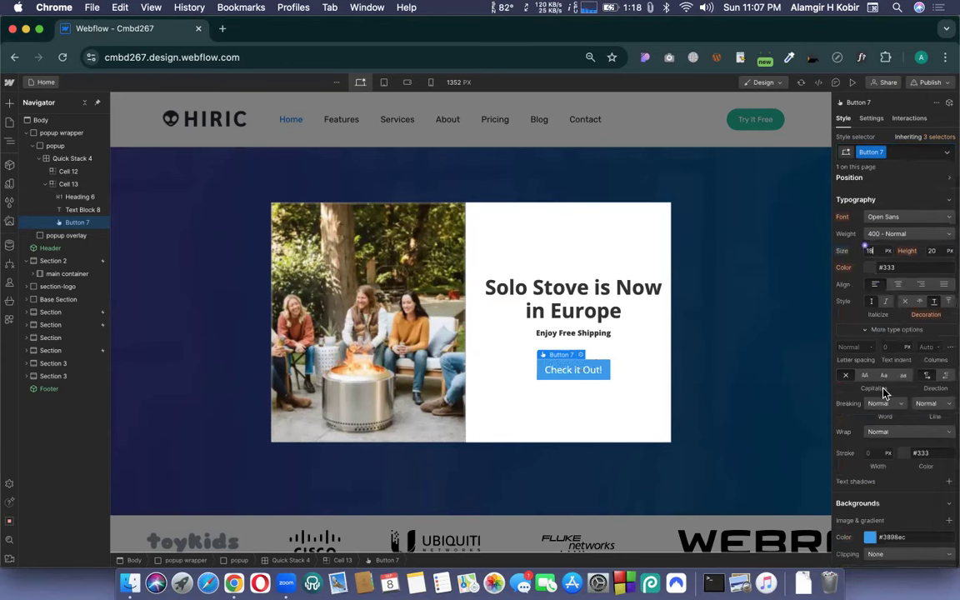
pyautogui.scroll(-3, 870, 400)
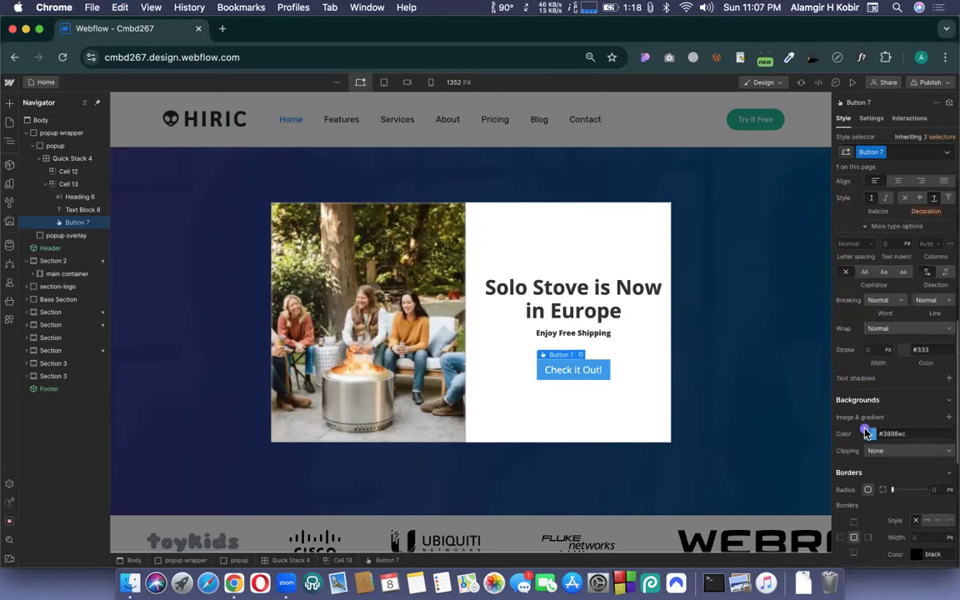
# Apply the Black colour variable as the popup button's background.
pyautogui.click(866, 434)
pyautogui.click(856, 489)
pyautogui.click(854, 503)
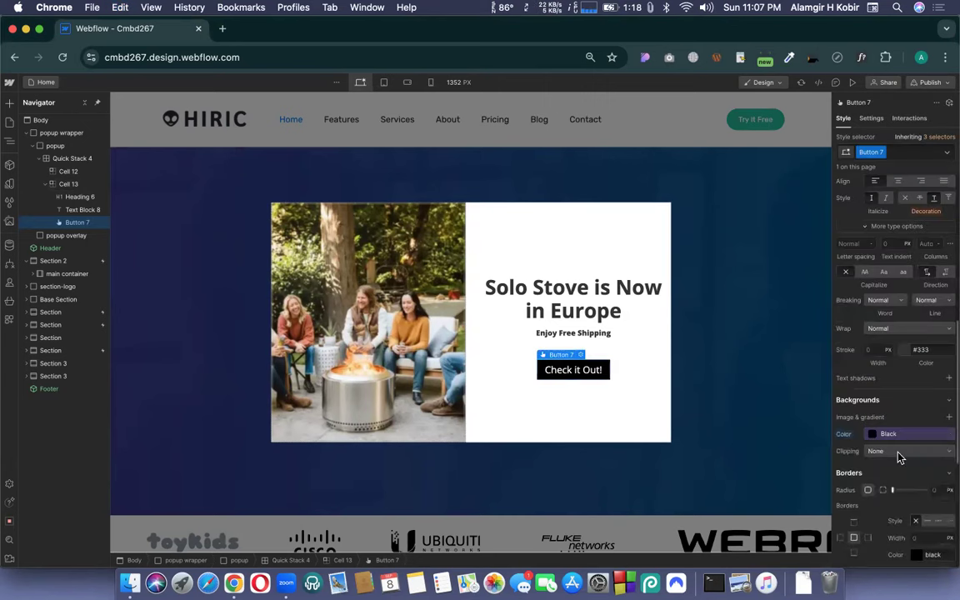
# Start a new colour variable named Green for the button's background and unlink its value from the Black variable.
pyautogui.click(912, 436)
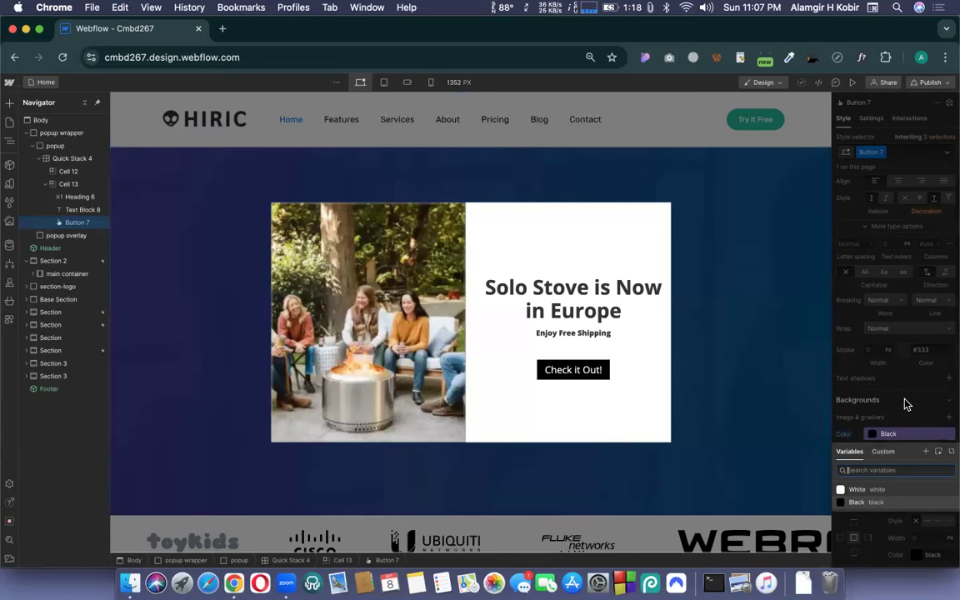
pyautogui.click(925, 452)
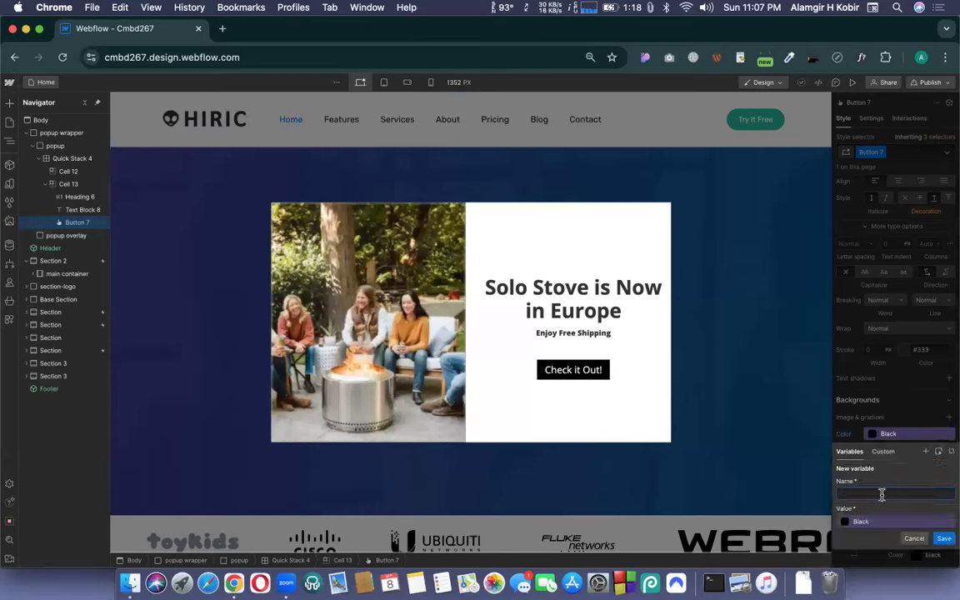
pyautogui.write('Green')
pyautogui.click(866, 525)
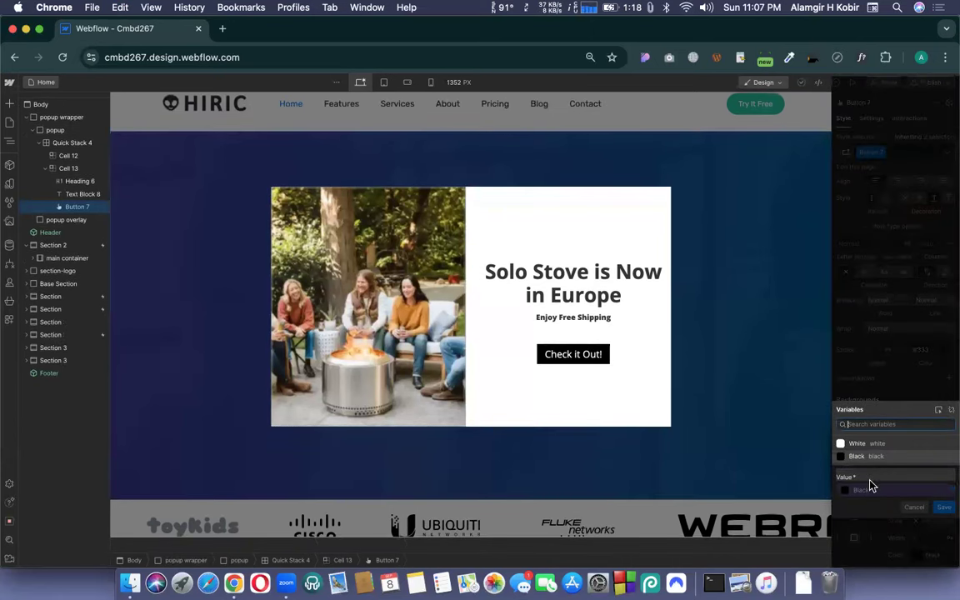
pyautogui.click(881, 489)
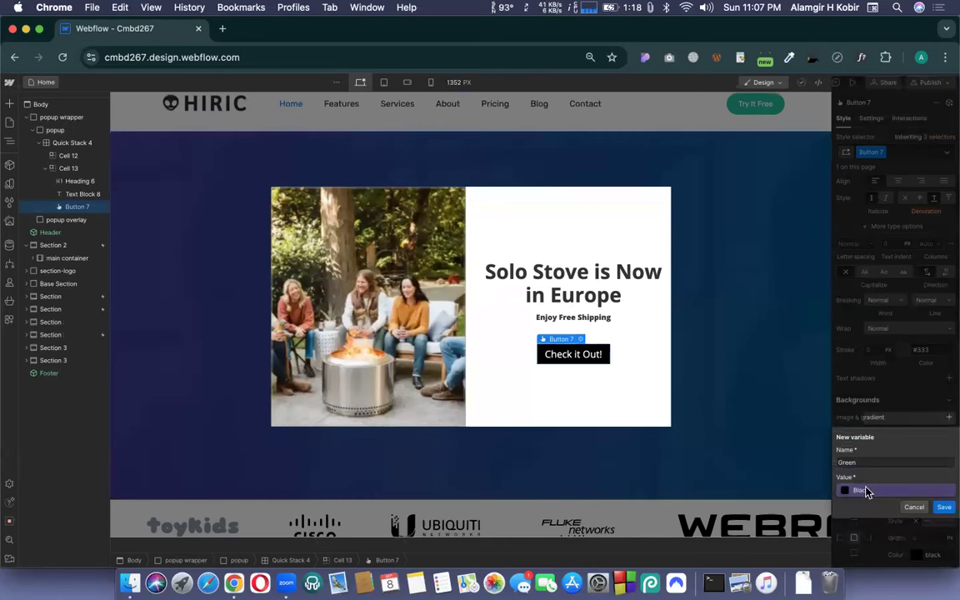
pyautogui.click(867, 491)
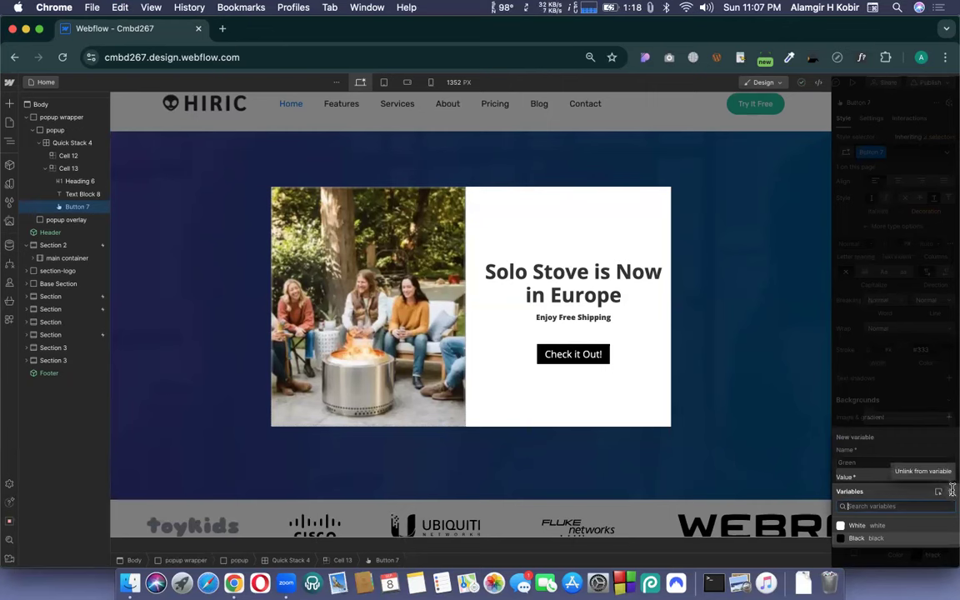
pyautogui.click(940, 492)
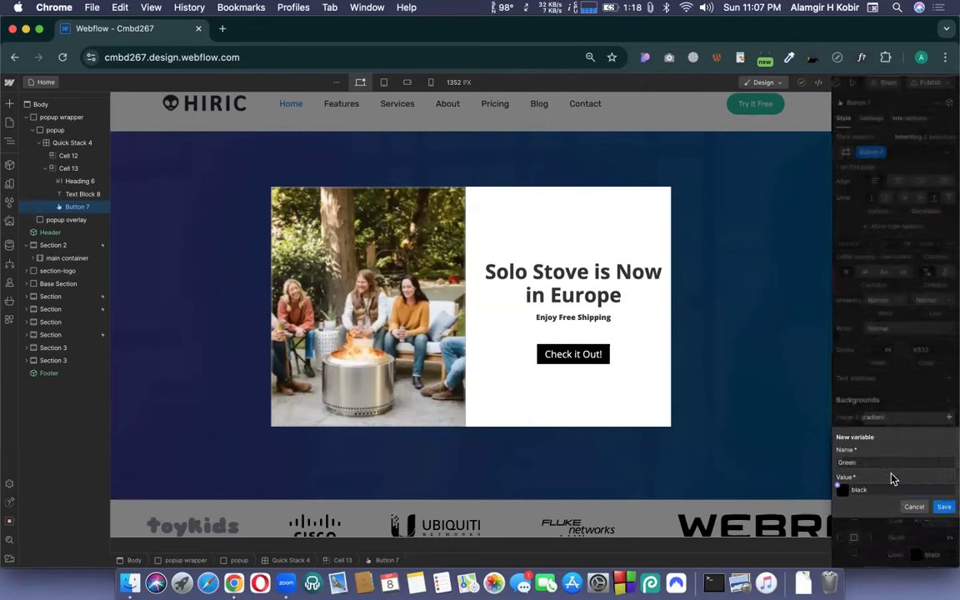
# Set the Green variable's value to #08850c and save it as the button's background colour.
pyautogui.click(844, 493)
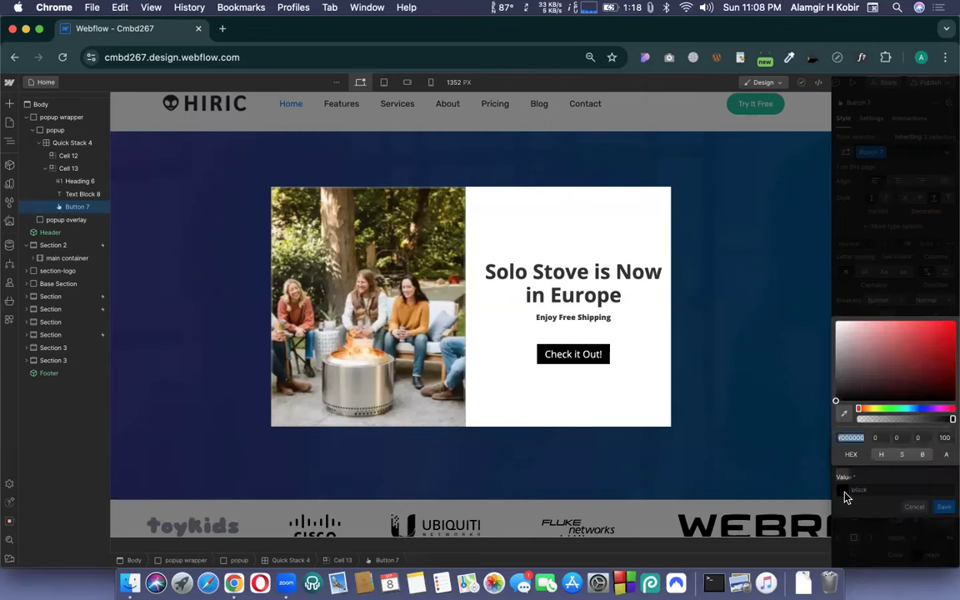
pyautogui.click(890, 409)
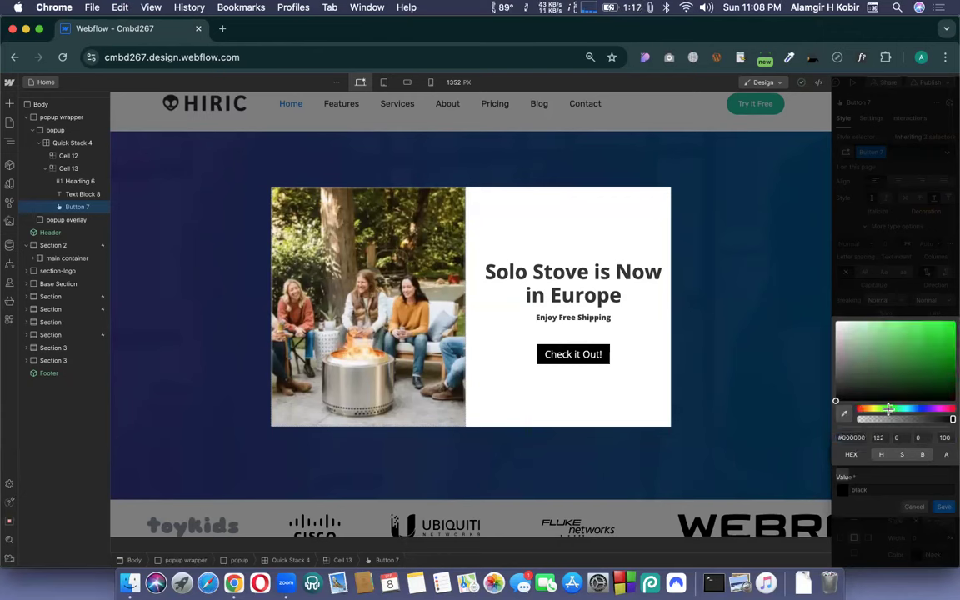
pyautogui.click(948, 353)
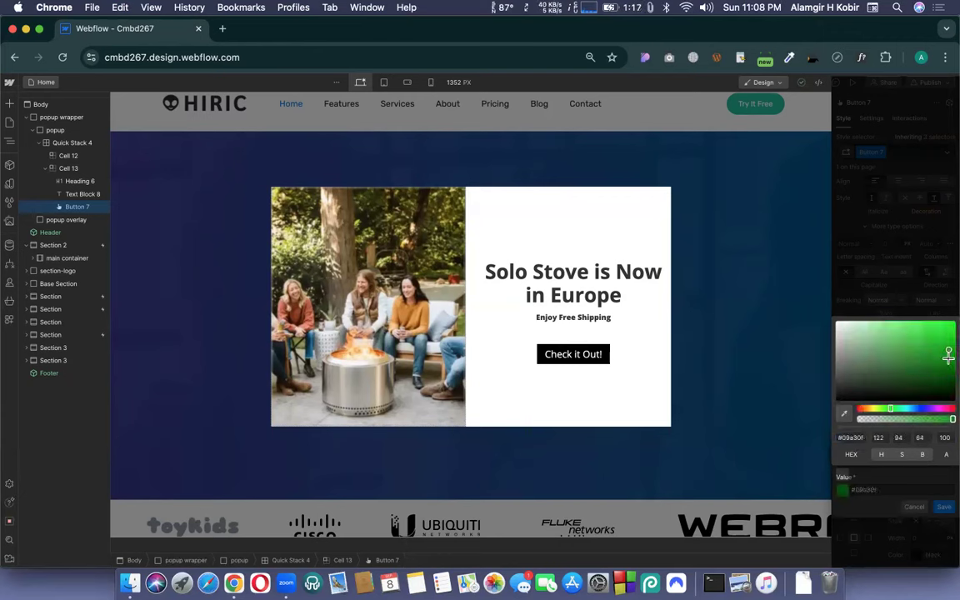
pyautogui.click(902, 488)
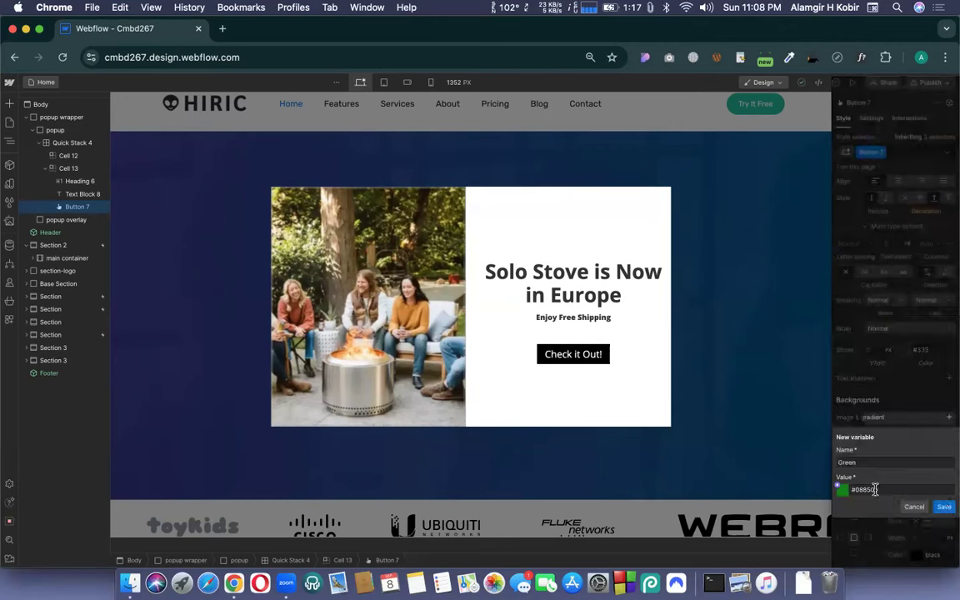
pyautogui.click(944, 507)
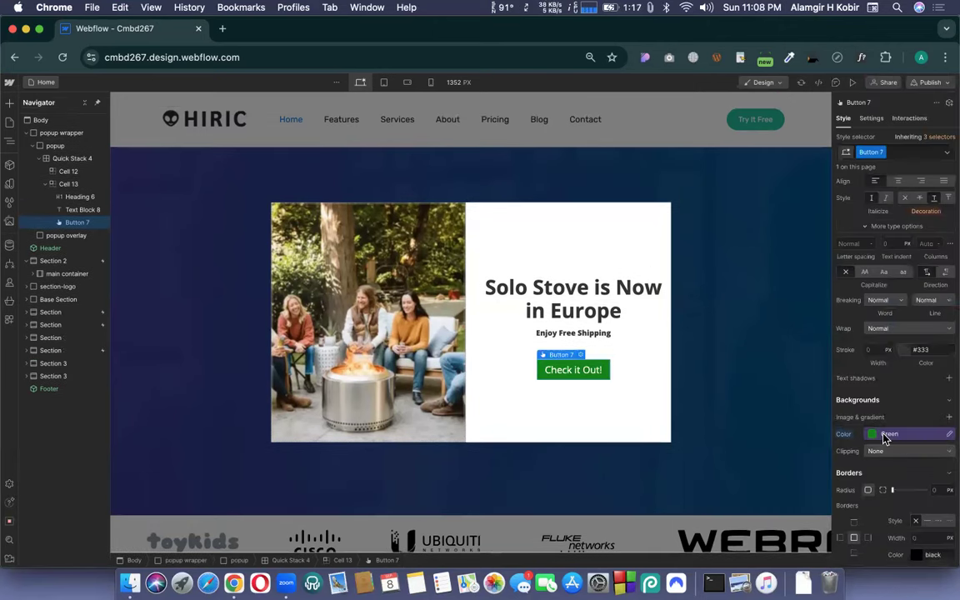
pyautogui.click(885, 434)
pyautogui.click(856, 490)
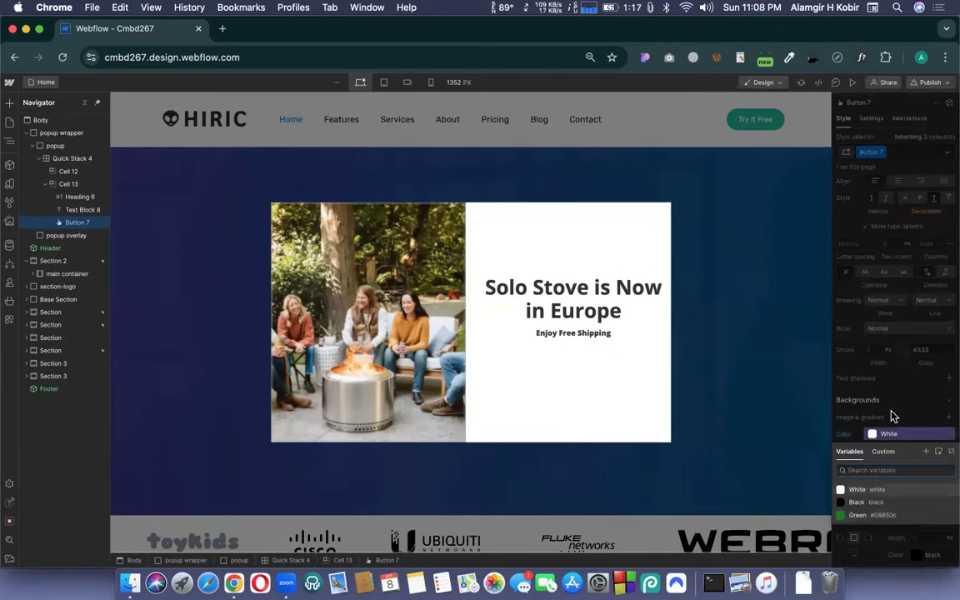
pyautogui.press('super+z')
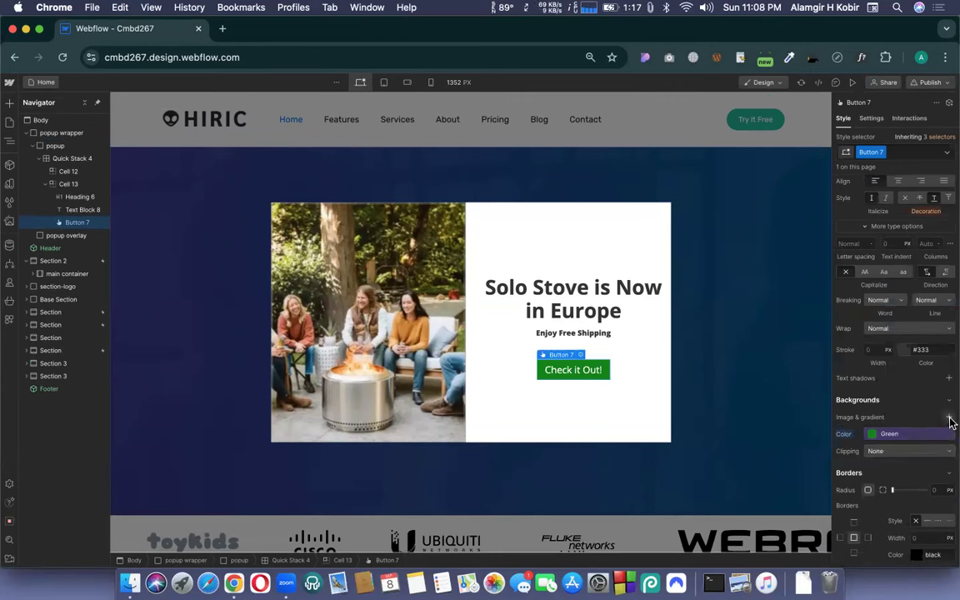
pyautogui.click(949, 418)
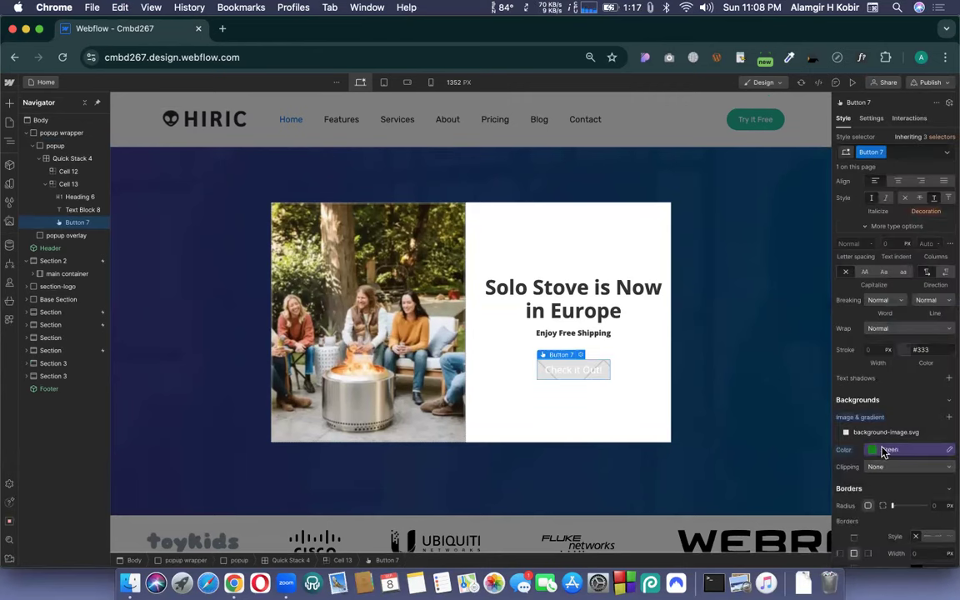
pyautogui.press('super+z')
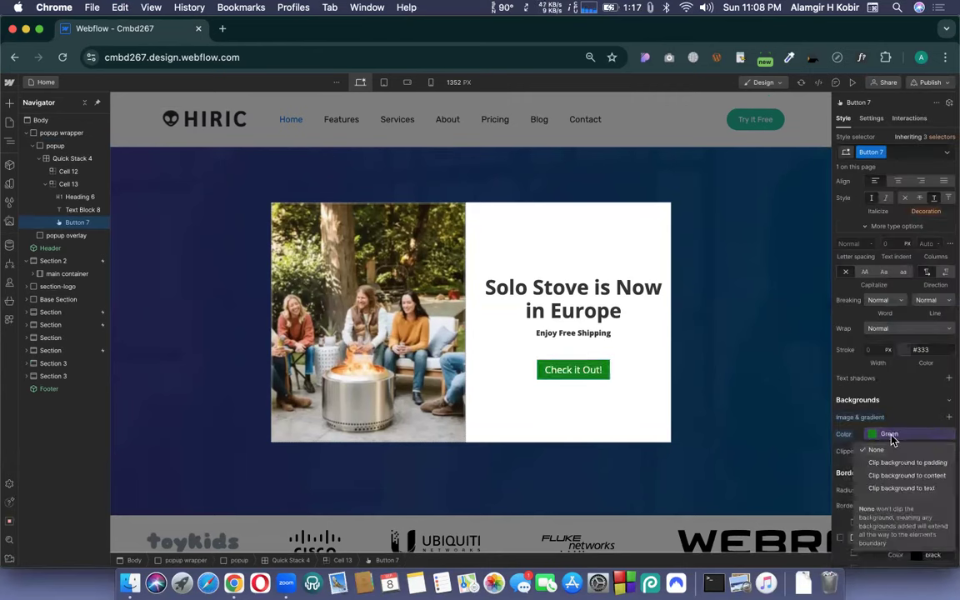
# Start a new background colour variable named Red and unlink its value from the Green variable.
pyautogui.click(891, 435)
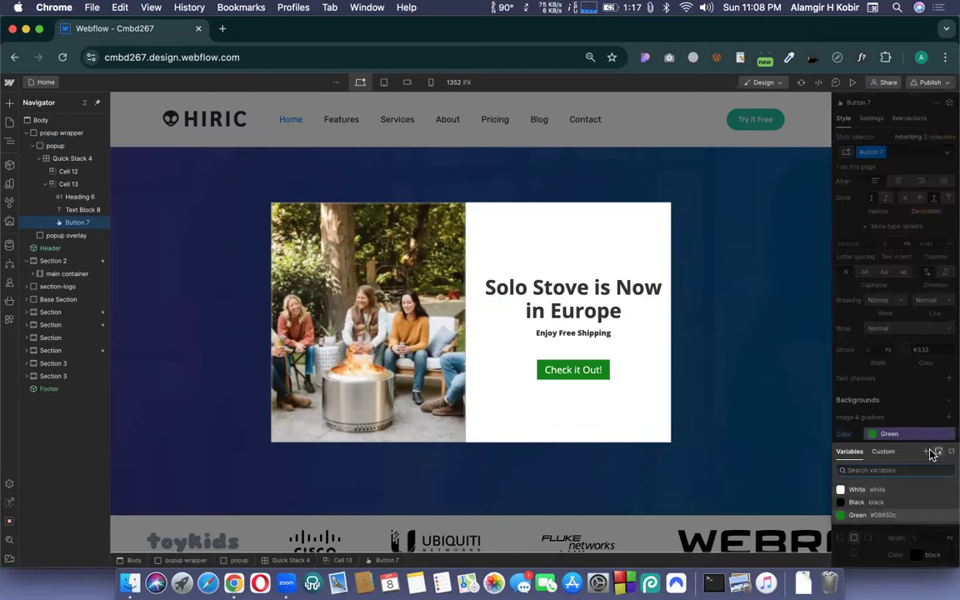
pyautogui.click(926, 452)
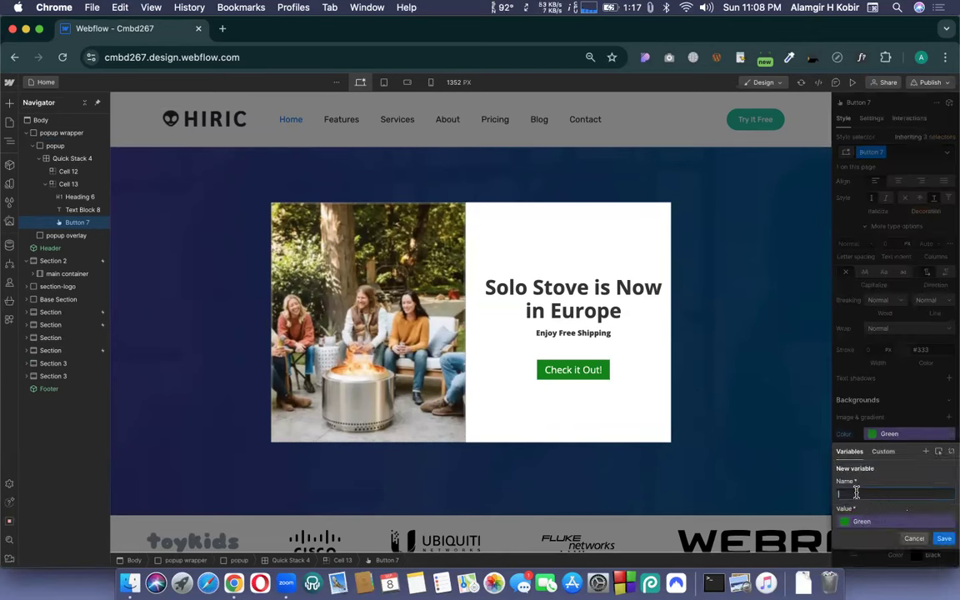
pyautogui.write('Red')
pyautogui.click(880, 525)
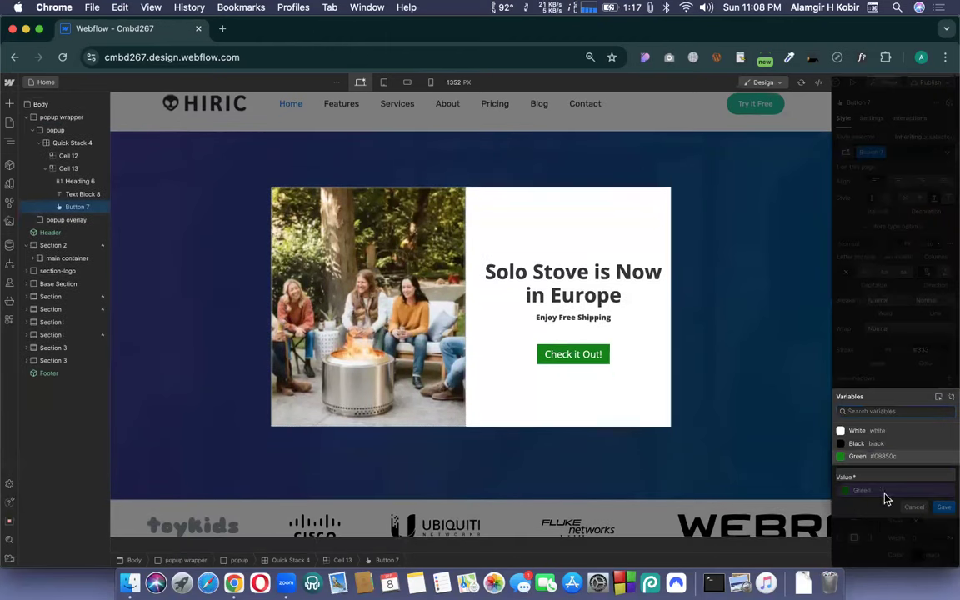
pyautogui.click(951, 398)
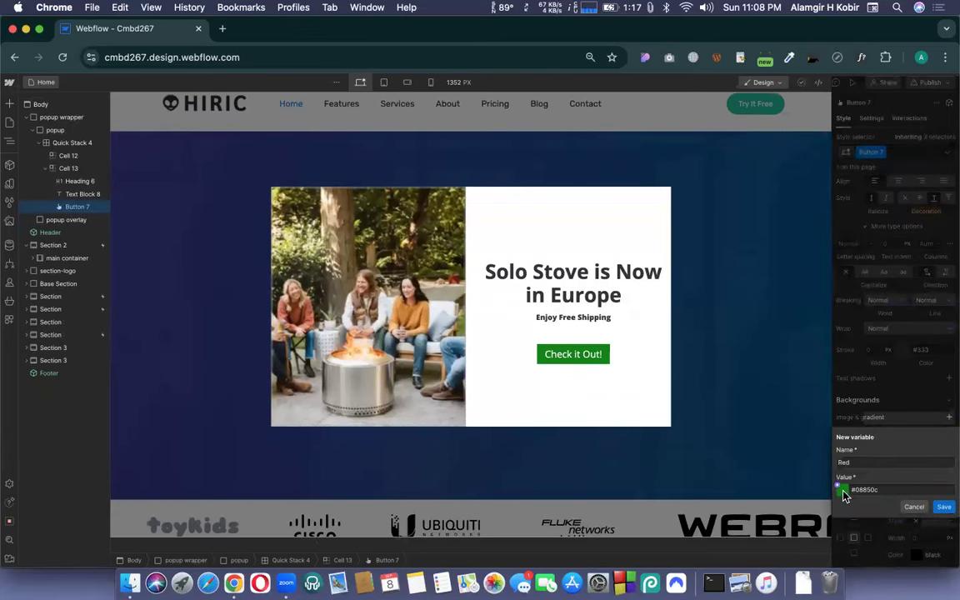
pyautogui.press('super+a')
pyautogui.press('BackSpace')
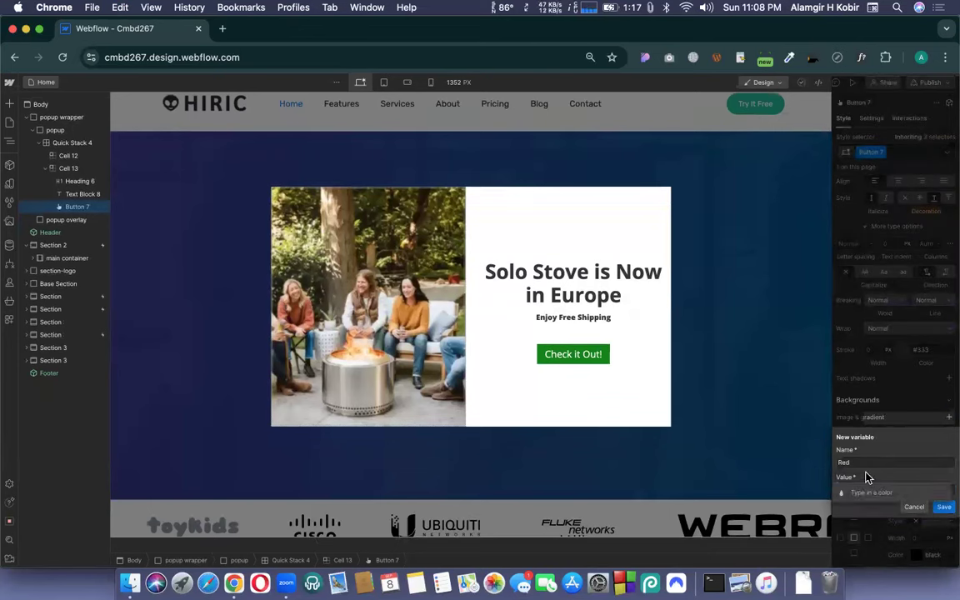
pyautogui.write('#08850c')
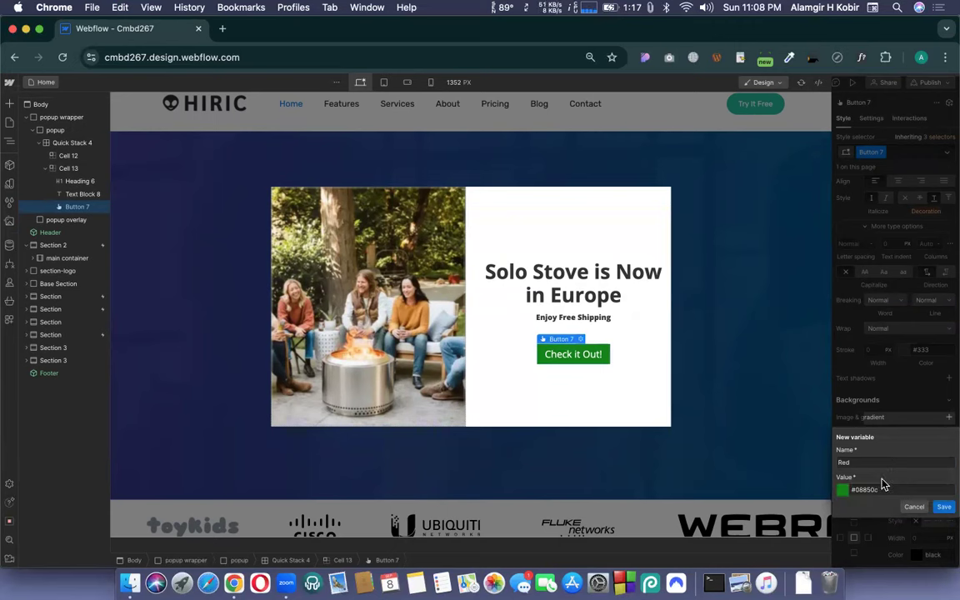
pyautogui.press('super+a')
pyautogui.press('BackSpace')
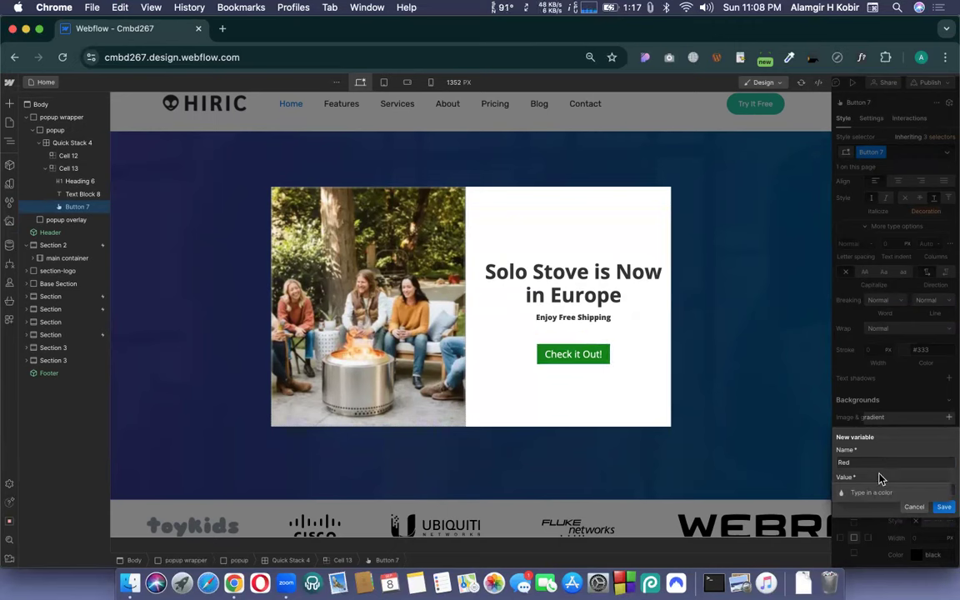
pyautogui.write('#08850c')
pyautogui.press('super+a')
pyautogui.press('BackSpace')
pyautogui.write('#08850c')
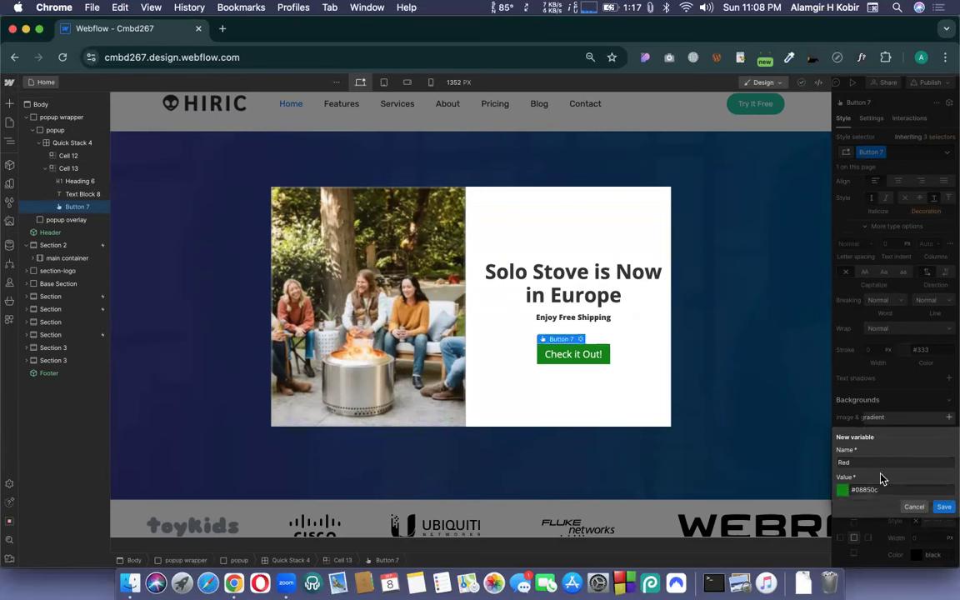
# Enter a bright yellow hex code beginning with #ffff as the Red variable's starting colour.
pyautogui.click(843, 490)
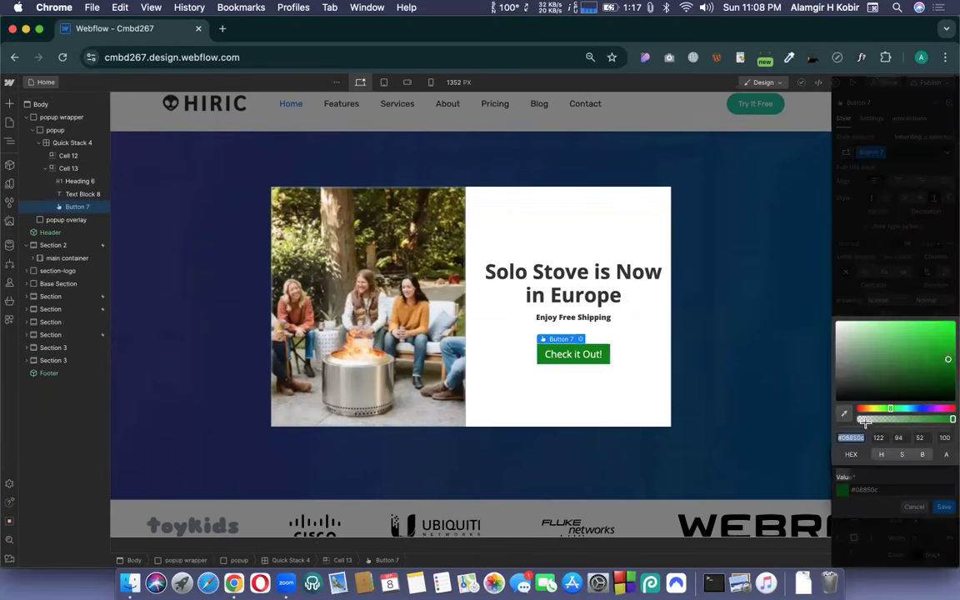
pyautogui.write('#fff')
pyautogui.write('f01')
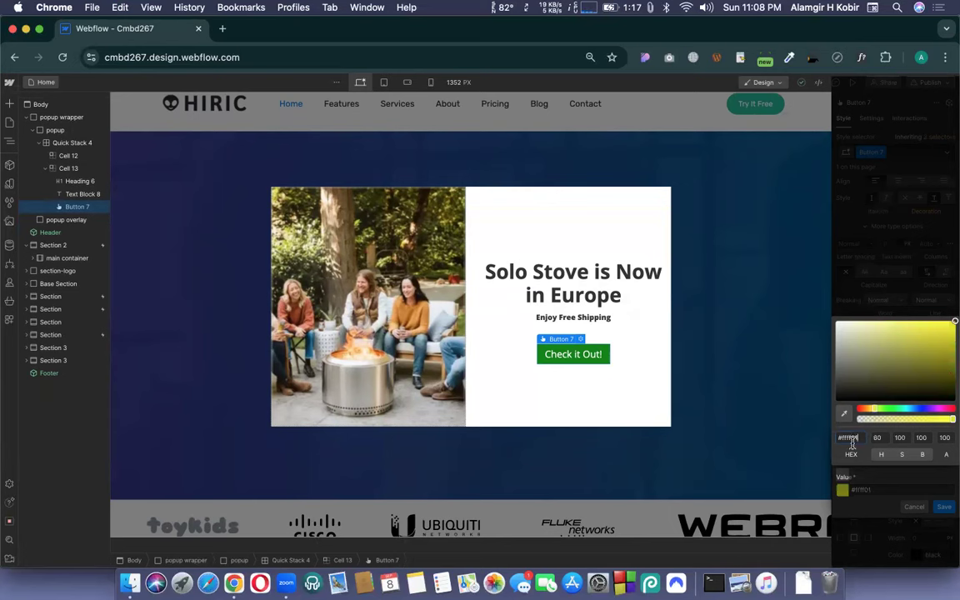
pyautogui.press('BackSpace')
pyautogui.press('BackSpace')
pyautogui.write('c')
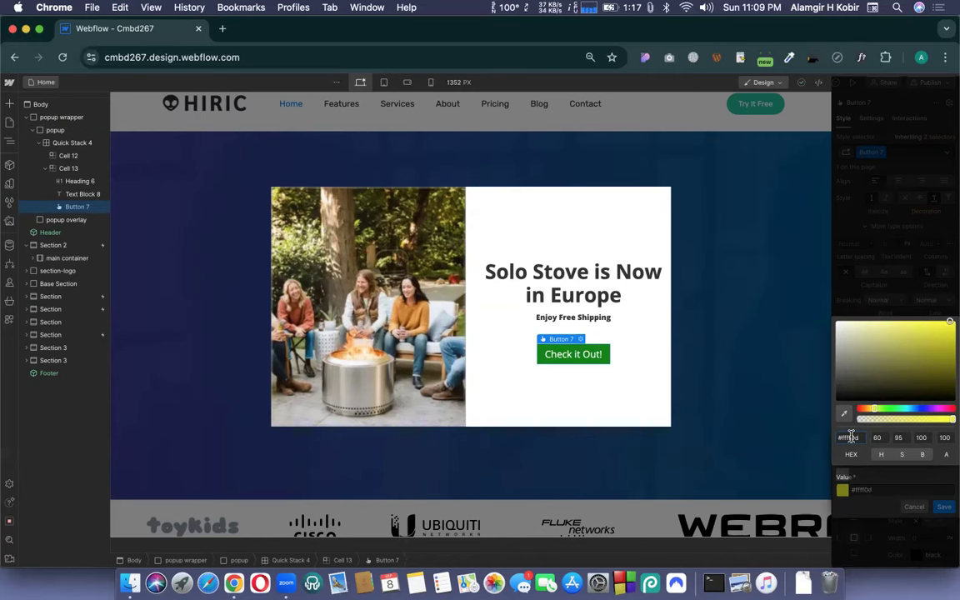
pyautogui.moveTo(856, 437); pyautogui.dragTo(851, 437)
pyautogui.write('3')
pyautogui.press('BackSpace')
pyautogui.write('1c')
# Shift the Red variable's hue to reach #ff341d, save it, and apply Red as the button's background.
pyautogui.click(862, 409)
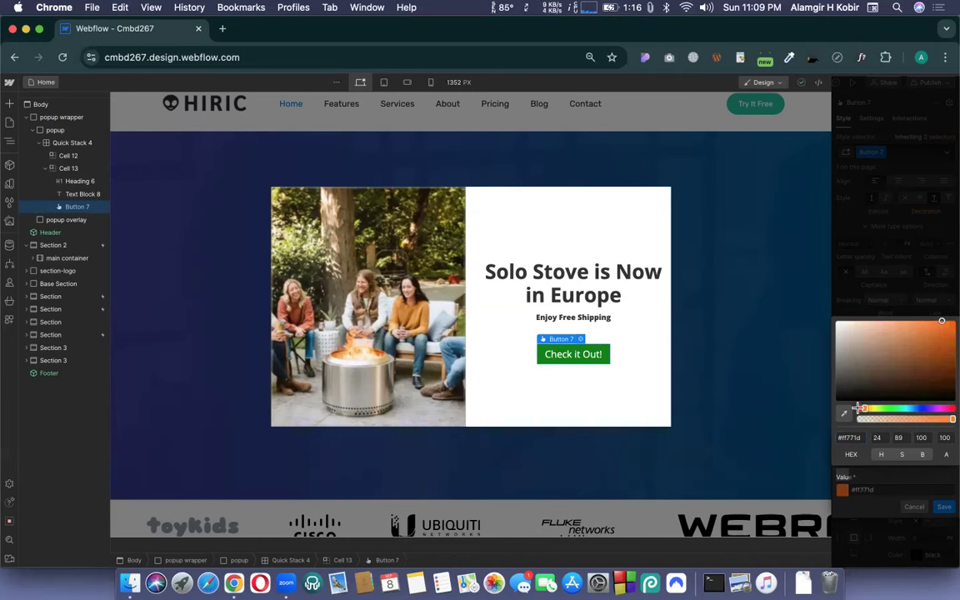
pyautogui.click(860, 408)
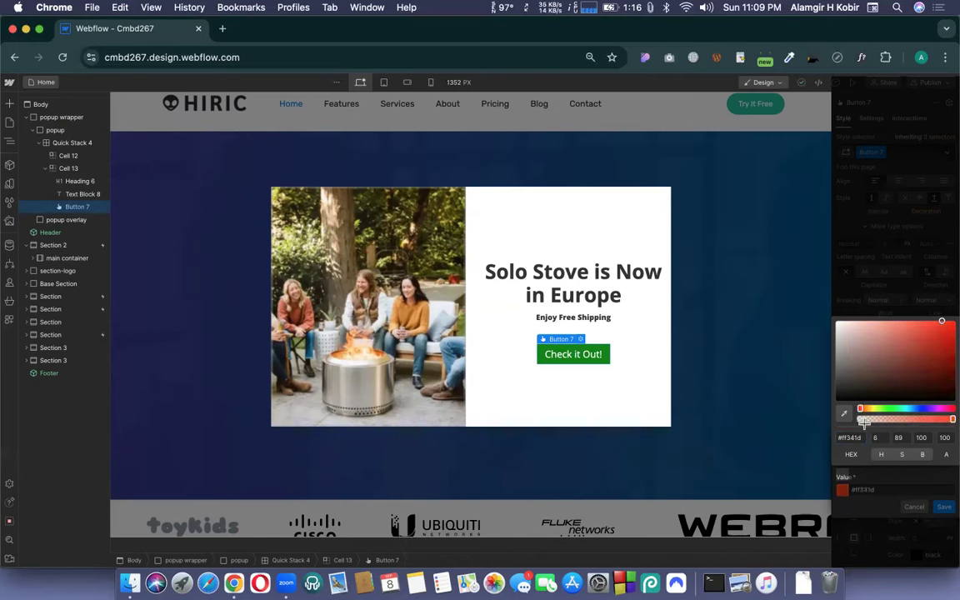
pyautogui.click(882, 479)
pyautogui.click(943, 506)
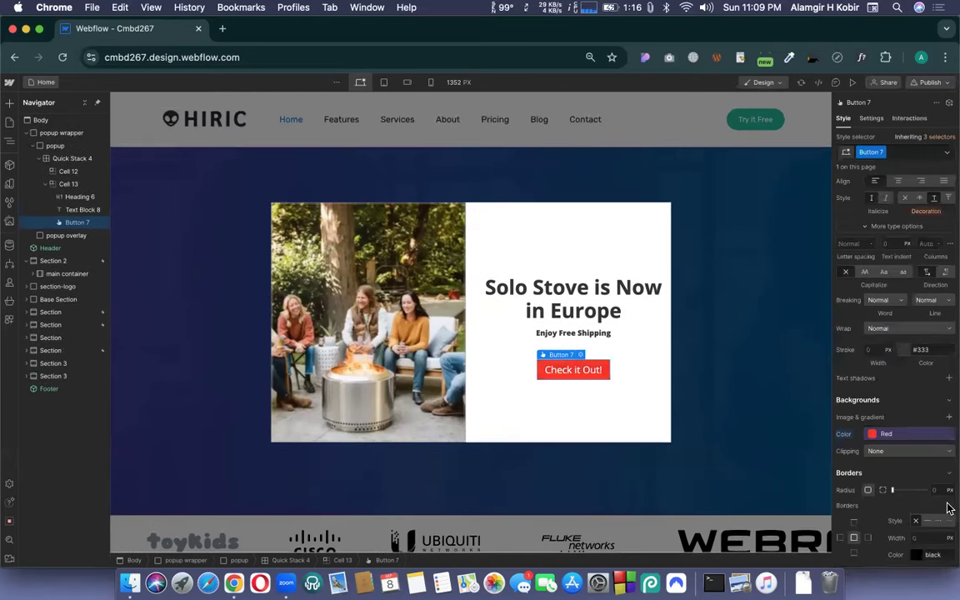
pyautogui.click(911, 434)
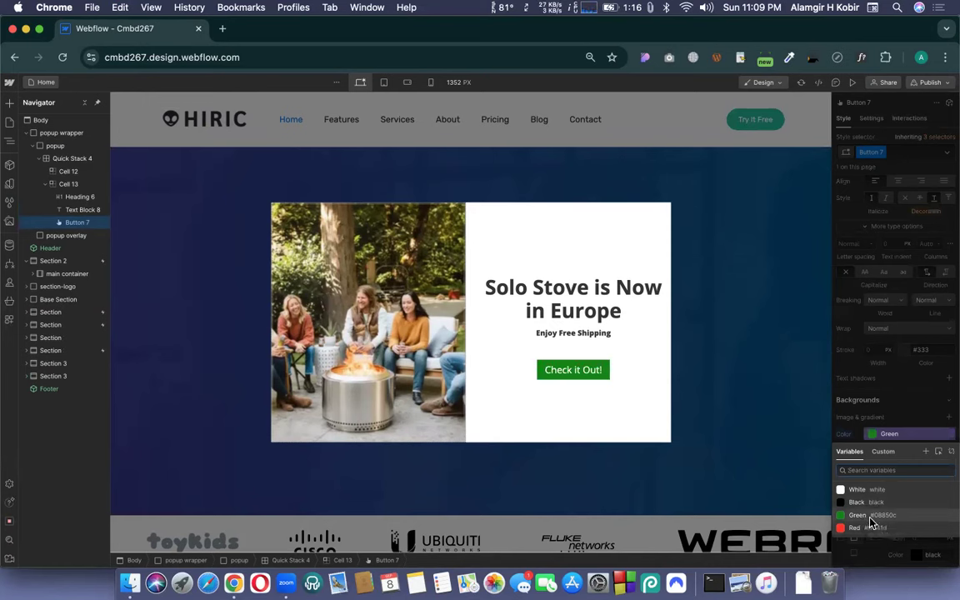
pyautogui.click(856, 527)
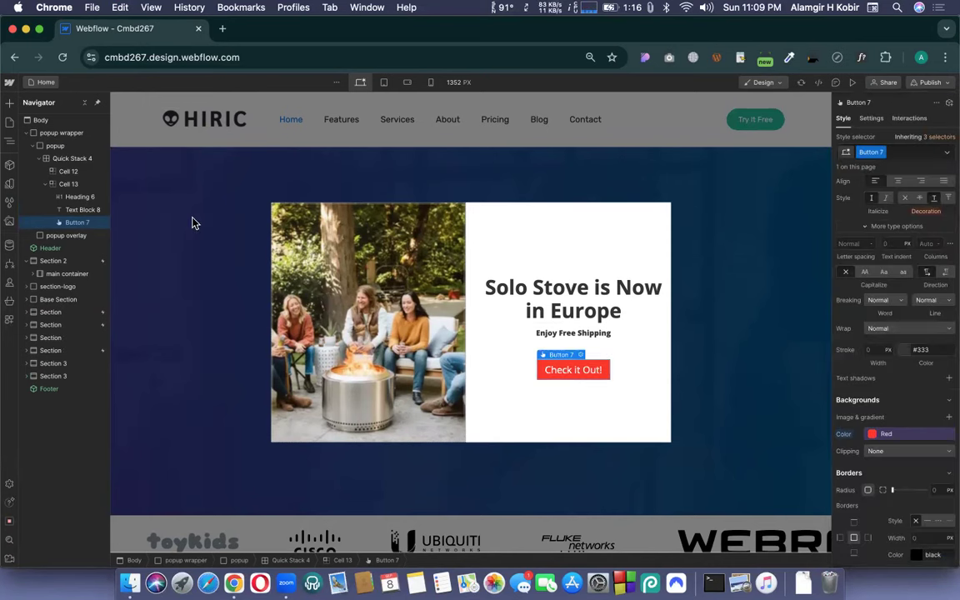
# Open the site's variables list and inspect the Green variable's colour settings.
pyautogui.click(9, 183)
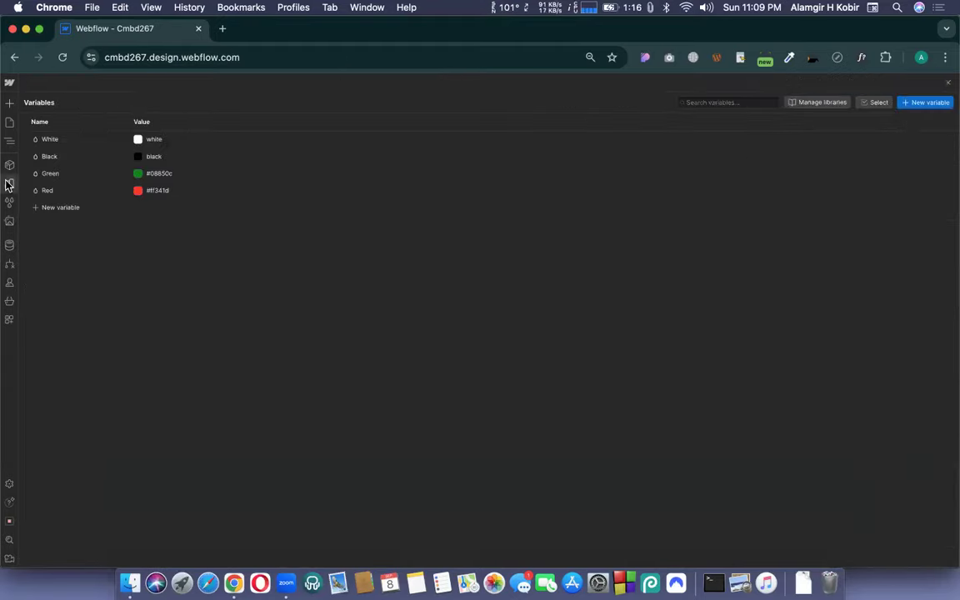
pyautogui.click(138, 174)
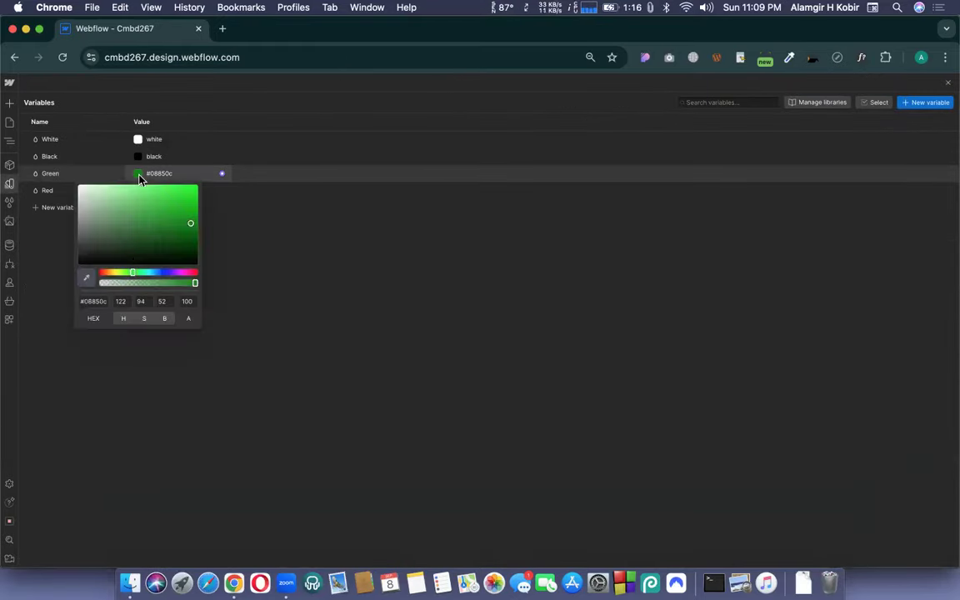
pyautogui.click(259, 212)
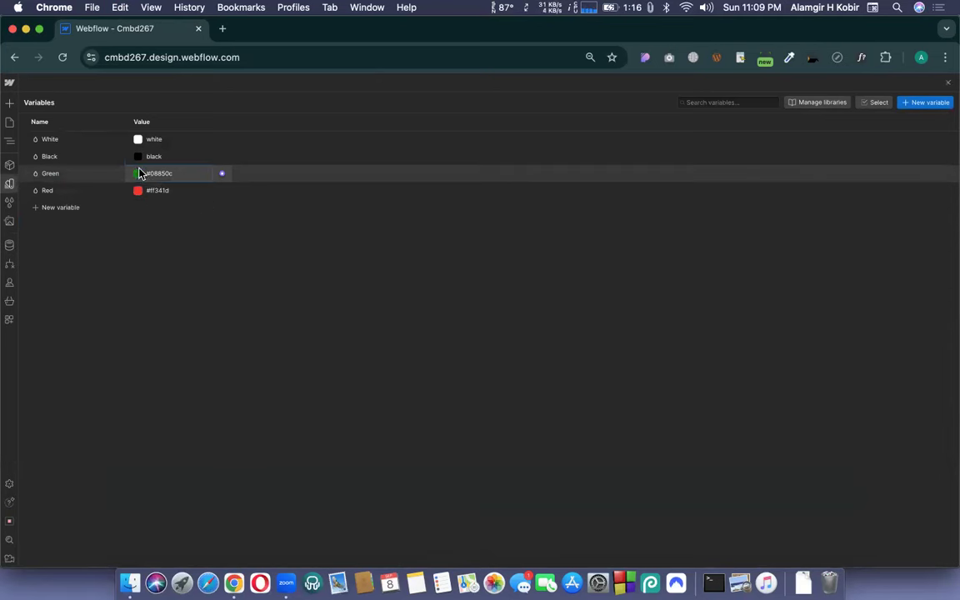
# Apply the Black variable as the popup button's background and set the button's text weight to 700 - Bold.
pyautogui.click(950, 85)
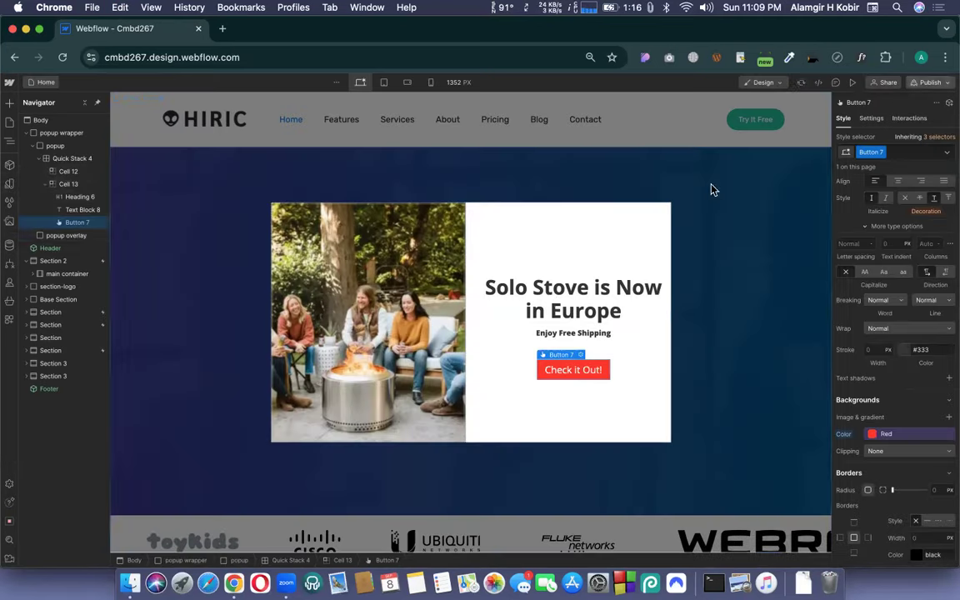
pyautogui.click(869, 435)
pyautogui.click(862, 502)
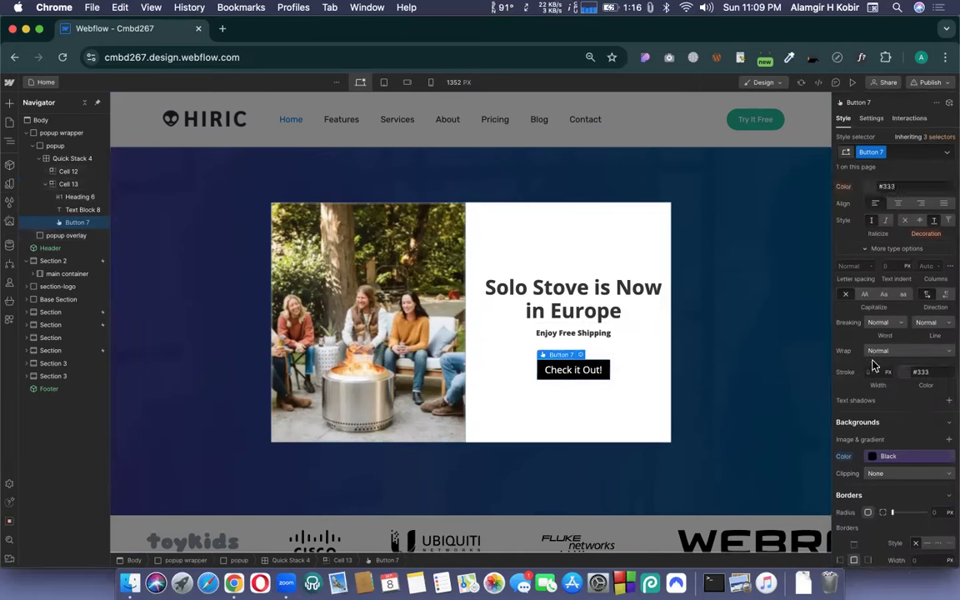
pyautogui.scroll(5, 874, 364)
pyautogui.click(904, 353)
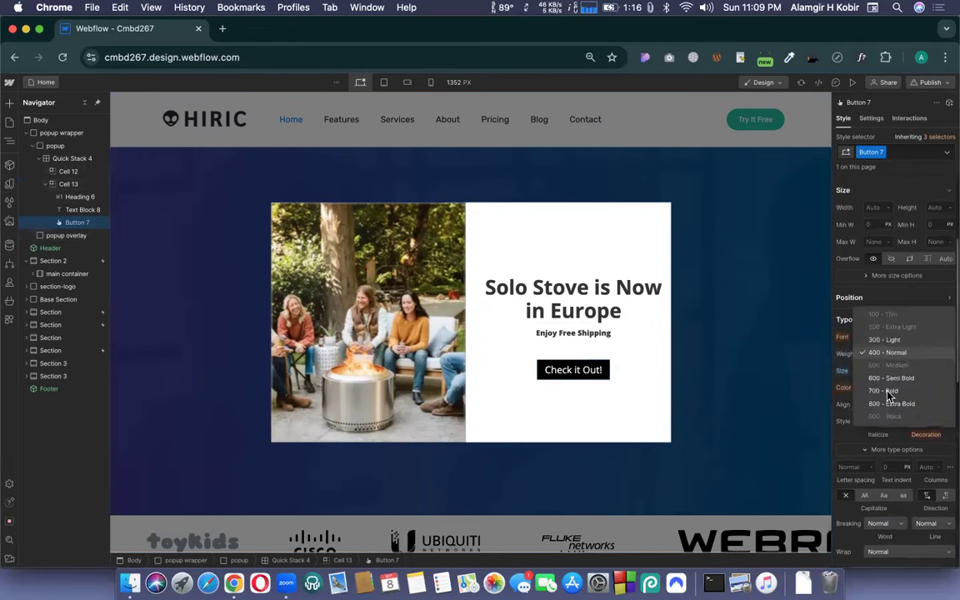
pyautogui.click(888, 391)
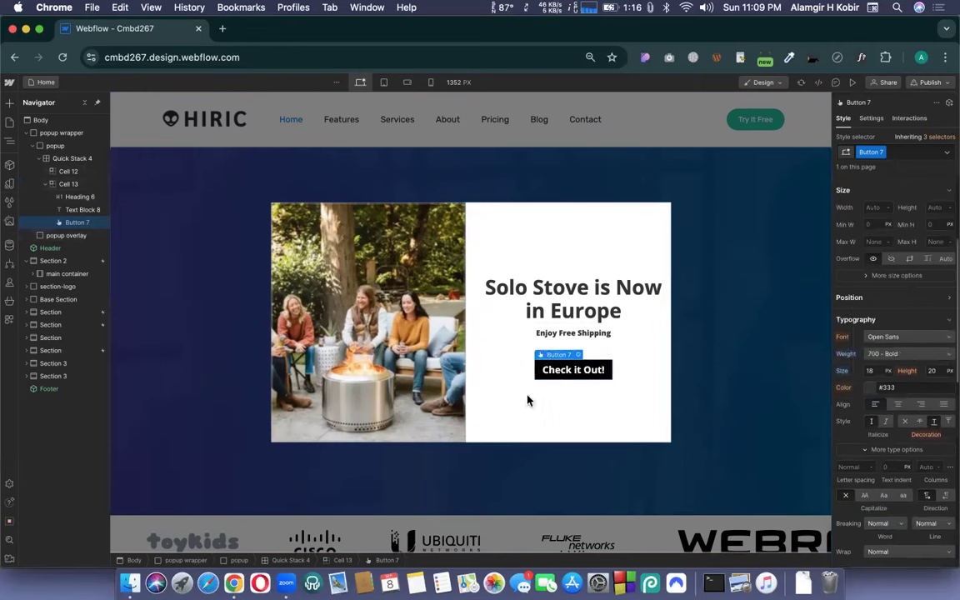
pyautogui.click(467, 266)
pyautogui.click(468, 267)
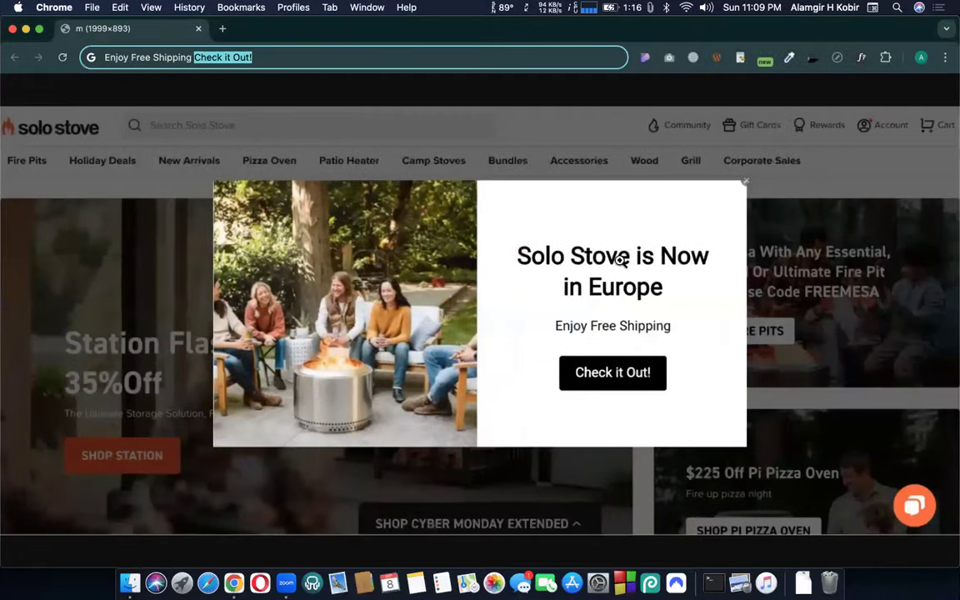
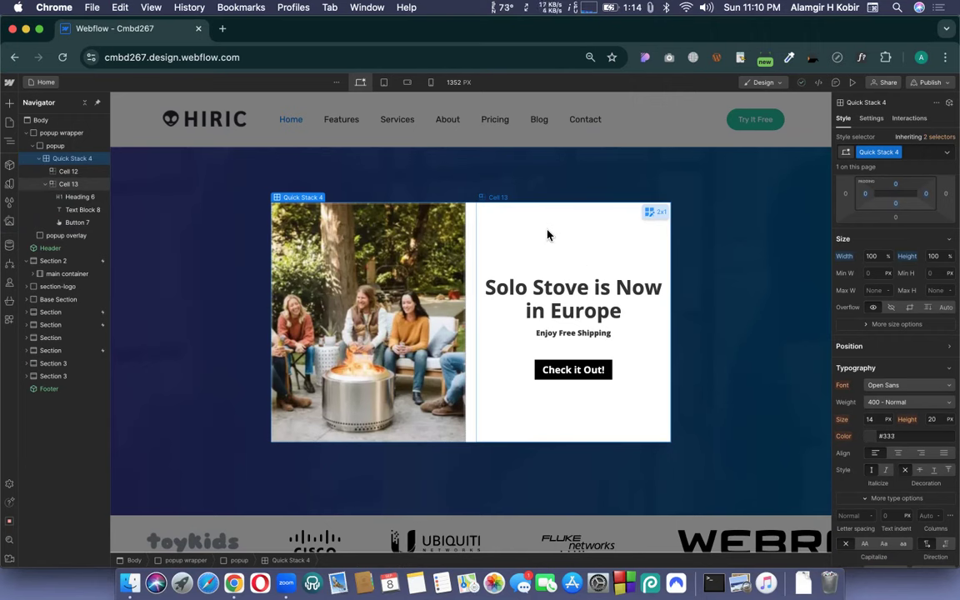
# Search Google Images for "cross icon" in a new browser tab and save Iconduck's black circle cross icon image.
pyautogui.click(223, 30)
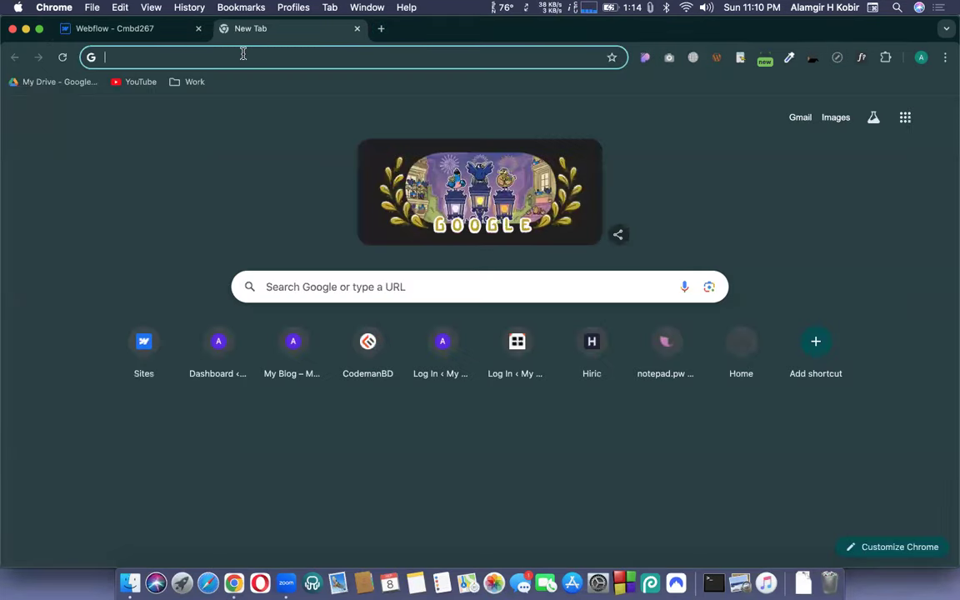
pyautogui.write('cross')
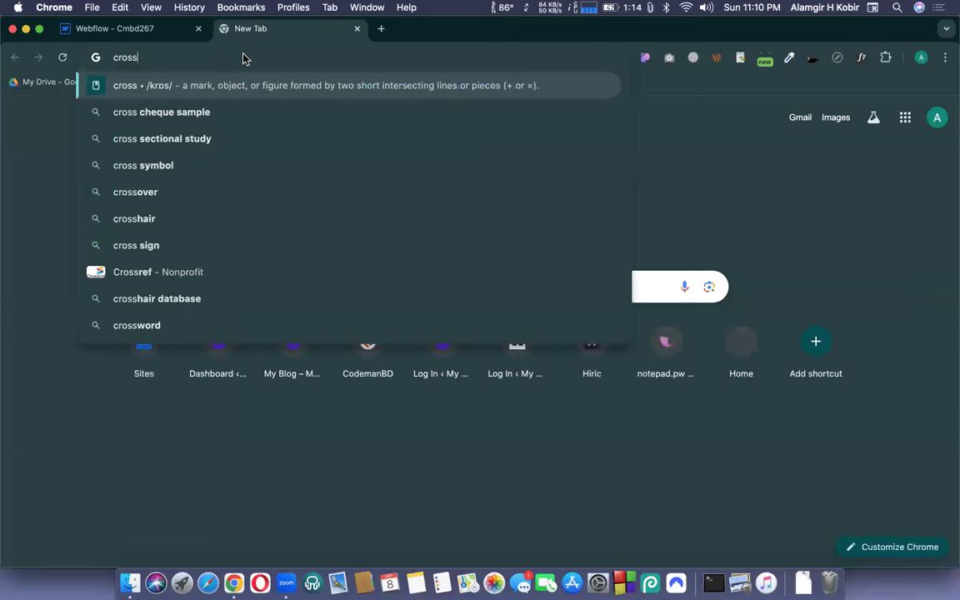
pyautogui.write(' icon')
pyautogui.press('Return')
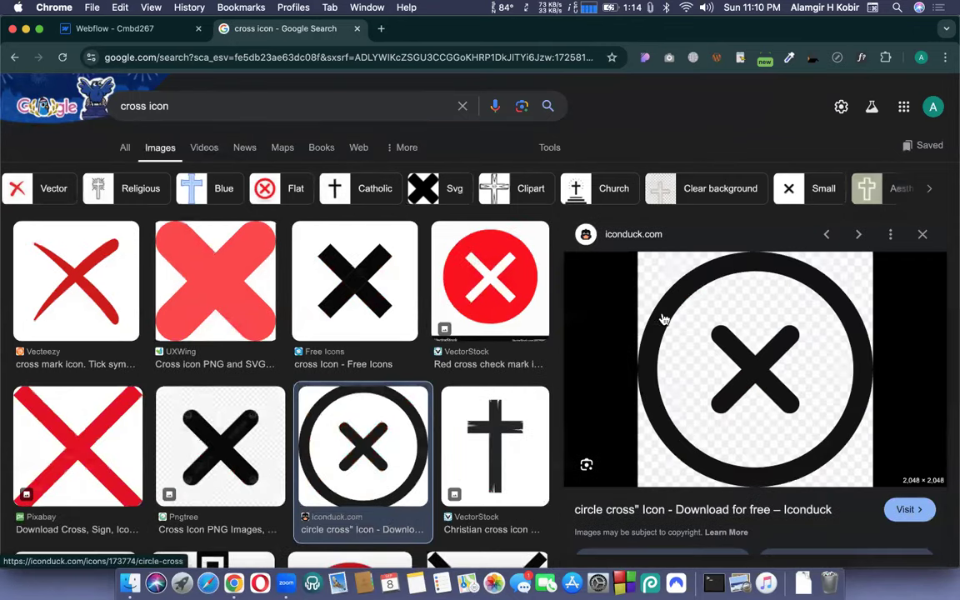
pyautogui.rightClick(766, 343)
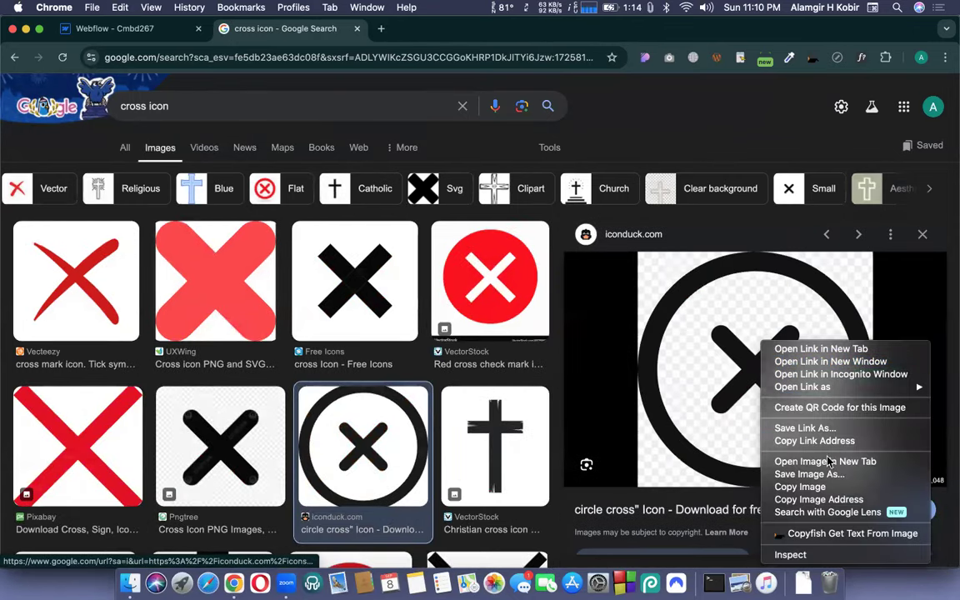
pyautogui.click(807, 474)
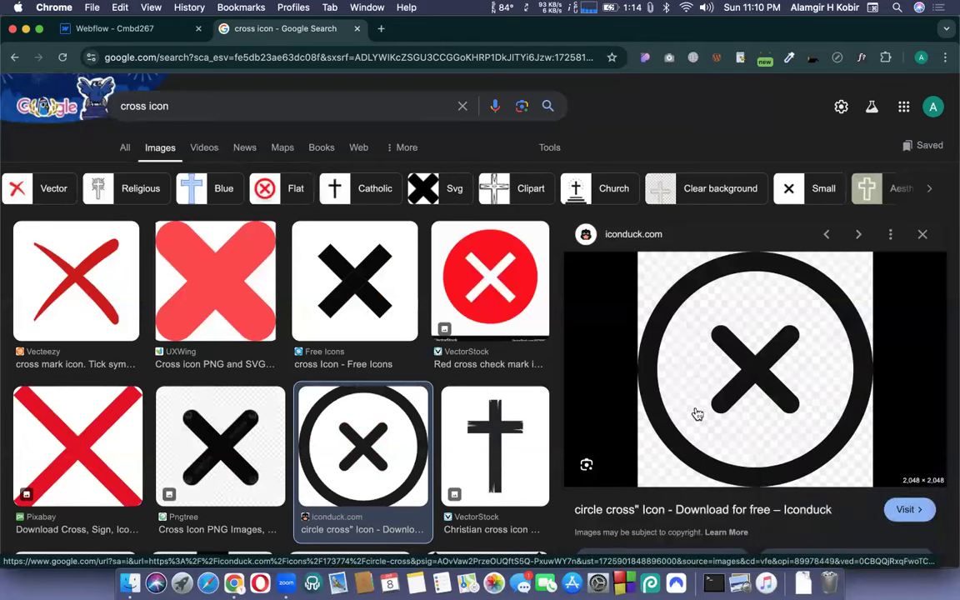
pyautogui.press('Return')
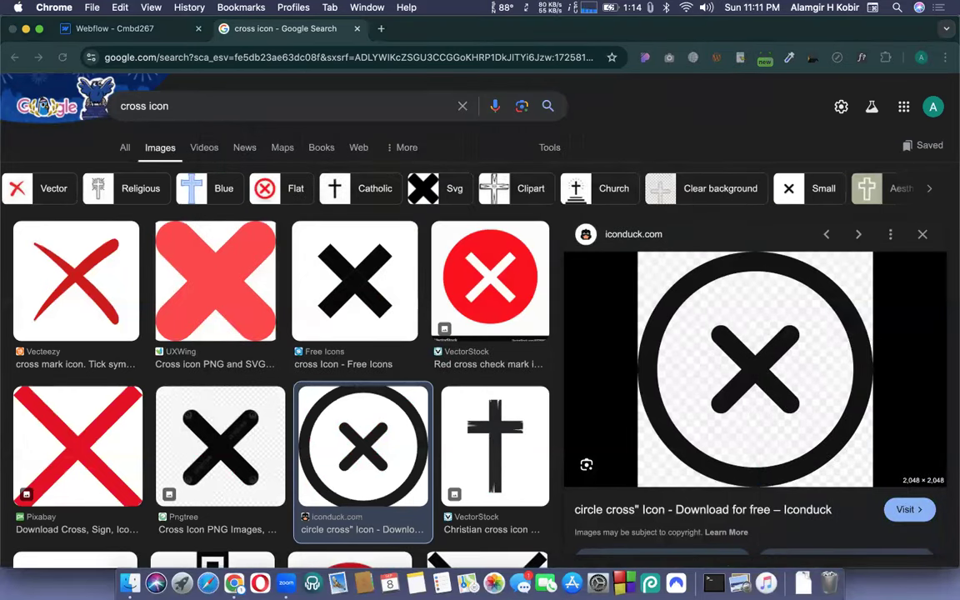
# Back in Webflow, insert the downloaded circle cross PNG into the popup's Cell 13 above the heading, keeping the default image settings.
pyautogui.click(167, 29)
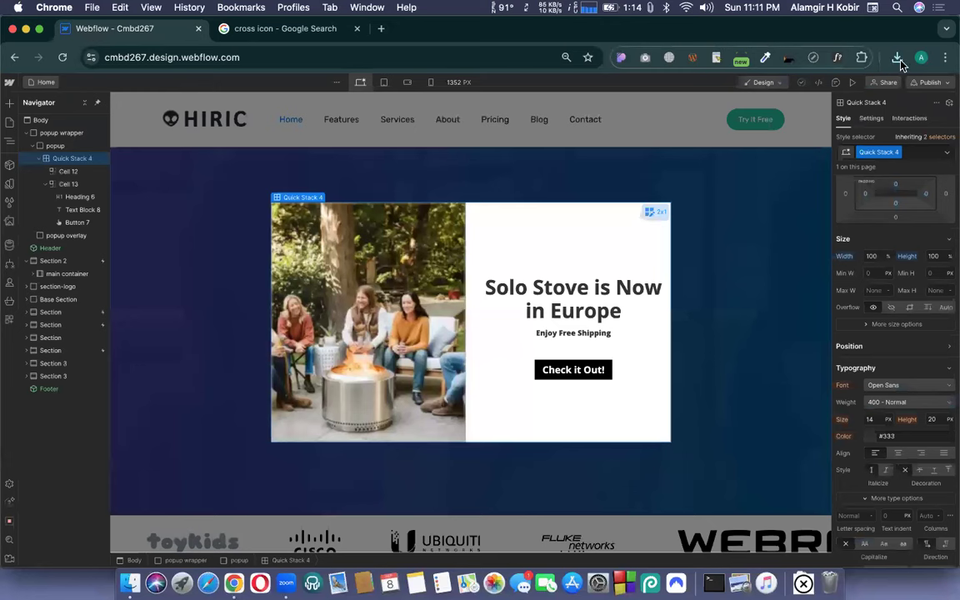
pyautogui.click(897, 58)
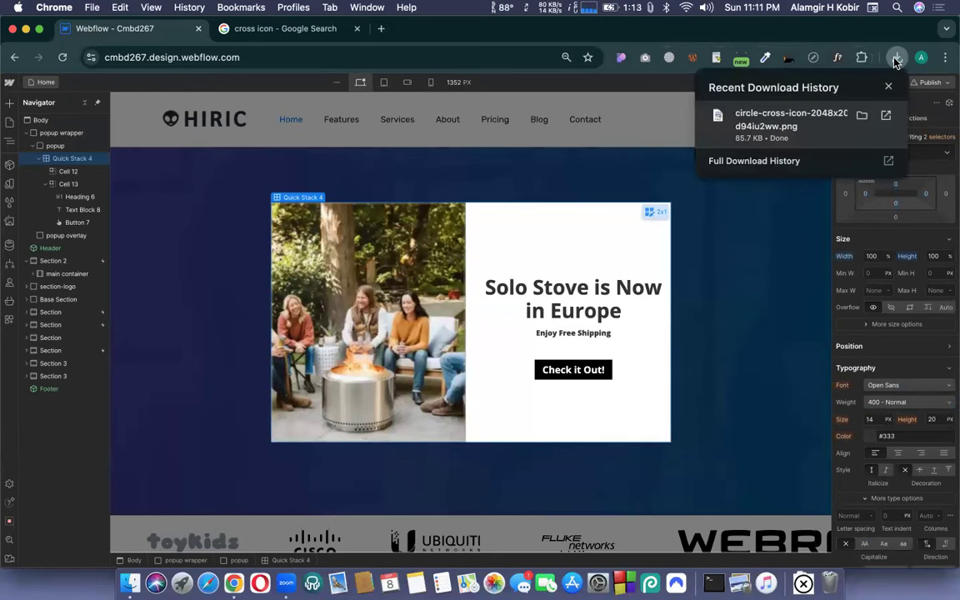
pyautogui.moveTo(519, 287)
pyautogui.mouseDown()
pyautogui.moveTo(530, 301)
pyautogui.moveTo(530, 288)
pyautogui.mouseUp()
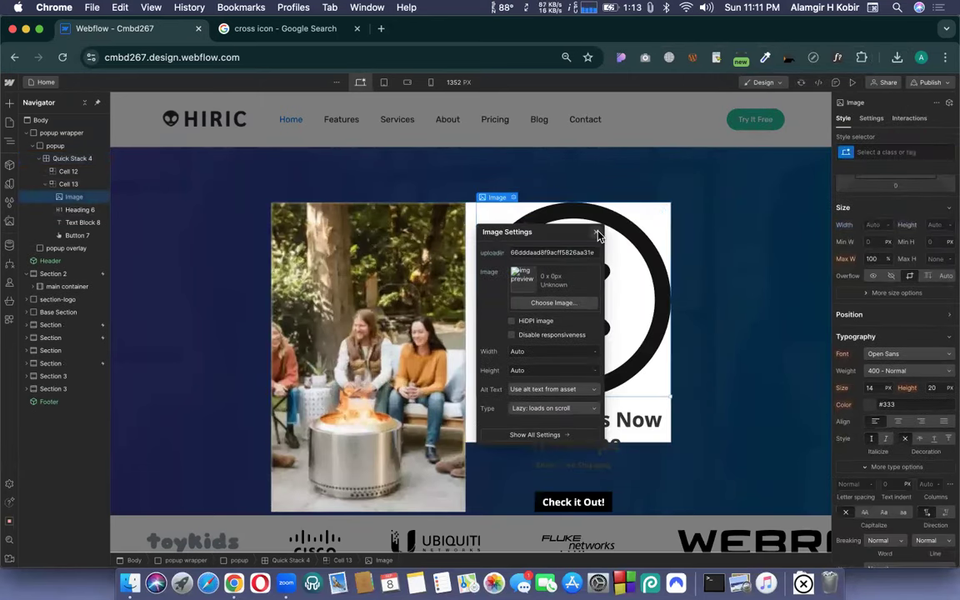
pyautogui.click(596, 233)
# Create a new class named Cross BTN for the cross icon image.
pyautogui.click(889, 149)
pyautogui.write('Cross')
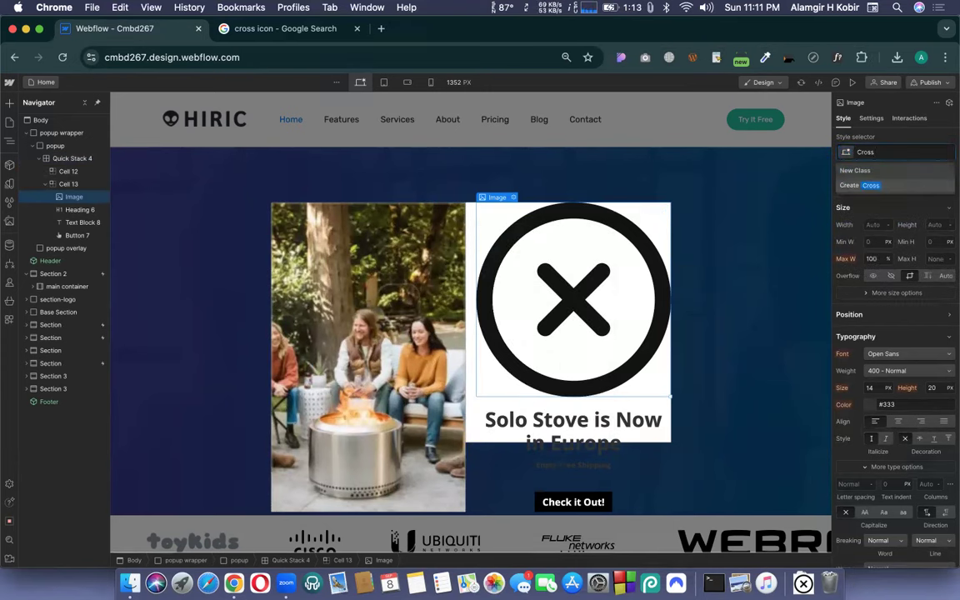
pyautogui.write(' BTN')
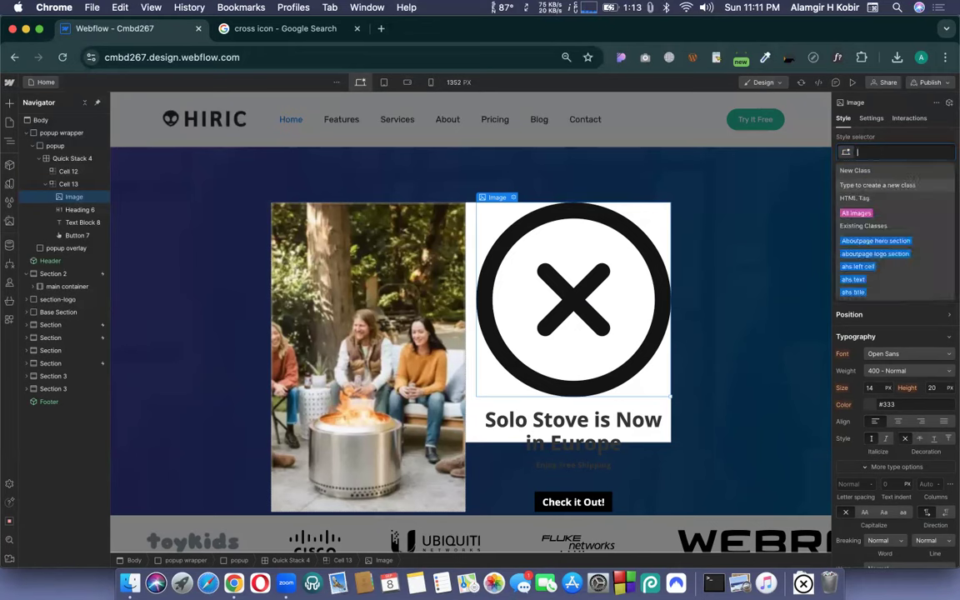
pyautogui.press('Return')
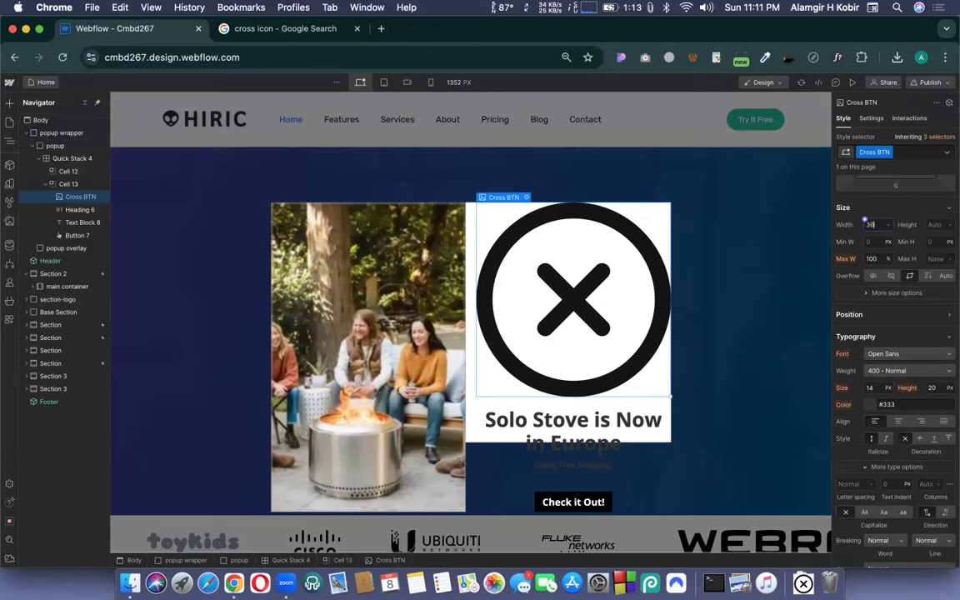
# Set the width of the Cross BTN image to 30 px.
pyautogui.write('30')
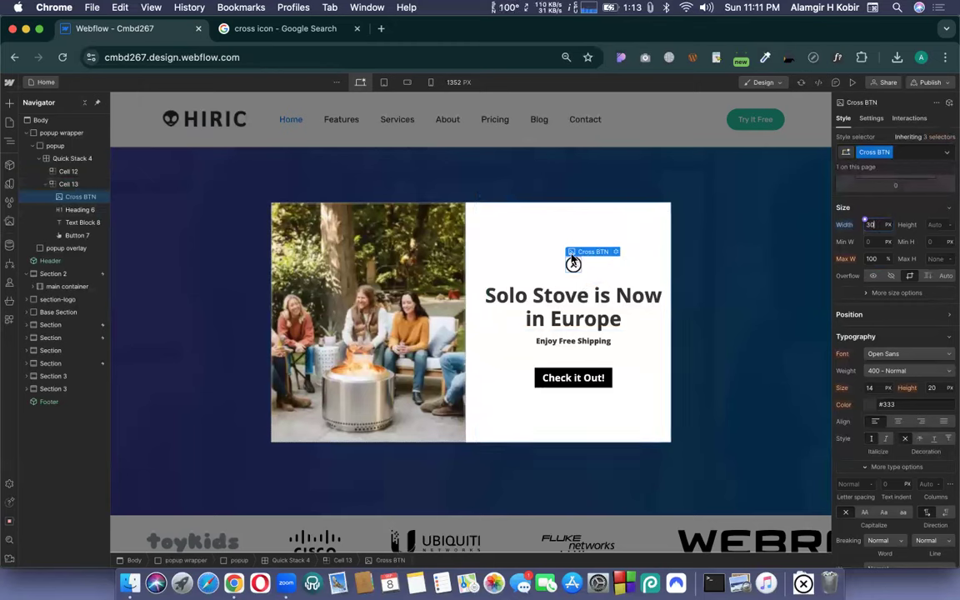
pyautogui.click(504, 243)
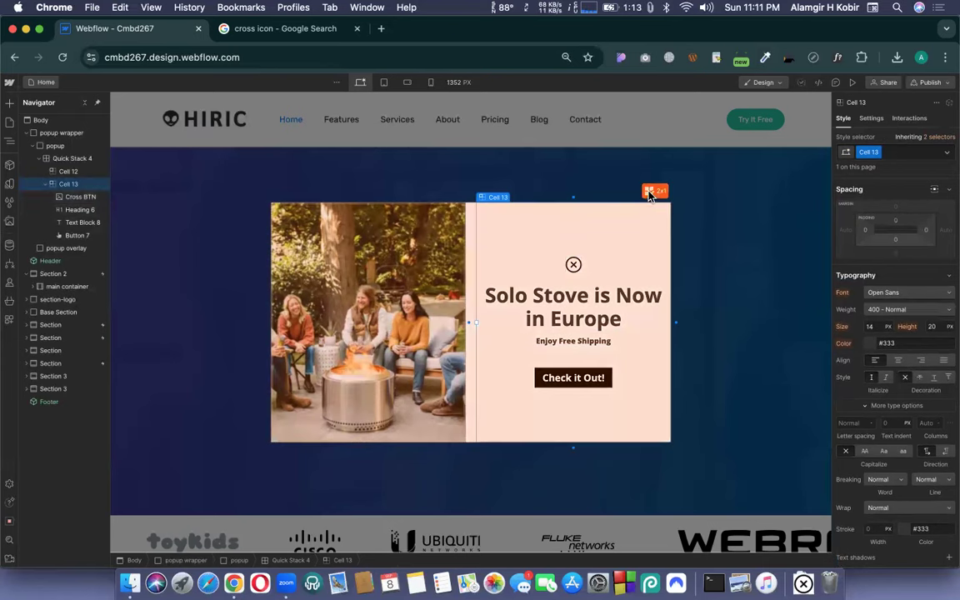
pyautogui.click(572, 267)
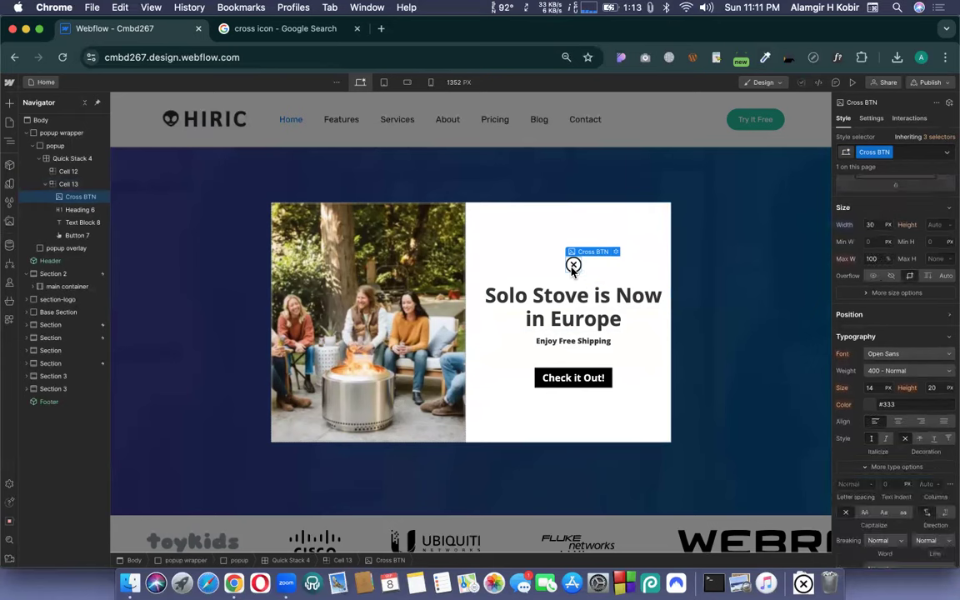
# Set the cross button's position to Absolute and anchor it to the popup's top-right corner.
pyautogui.scroll(-6, 889, 331)
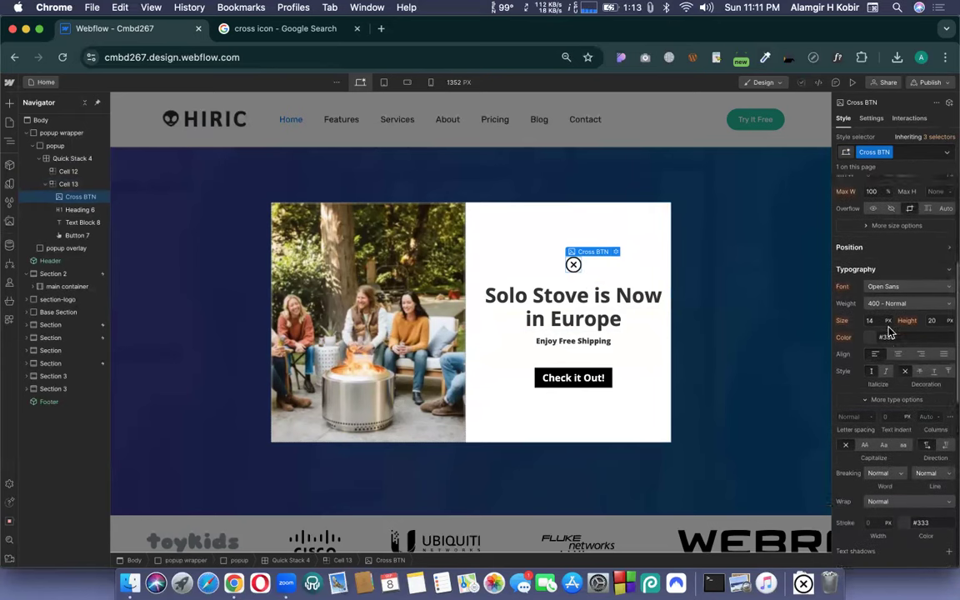
pyautogui.scroll(6, 891, 333)
pyautogui.scroll(-2, 899, 397)
pyautogui.scroll(2, 905, 408)
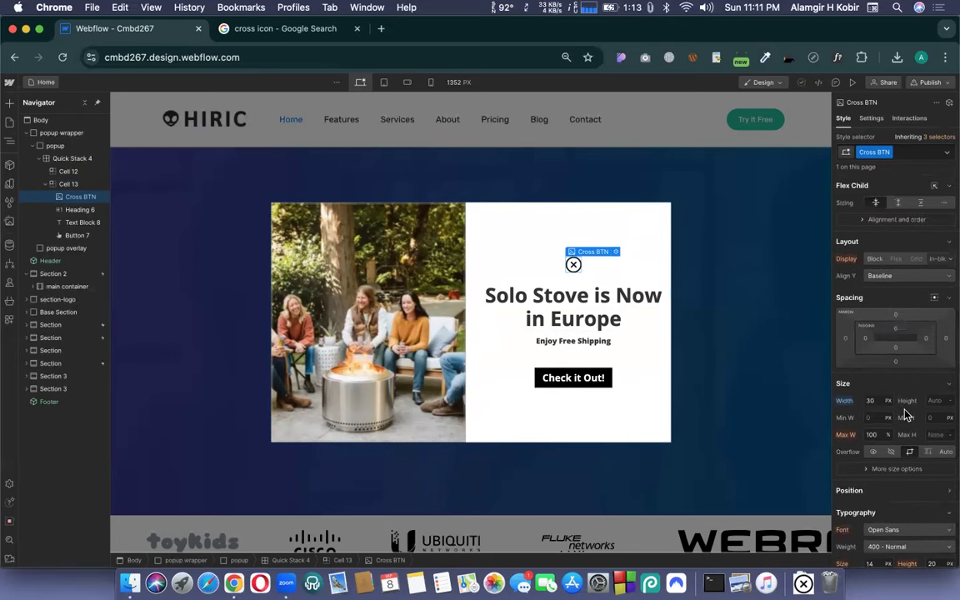
pyautogui.scroll(-5, 906, 409)
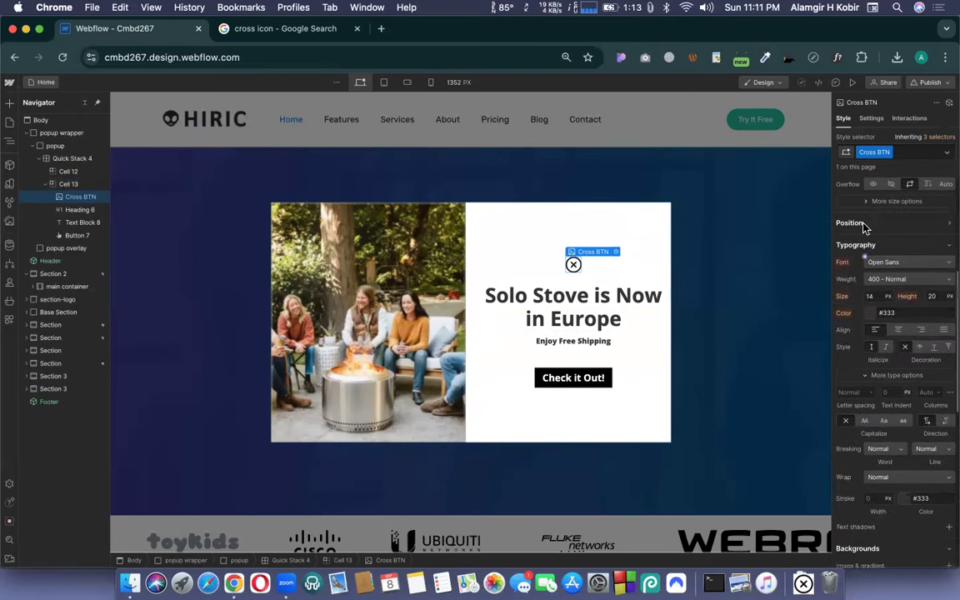
pyautogui.click(950, 225)
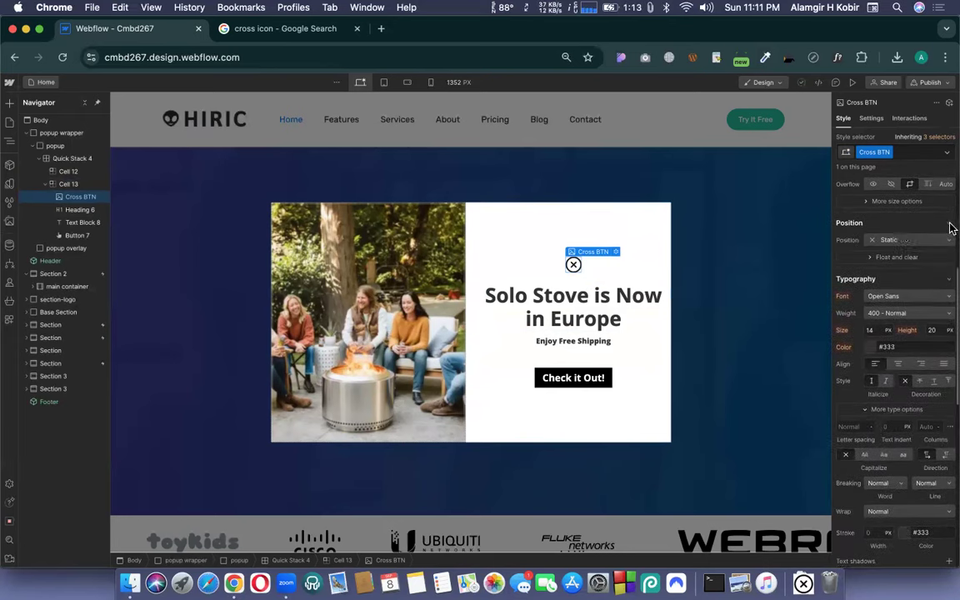
pyautogui.click(889, 242)
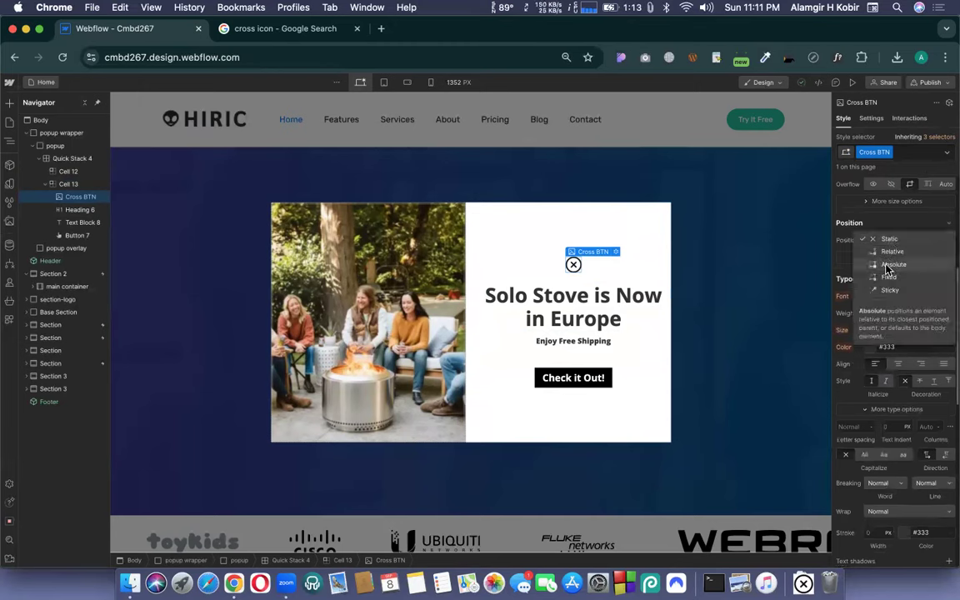
pyautogui.press('Escape')
pyautogui.click(885, 265)
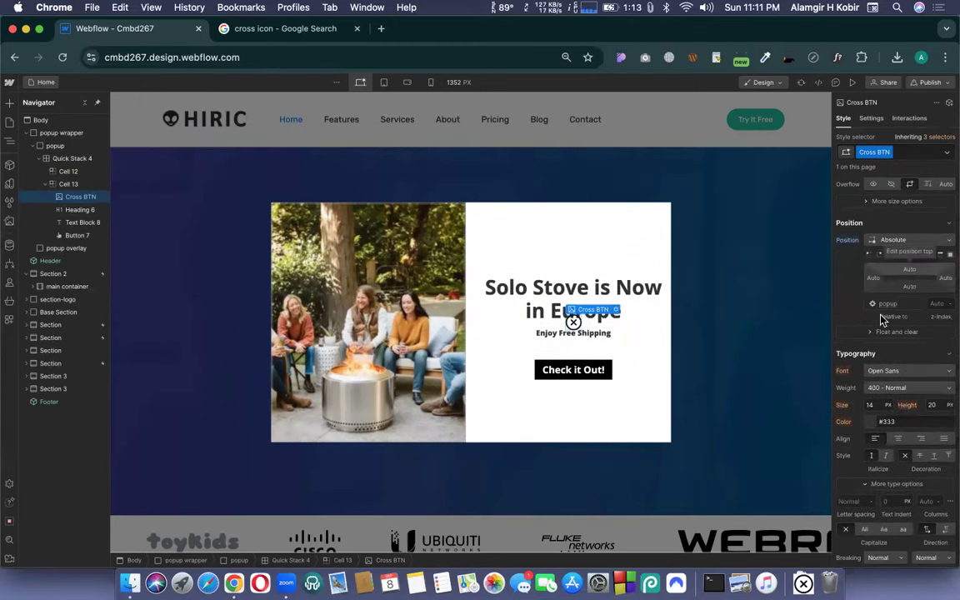
pyautogui.click(880, 260)
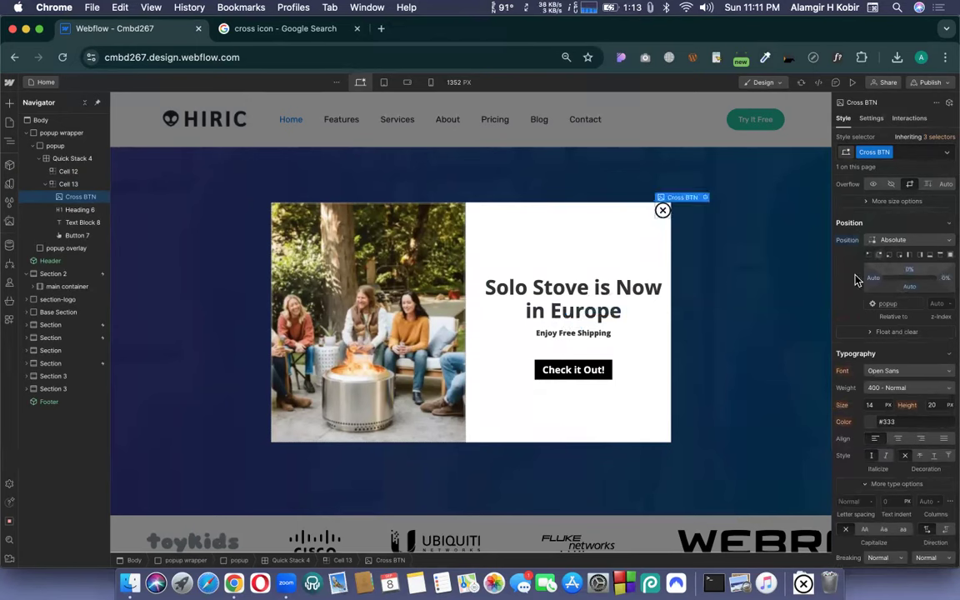
# Try a 29% top offset on the cross button and reset it to 0%.
pyautogui.moveTo(911, 265)
pyautogui.mouseDown()
pyautogui.moveTo(913, 240)
pyautogui.moveTo(913, 291)
pyautogui.moveTo(910, 275)
pyautogui.mouseUp()
pyautogui.click(909, 275)
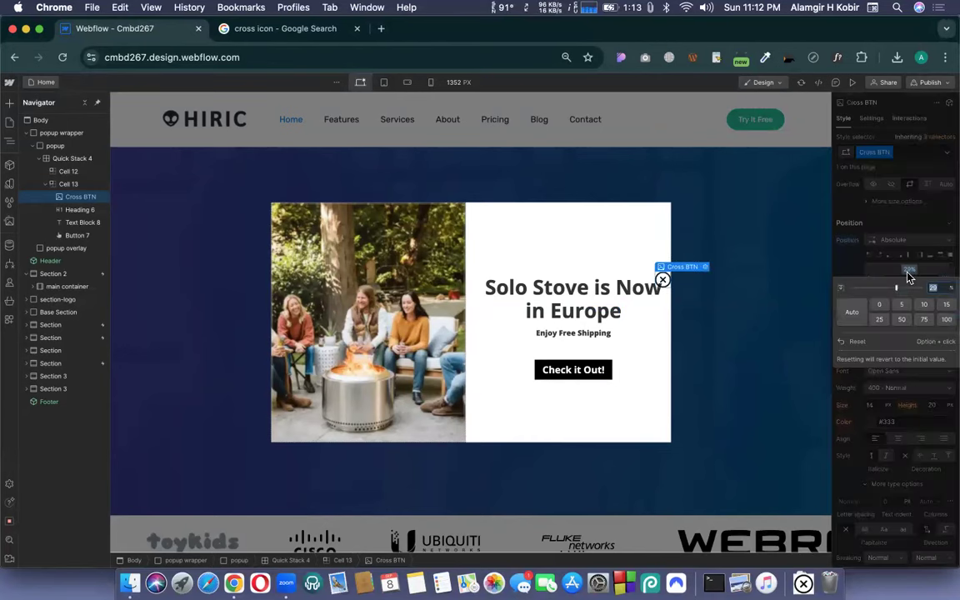
pyautogui.write('0')
pyautogui.press('Return')
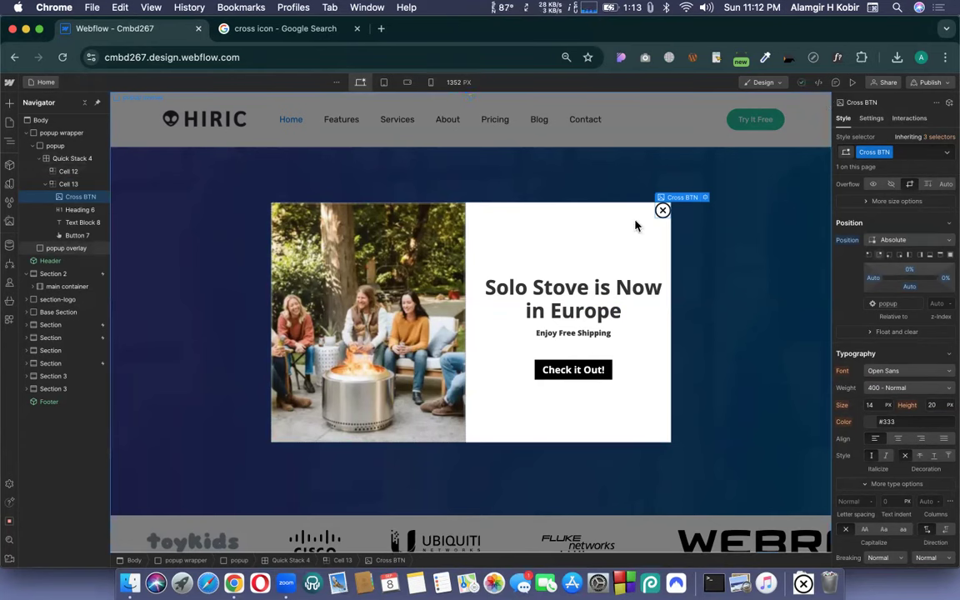
# Try Static positioning on the popup block and return it to Relative.
pyautogui.click(56, 146)
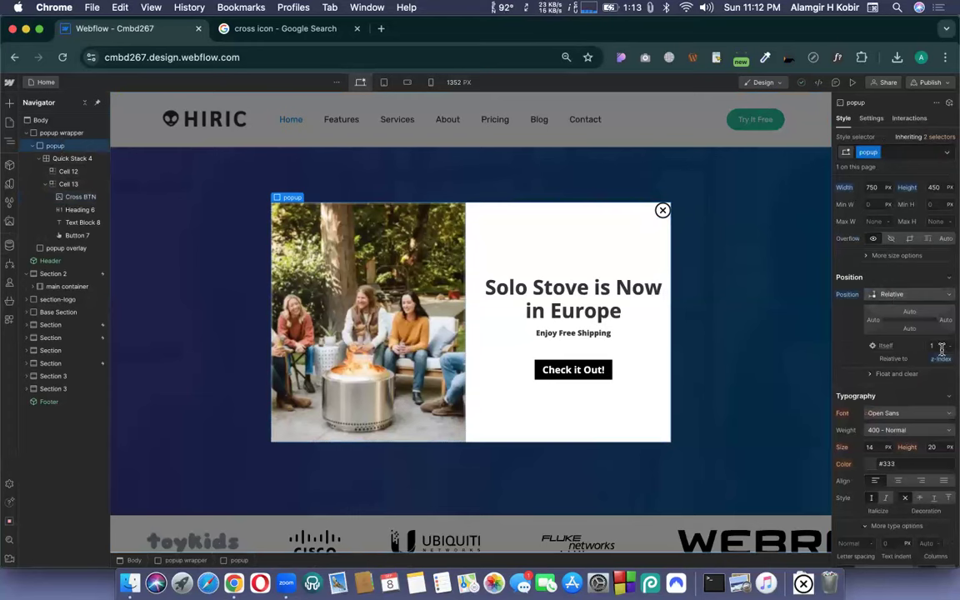
pyautogui.click(912, 298)
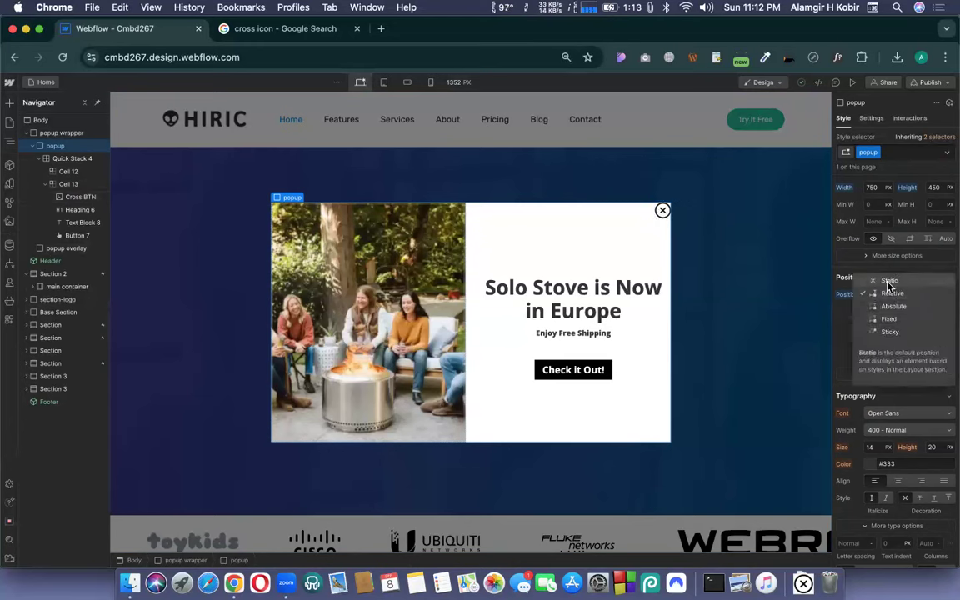
pyautogui.click(886, 283)
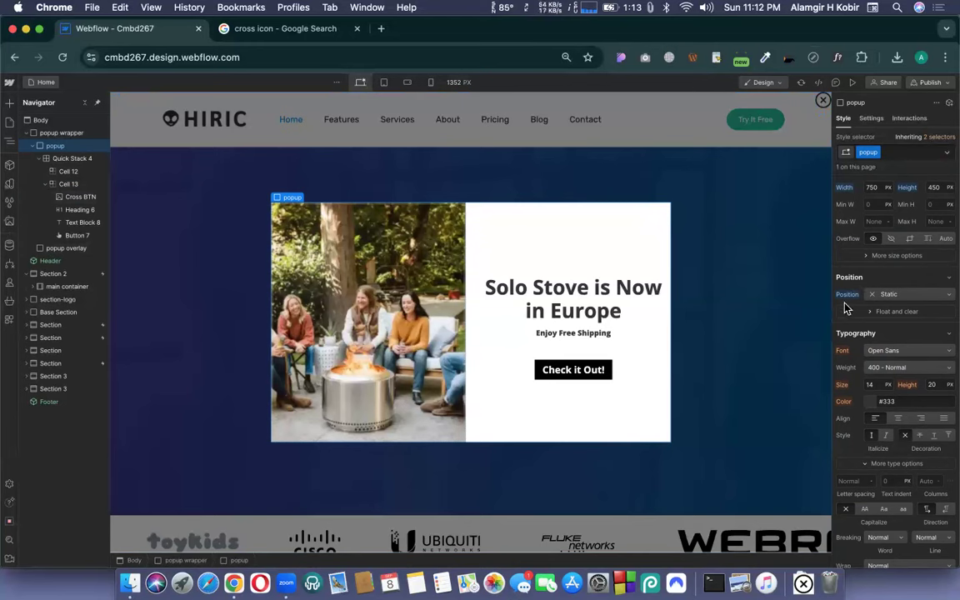
pyautogui.click(890, 297)
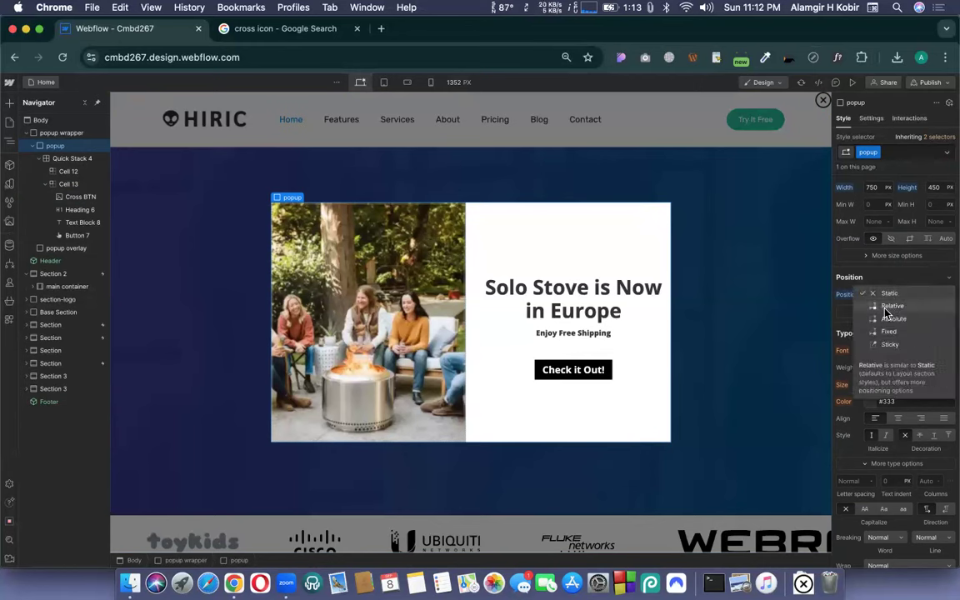
pyautogui.click(889, 305)
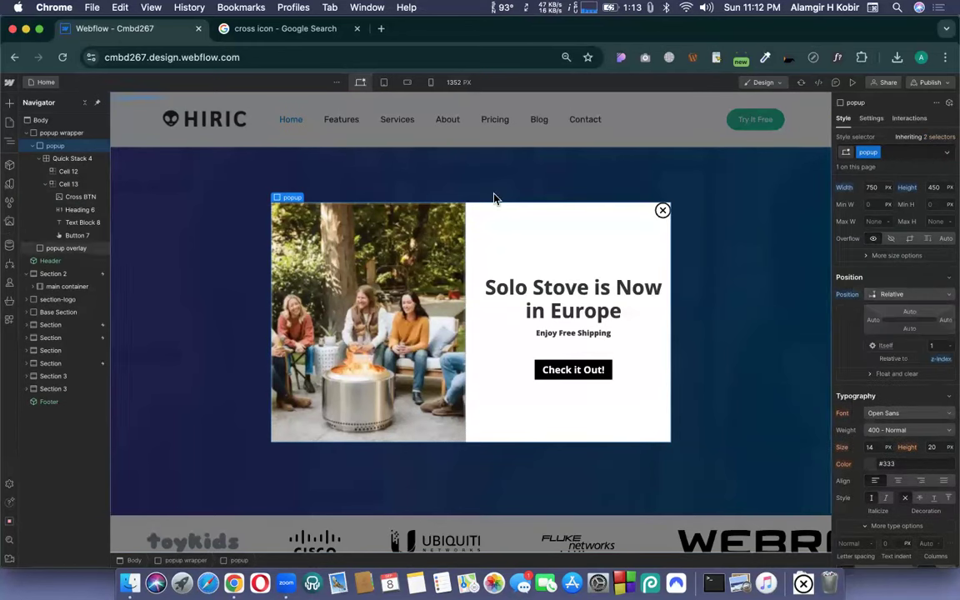
# Give the cross button a top margin and a right margin of 10 px each.
pyautogui.click(661, 211)
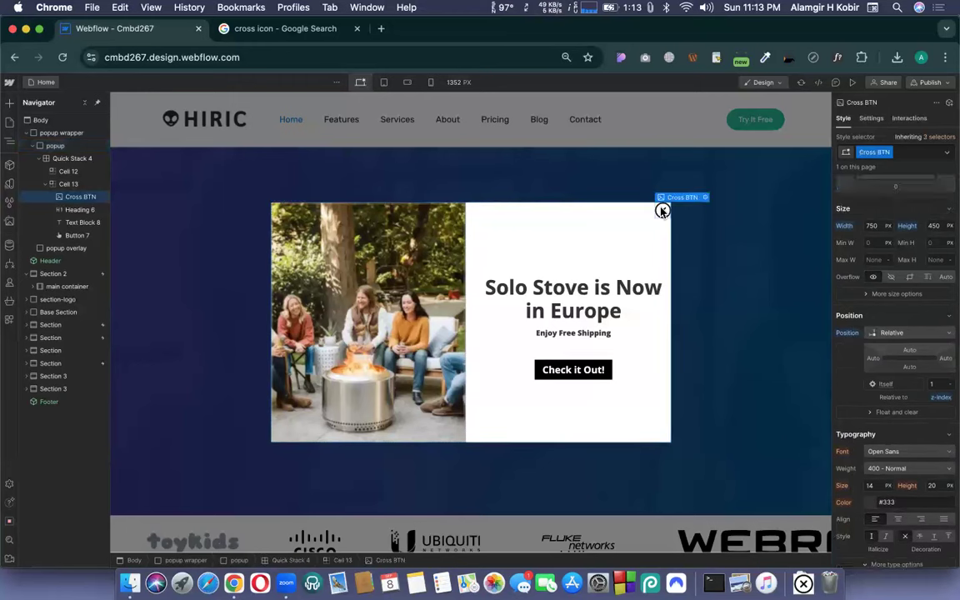
pyautogui.scroll(5, 904, 275)
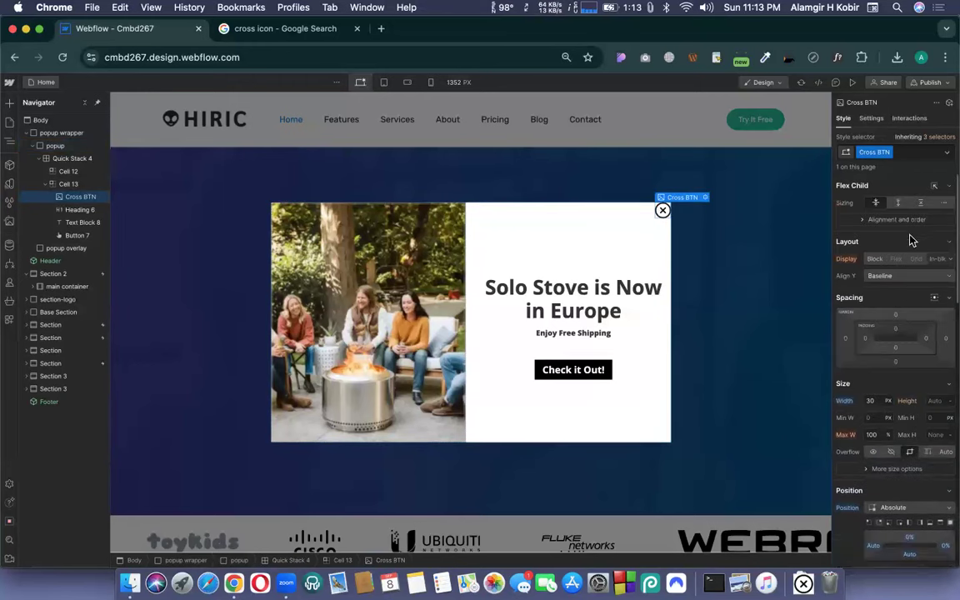
pyautogui.click(897, 315)
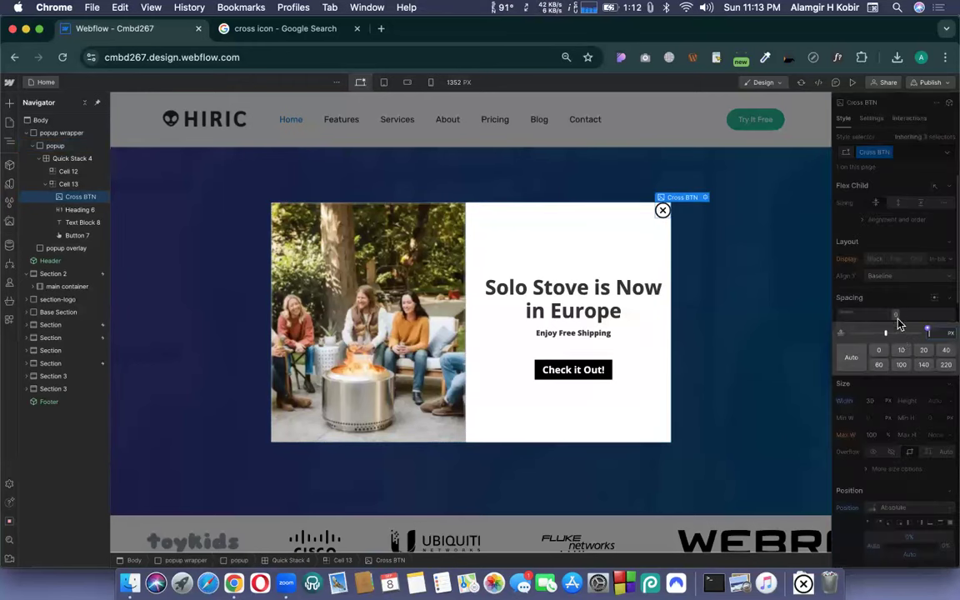
pyautogui.write('10')
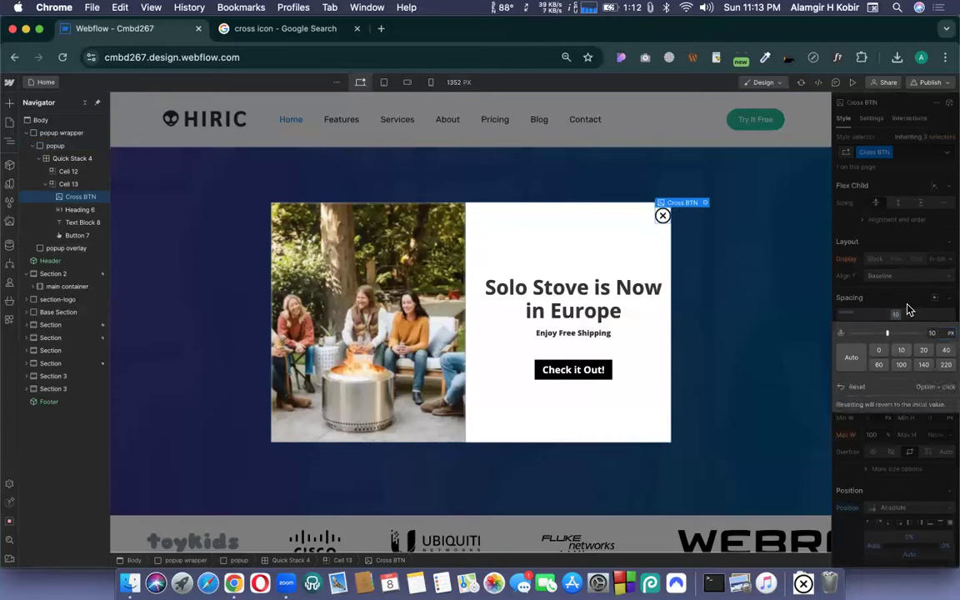
pyautogui.click(906, 304)
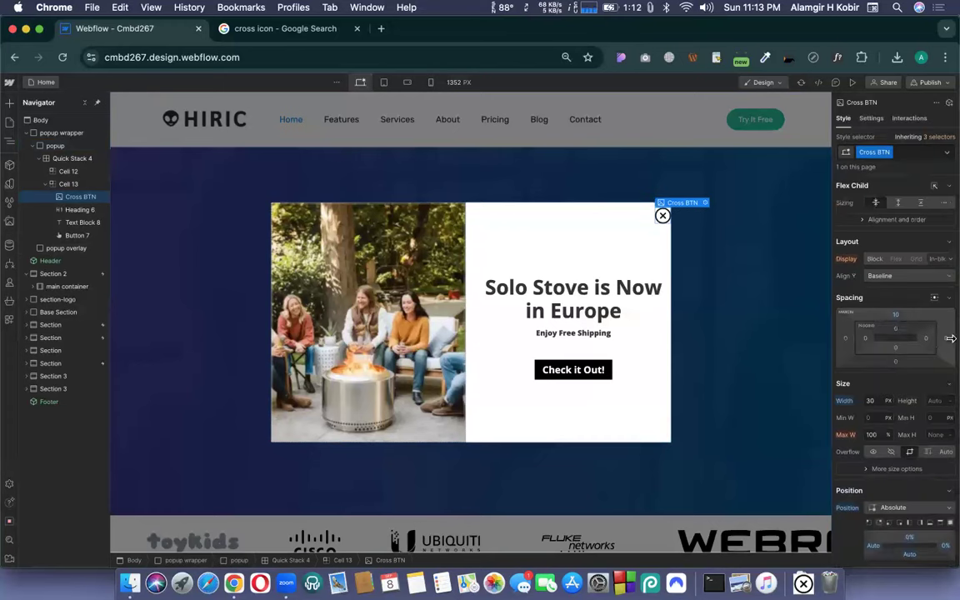
pyautogui.click(946, 338)
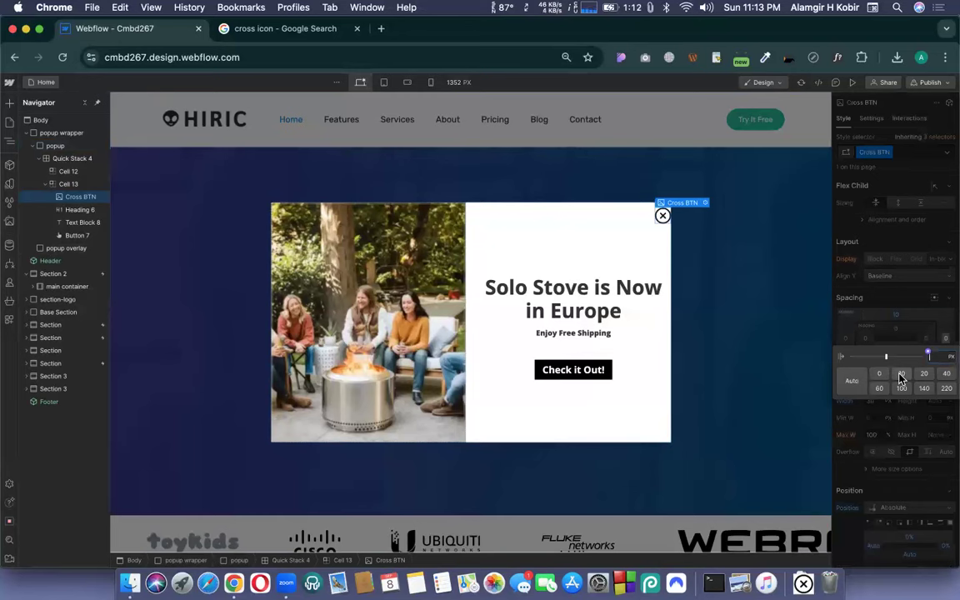
pyautogui.click(900, 374)
pyautogui.click(889, 308)
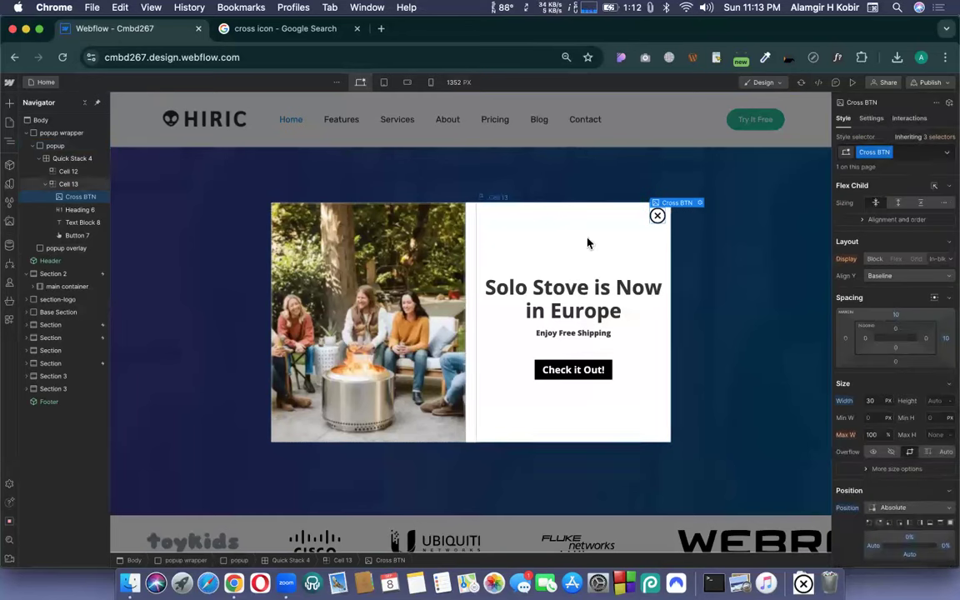
# Try moving the cross button outside the popup with a -45% top offset and a negative right offset.
pyautogui.click(608, 242)
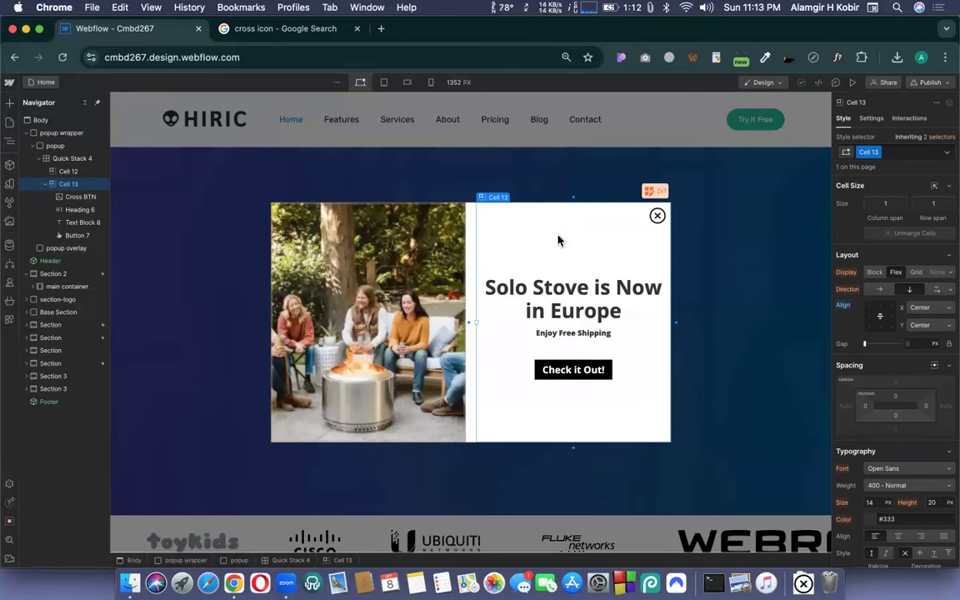
pyautogui.click(657, 218)
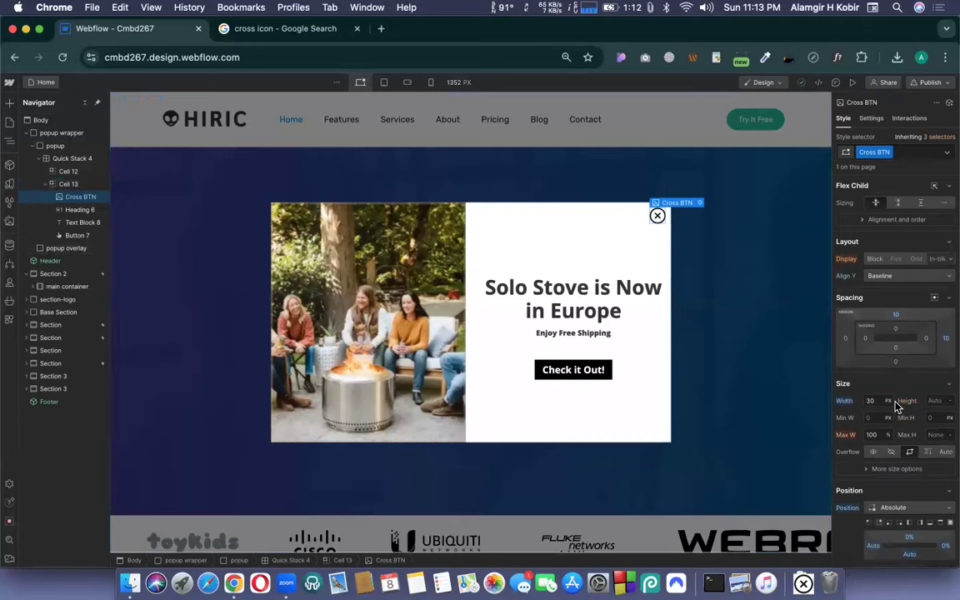
pyautogui.scroll(-5, 900, 400)
pyautogui.moveTo(914, 365); pyautogui.dragTo(915, 336)
pyautogui.moveTo(945, 370)
pyautogui.mouseDown()
pyautogui.moveTo(925, 371)
pyautogui.moveTo(951, 373)
pyautogui.mouseUp()
pyautogui.moveTo(952, 375); pyautogui.dragTo(952, 376)
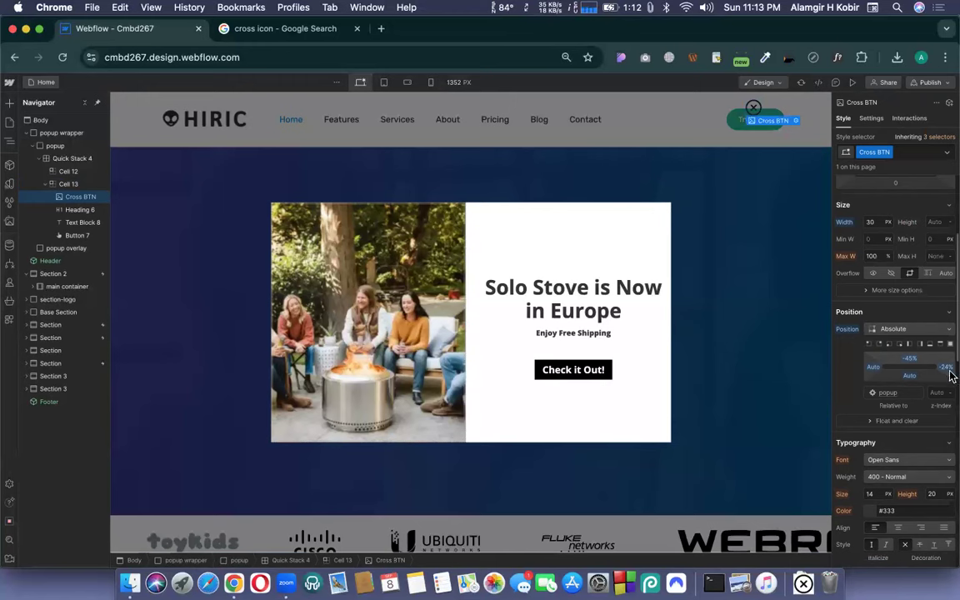
pyautogui.moveTo(942, 369); pyautogui.dragTo(950, 367)
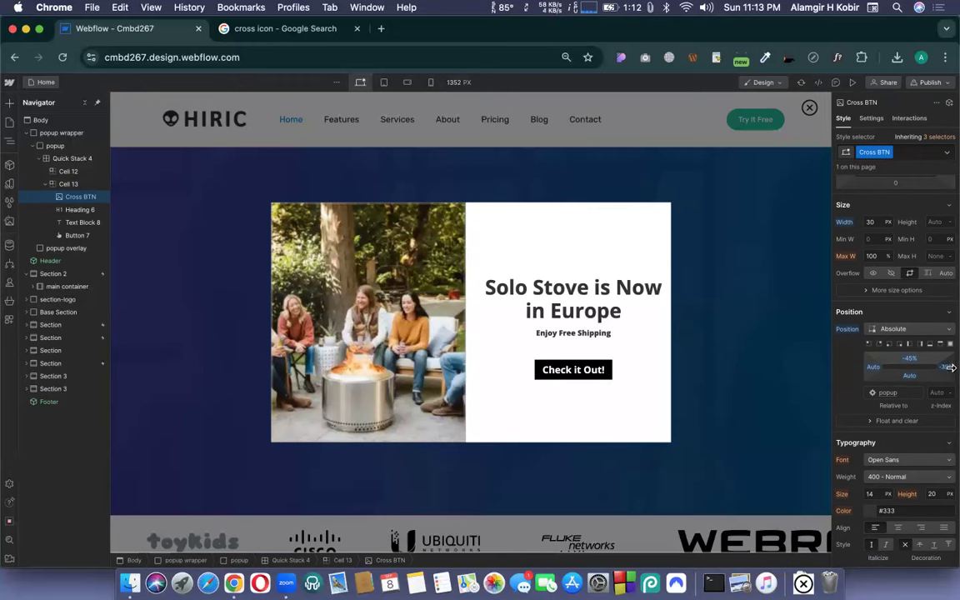
# Reset the cross button's top and right offsets to 0%.
pyautogui.click(907, 361)
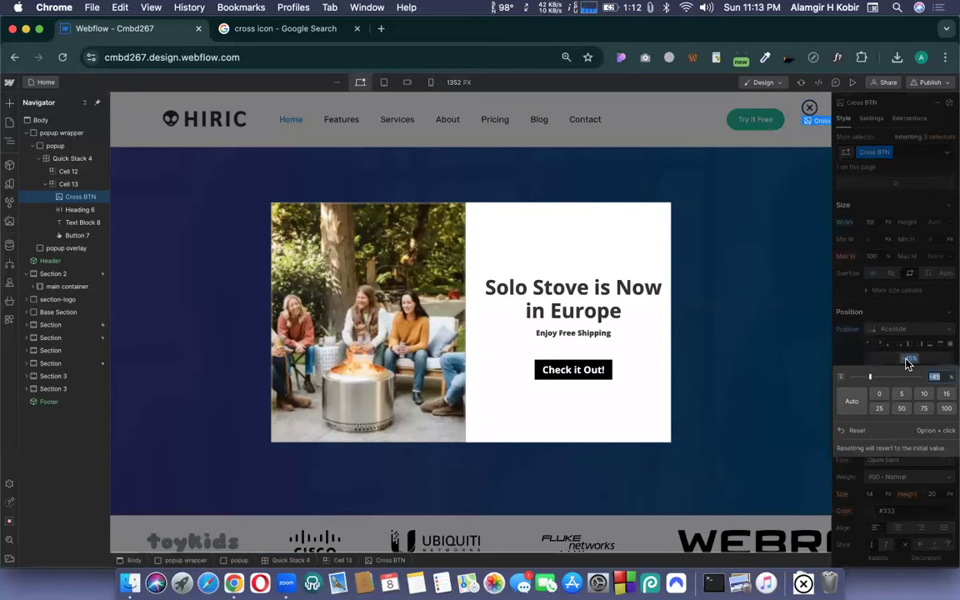
pyautogui.write('0')
pyautogui.press('Return')
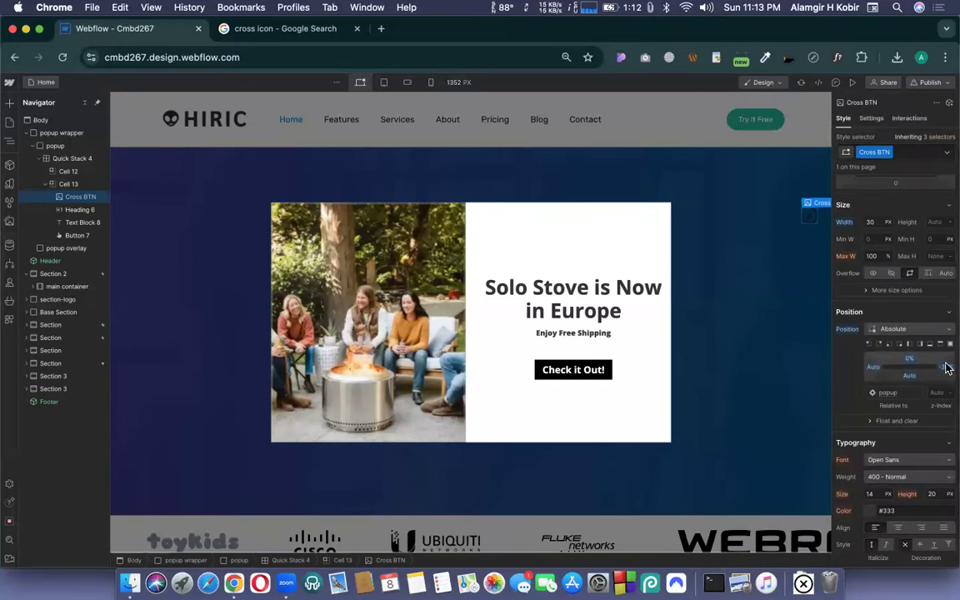
pyautogui.click(945, 367)
pyautogui.write('0')
pyautogui.press('Return')
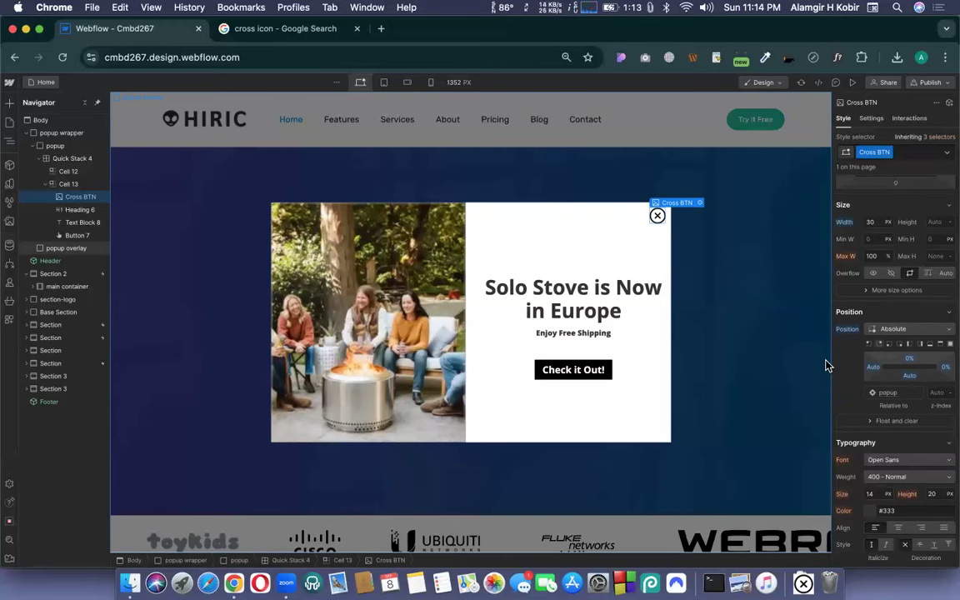
# Try a box shadow on the cross button, testing both Inside and Outside types with adjusted X offsets and a 6 px Y offset.
pyautogui.scroll(-10, 874, 389)
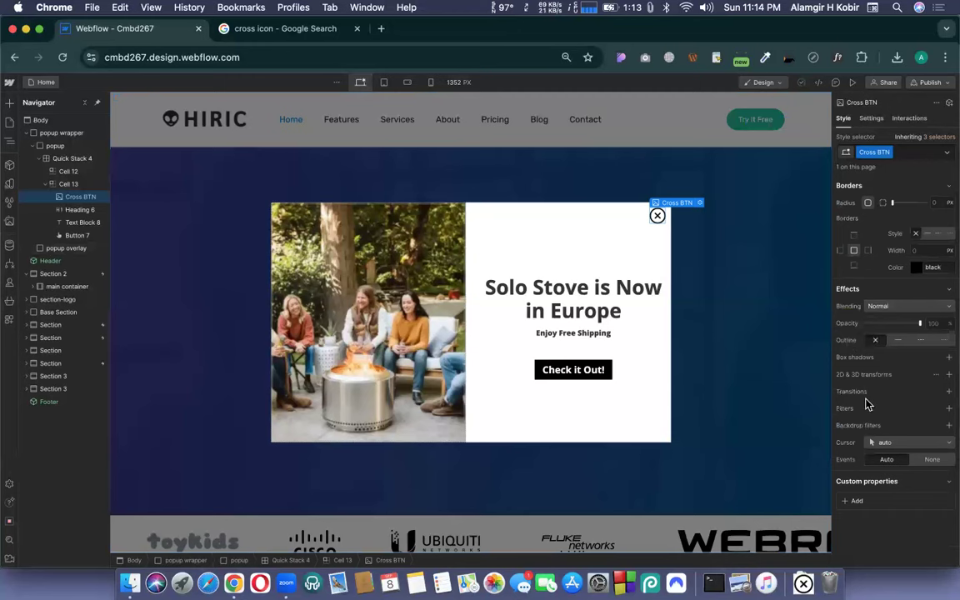
pyautogui.scroll(1, 871, 399)
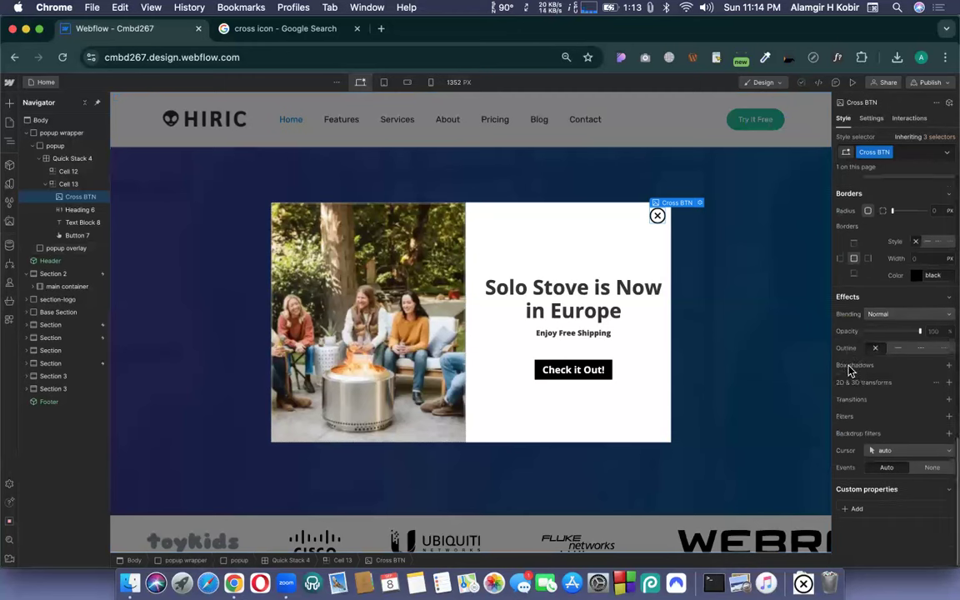
pyautogui.click(948, 365)
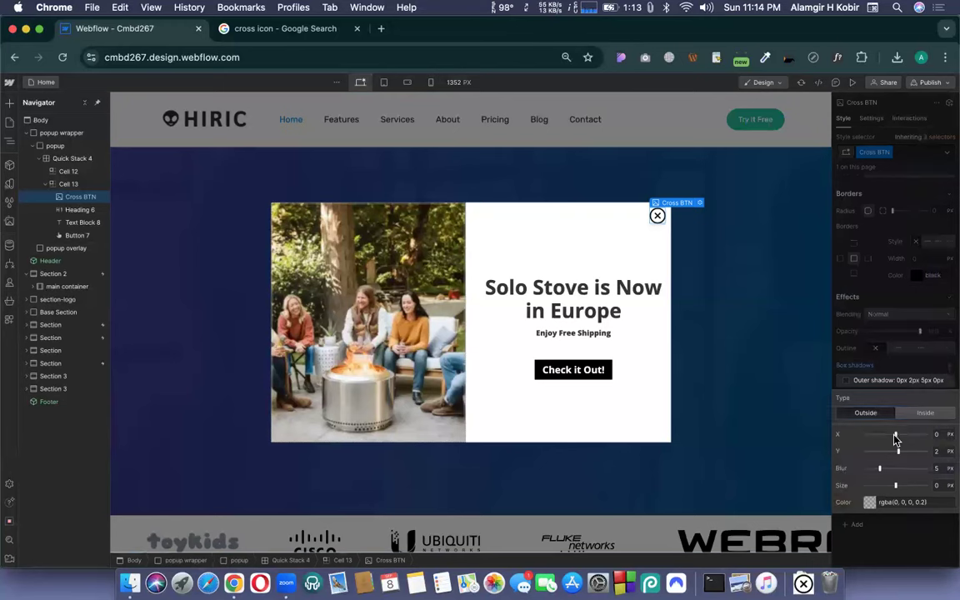
pyautogui.moveTo(895, 436); pyautogui.dragTo(906, 452)
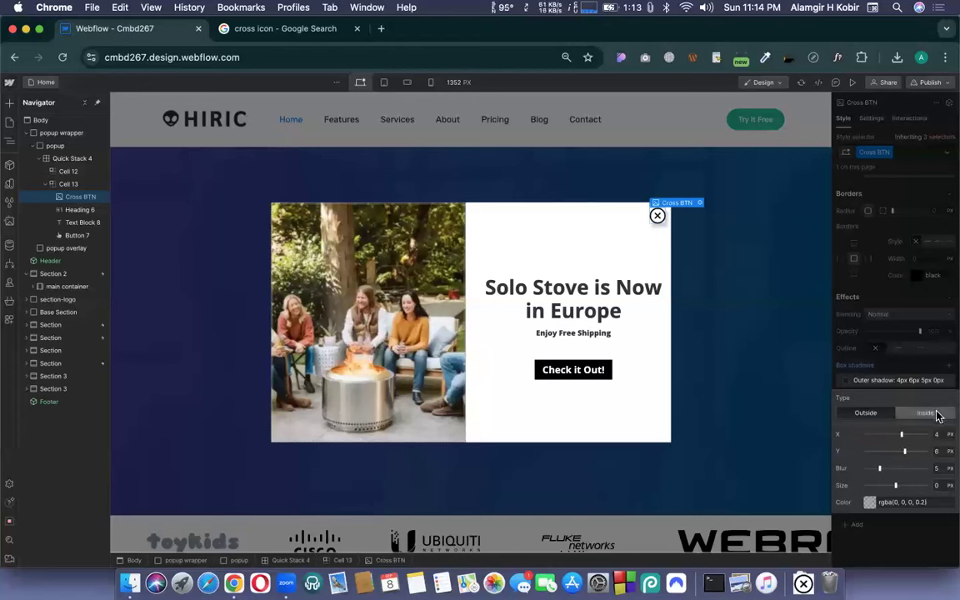
pyautogui.click(935, 414)
pyautogui.moveTo(904, 437); pyautogui.dragTo(913, 436)
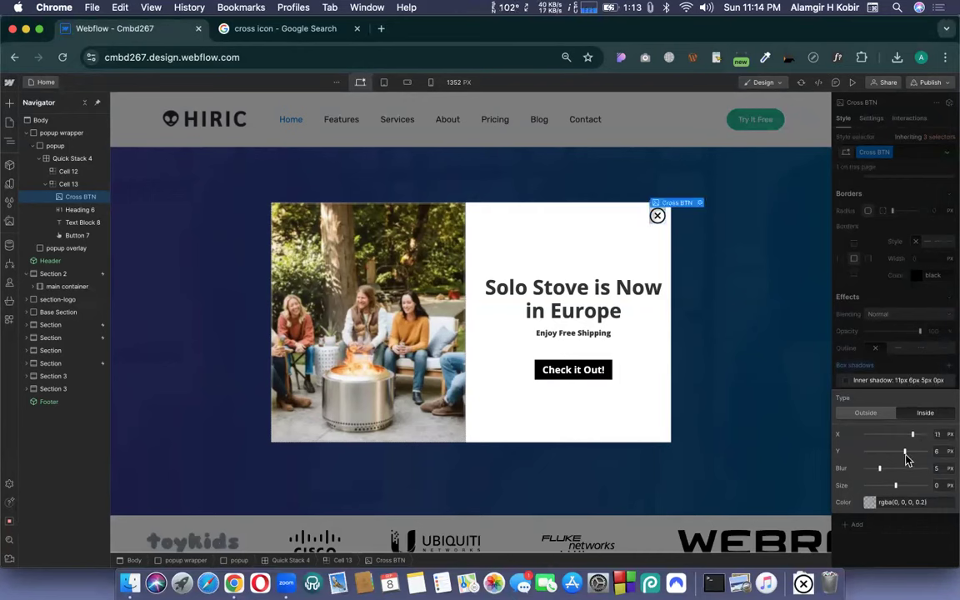
pyautogui.click(866, 413)
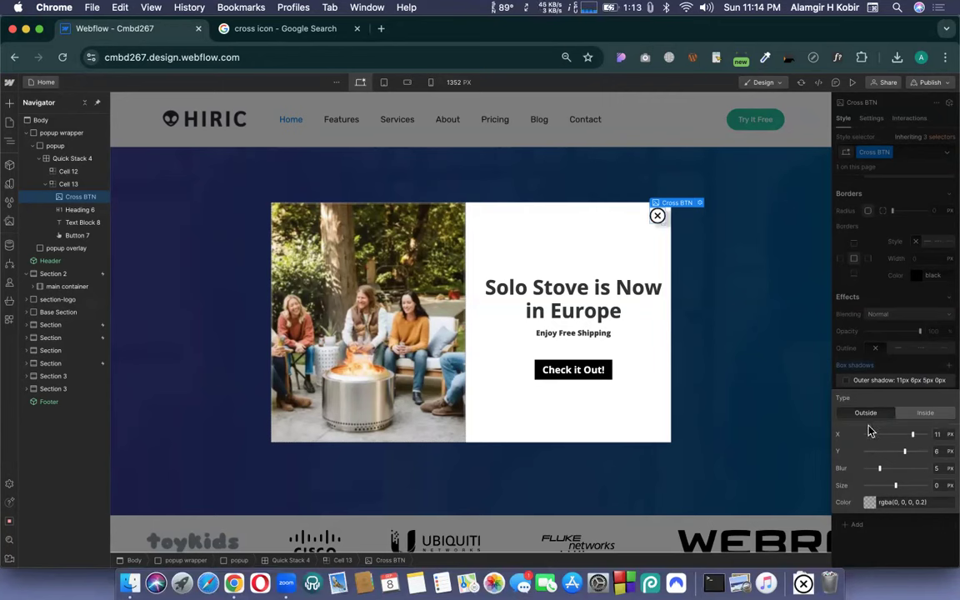
pyautogui.moveTo(913, 434); pyautogui.dragTo(904, 434)
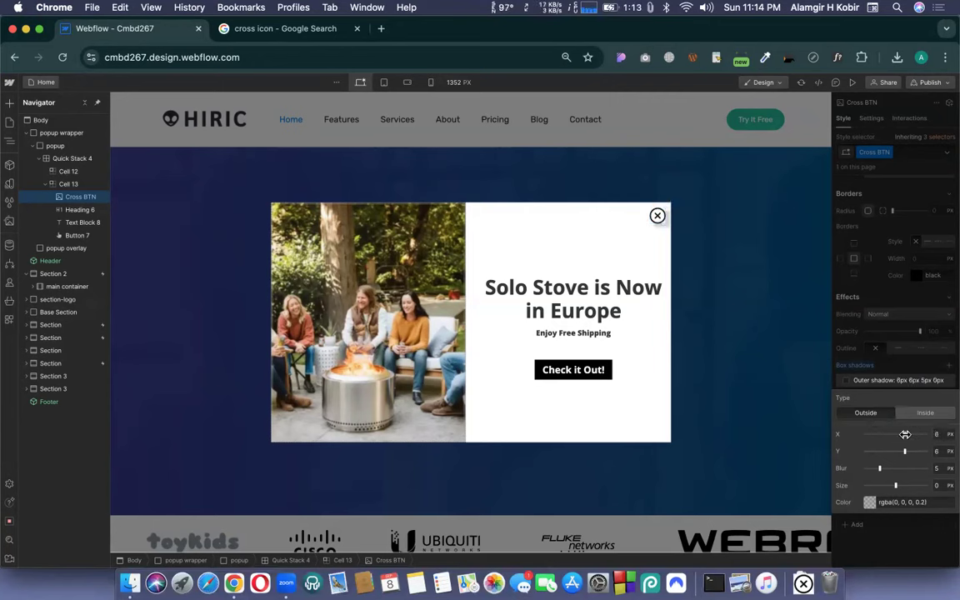
# Remove the box shadow from the cross button.
pyautogui.click(885, 346)
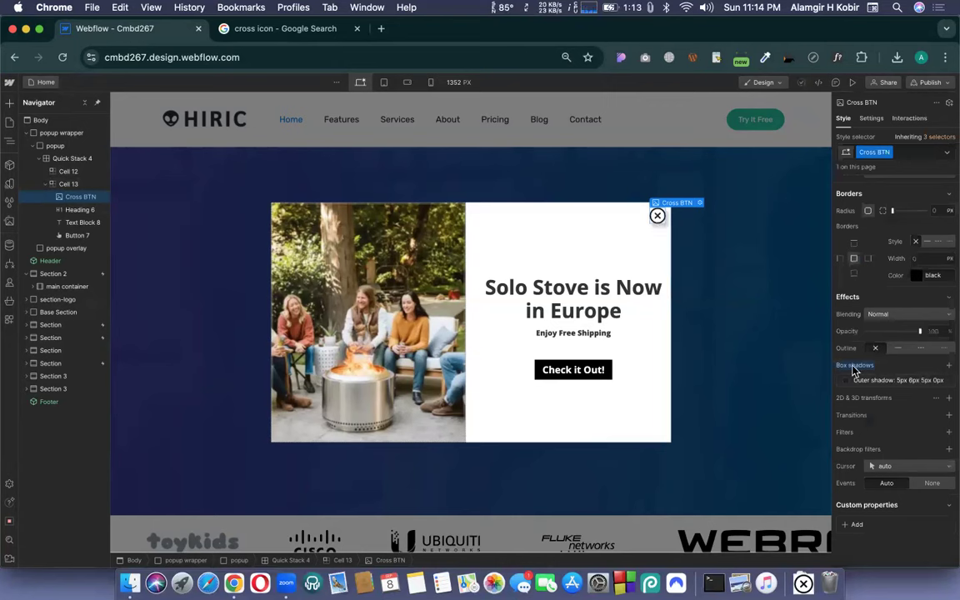
pyautogui.moveTo(936, 381)
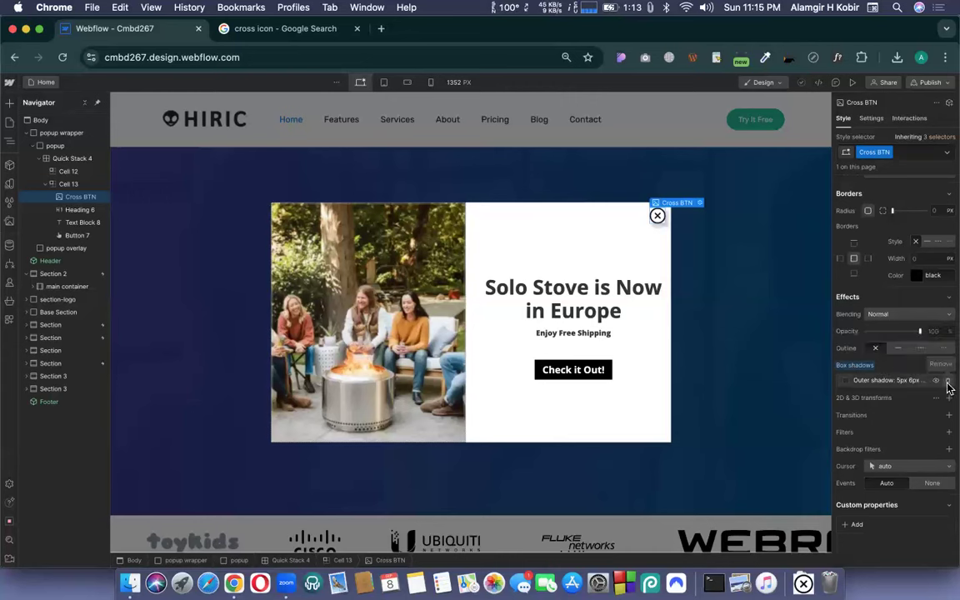
pyautogui.click(947, 380)
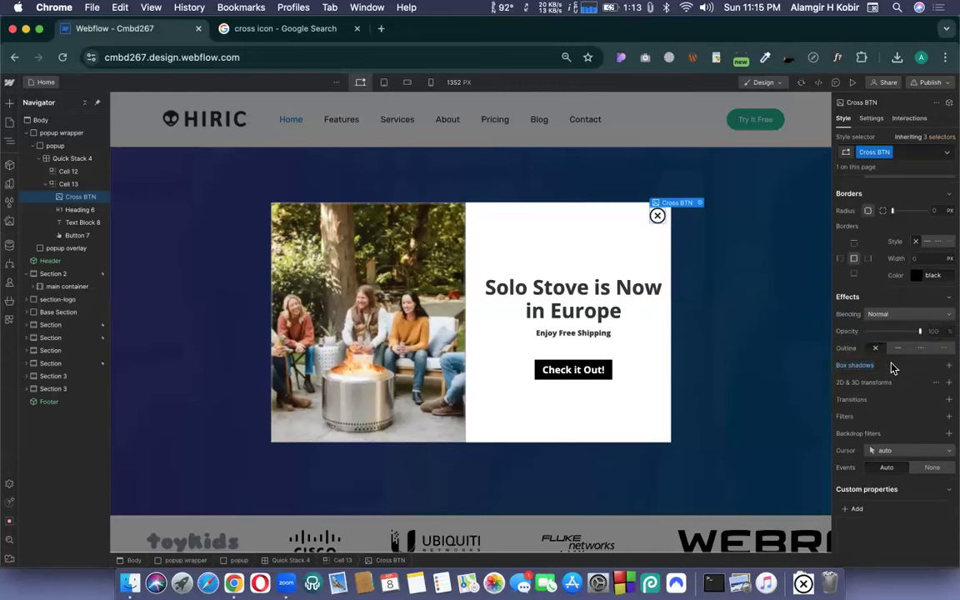
pyautogui.scroll(1, 883, 375)
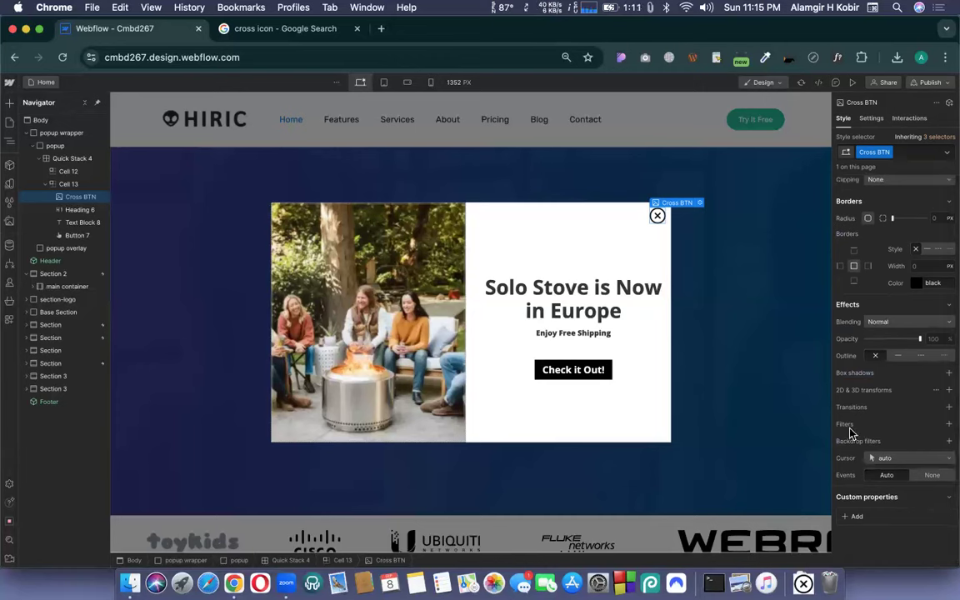
pyautogui.scroll(3, 848, 433)
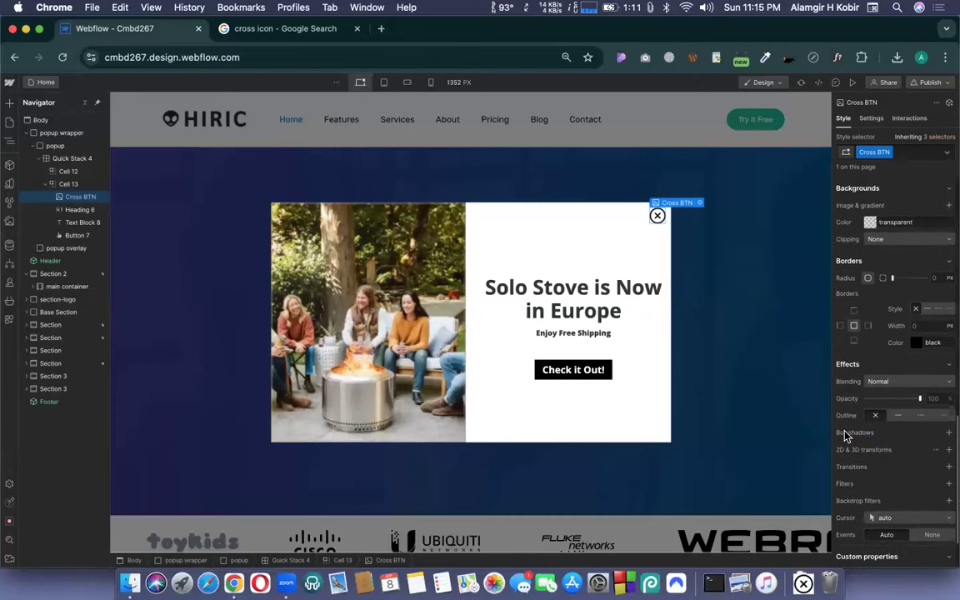
pyautogui.scroll(-4, 846, 435)
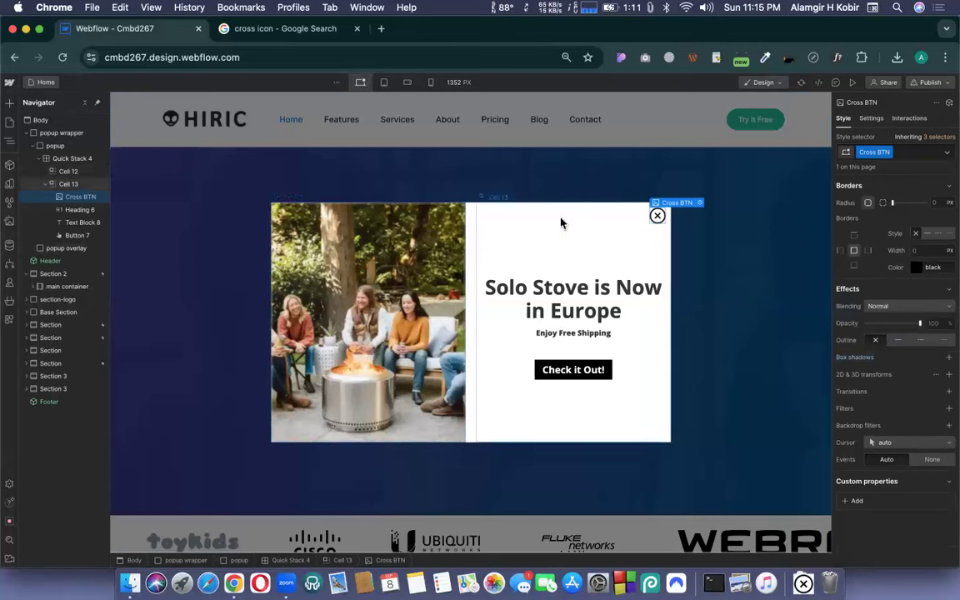
# Preview the site and check how the popup and its cross button behave while the page scrolls.
pyautogui.click(852, 83)
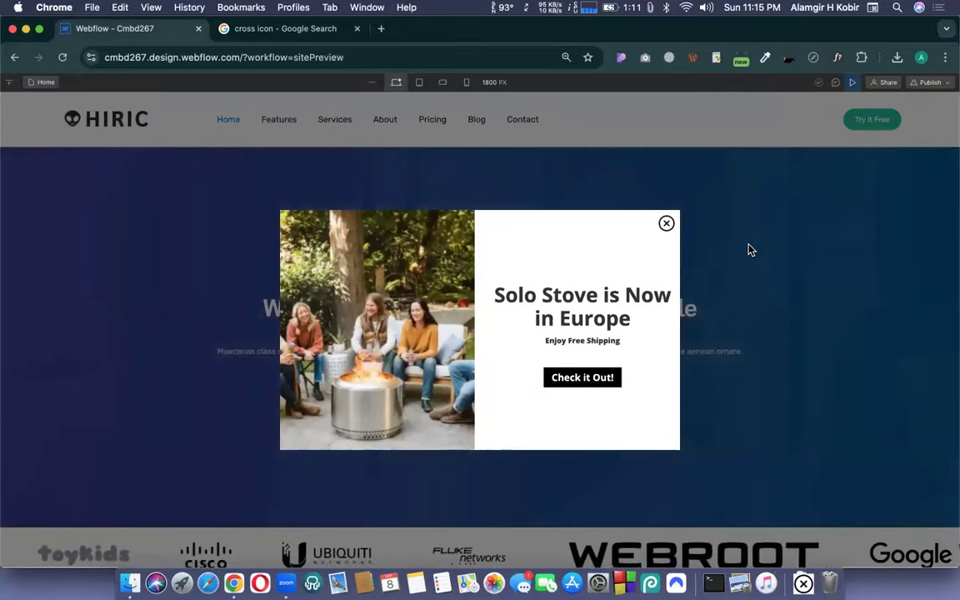
pyautogui.scroll(-5, 731, 300)
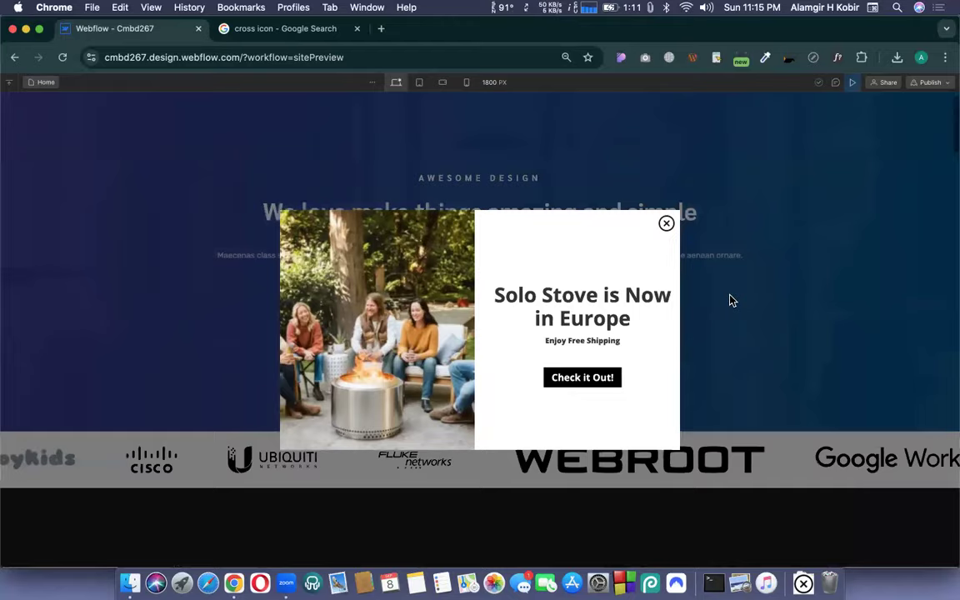
pyautogui.scroll(5, 730, 300)
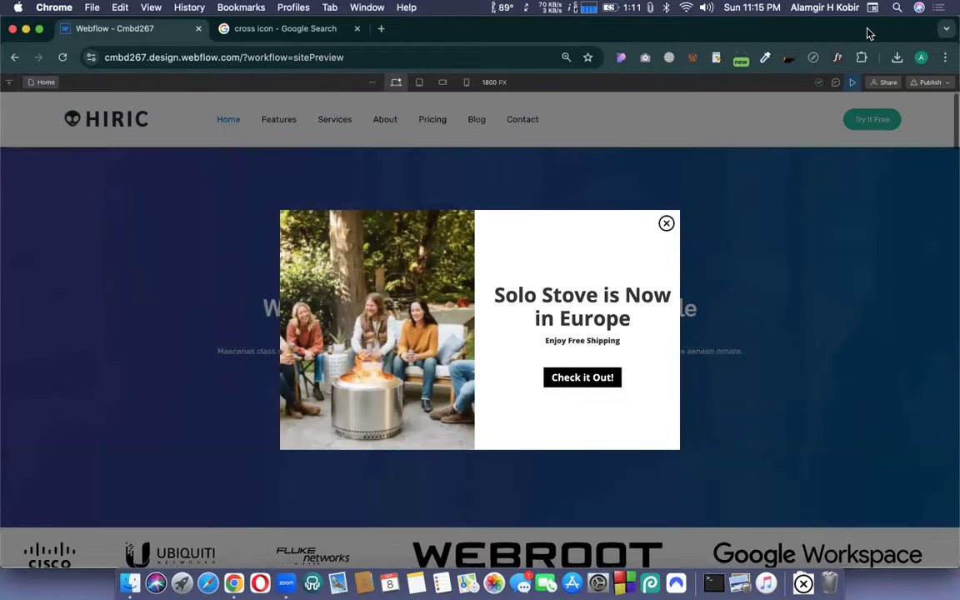
pyautogui.click(852, 81)
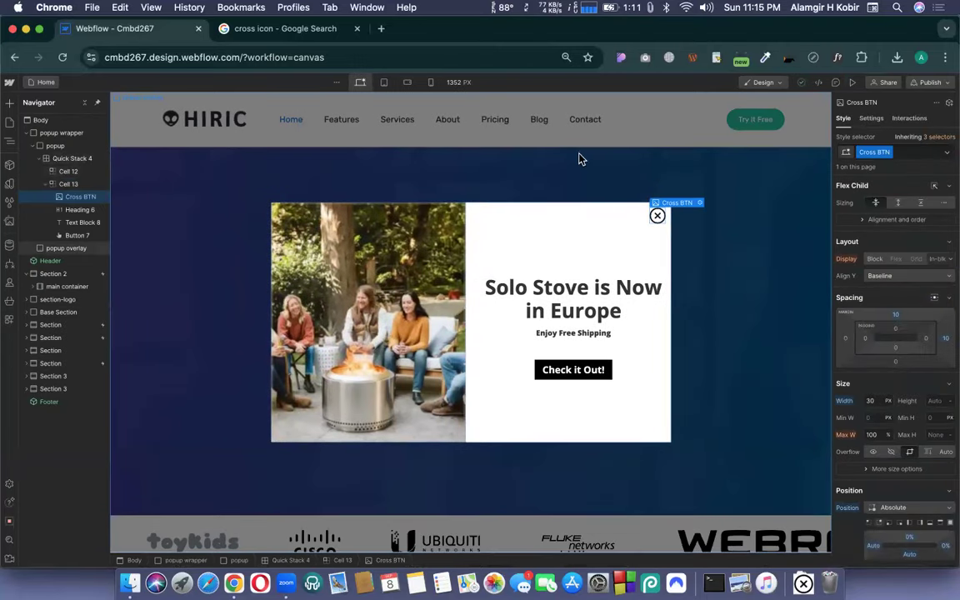
# Hide the popup wrapper by setting its display to None.
pyautogui.click(29, 133)
pyautogui.click(56, 135)
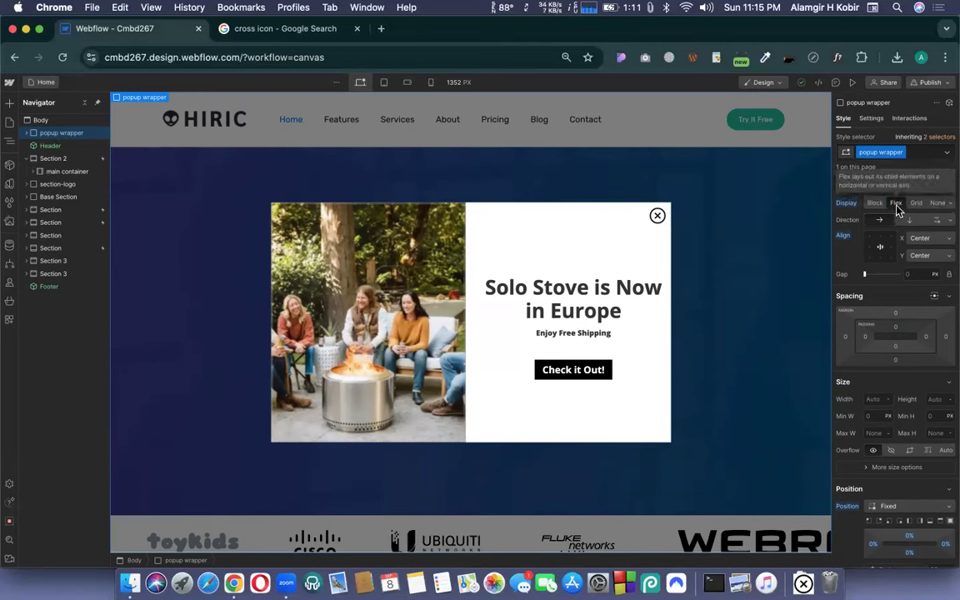
pyautogui.click(938, 204)
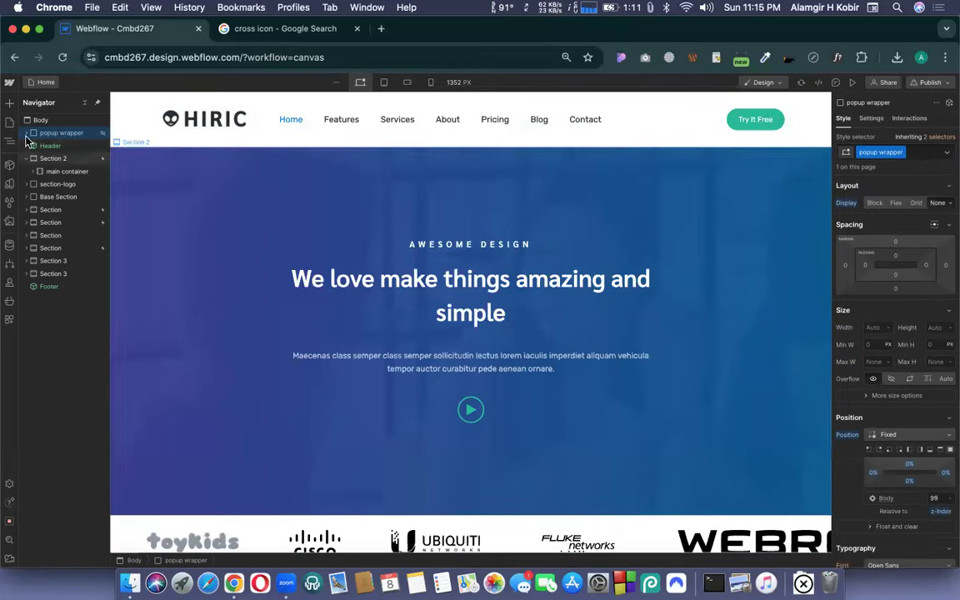
pyautogui.scroll(-2, 561, 217)
pyautogui.scroll(2, 561, 216)
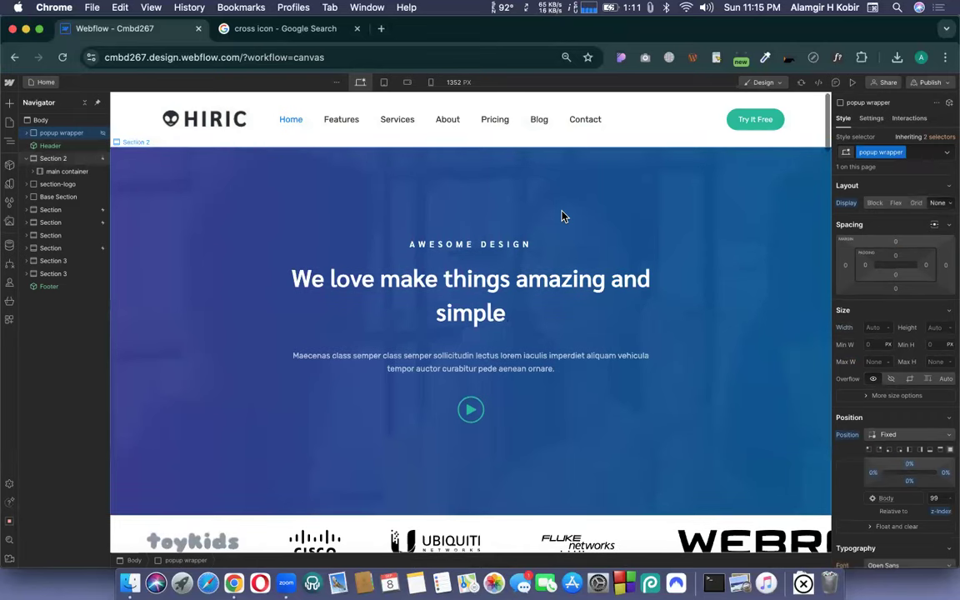
# Replace the play icon in the hero section with a copy of the header's Try It Free button.
pyautogui.doubleClick(744, 121)
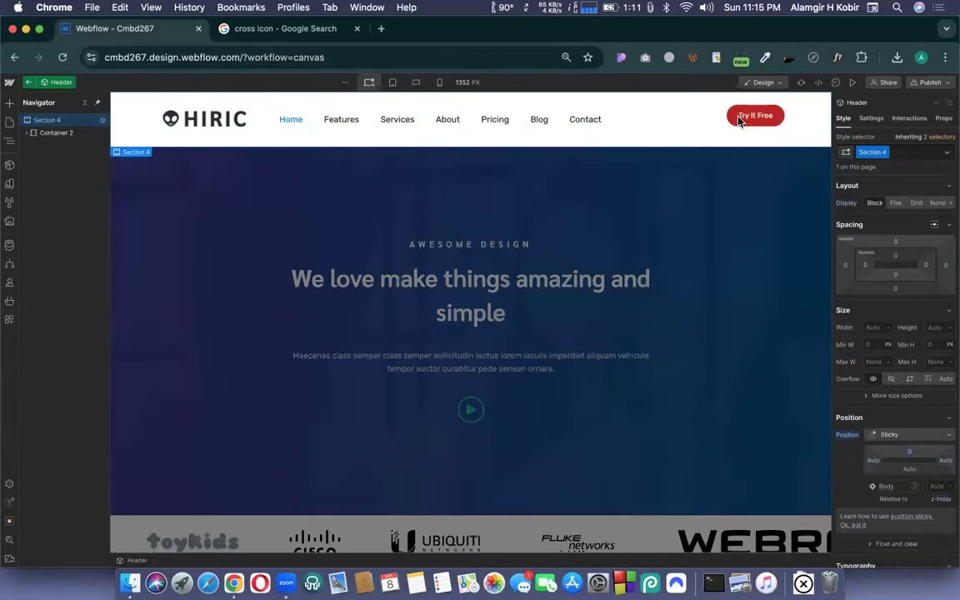
pyautogui.click(738, 118)
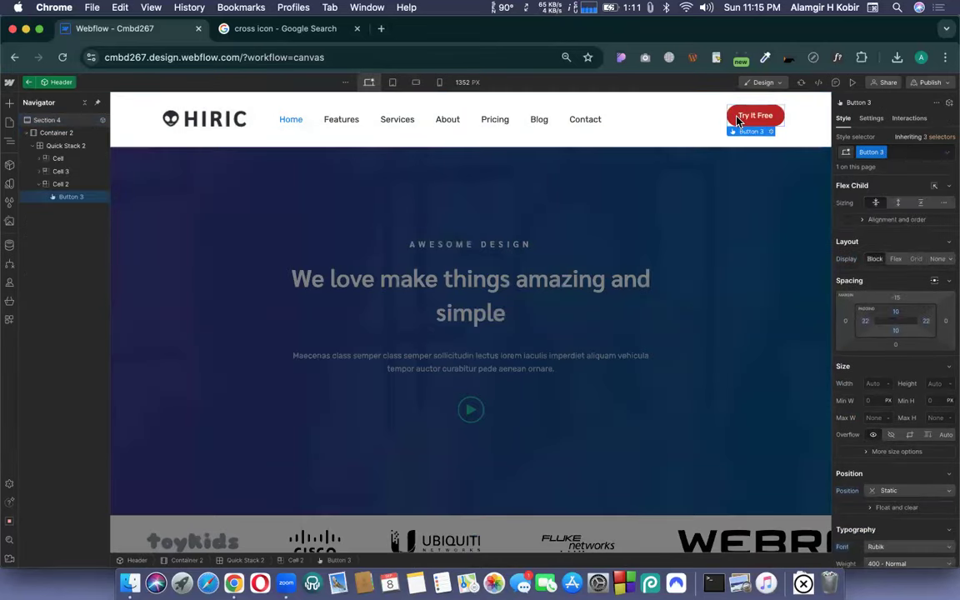
pyautogui.click(470, 418)
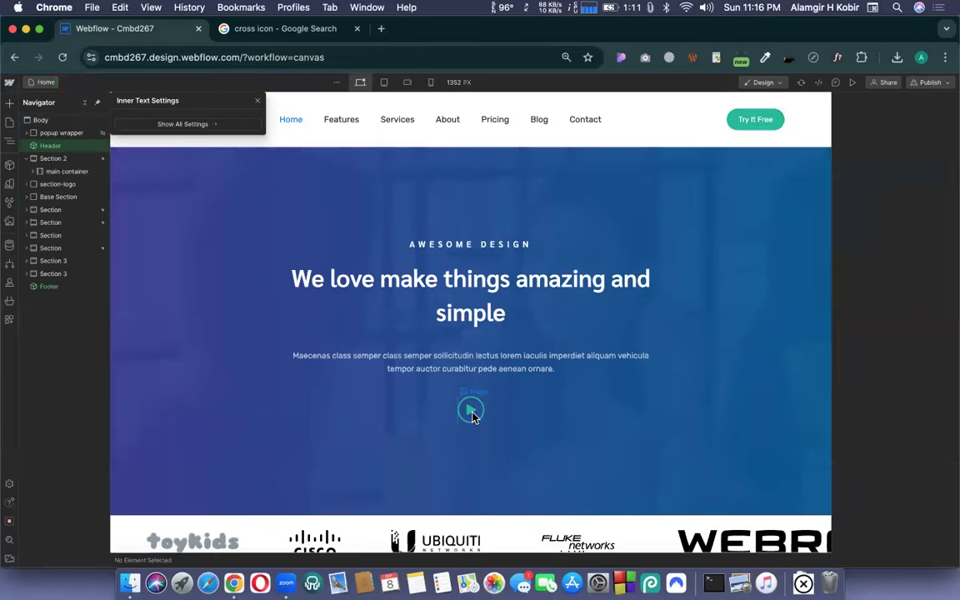
pyautogui.click(471, 413)
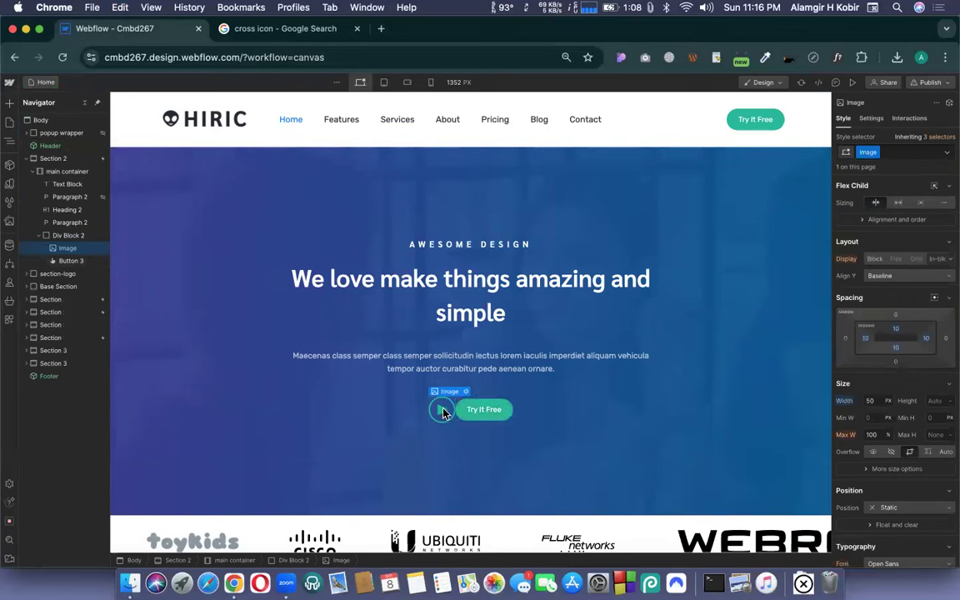
pyautogui.press('Delete')
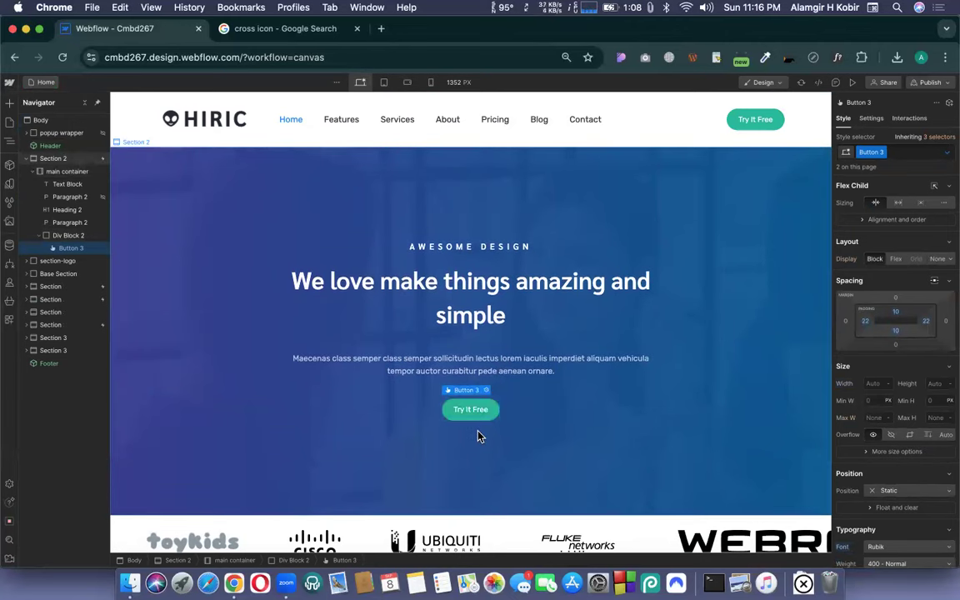
# Add a Mouse click (tap) interaction to the hero's Try It Free button with the Flip action on 1st click.
pyautogui.click(910, 119)
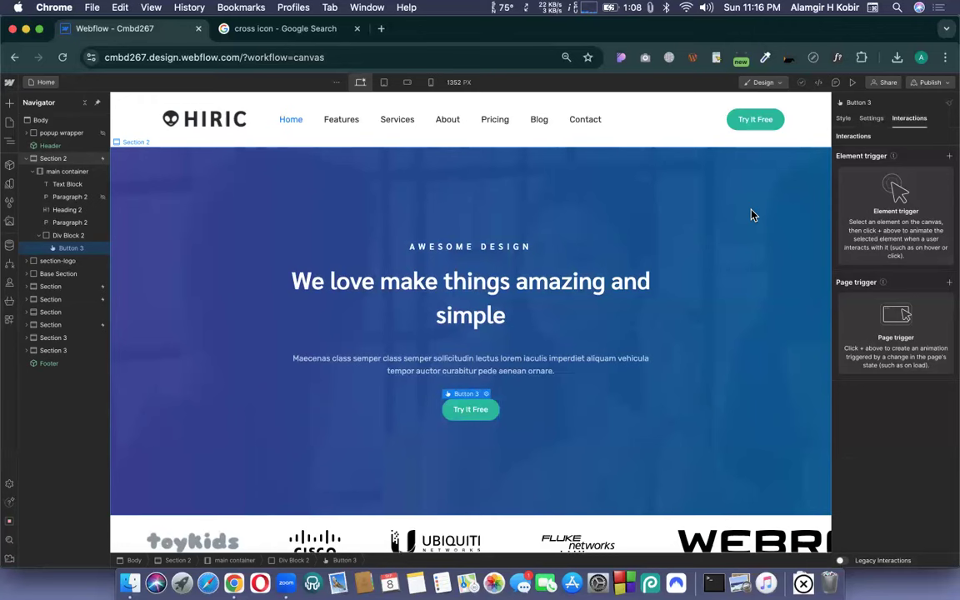
pyautogui.click(949, 158)
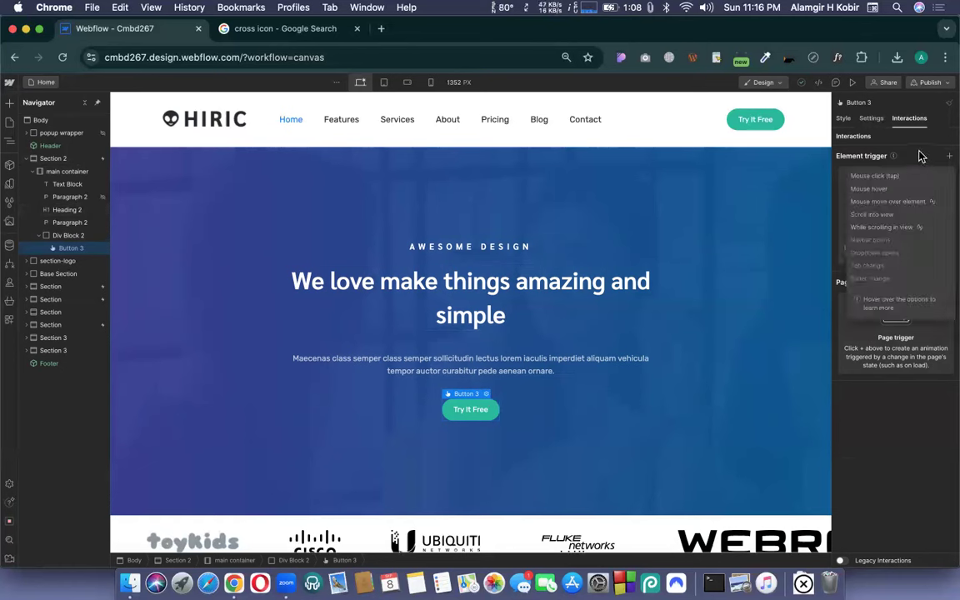
pyautogui.click(868, 177)
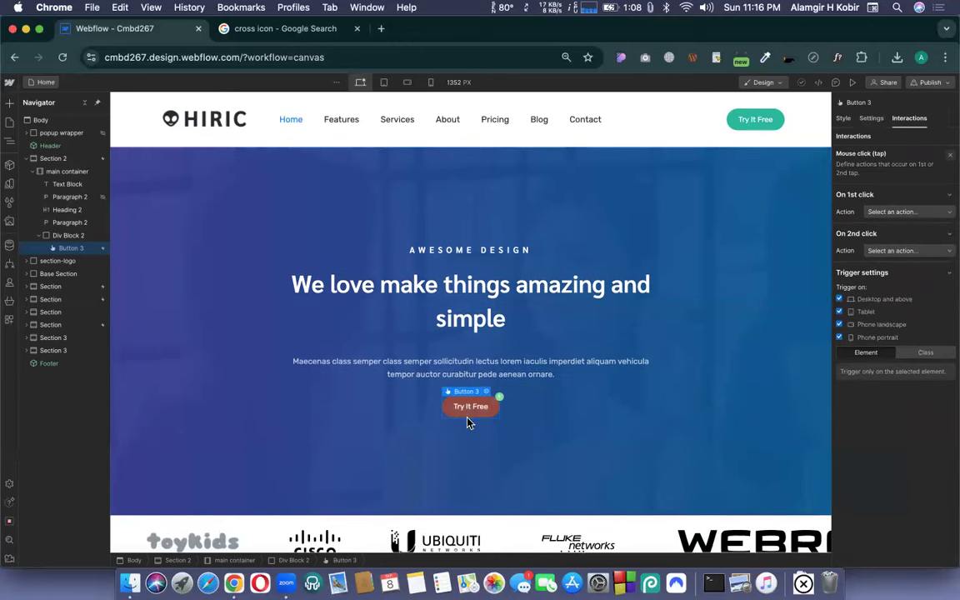
pyautogui.click(884, 213)
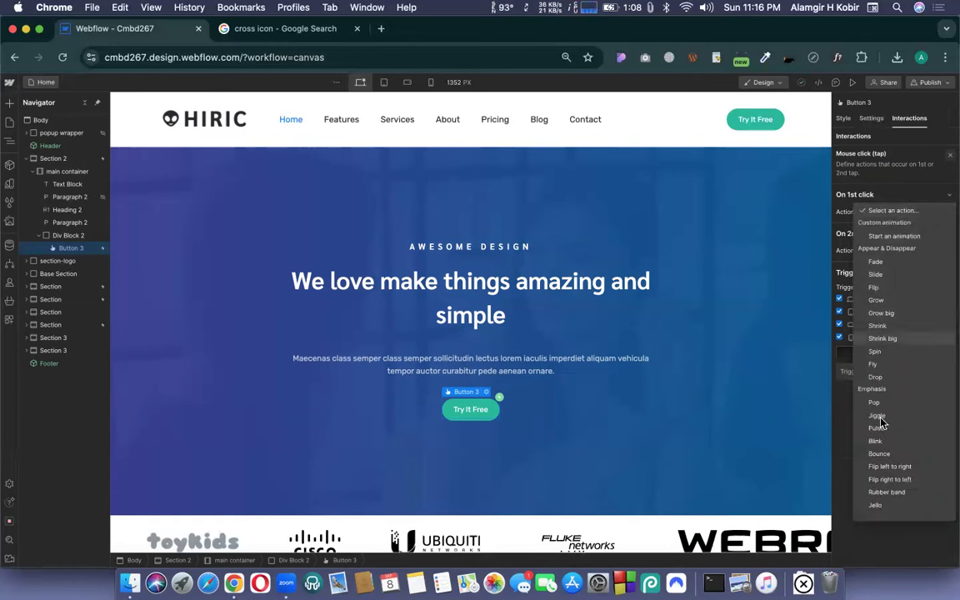
pyautogui.click(875, 288)
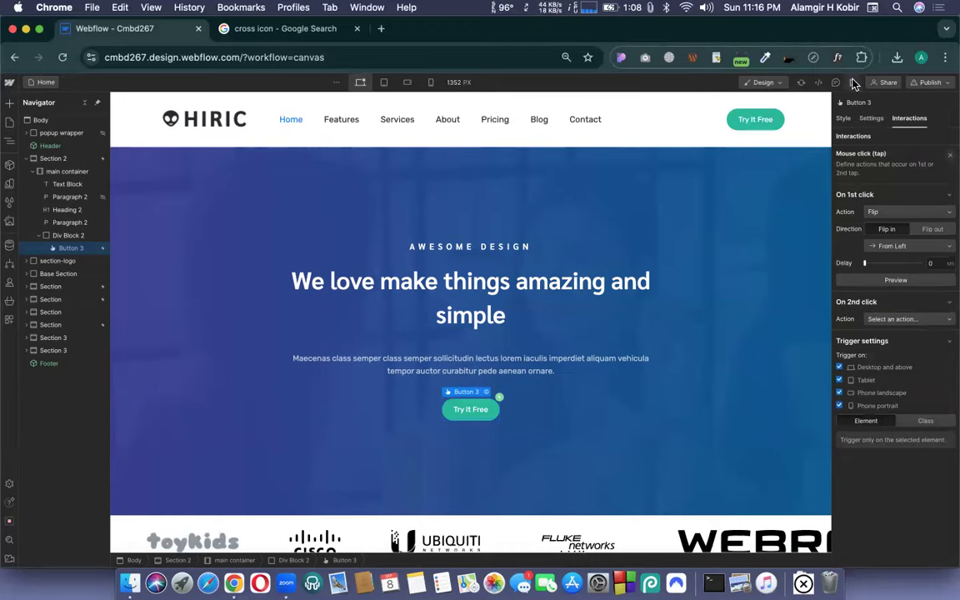
# Preview the page with the button's flip interaction and review the settings of its mouse click trigger.
pyautogui.click(852, 82)
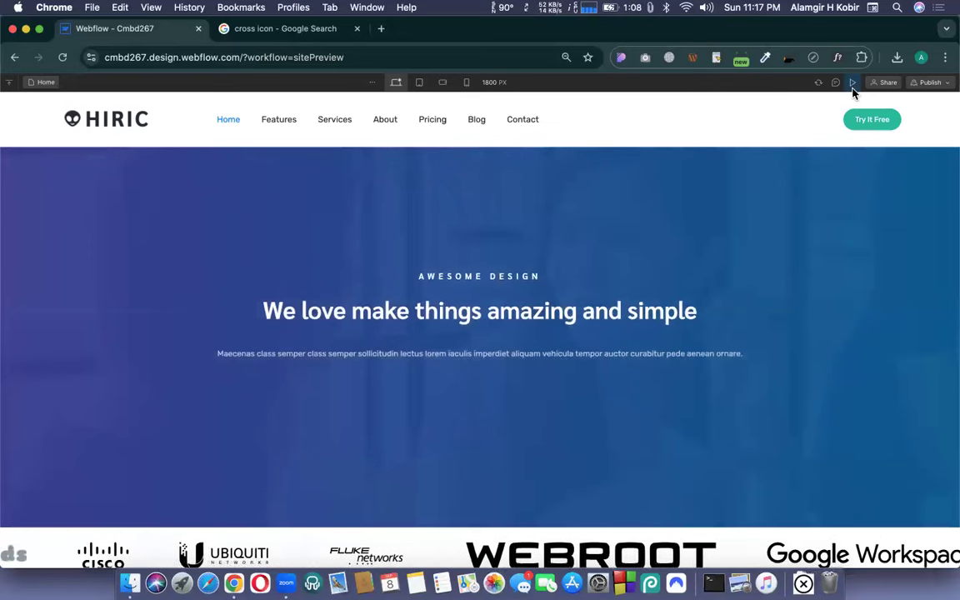
pyautogui.press('Escape')
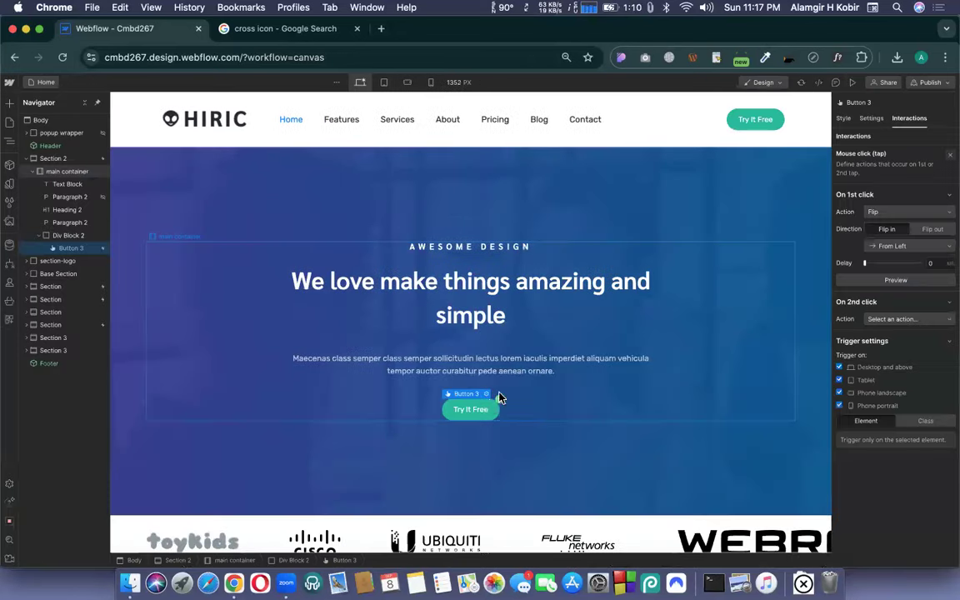
pyautogui.press('Escape')
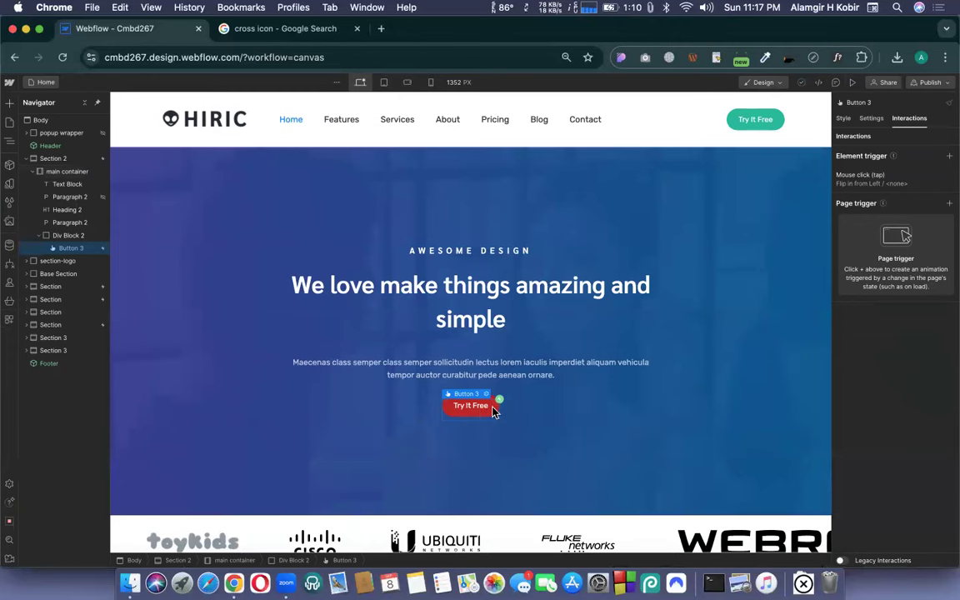
pyautogui.click(906, 189)
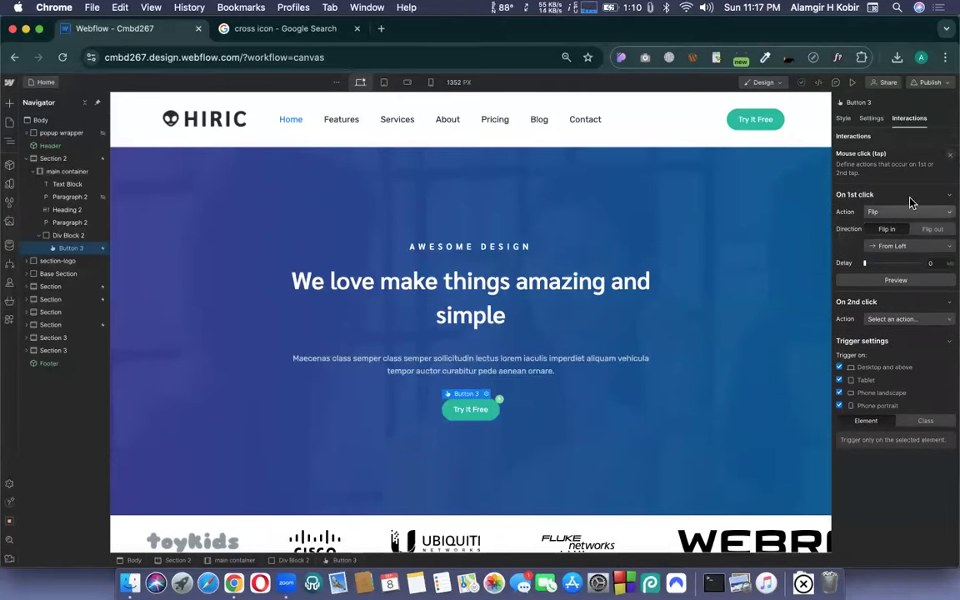
pyautogui.click(950, 155)
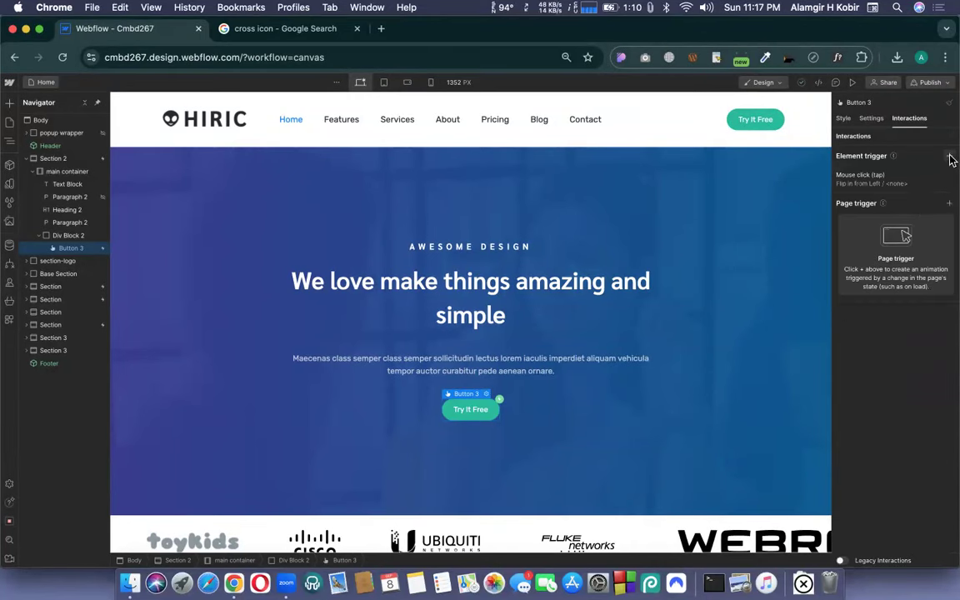
# Replace the hero button's flip interaction with a new Mouse click (tap) trigger that starts an animation on 1st click.
pyautogui.click(951, 178)
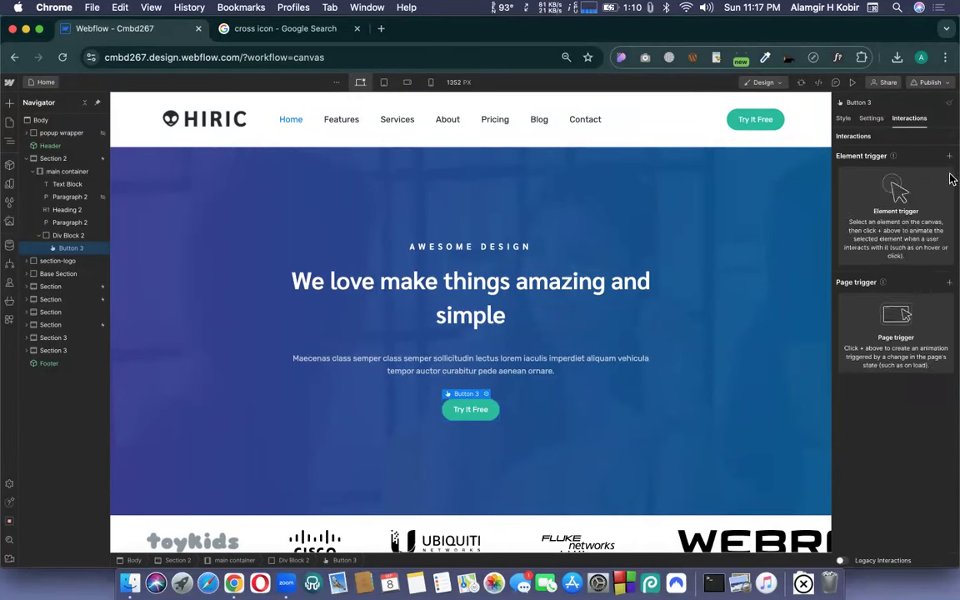
pyautogui.click(949, 156)
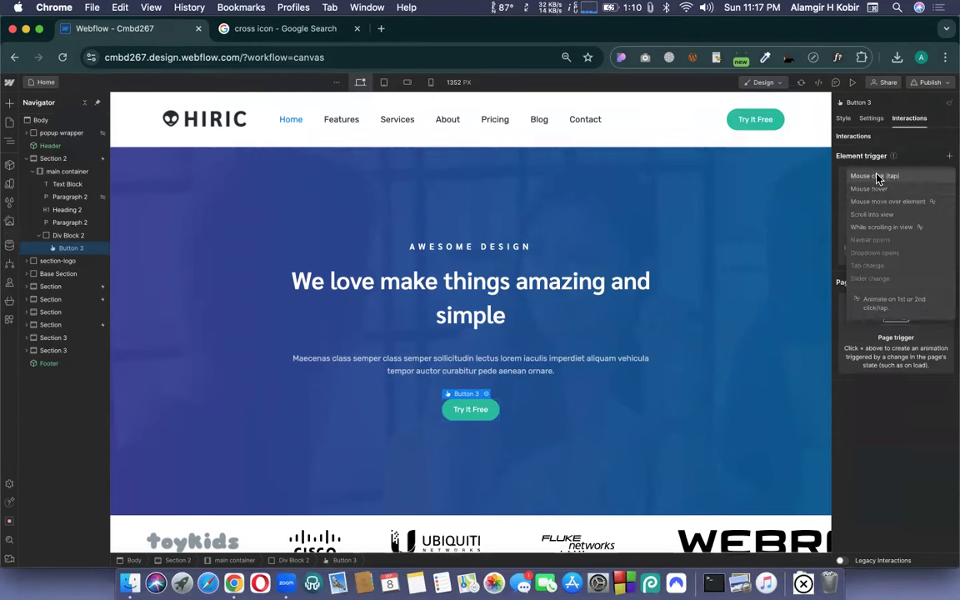
pyautogui.click(839, 176)
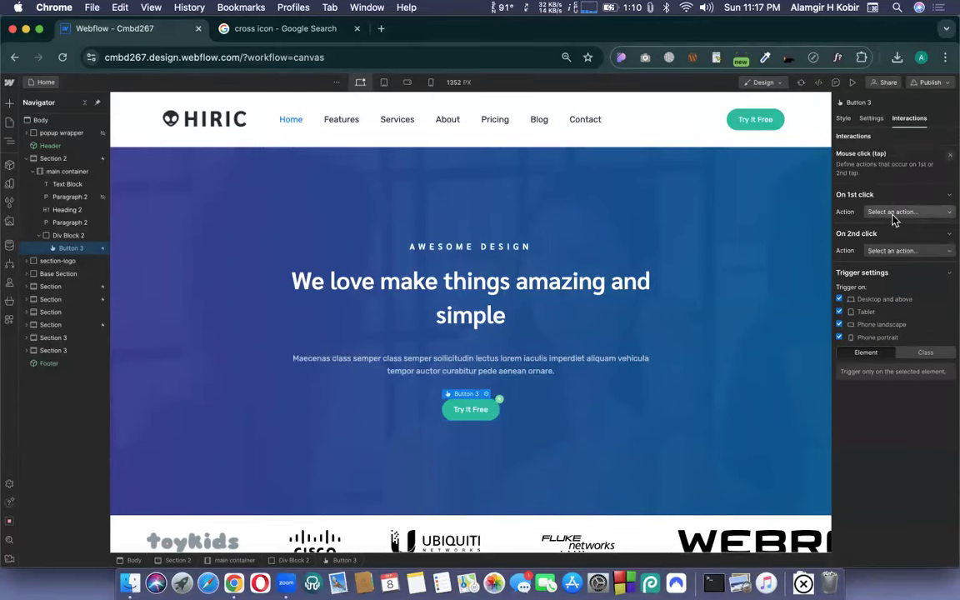
pyautogui.click(890, 213)
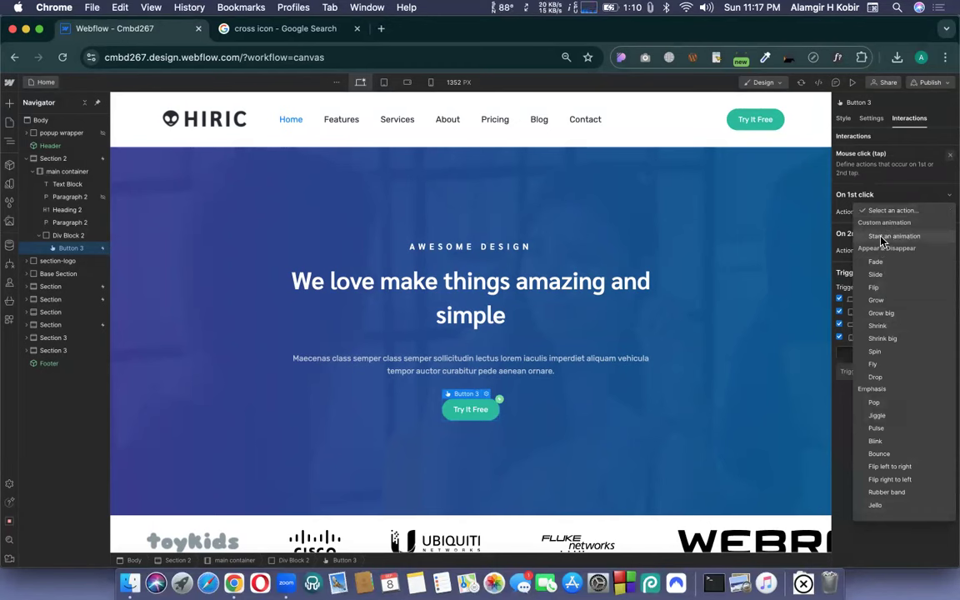
pyautogui.click(882, 237)
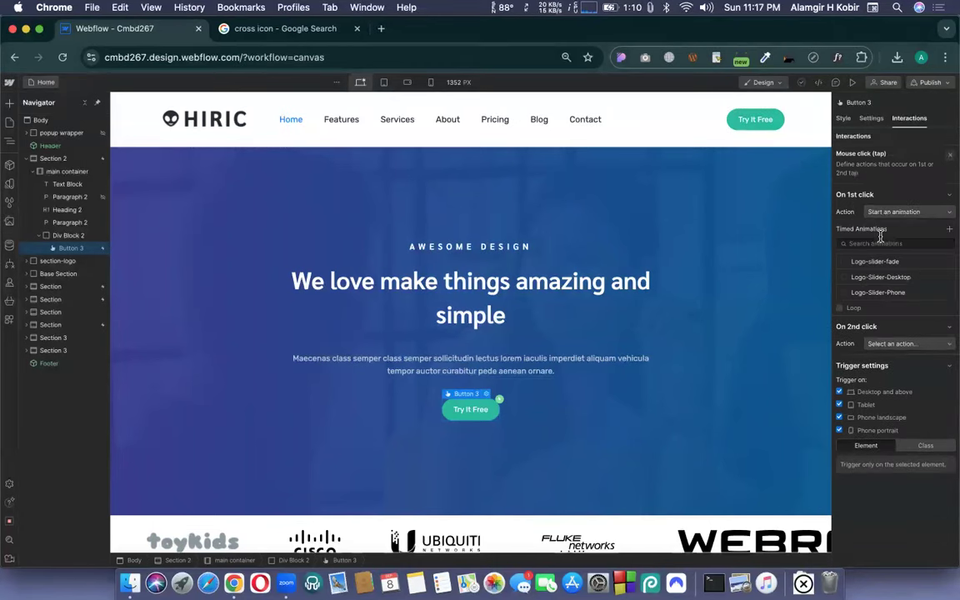
# Create a new timed animation and add a Hide/Show action targeting the popup wrapper.
pyautogui.click(950, 232)
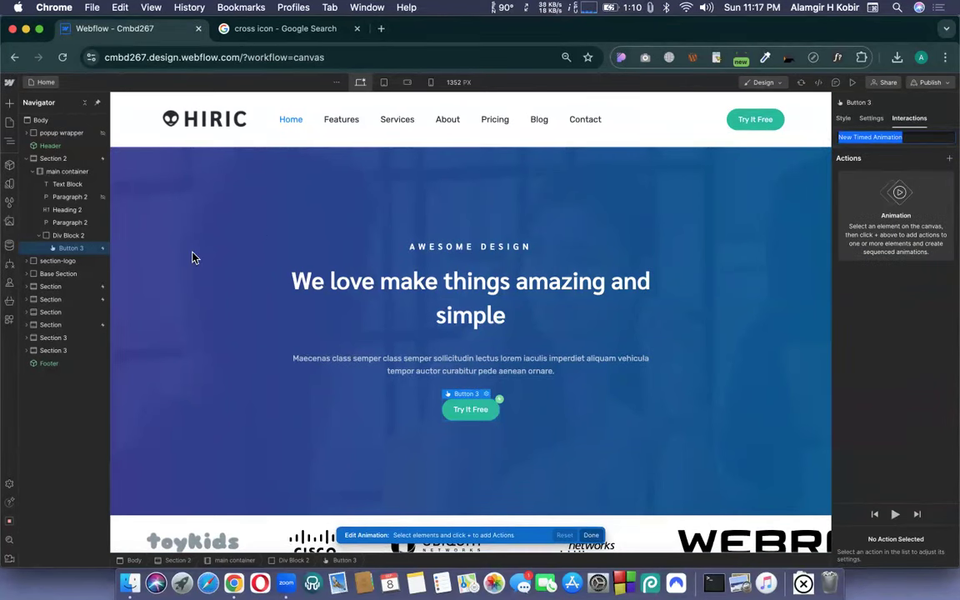
pyautogui.click(52, 135)
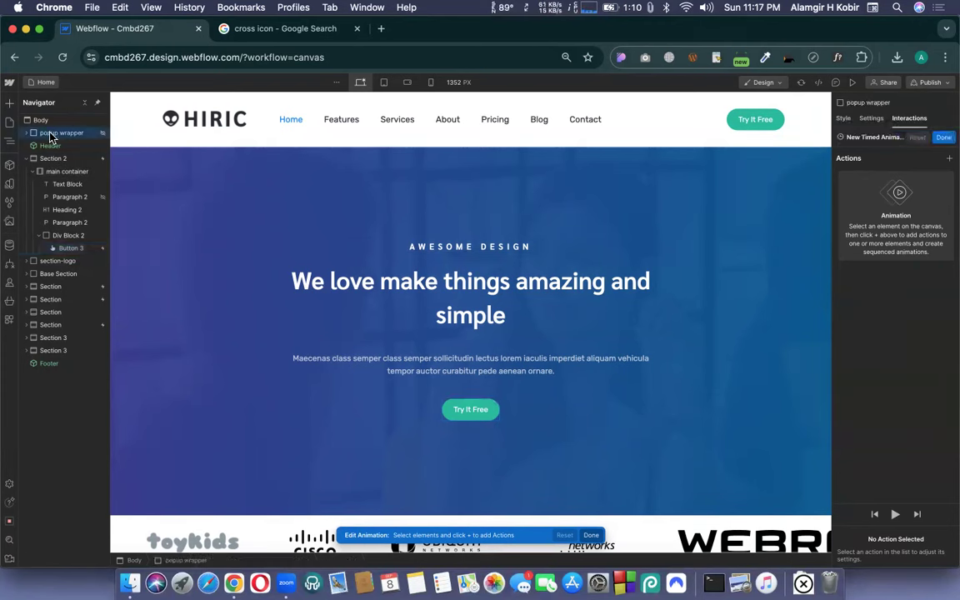
pyautogui.click(949, 160)
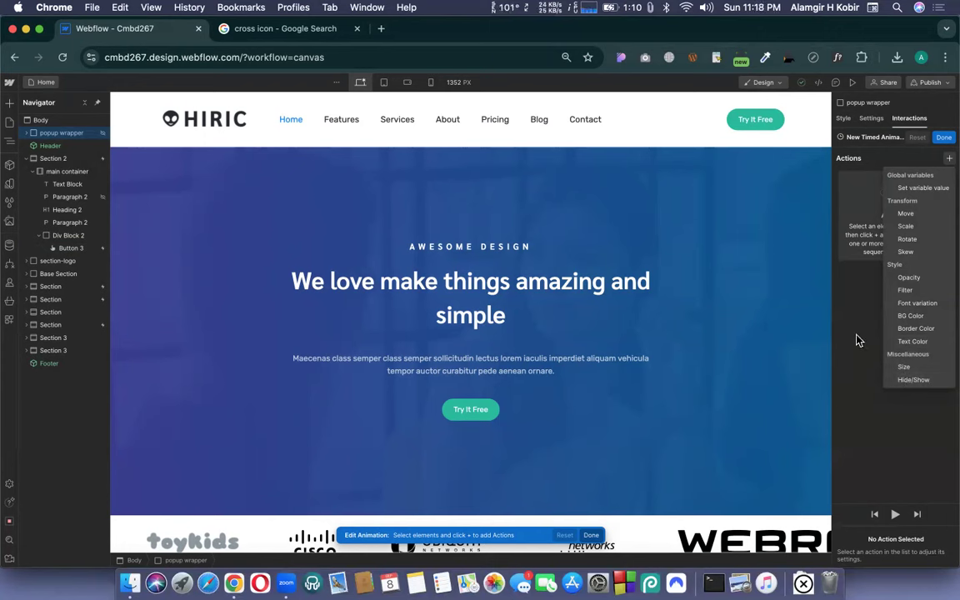
pyautogui.click(913, 380)
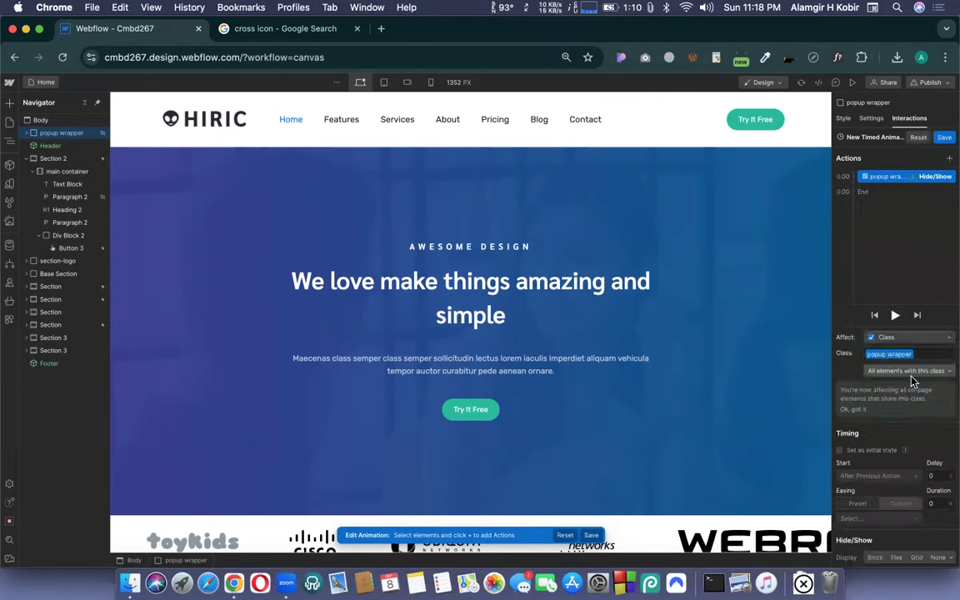
# Set the popup wrapper's Hide/Show action to display Flex and save the animation.
pyautogui.click(873, 450)
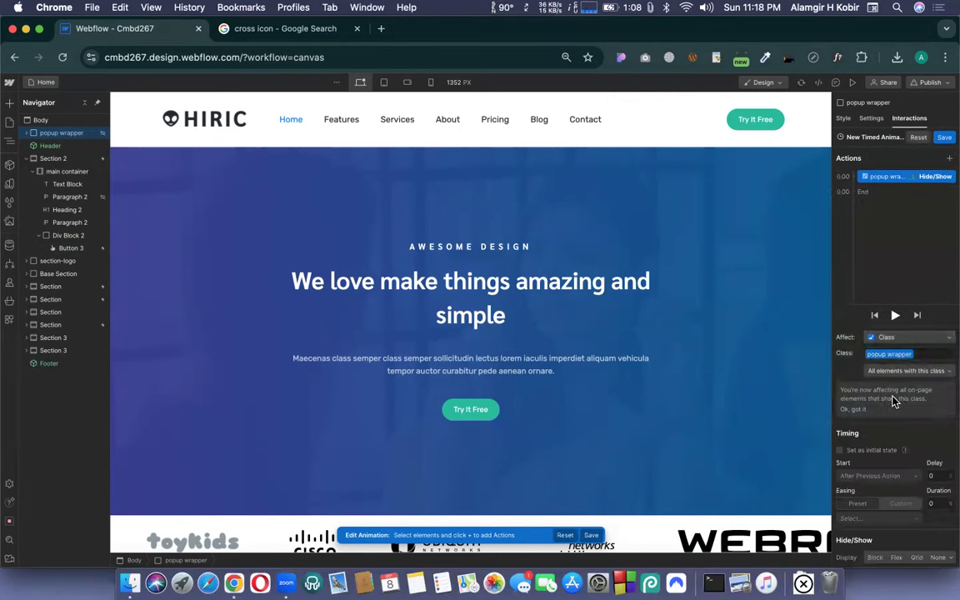
pyautogui.press('super+equal')
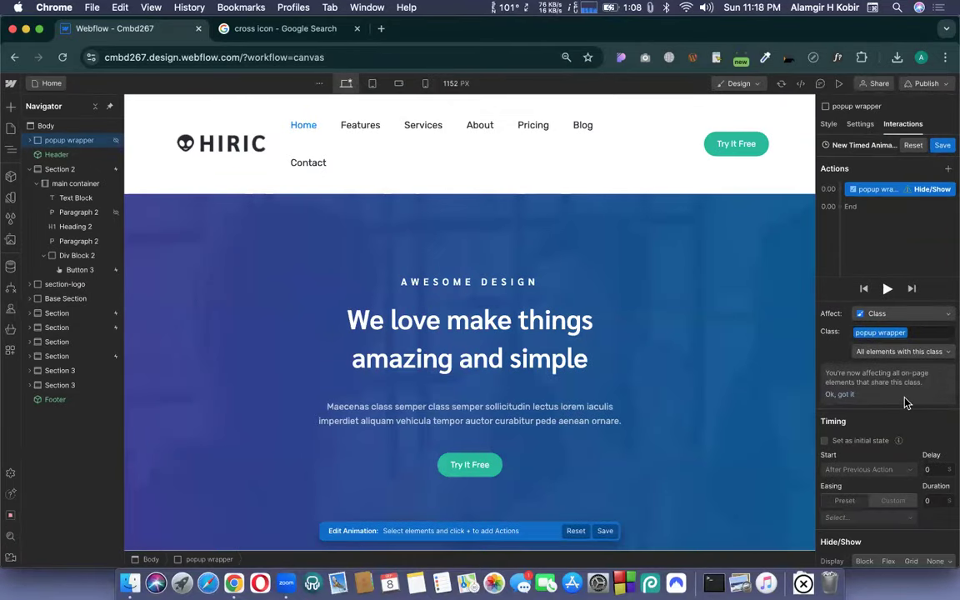
pyautogui.press('super+equal')
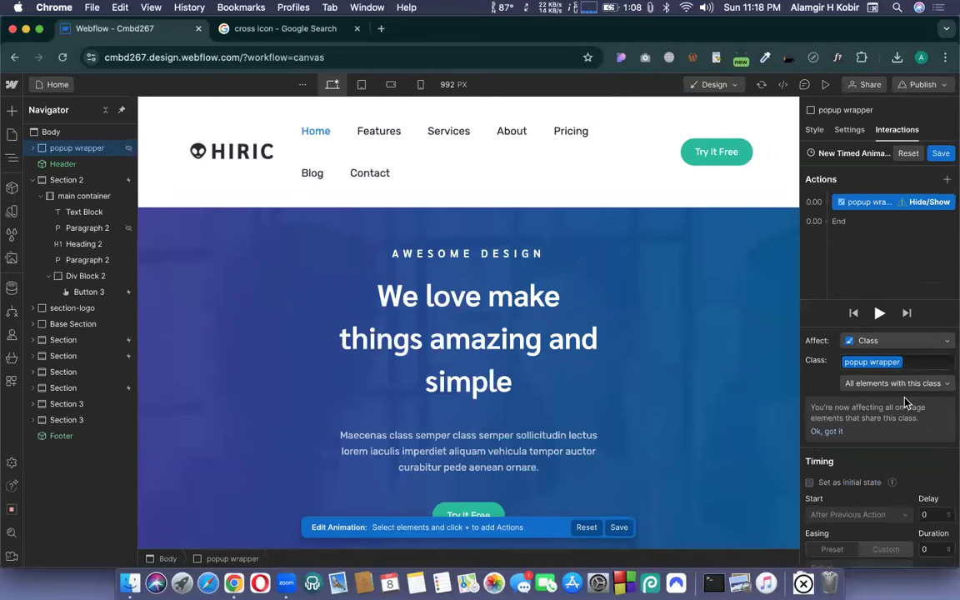
pyautogui.scroll(-1, 901, 522)
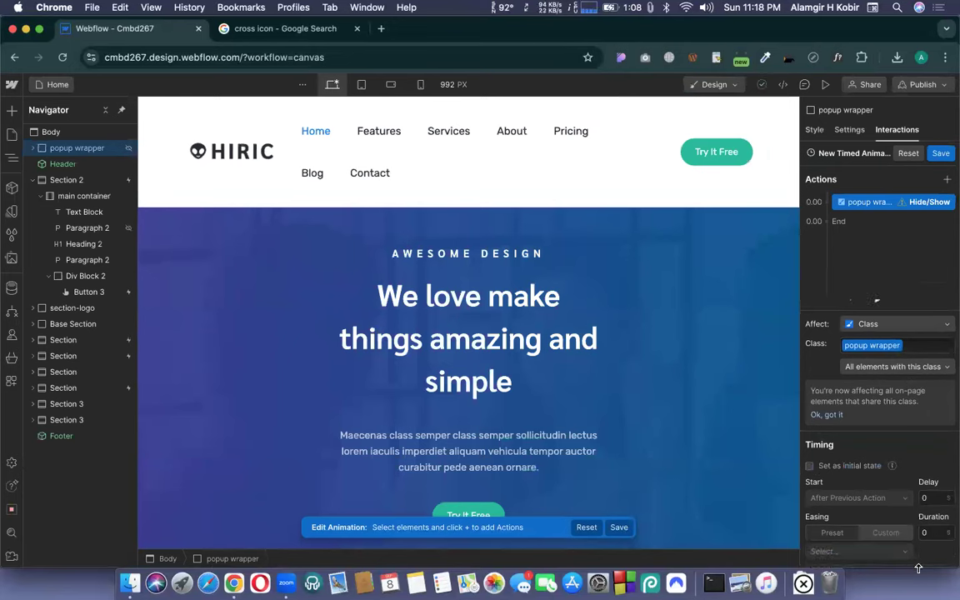
pyautogui.scroll(1, 923, 567)
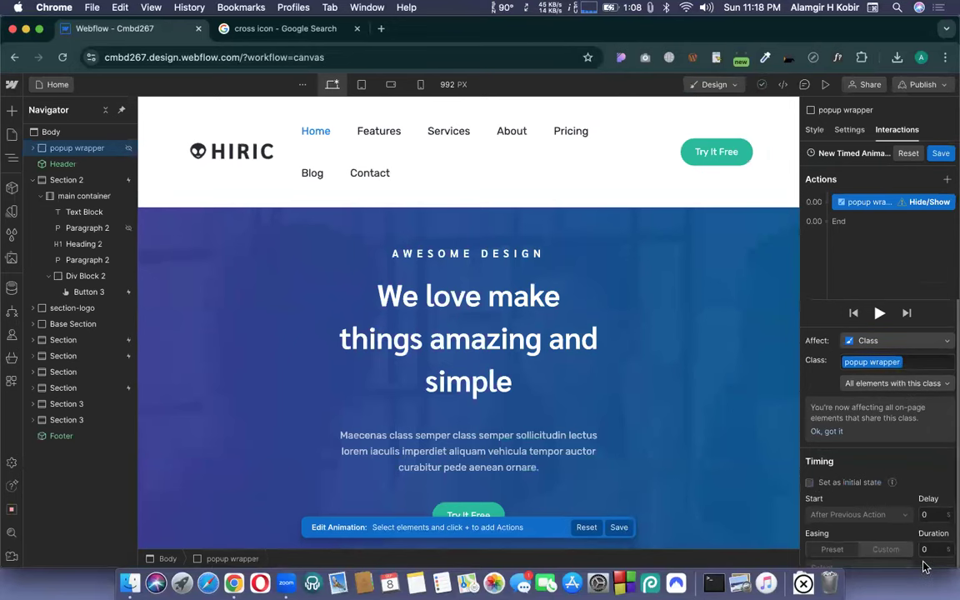
pyautogui.scroll(-1, 923, 567)
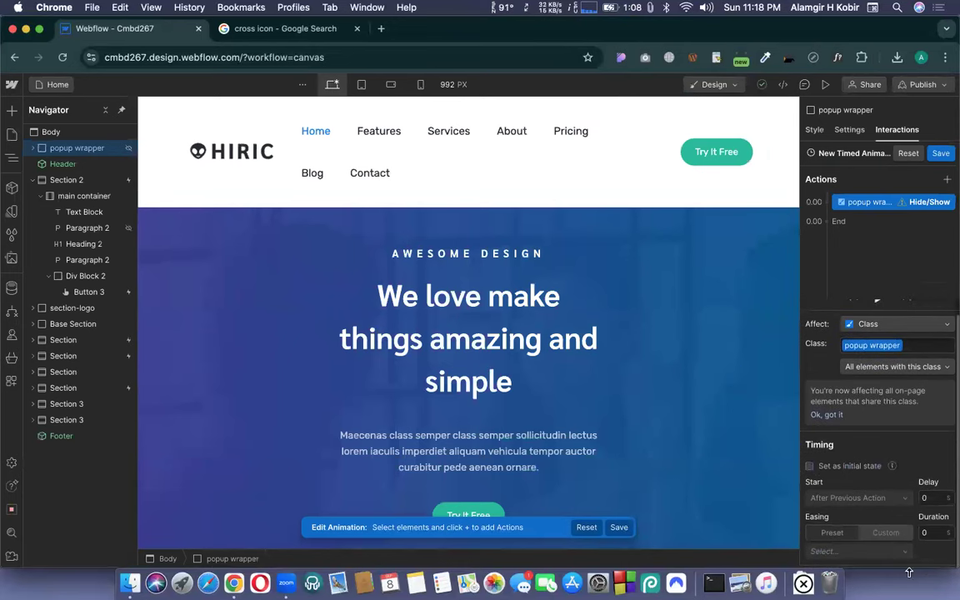
pyautogui.press('super+minus')
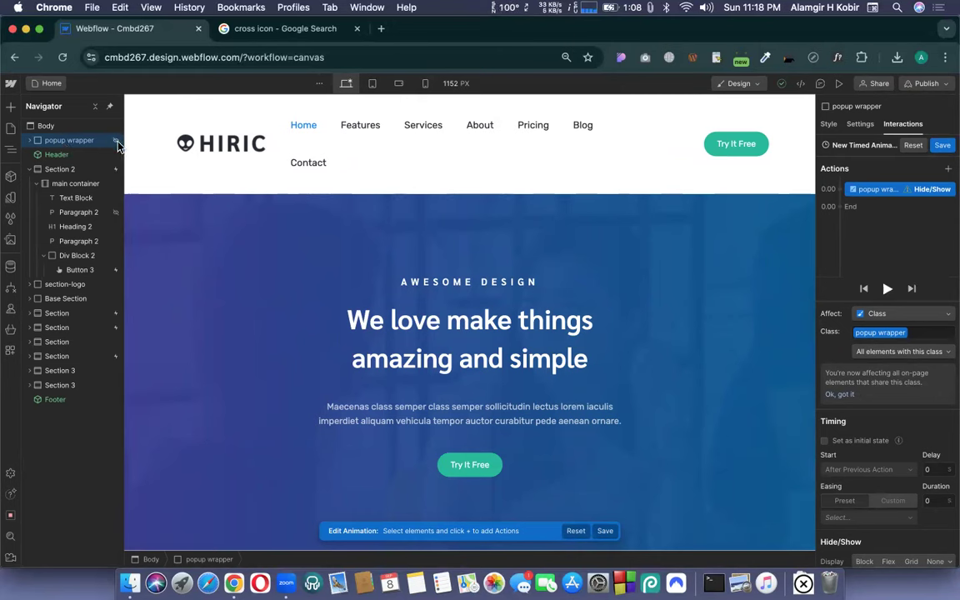
pyautogui.click(889, 562)
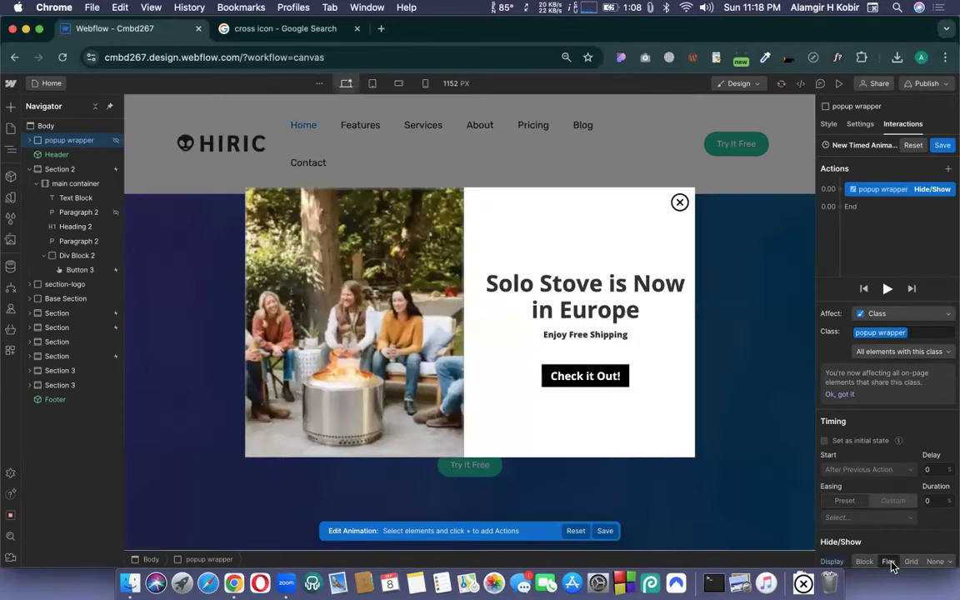
pyautogui.click(942, 146)
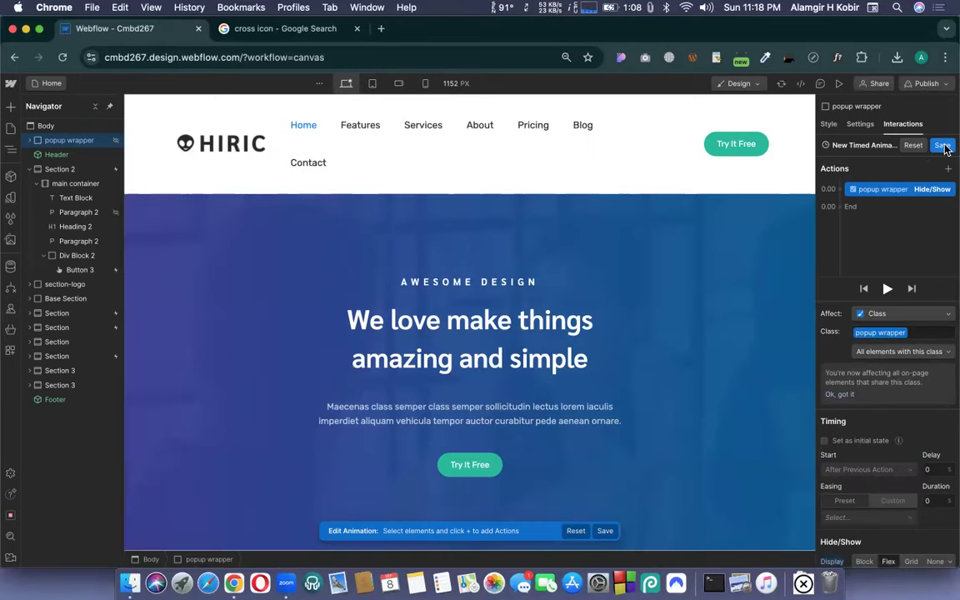
# Preview the page and test opening the popup with the hero's Try It Free button.
pyautogui.click(839, 85)
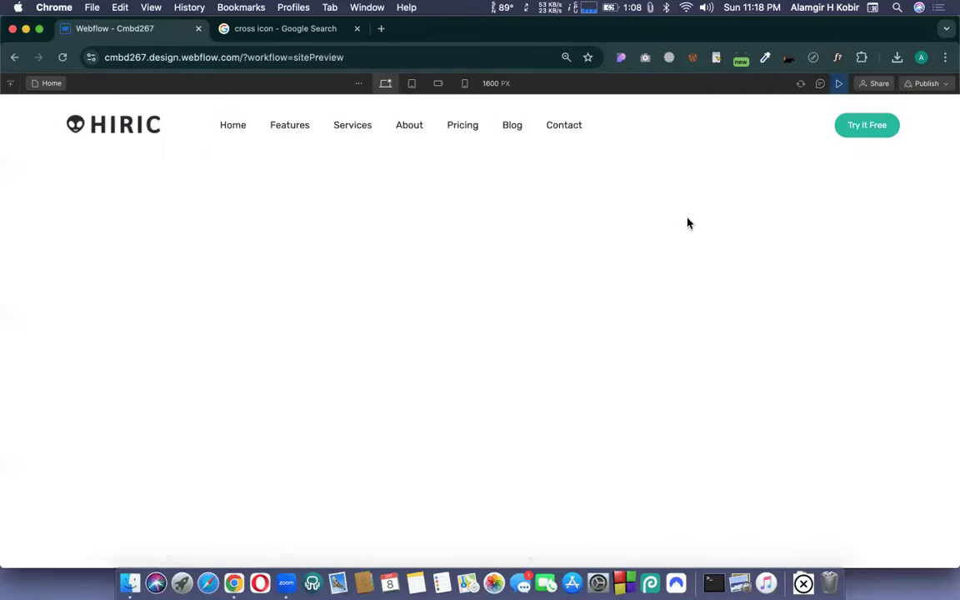
pyautogui.scroll(-1, 477, 379)
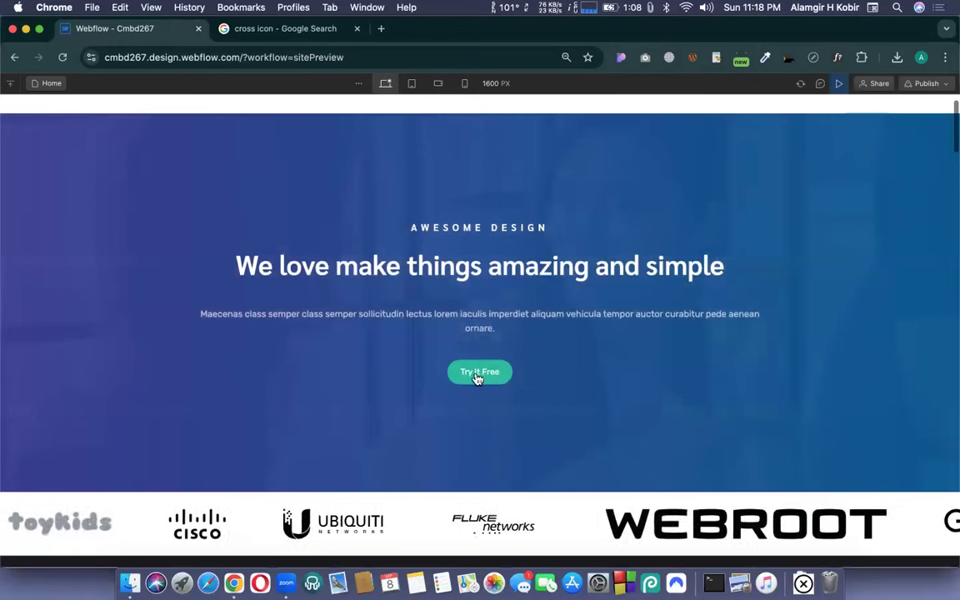
pyautogui.click(483, 378)
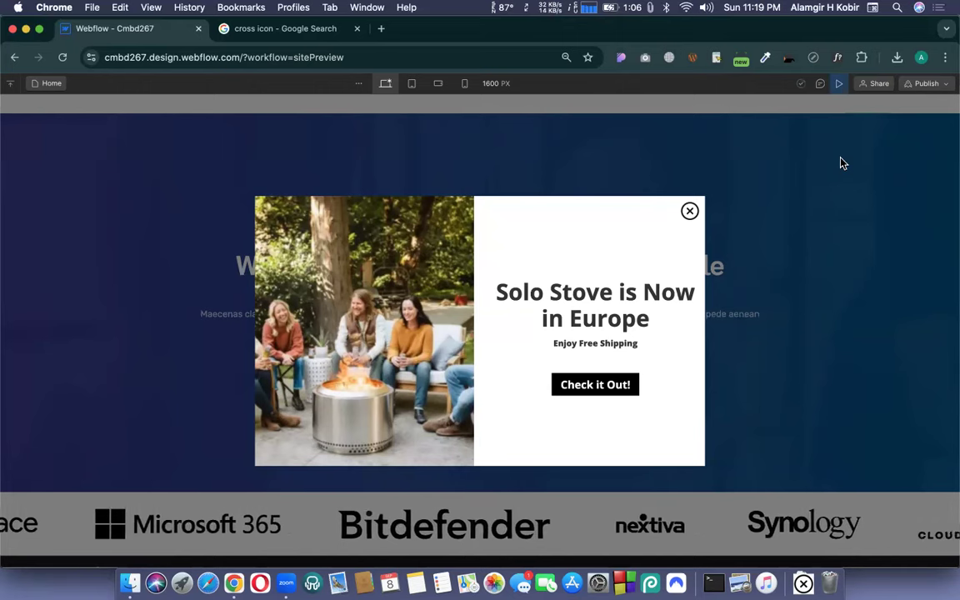
pyautogui.click(840, 85)
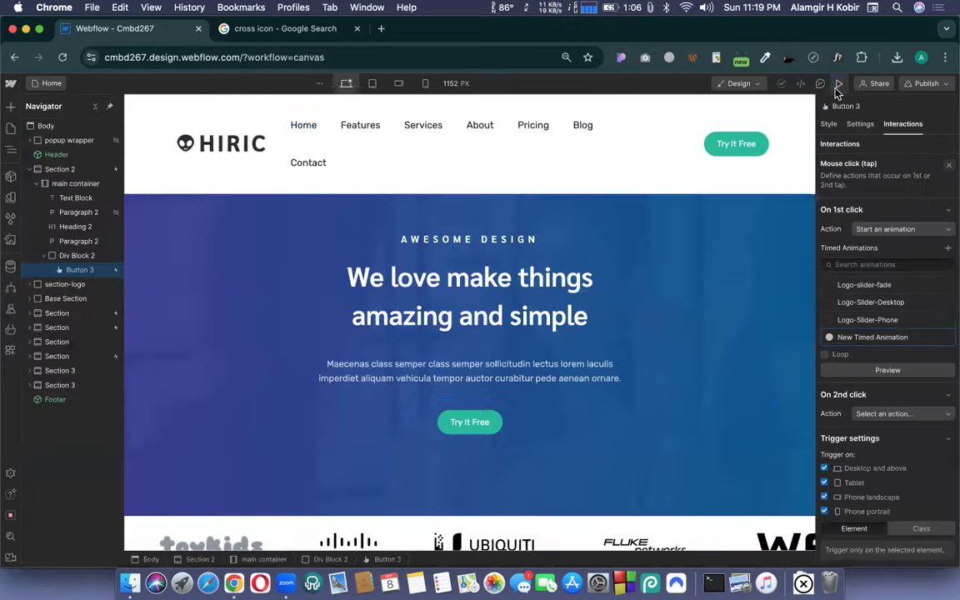
# Rename the button's new timed animation to Popup Show and preview it.
pyautogui.scroll(1, 307, 316)
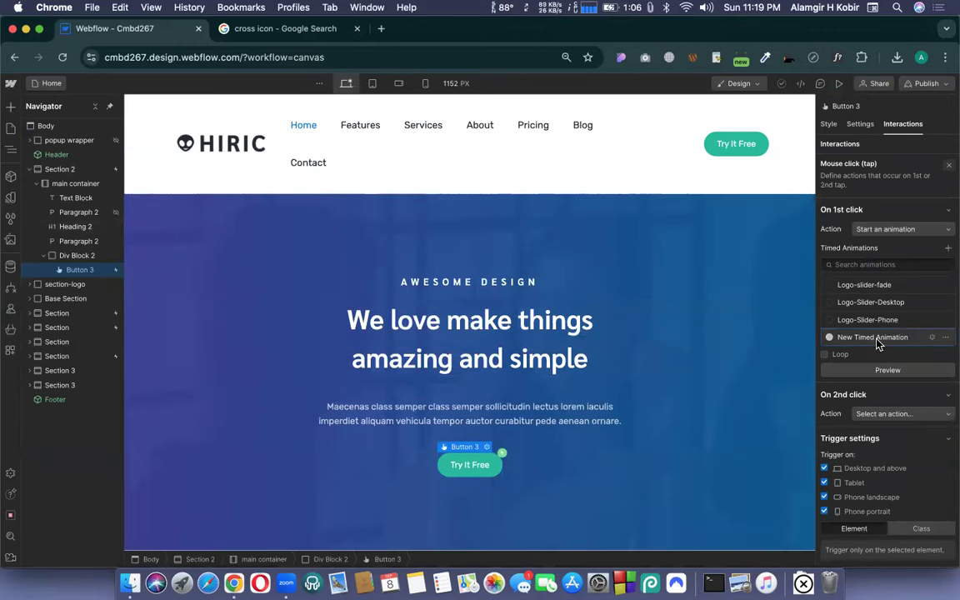
pyautogui.click(945, 338)
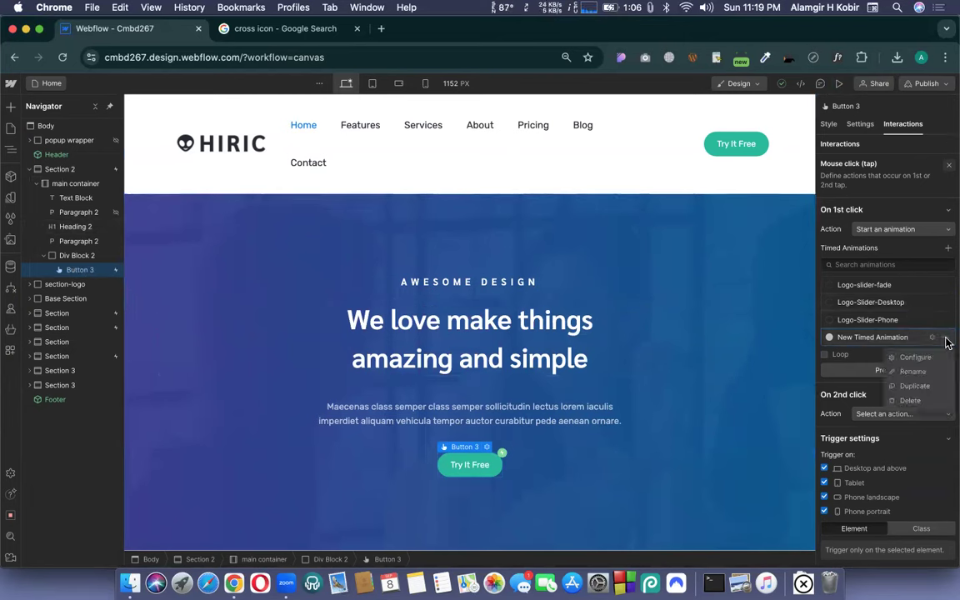
pyautogui.click(911, 370)
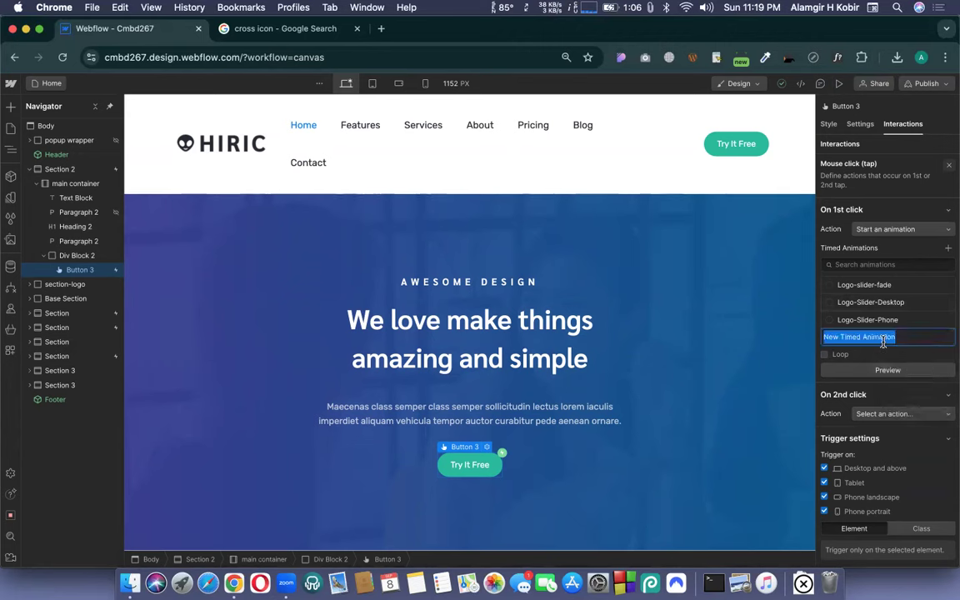
pyautogui.write('Popup Sho')
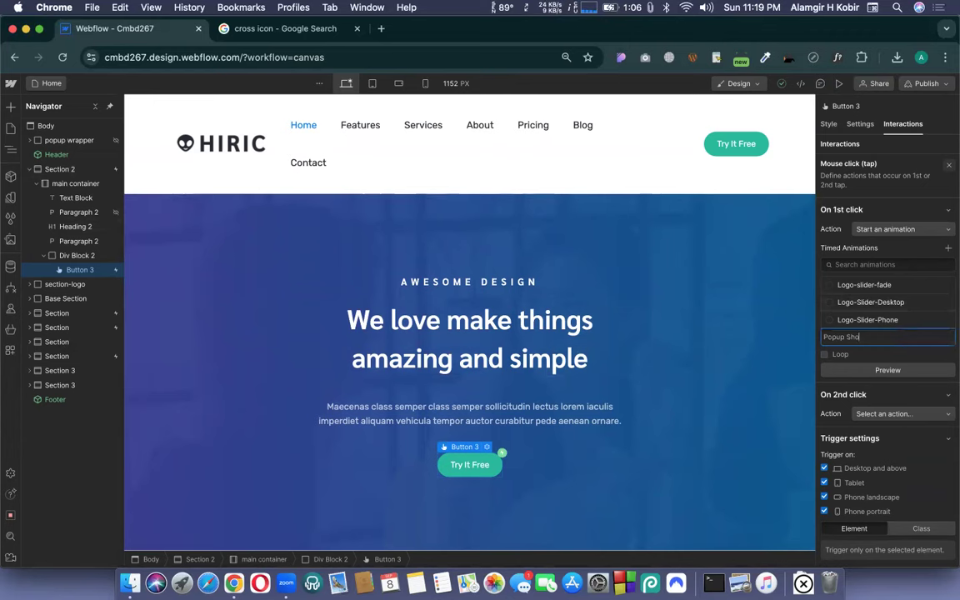
pyautogui.write('w')
pyautogui.press('Return')
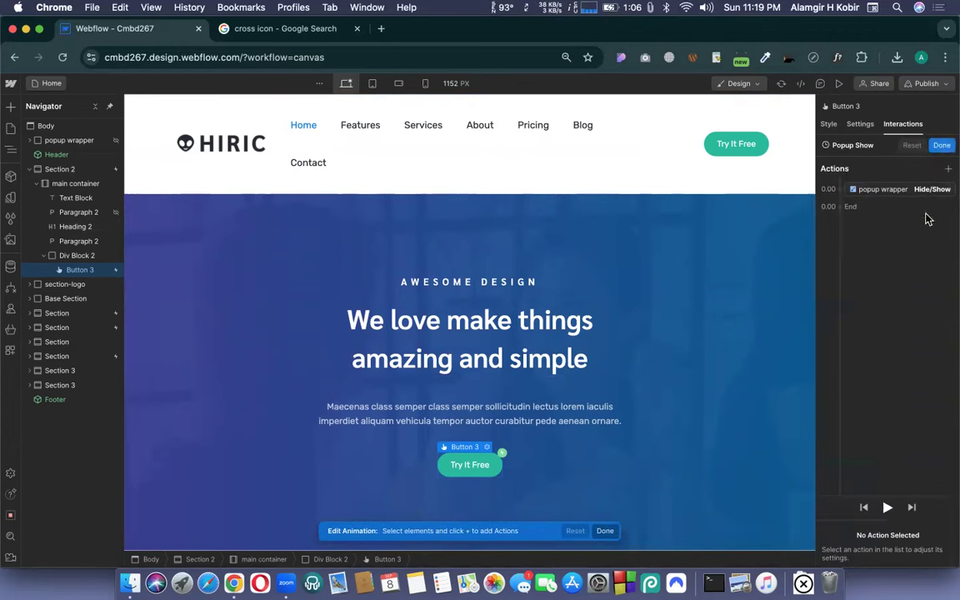
pyautogui.click(941, 146)
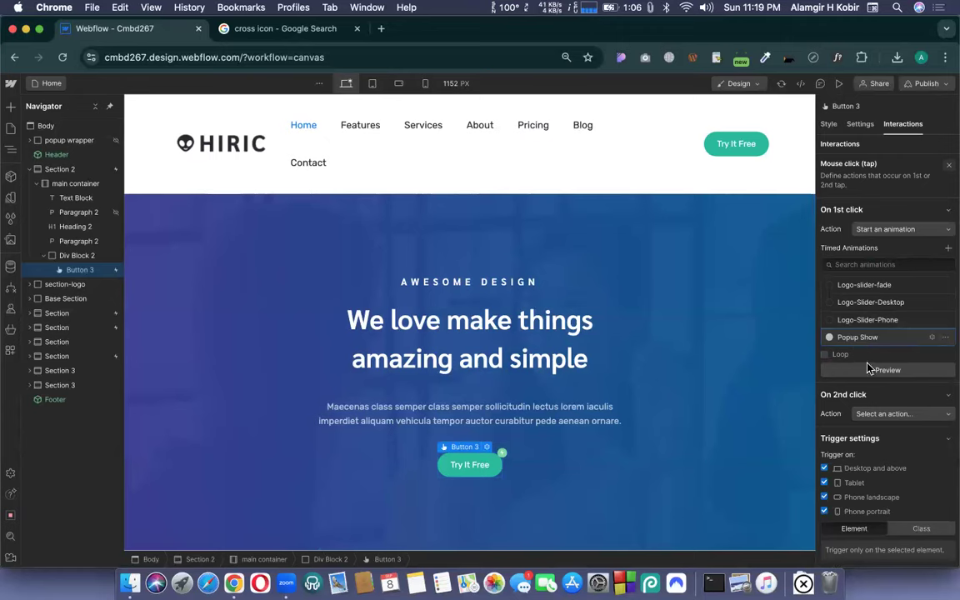
pyautogui.click(888, 371)
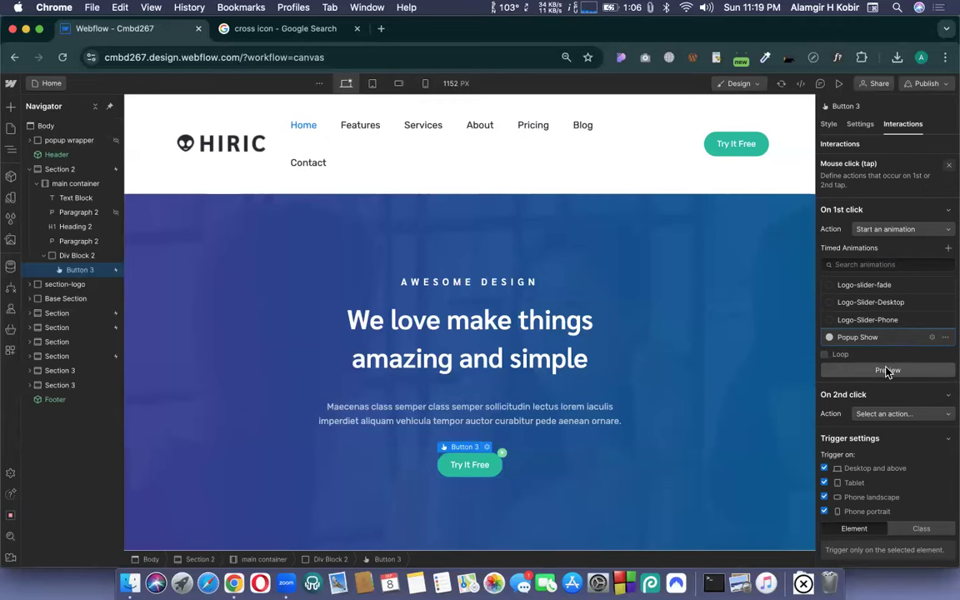
pyautogui.click(888, 372)
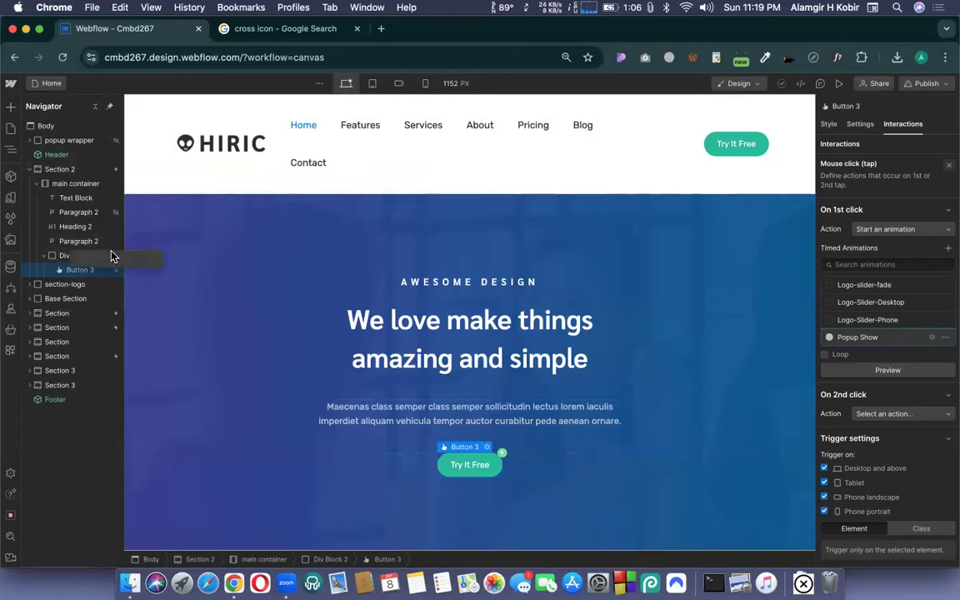
# Show the popup on the canvas by setting the popup wrapper's display to Flex, and select its cross icon.
pyautogui.click(67, 141)
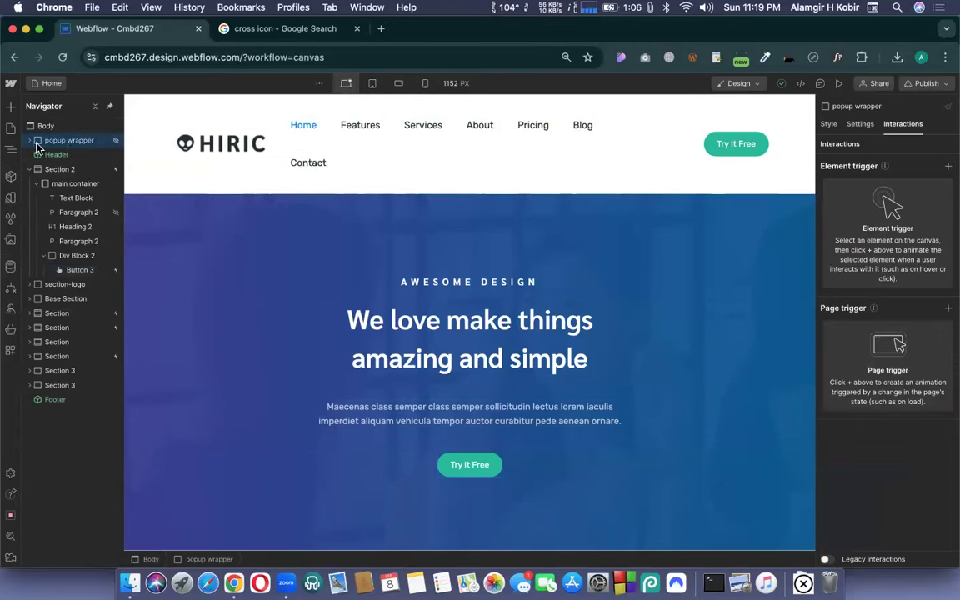
pyautogui.click(31, 142)
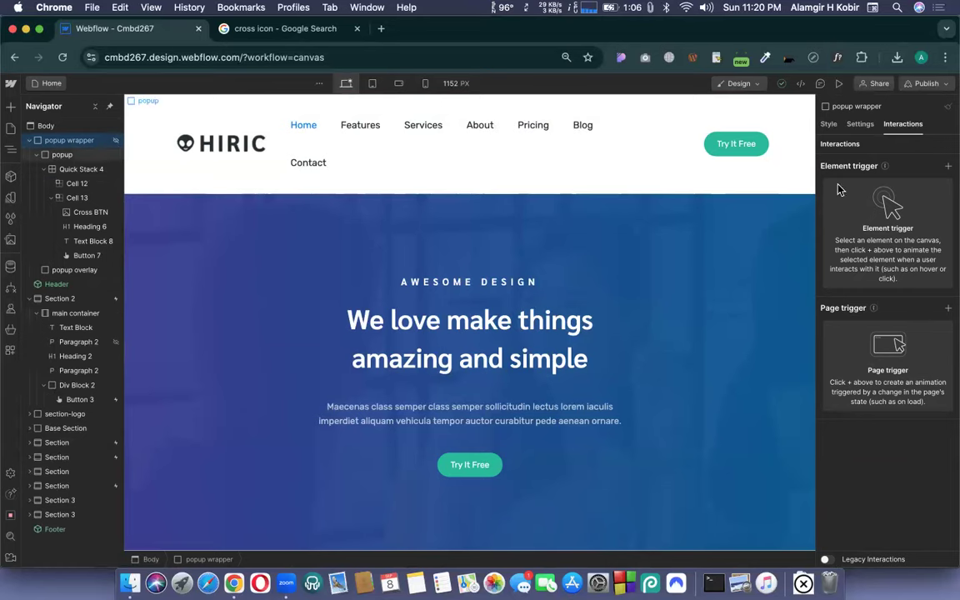
pyautogui.click(829, 125)
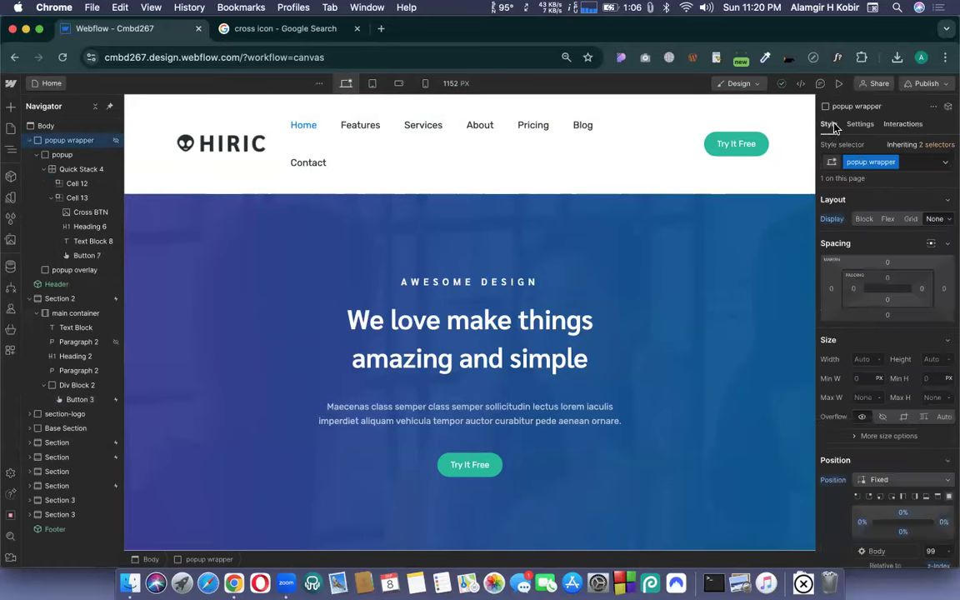
pyautogui.click(888, 219)
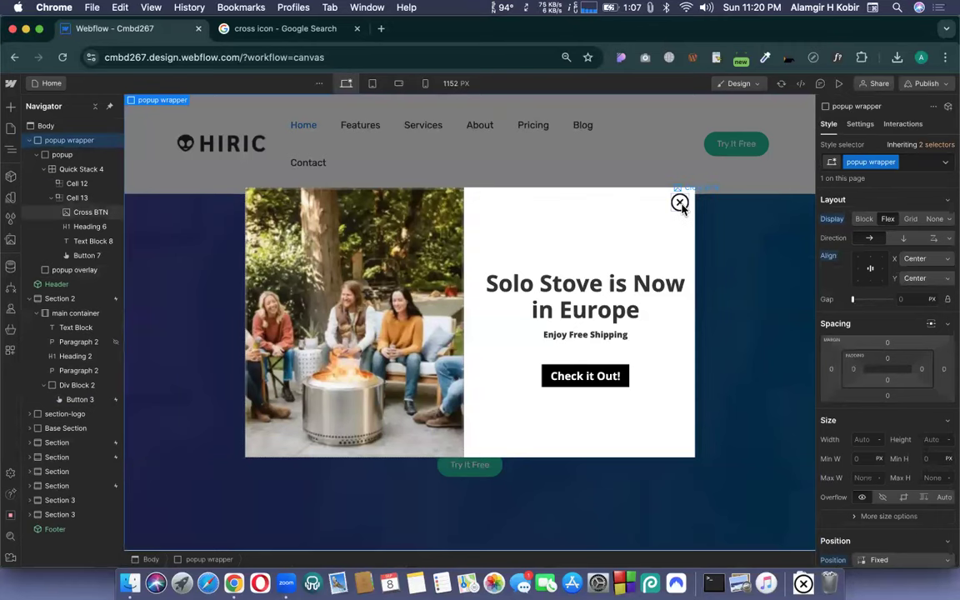
pyautogui.click(680, 203)
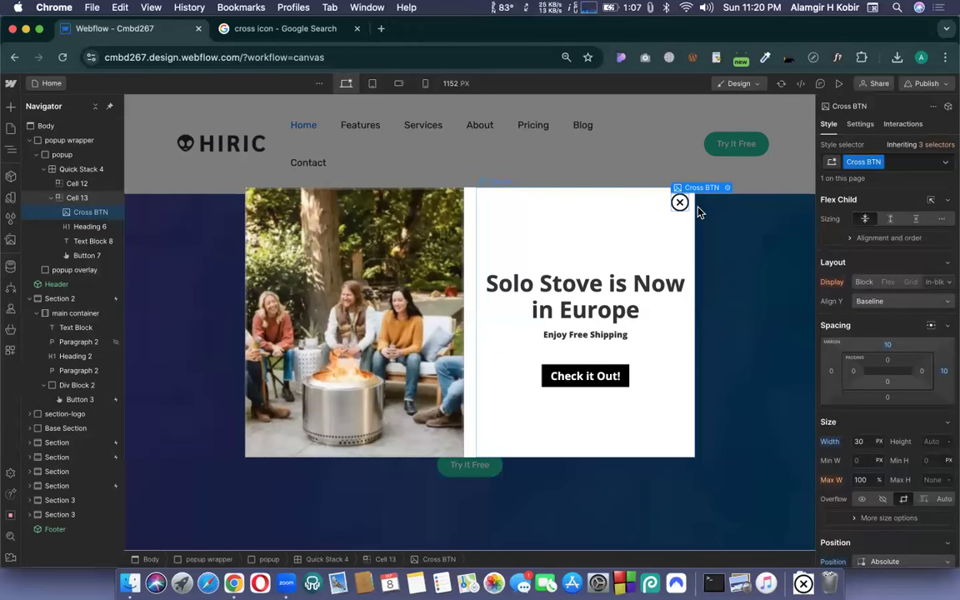
# Add a Mouse click (tap) trigger to the cross icon whose first click starts a new timed animation.
pyautogui.click(903, 125)
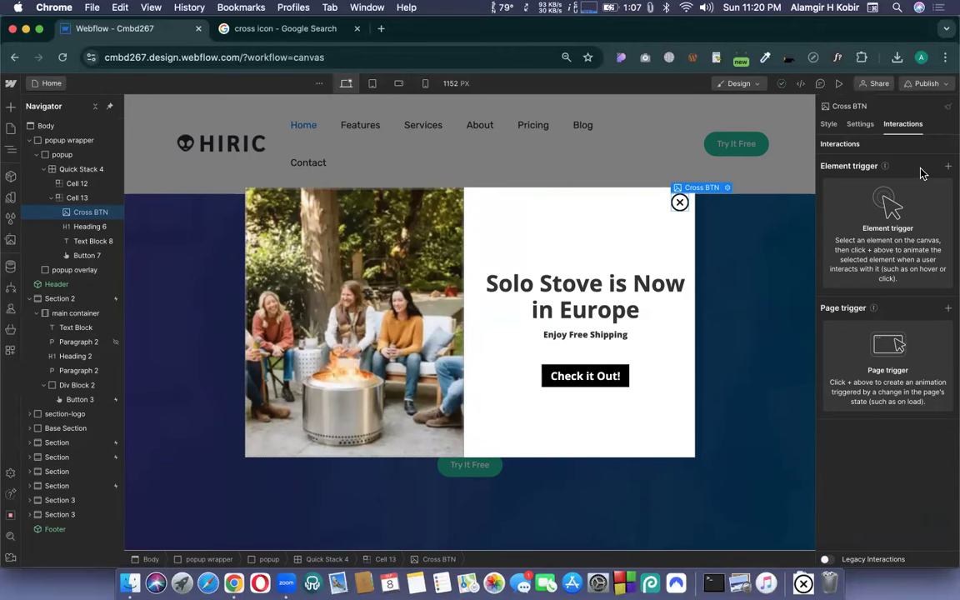
pyautogui.click(947, 167)
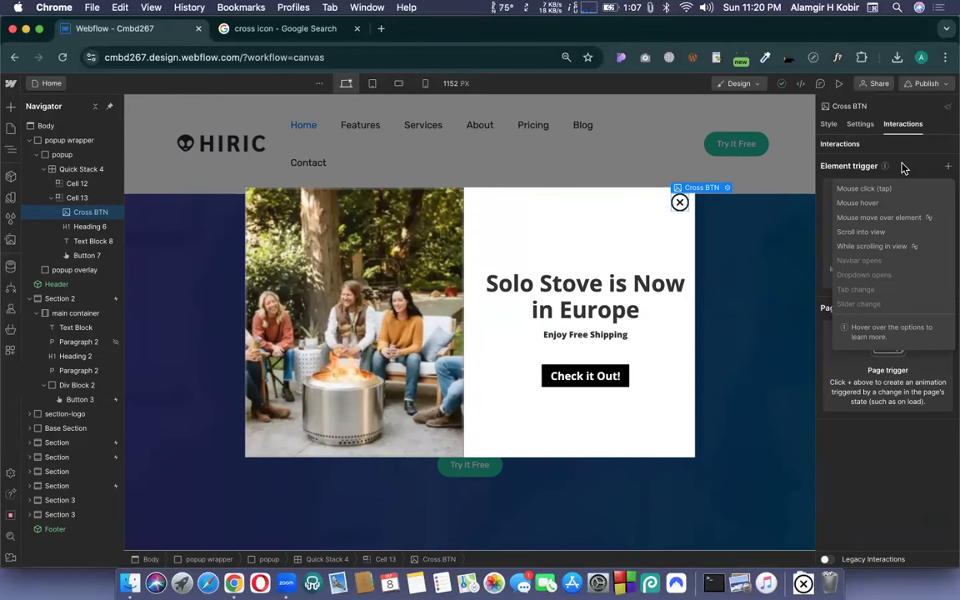
pyautogui.click(865, 189)
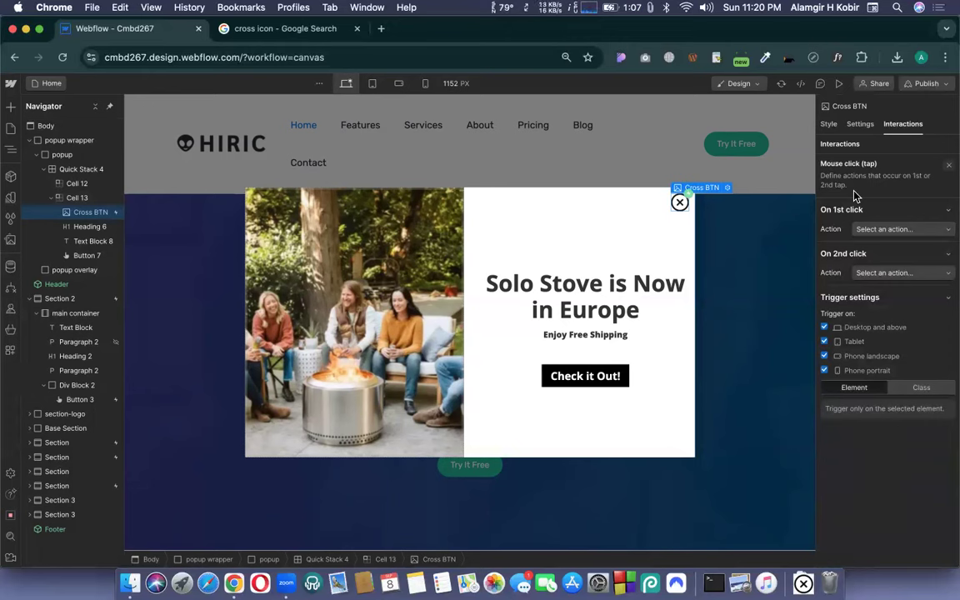
pyautogui.click(876, 234)
pyautogui.press('Escape')
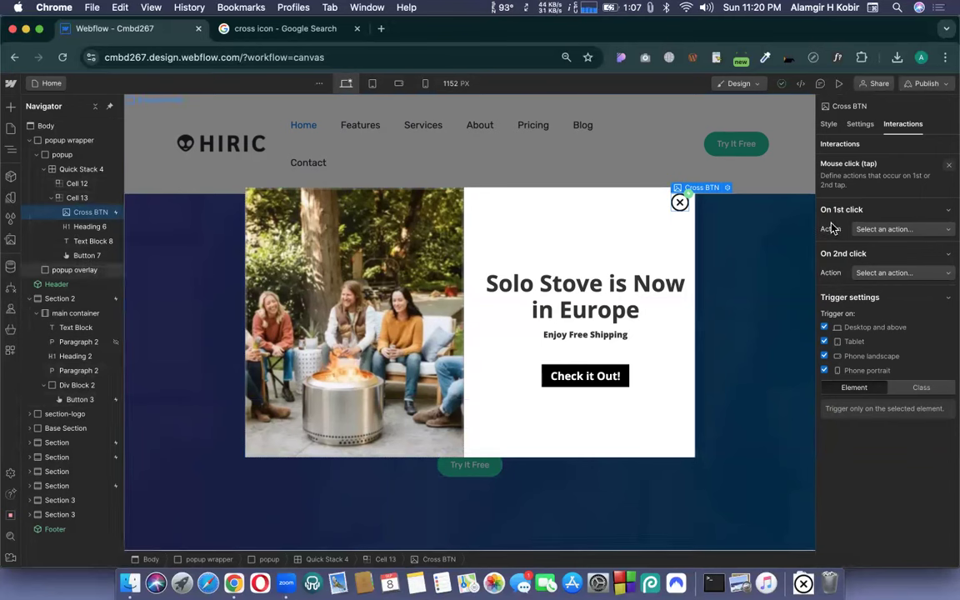
pyautogui.click(871, 230)
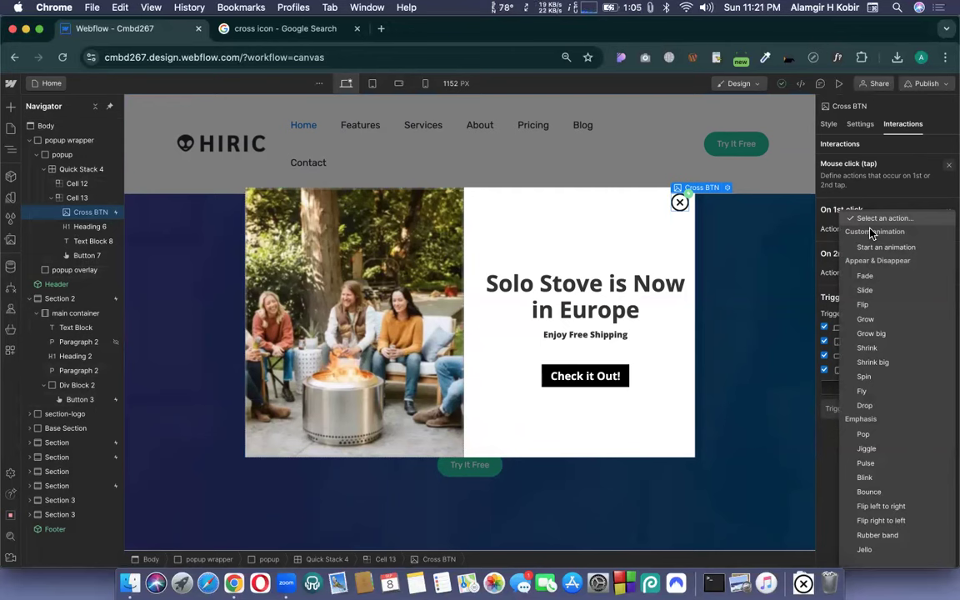
pyautogui.click(881, 248)
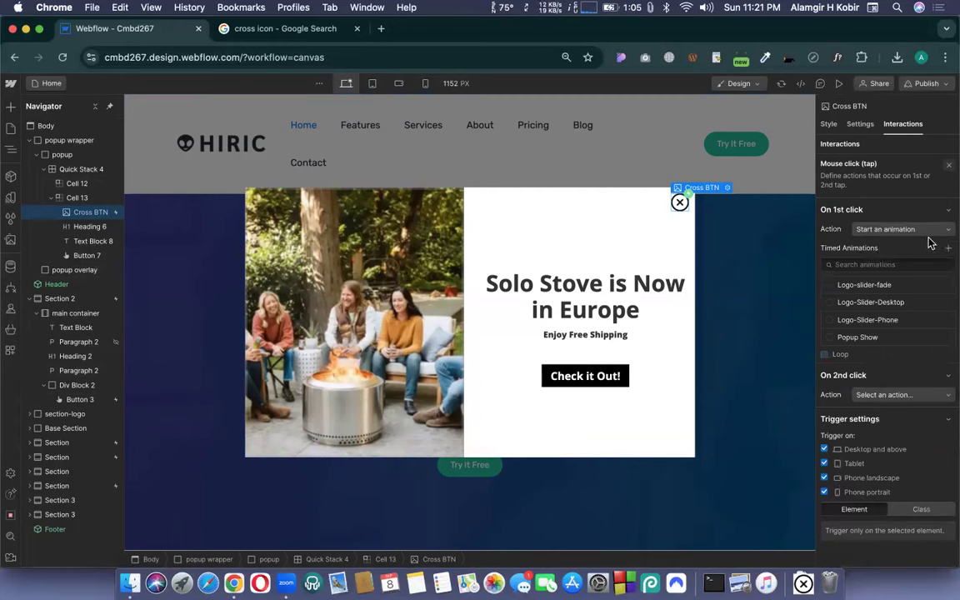
pyautogui.click(949, 250)
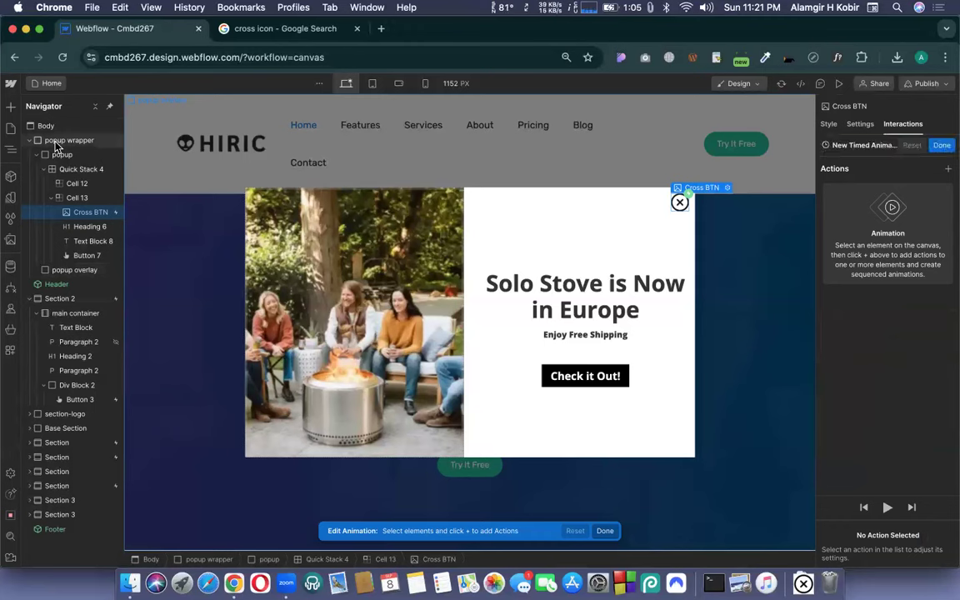
# Add a Hide/Show action on the popup wrapper with display None and save the animation.
pyautogui.click(59, 141)
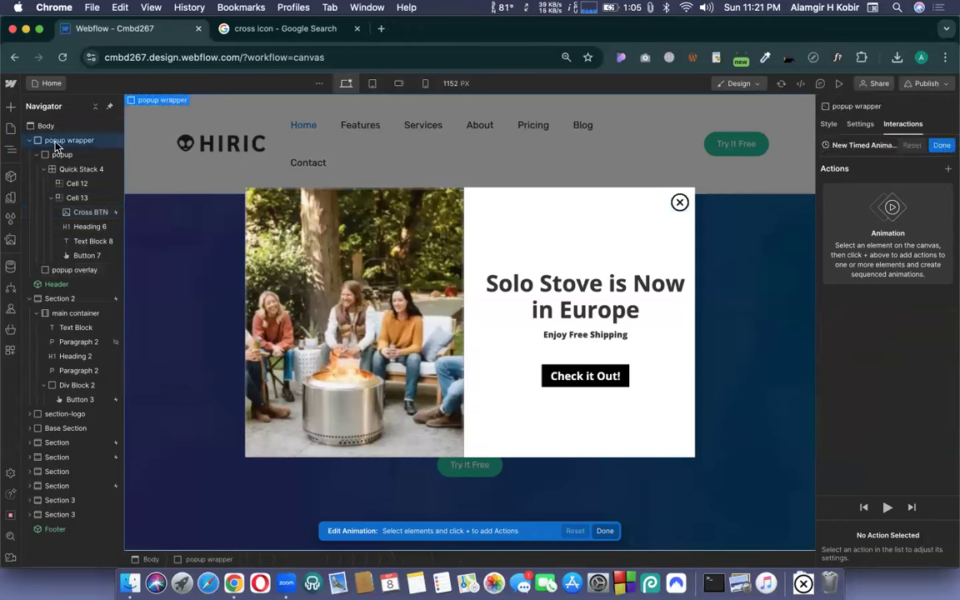
pyautogui.click(947, 168)
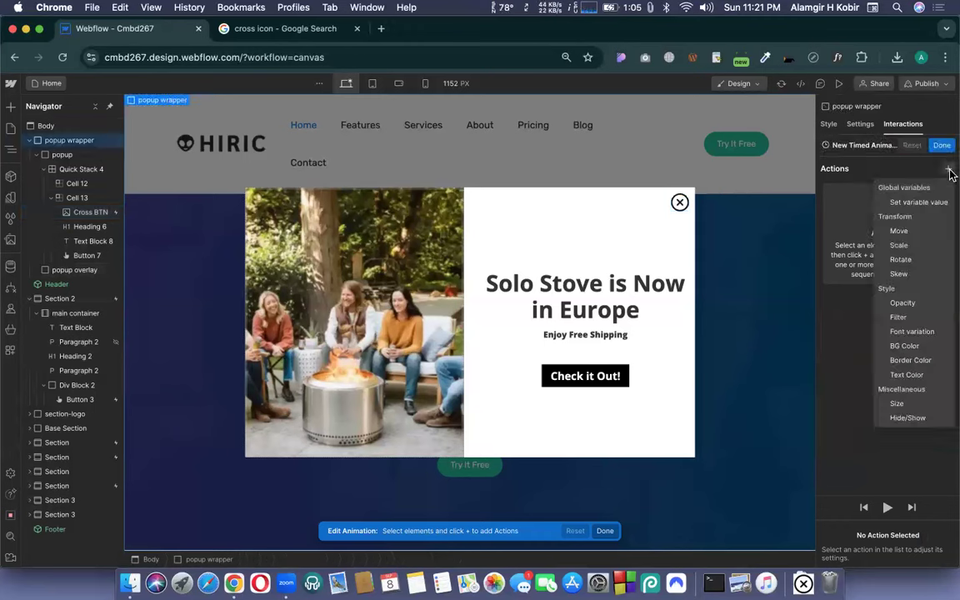
pyautogui.click(907, 418)
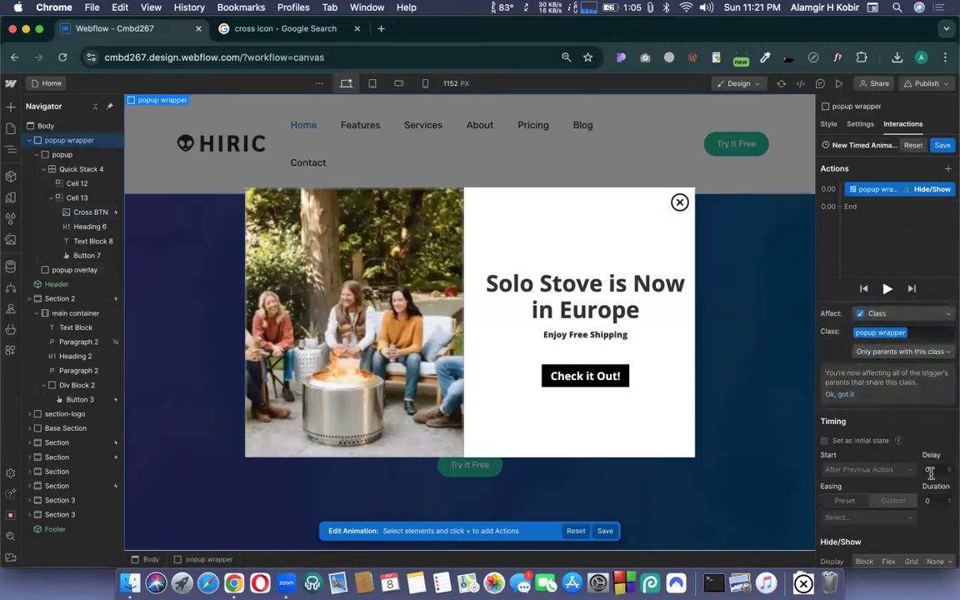
pyautogui.click(934, 562)
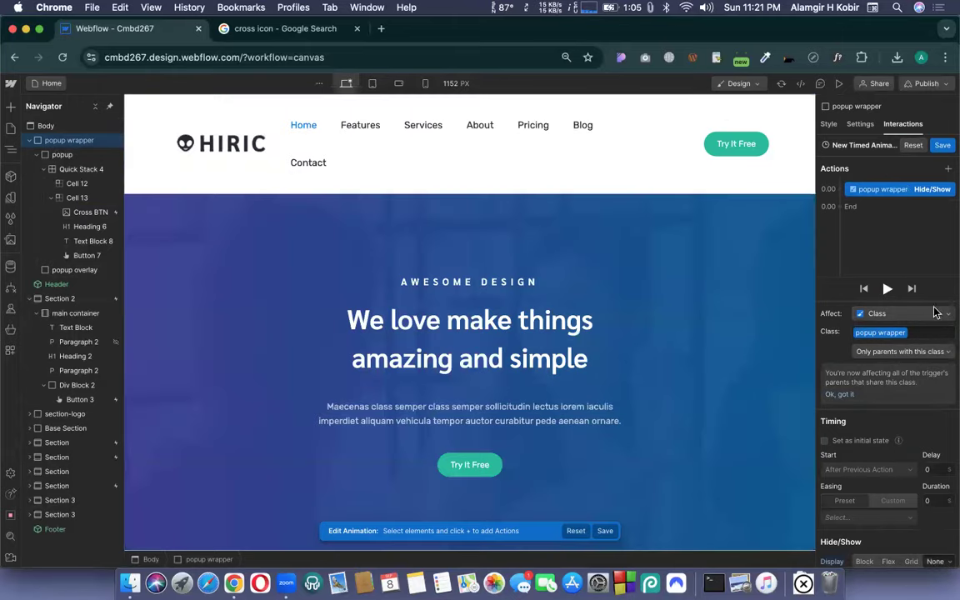
pyautogui.click(943, 146)
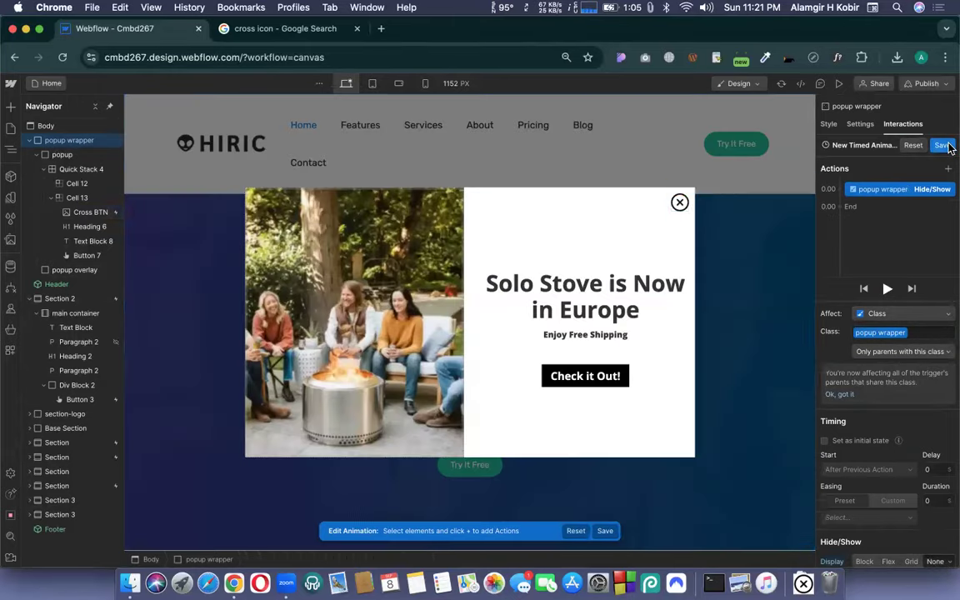
# Rename the cross icon's new timed animation to Popup Hide and preview it.
pyautogui.click(885, 389)
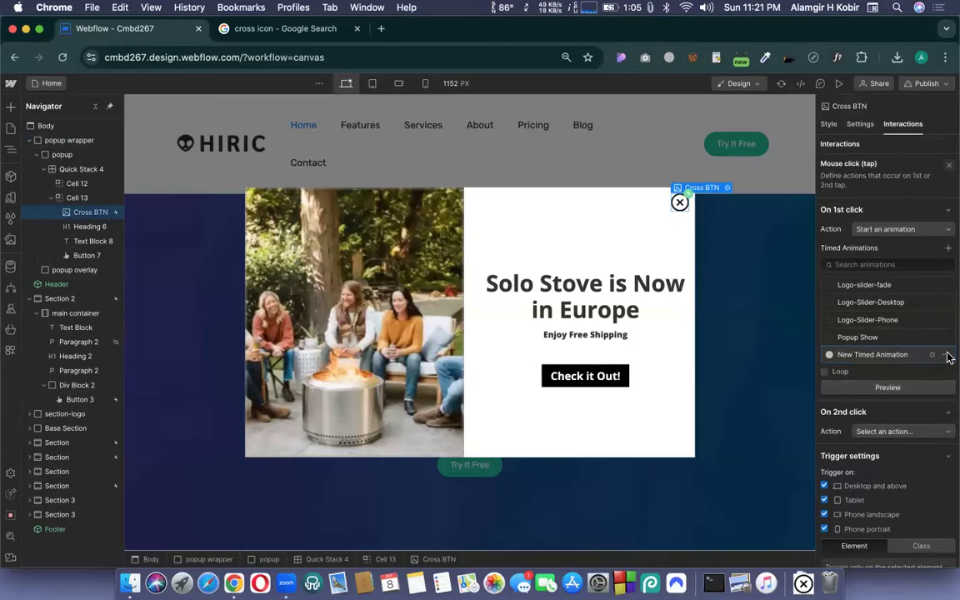
pyautogui.click(948, 355)
pyautogui.click(916, 390)
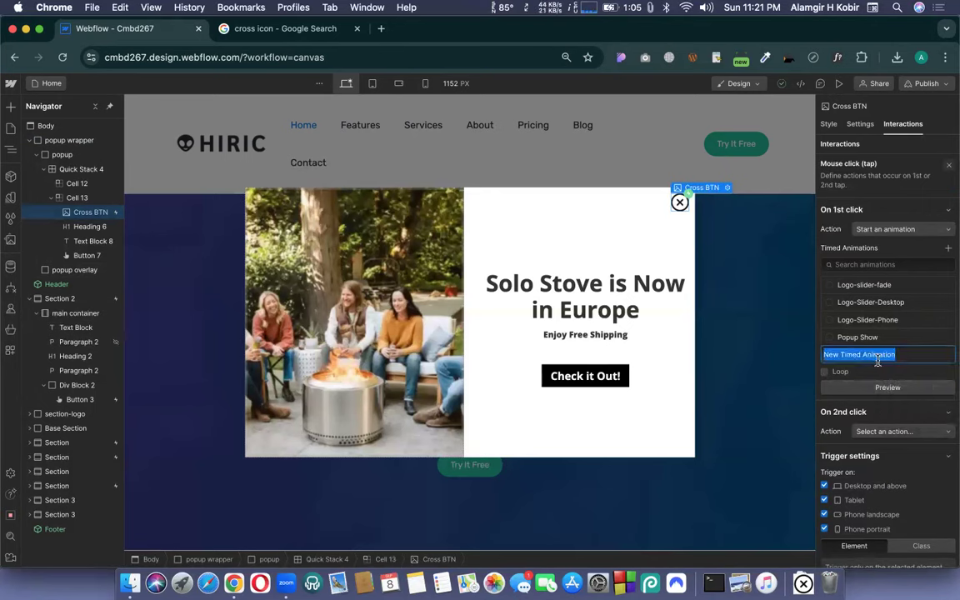
pyautogui.write('Popup Hide')
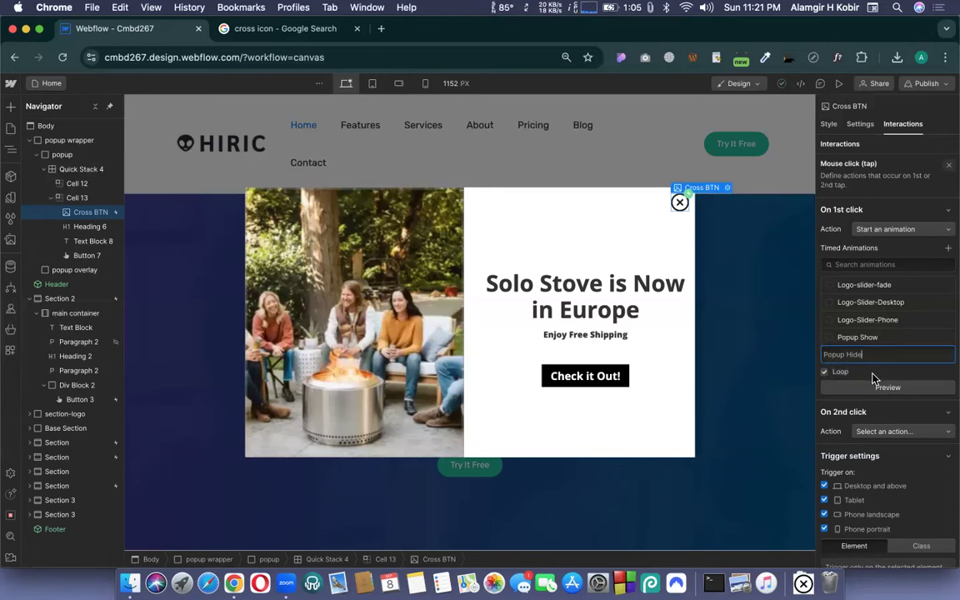
pyautogui.press('Return')
pyautogui.click(849, 374)
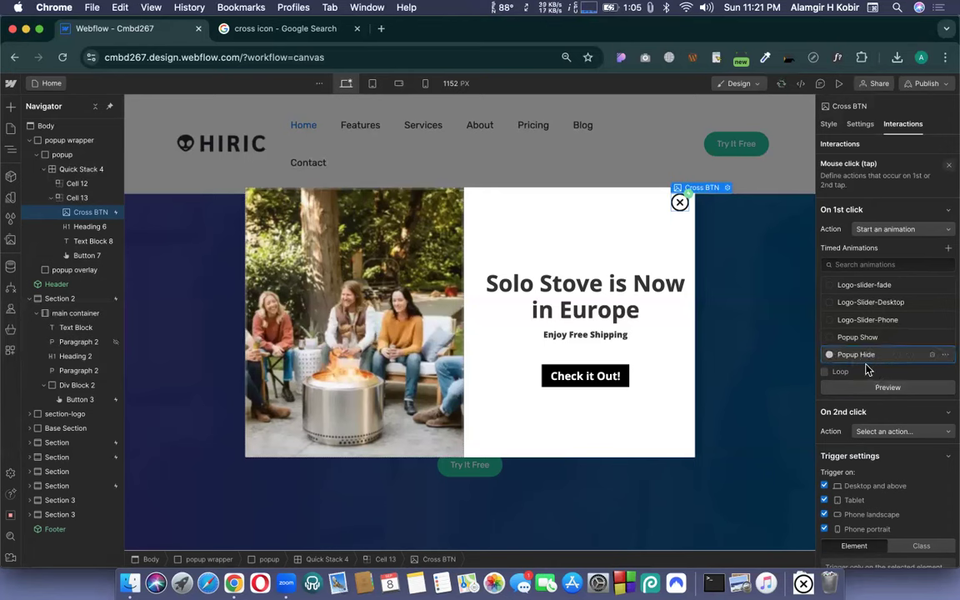
pyautogui.click(887, 388)
# Hide the popup on the canvas by setting the popup wrapper's display style to None.
pyautogui.click(60, 140)
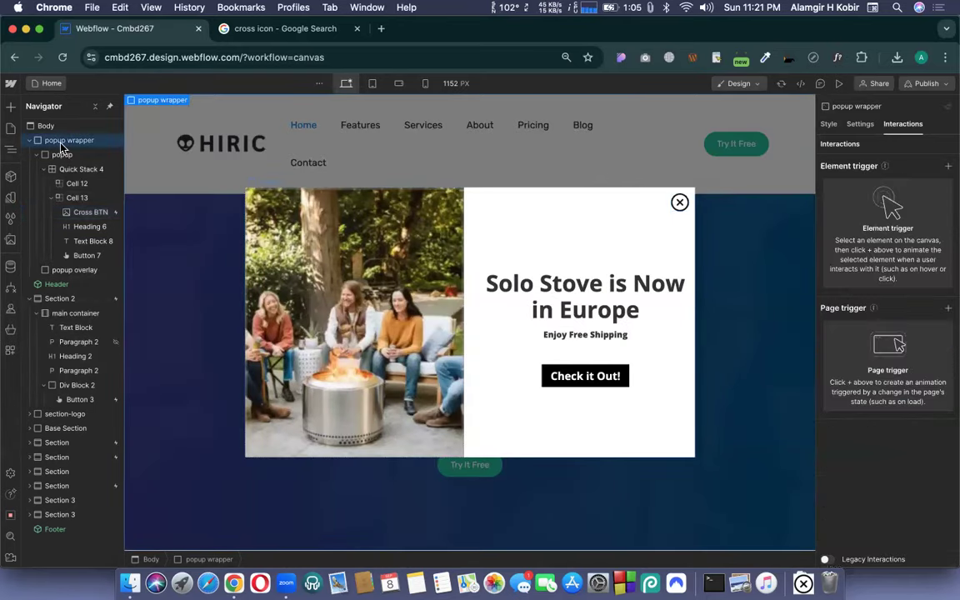
pyautogui.click(829, 124)
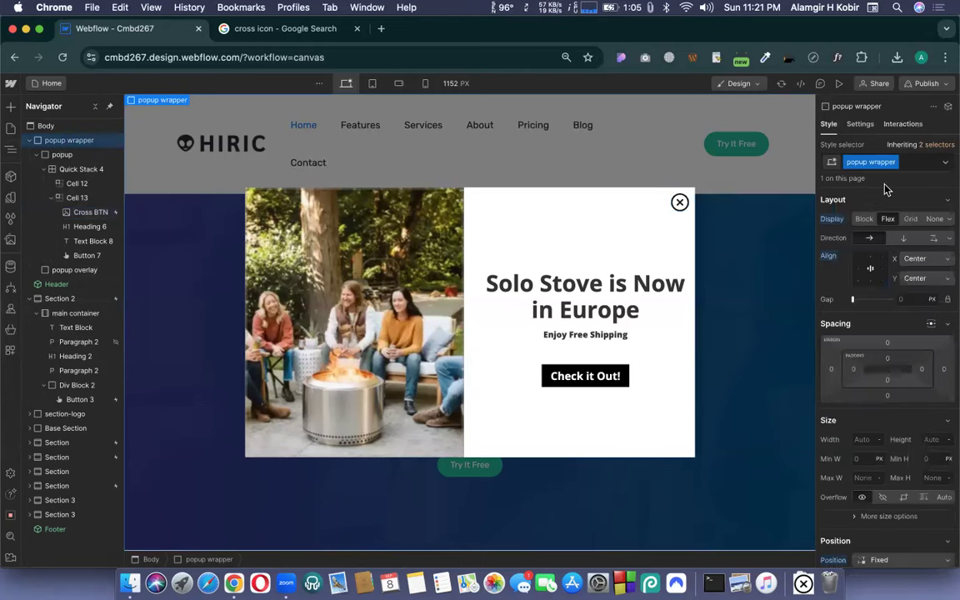
pyautogui.click(934, 219)
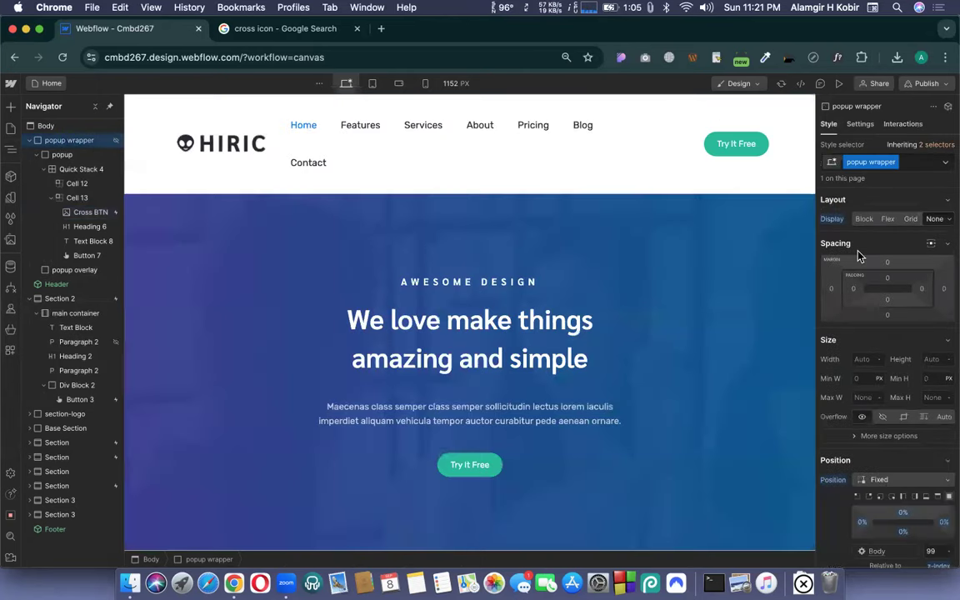
# Preview the page and repeatedly test opening the popup with the hero's Try It Free button and closing it with the cross icon.
pyautogui.click(840, 84)
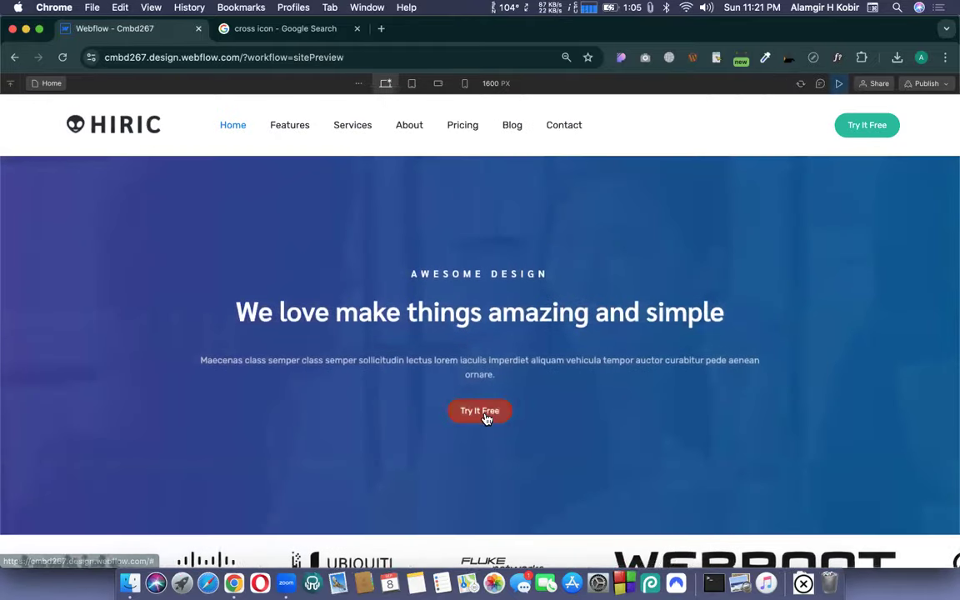
pyautogui.click(488, 419)
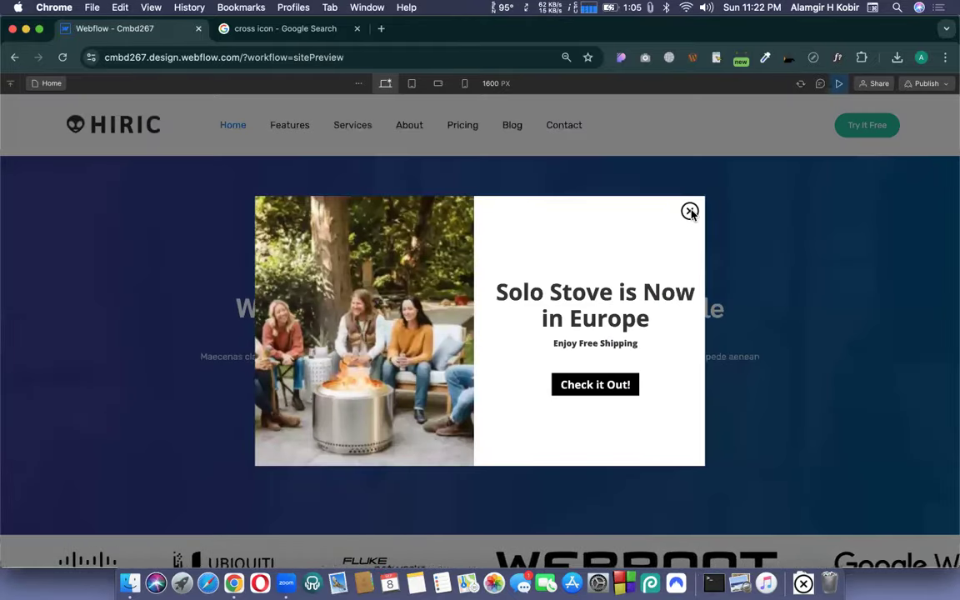
pyautogui.click(689, 212)
pyautogui.click(486, 421)
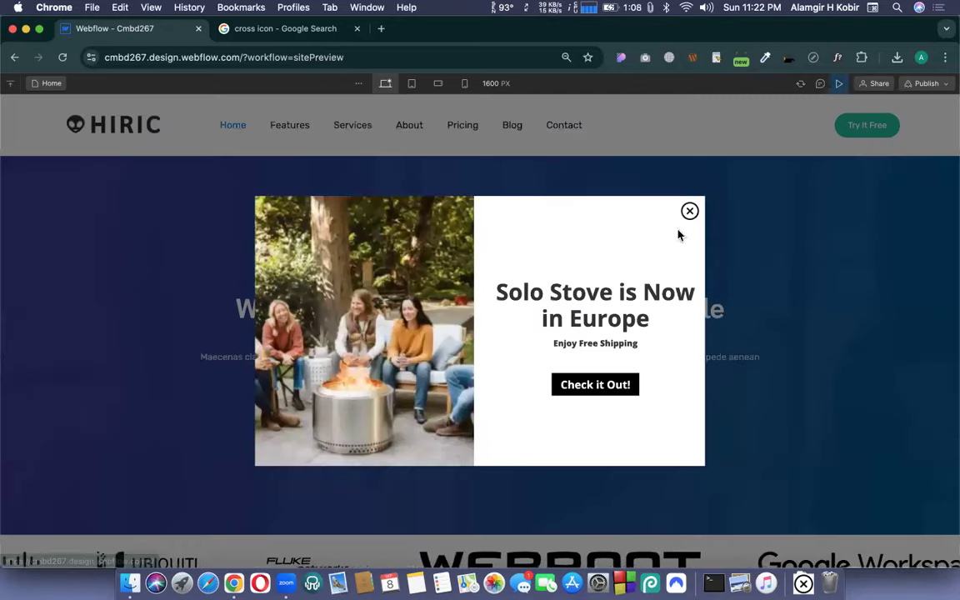
pyautogui.click(690, 214)
pyautogui.click(487, 419)
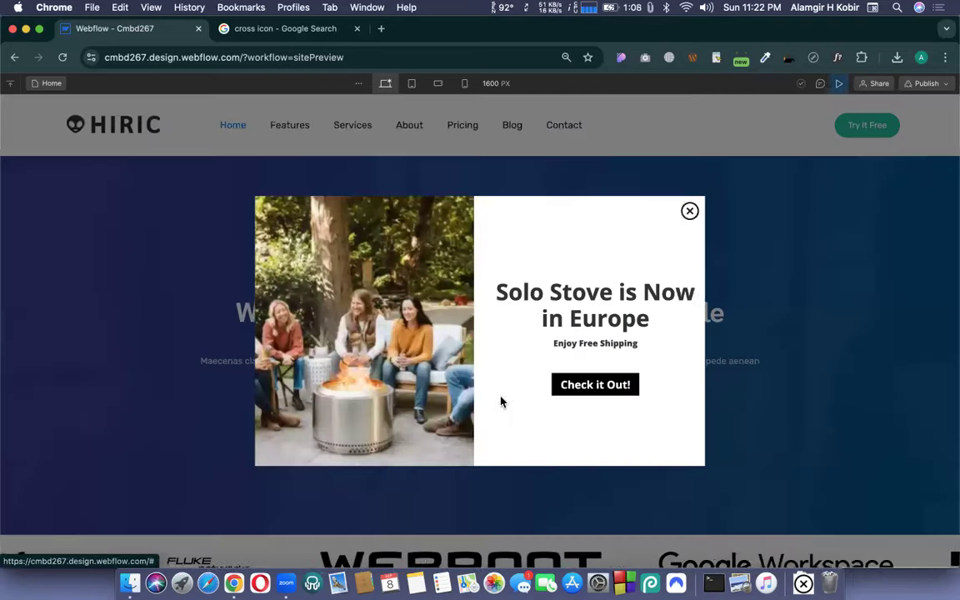
pyautogui.click(690, 211)
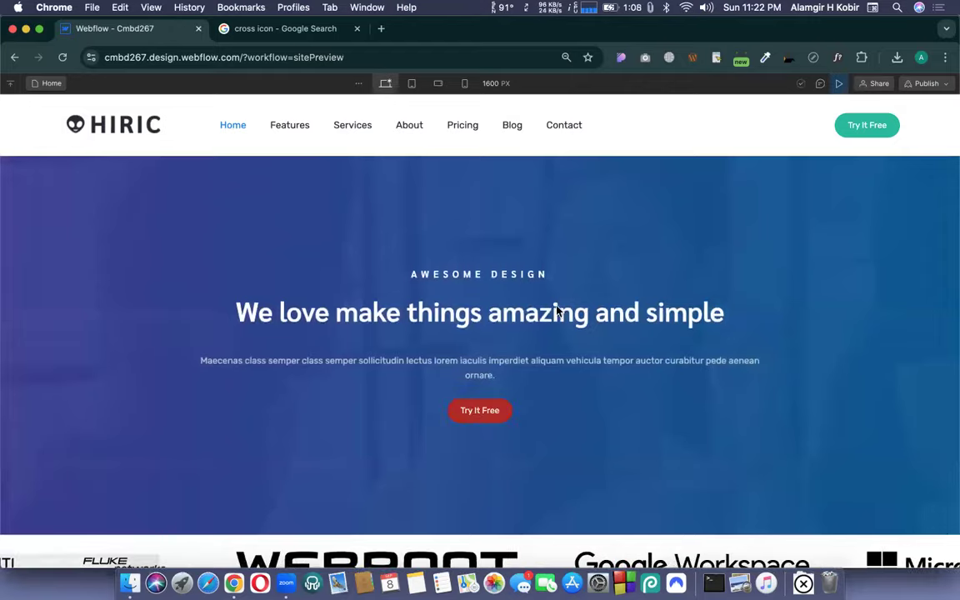
pyautogui.click(484, 417)
pyautogui.click(690, 212)
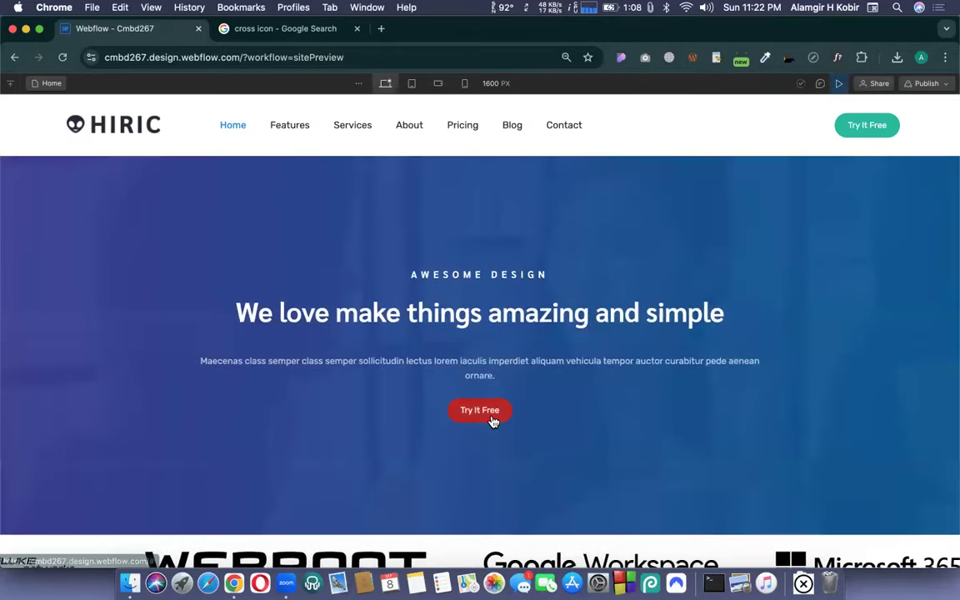
pyautogui.click(490, 419)
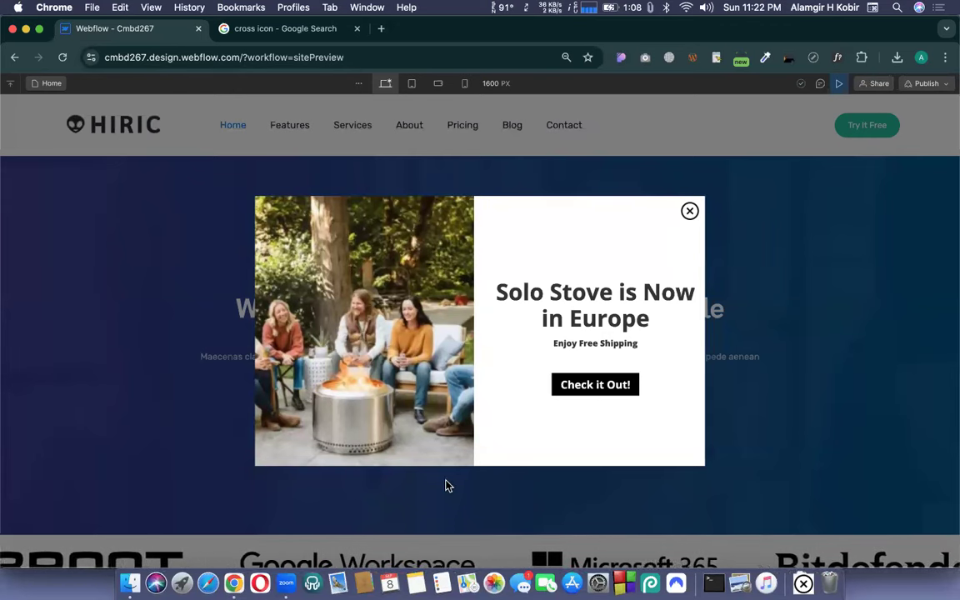
pyautogui.click(689, 213)
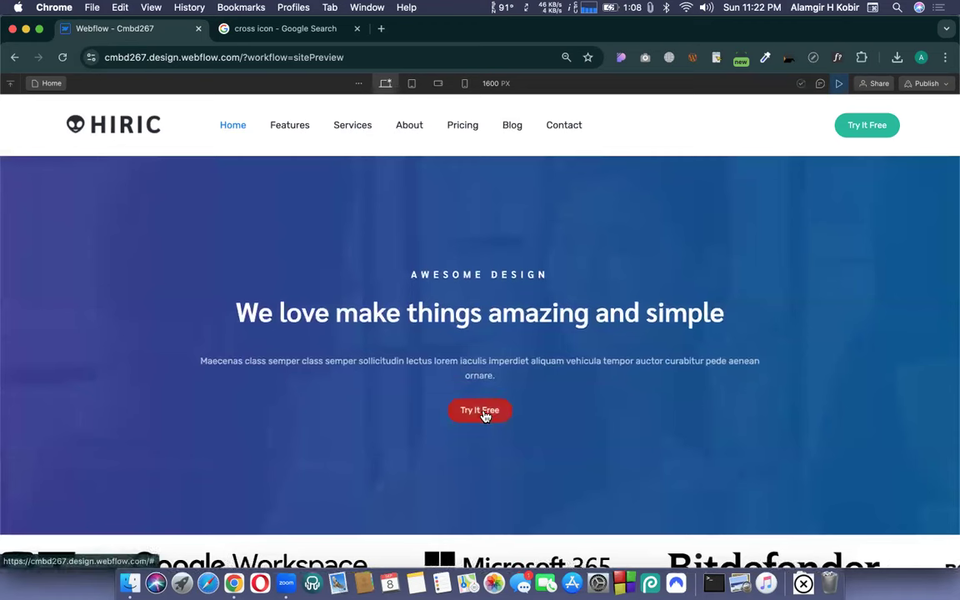
pyautogui.click(838, 83)
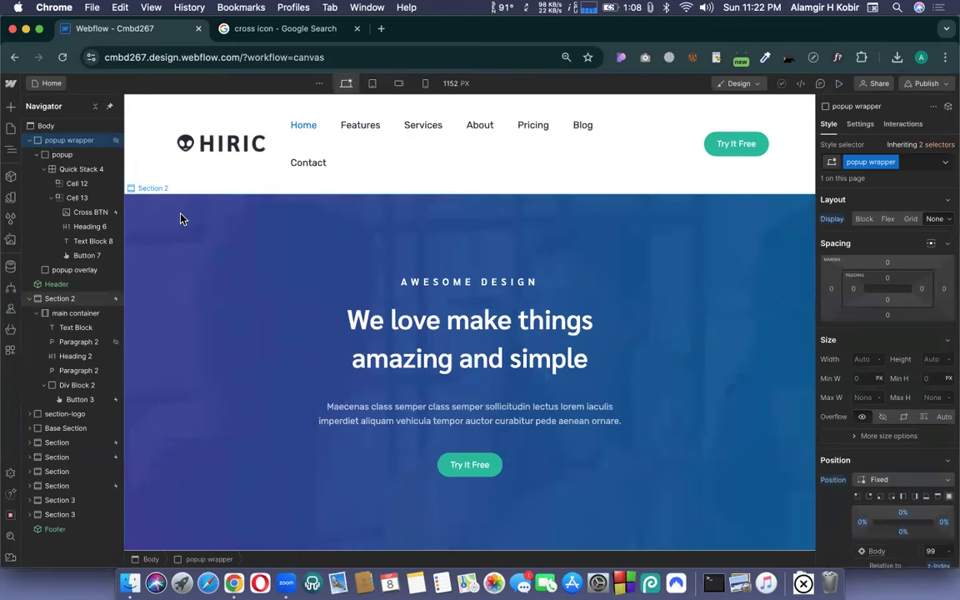
# Set the Cross BTN element's cursor to pointer.
pyautogui.scroll(-2, 367, 315)
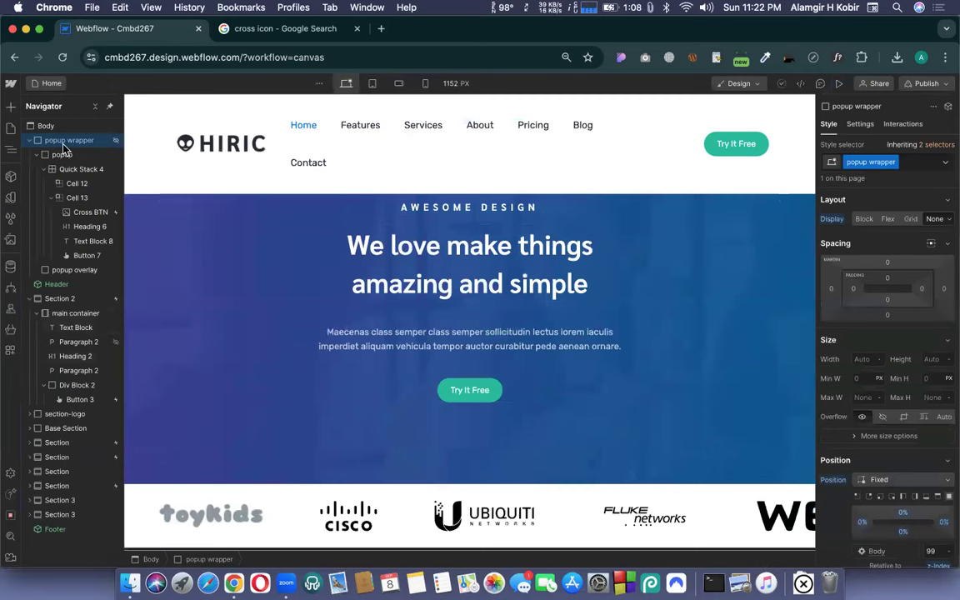
pyautogui.click(84, 214)
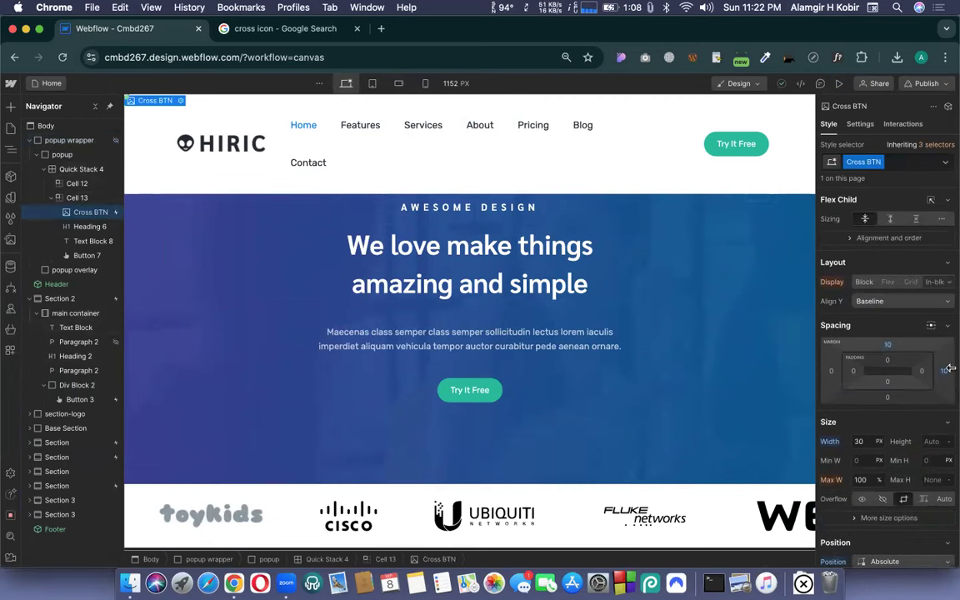
pyautogui.scroll(-5, 951, 367)
pyautogui.scroll(-10, 950, 367)
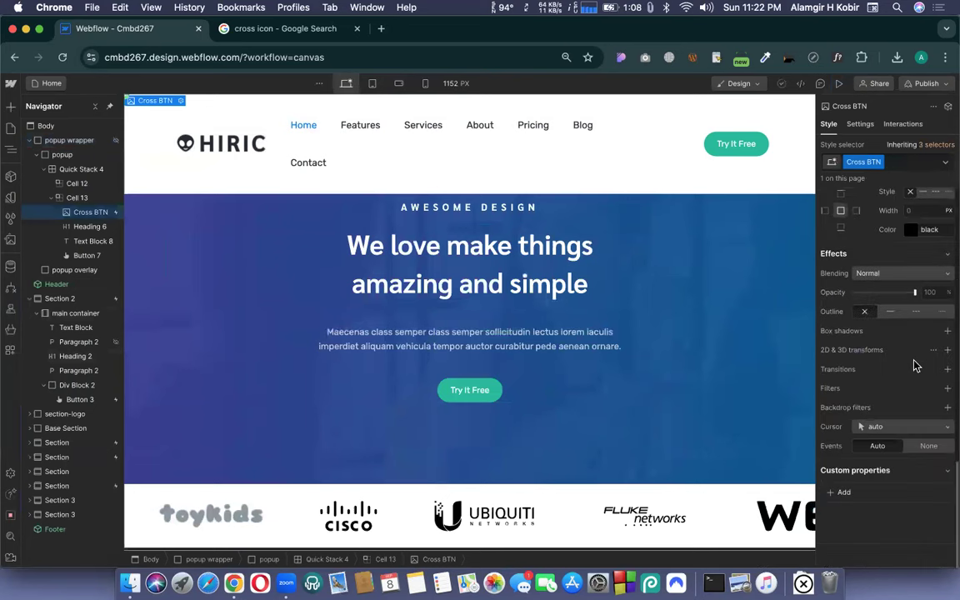
pyautogui.click(867, 427)
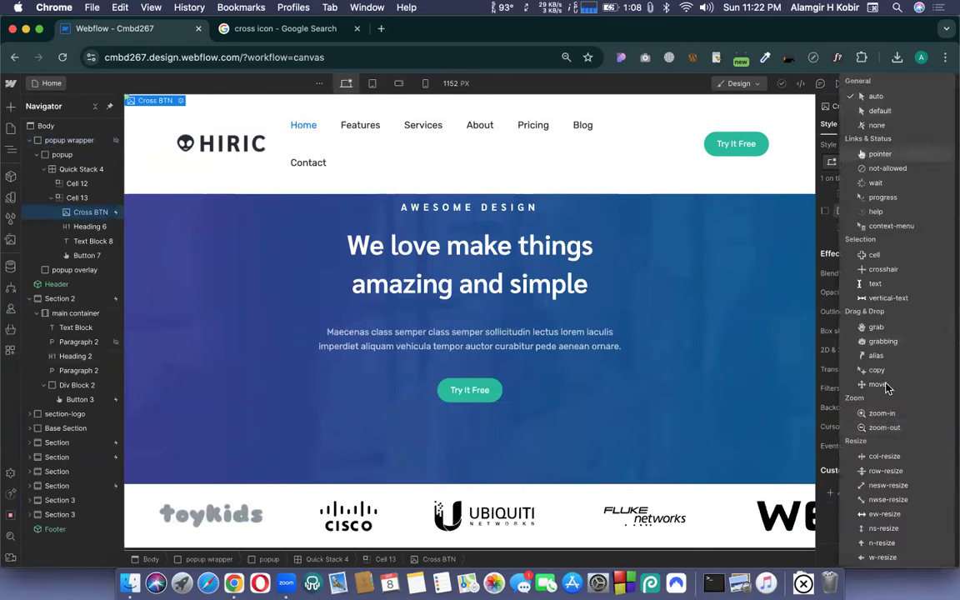
pyautogui.click(880, 153)
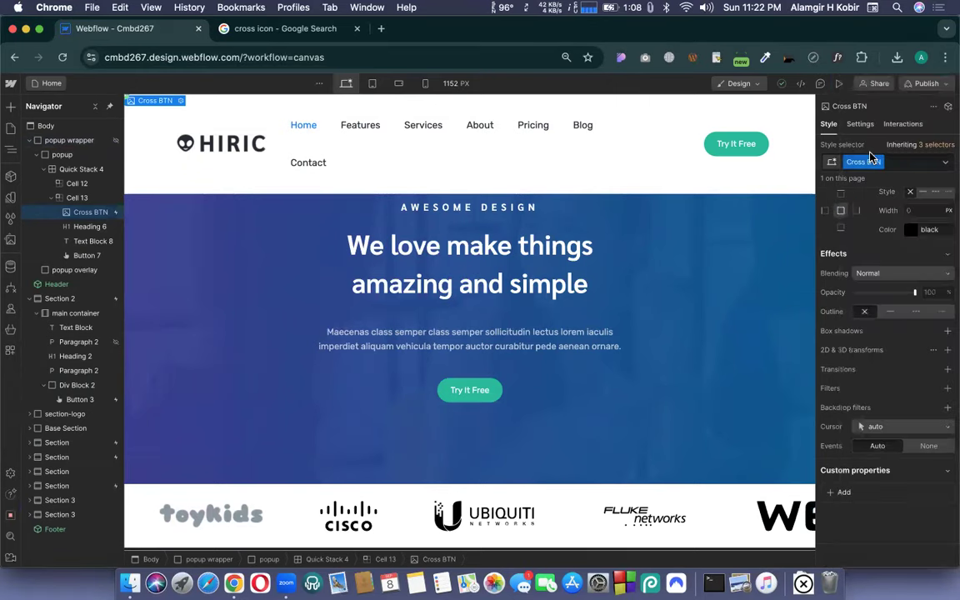
# Preview the page and open the popup to check the cursor over its cross icon.
pyautogui.click(838, 84)
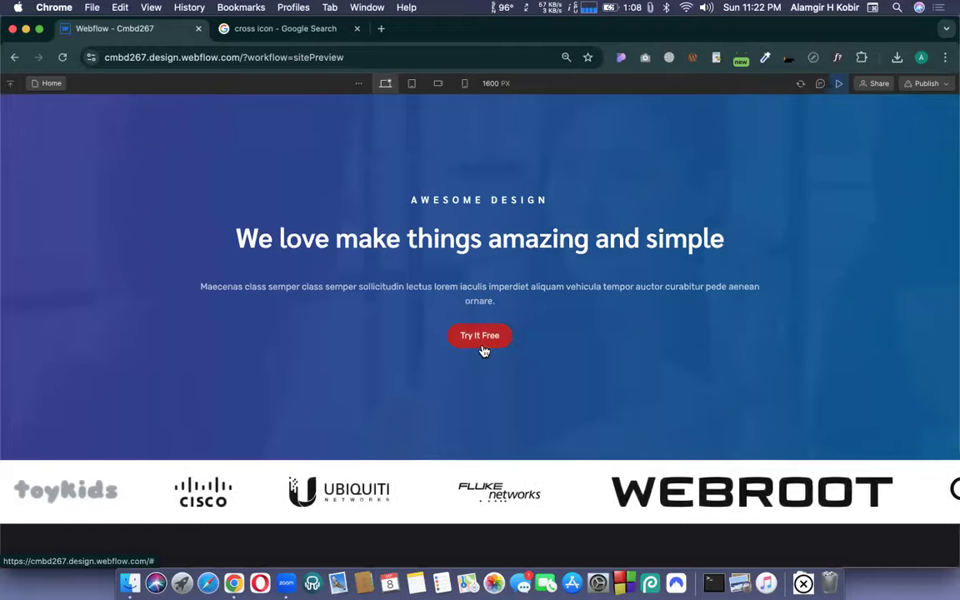
pyautogui.click(483, 347)
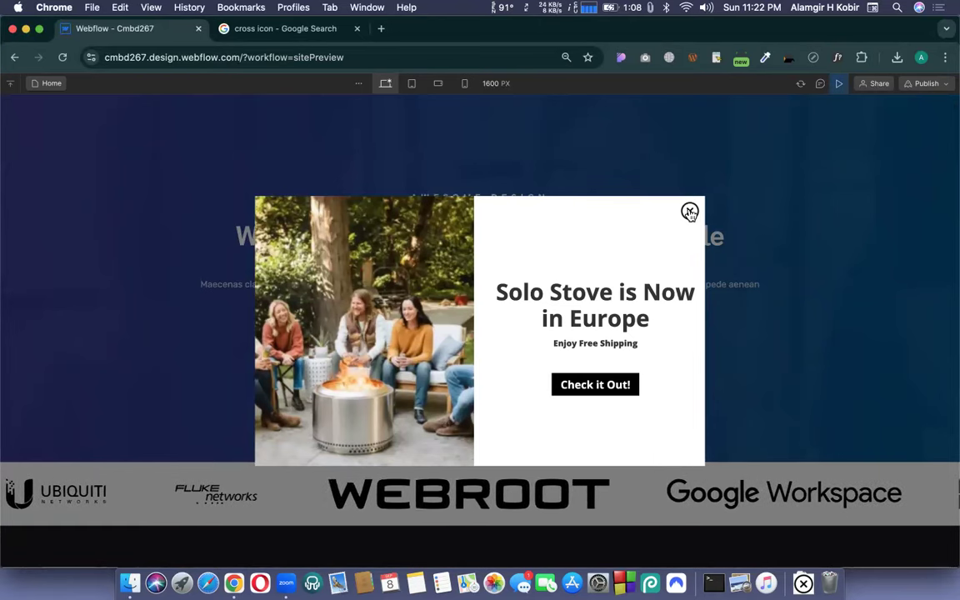
# Close the popup with its cross icon, reopen it with the hero's Try It Free button, and leave the preview.
pyautogui.click(690, 211)
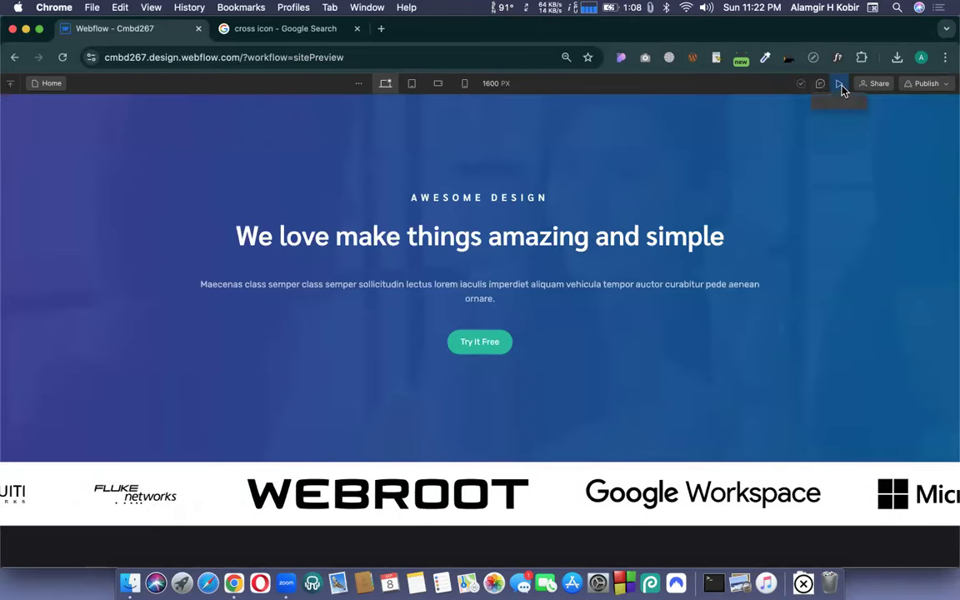
pyautogui.click(488, 344)
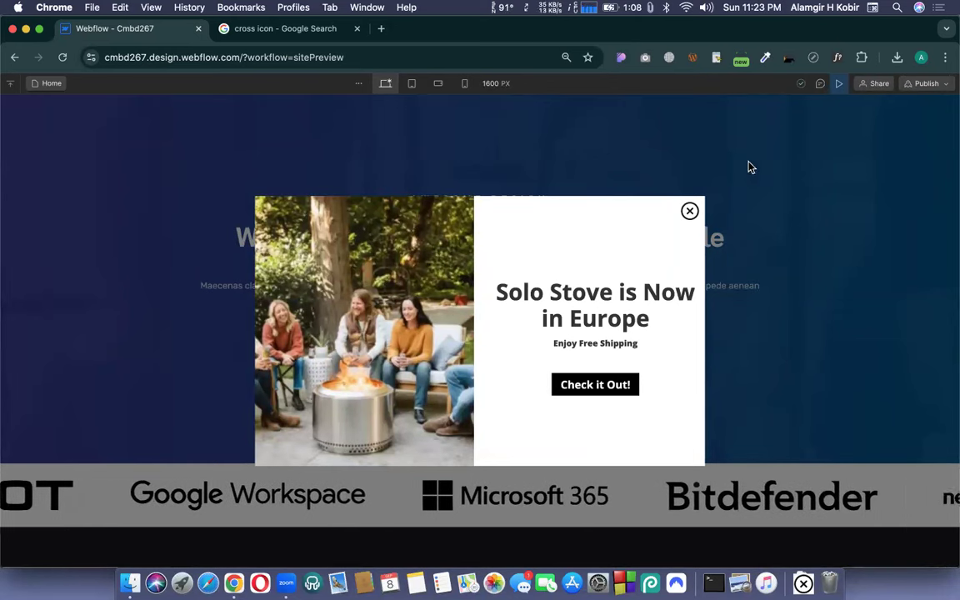
pyautogui.click(838, 84)
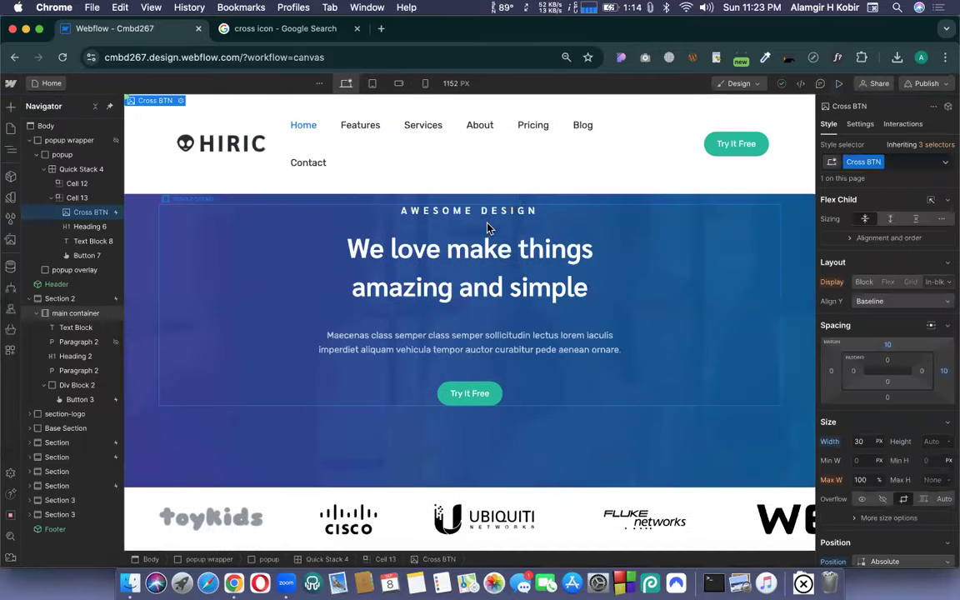
# Show the popup on the canvas by setting the popup wrapper's display to Flex, and collapse the popup's child elements.
pyautogui.click(69, 140)
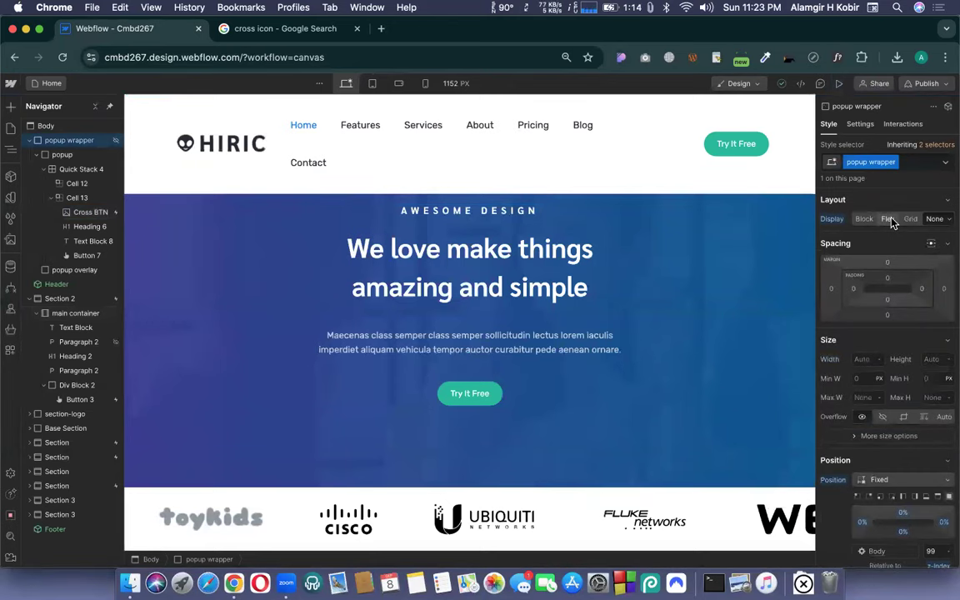
pyautogui.click(888, 219)
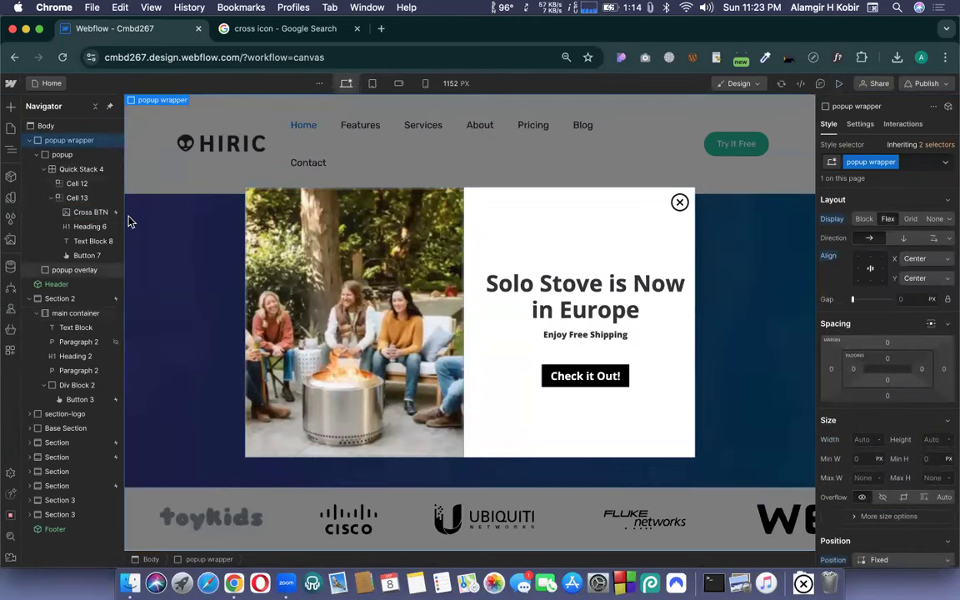
pyautogui.click(39, 155)
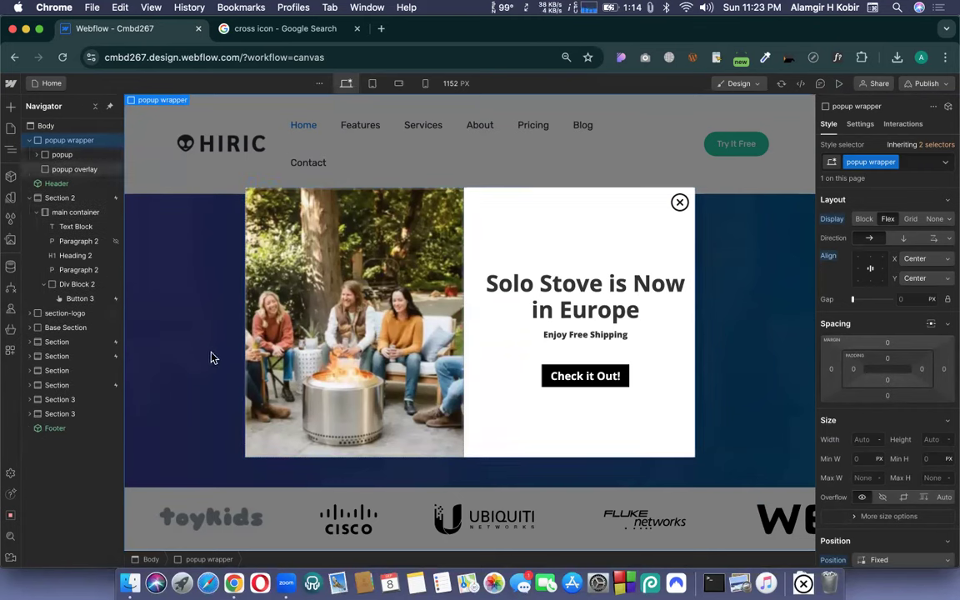
pyautogui.click(79, 170)
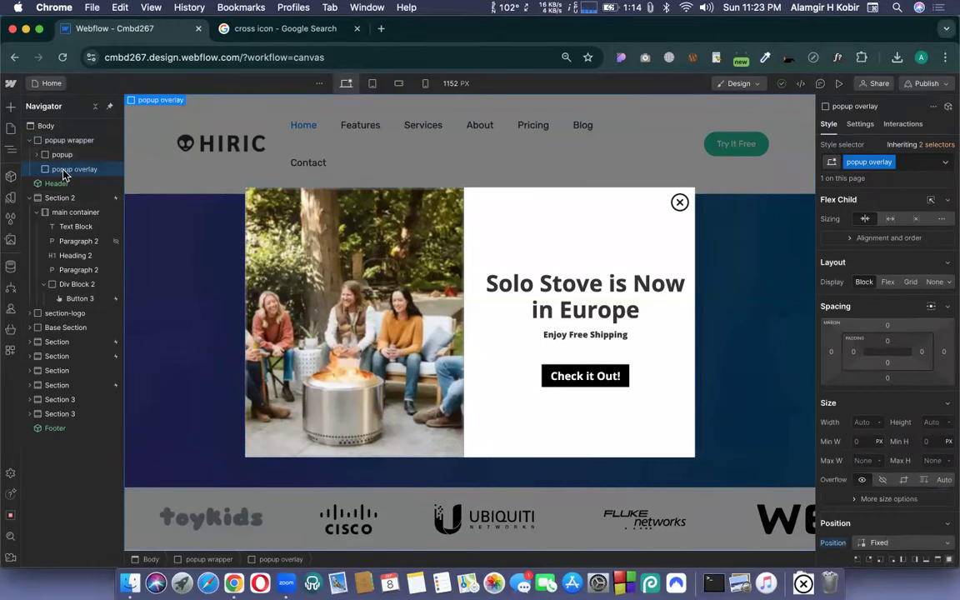
pyautogui.click(67, 142)
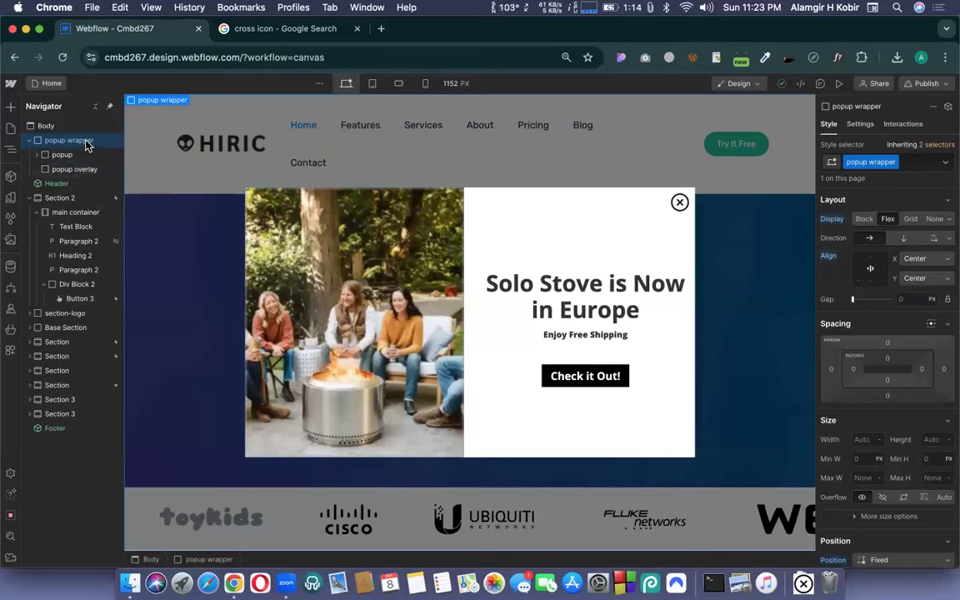
# Add a mouse click trigger to the popup wrapper that starts the Popup Hide animation on the first click.
pyautogui.click(905, 125)
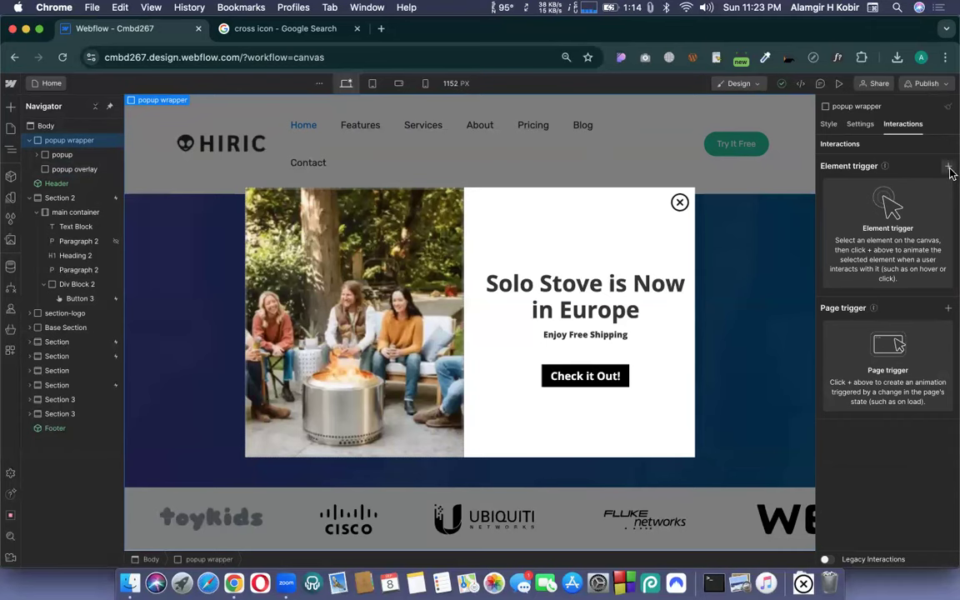
pyautogui.click(948, 167)
pyautogui.click(879, 200)
pyautogui.click(889, 228)
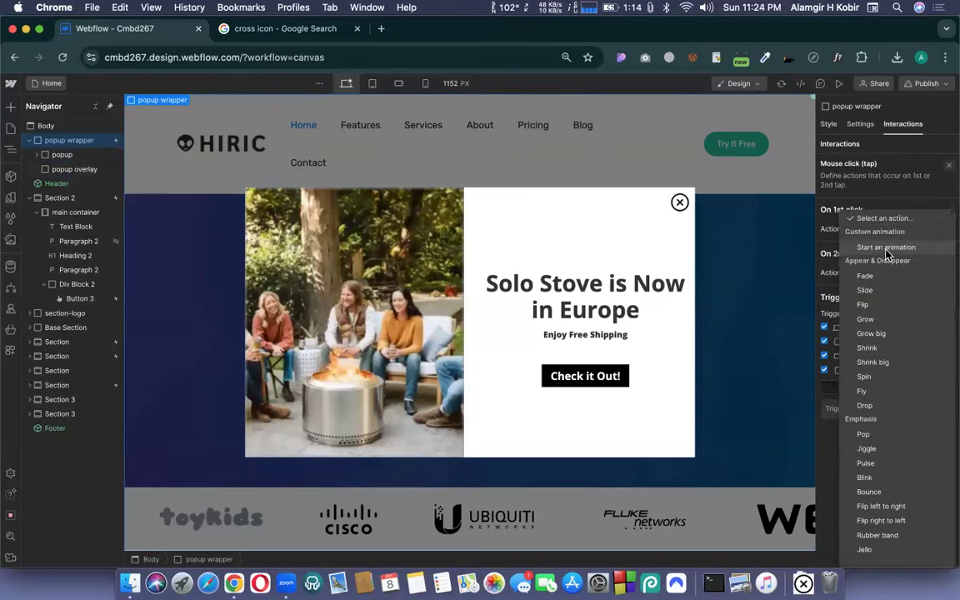
pyautogui.click(886, 247)
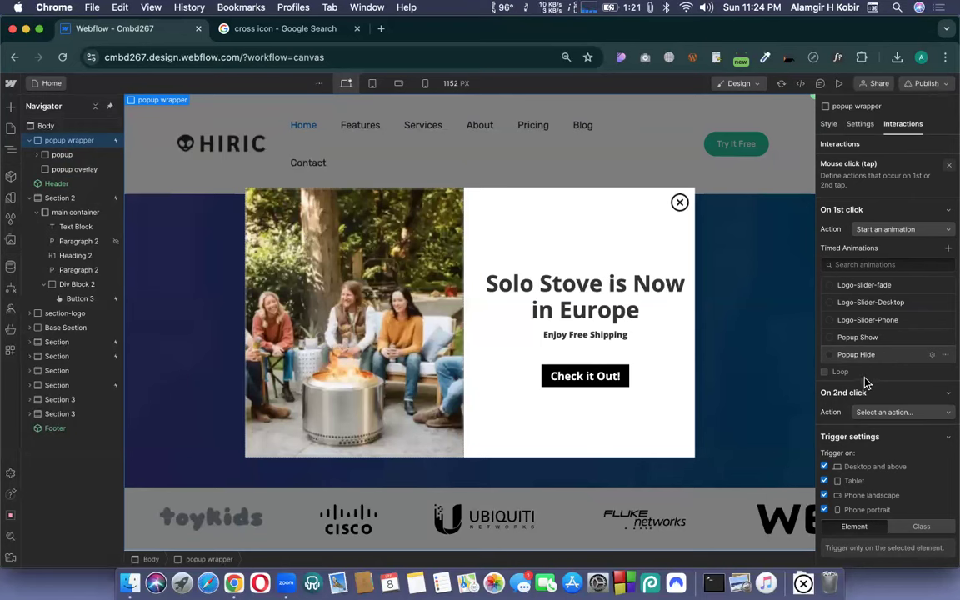
pyautogui.click(830, 355)
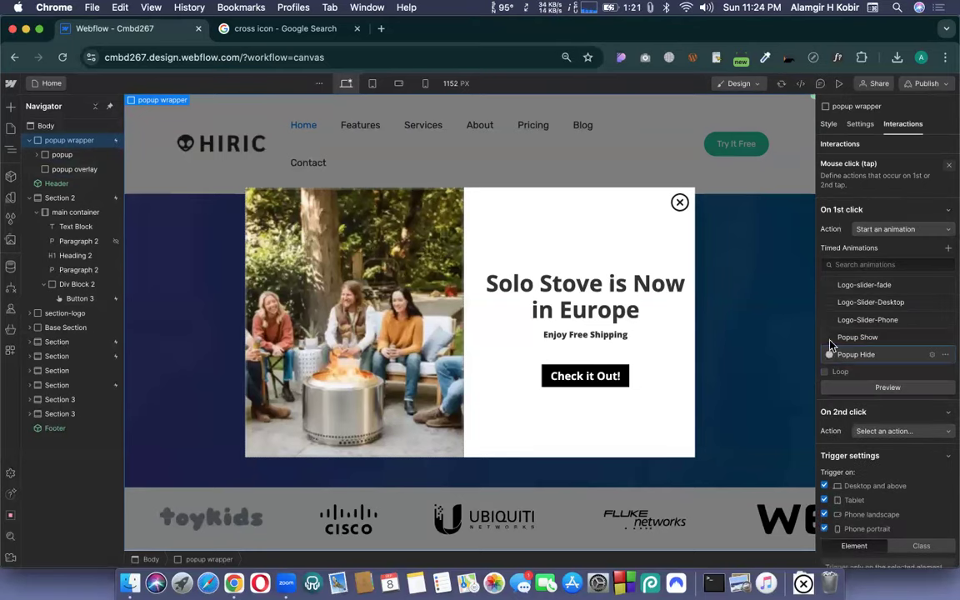
# Preview the page and test closing the popup by clicking outside it, reopening it with Try It Free, and closing it with the cross icon.
pyautogui.click(839, 83)
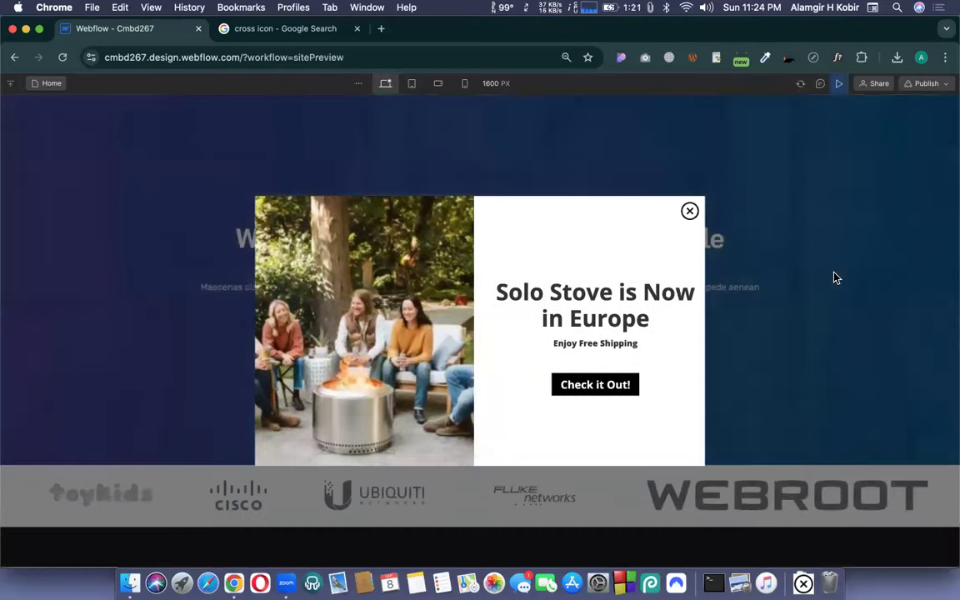
pyautogui.click(837, 278)
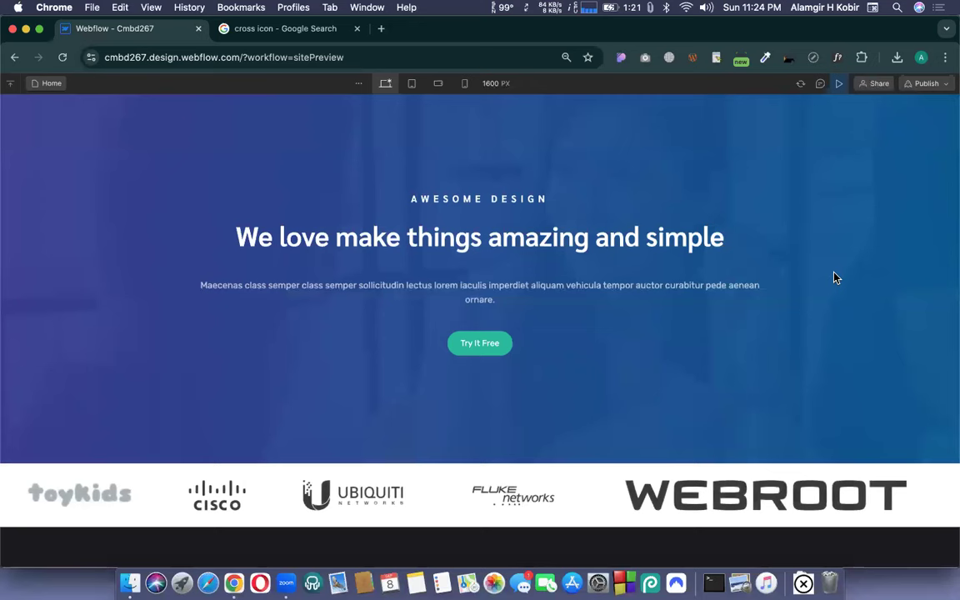
pyautogui.click(487, 351)
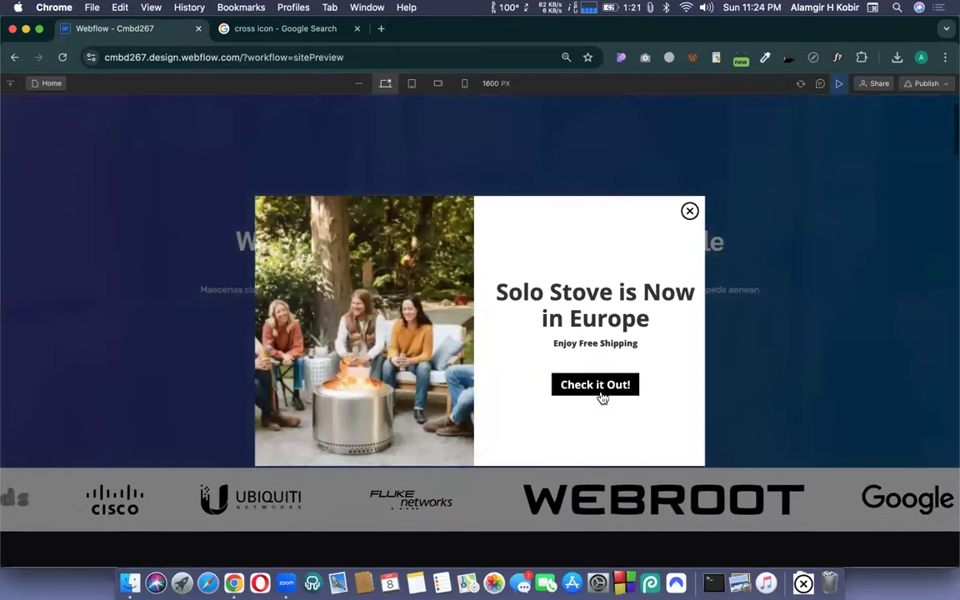
pyautogui.click(688, 211)
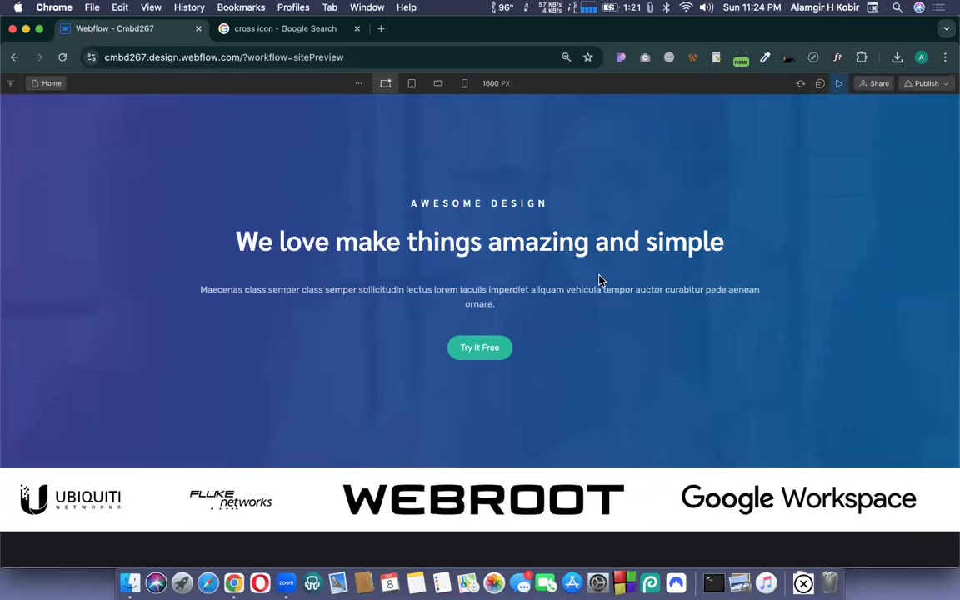
pyautogui.click(839, 86)
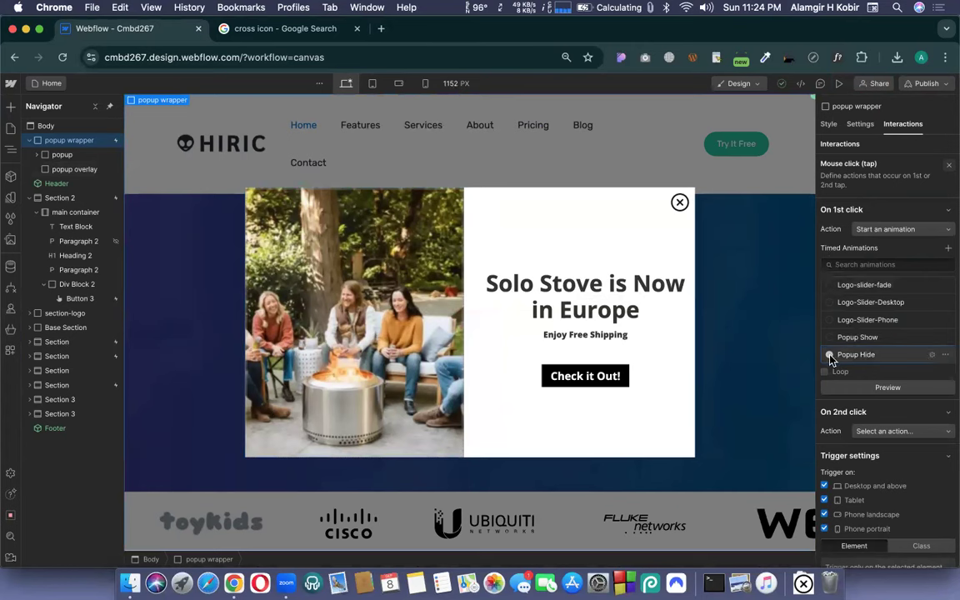
# Clear the first-click action of the popup wrapper's mouse click trigger.
pyautogui.click(911, 230)
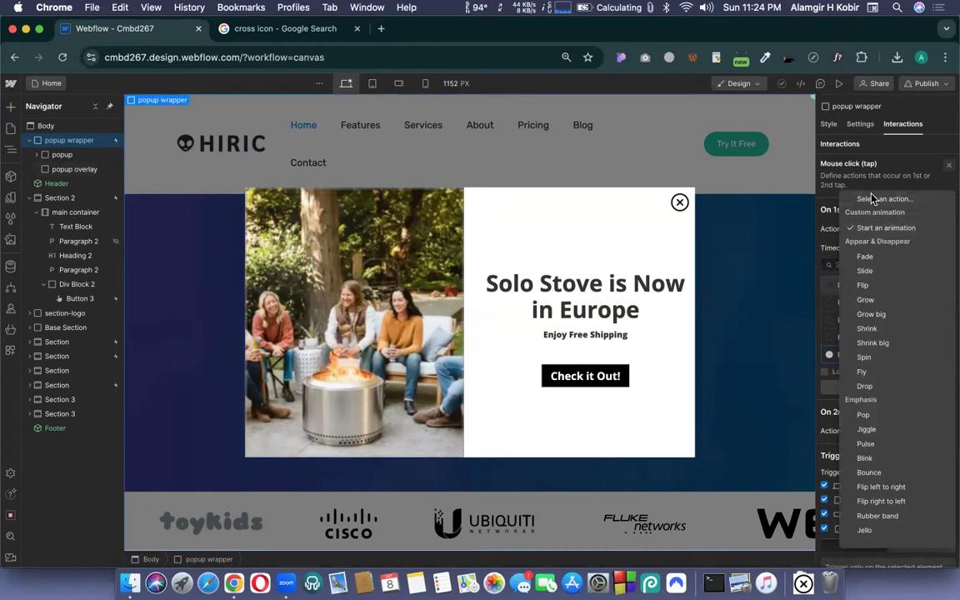
pyautogui.press('Escape')
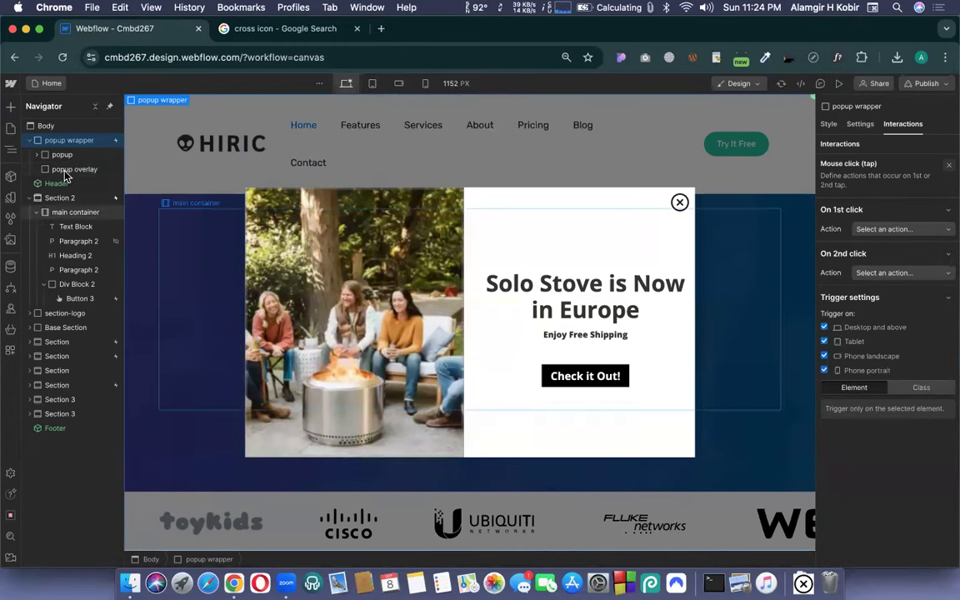
# Add a mouse click trigger to the popup overlay that starts the Popup Hide animation on the first click.
pyautogui.click(53, 170)
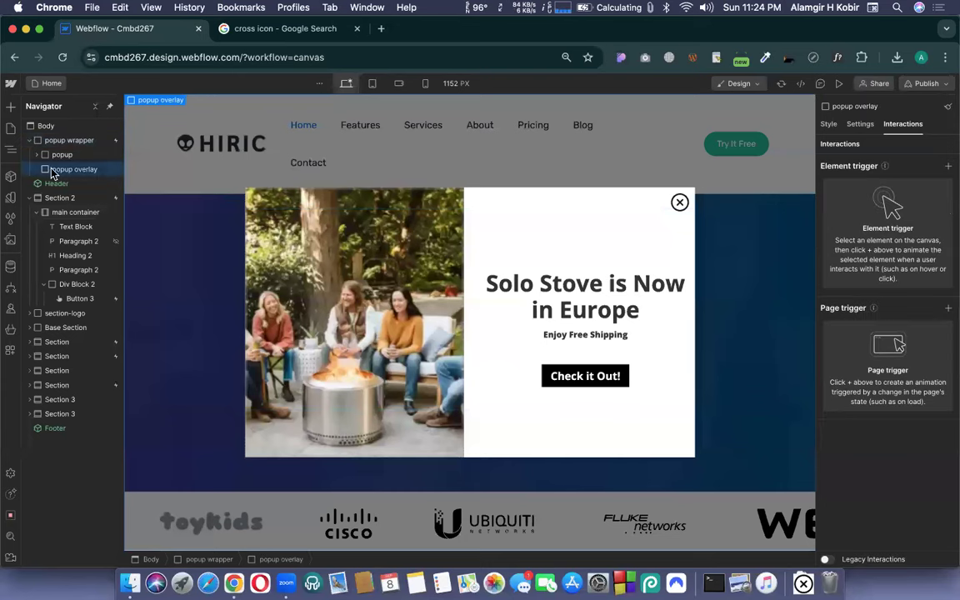
pyautogui.click(949, 168)
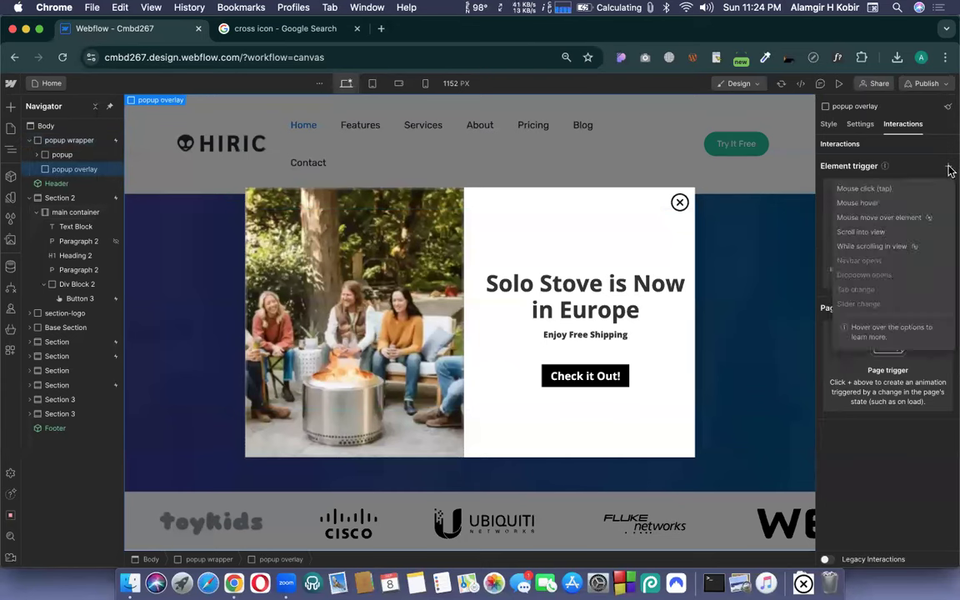
pyautogui.click(867, 189)
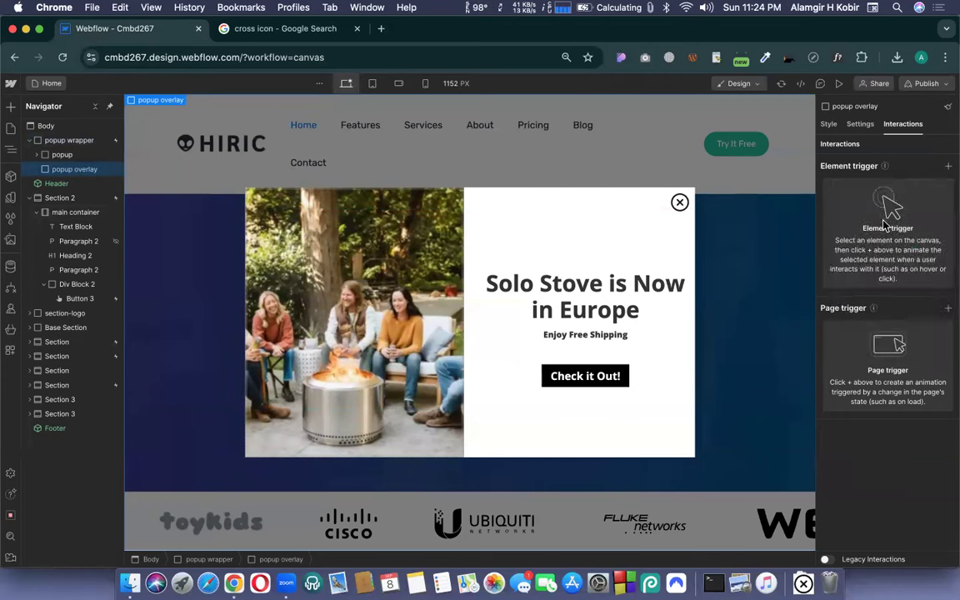
pyautogui.click(887, 230)
pyautogui.click(879, 248)
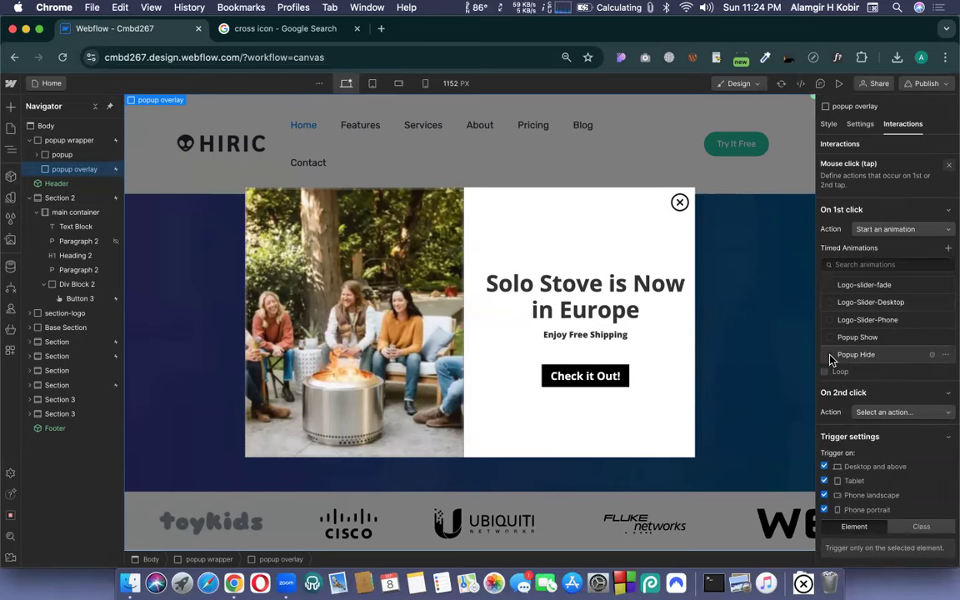
pyautogui.click(829, 355)
pyautogui.click(886, 386)
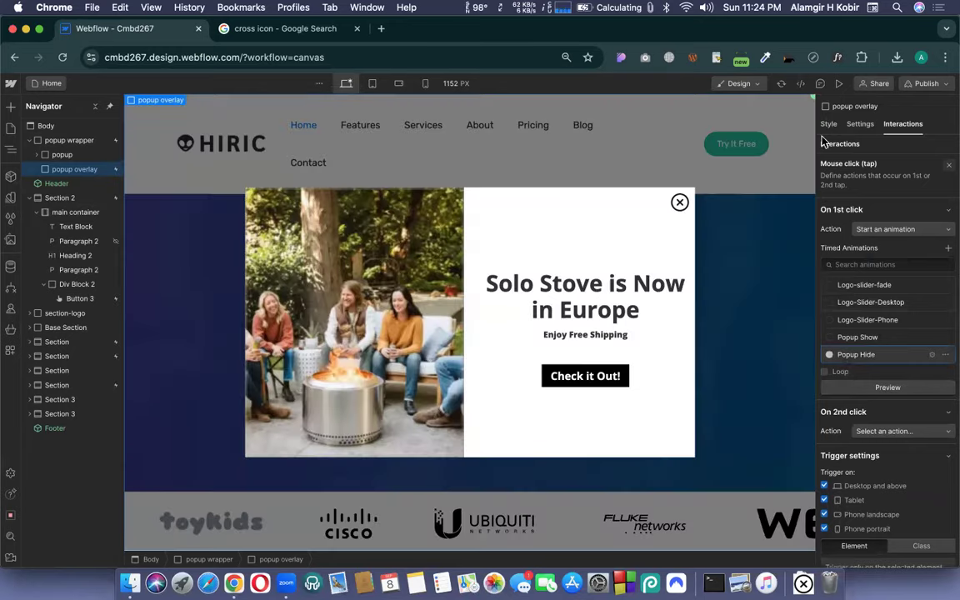
# Delete the popup wrapper's empty mouse click trigger and set the wrapper's display to None.
pyautogui.press('s')
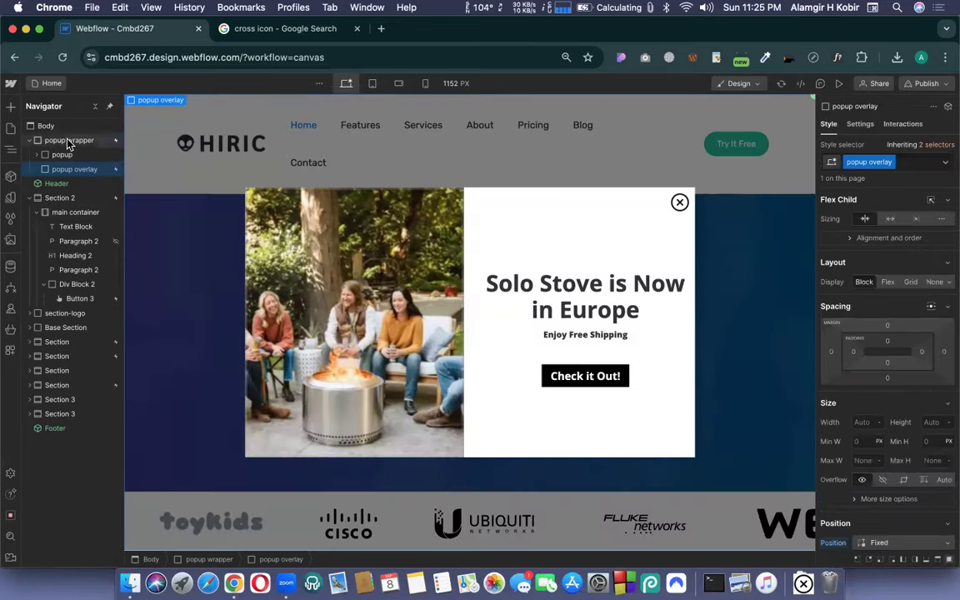
pyautogui.click(69, 141)
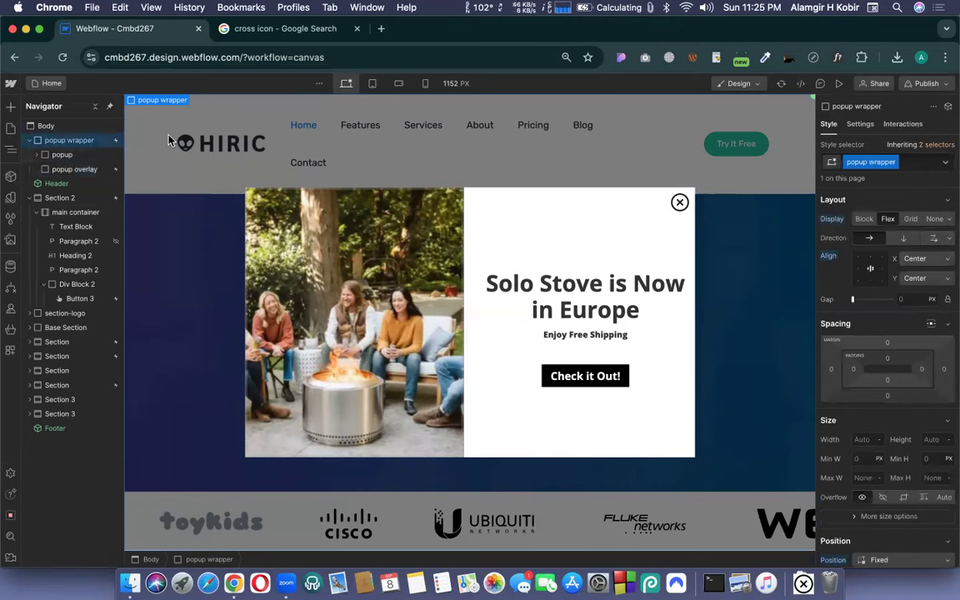
pyautogui.click(902, 124)
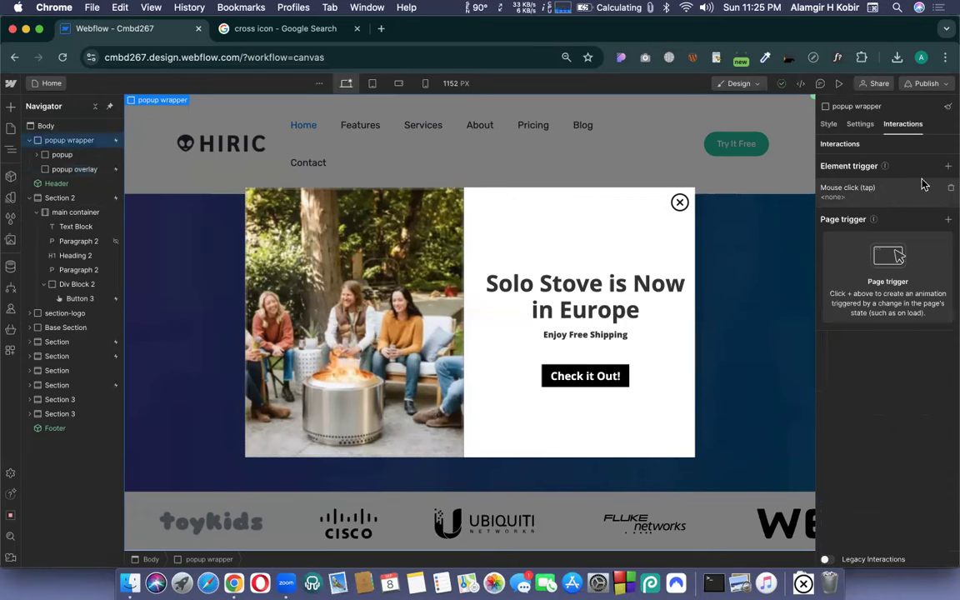
pyautogui.click(951, 189)
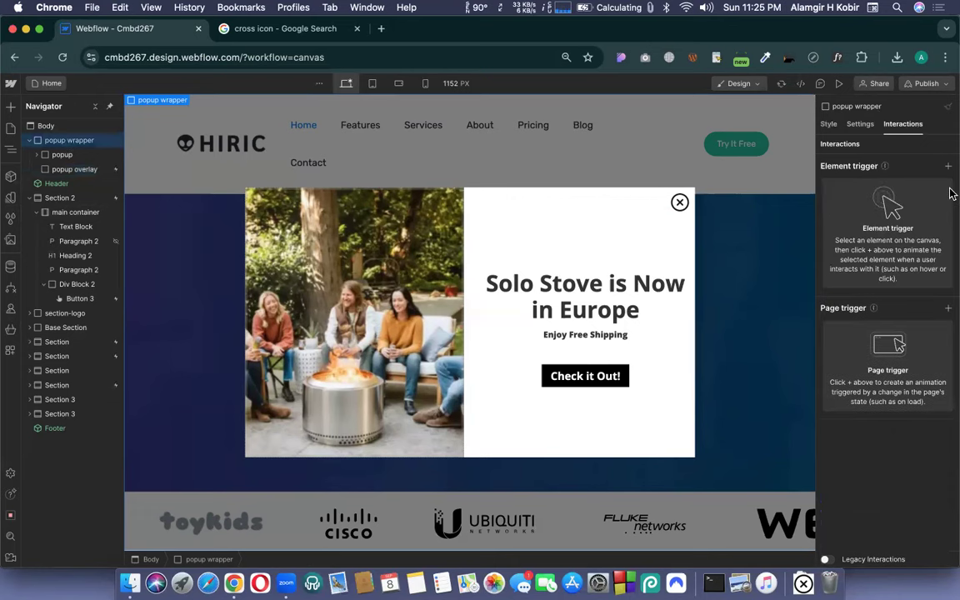
pyautogui.click(829, 124)
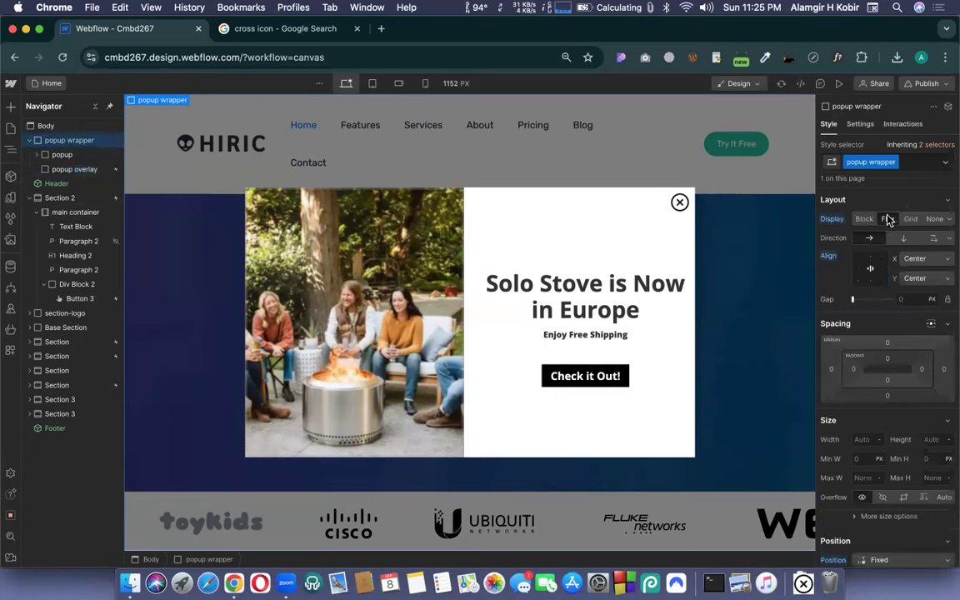
pyautogui.click(934, 219)
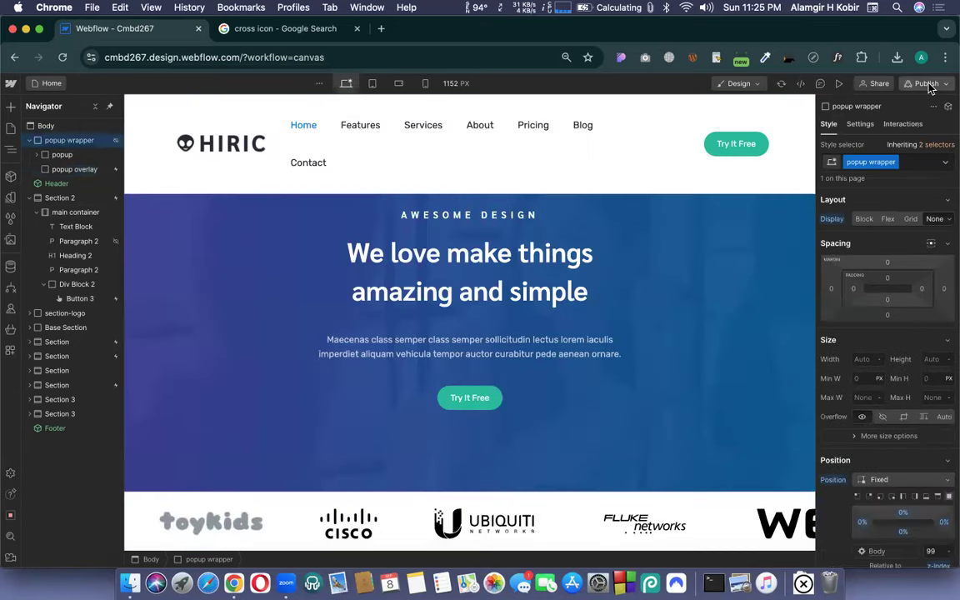
# Publish the site to the staging domain cmbd267.webflow.io.
pyautogui.hotkey('shift', 'p')
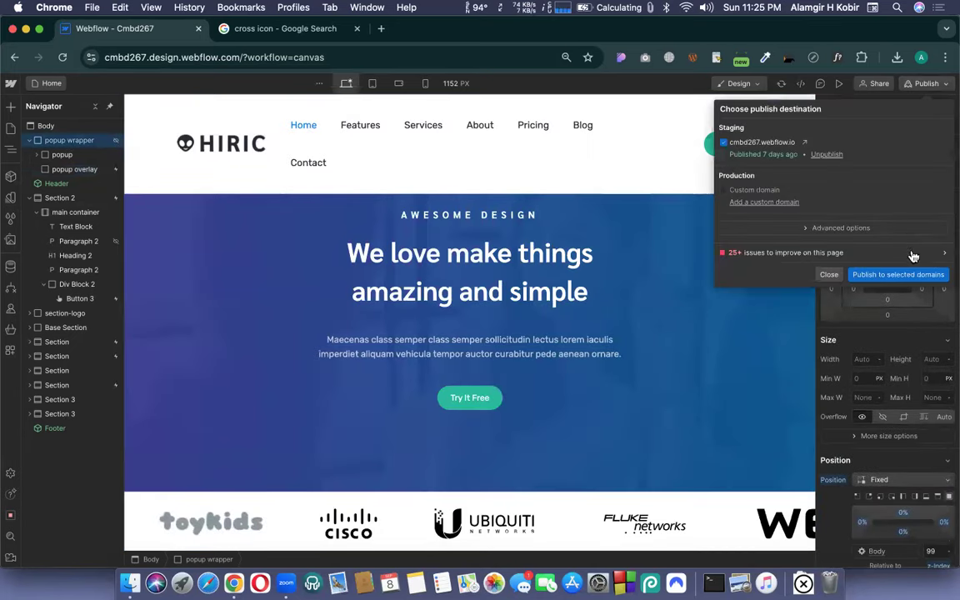
pyautogui.click(889, 276)
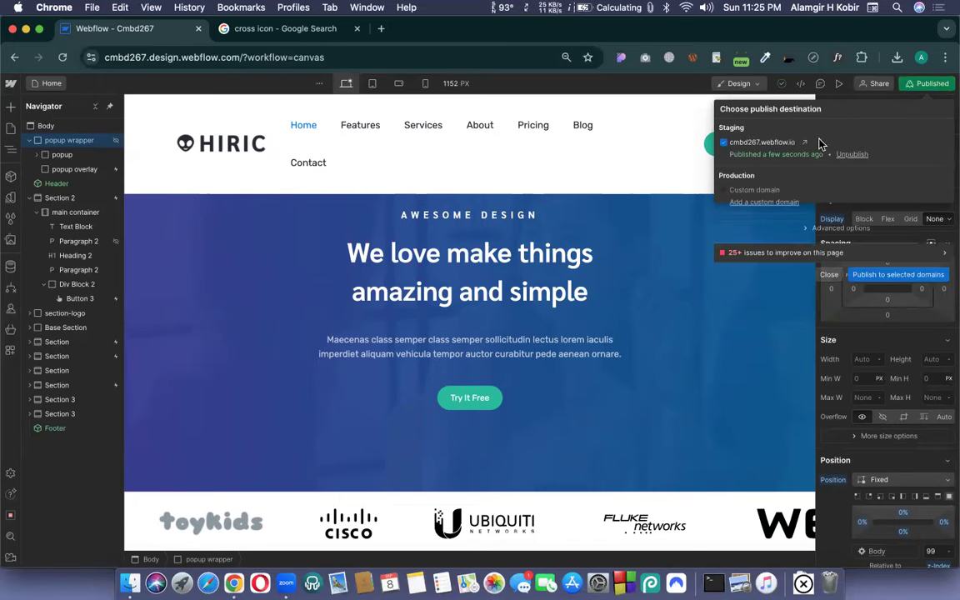
# Open the published site, close the cross icon search tab, and open the popup with the hero's Try It Free button.
pyautogui.click(806, 143)
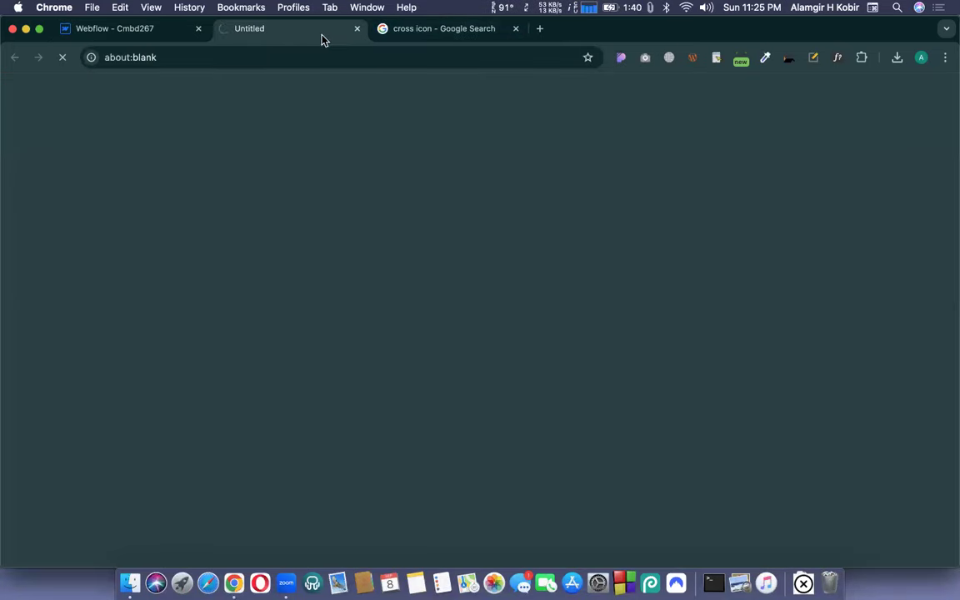
pyautogui.click(517, 29)
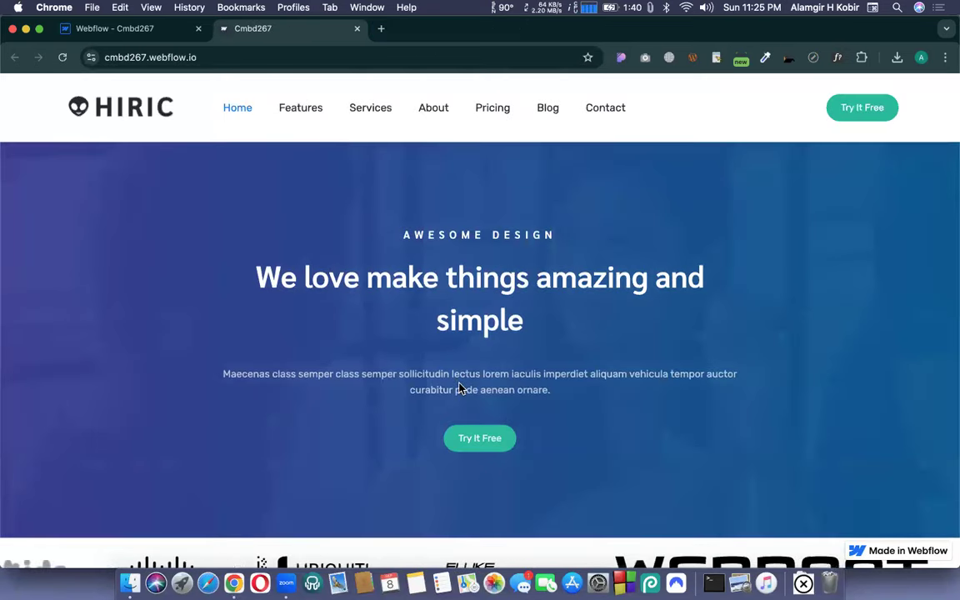
pyautogui.click(479, 441)
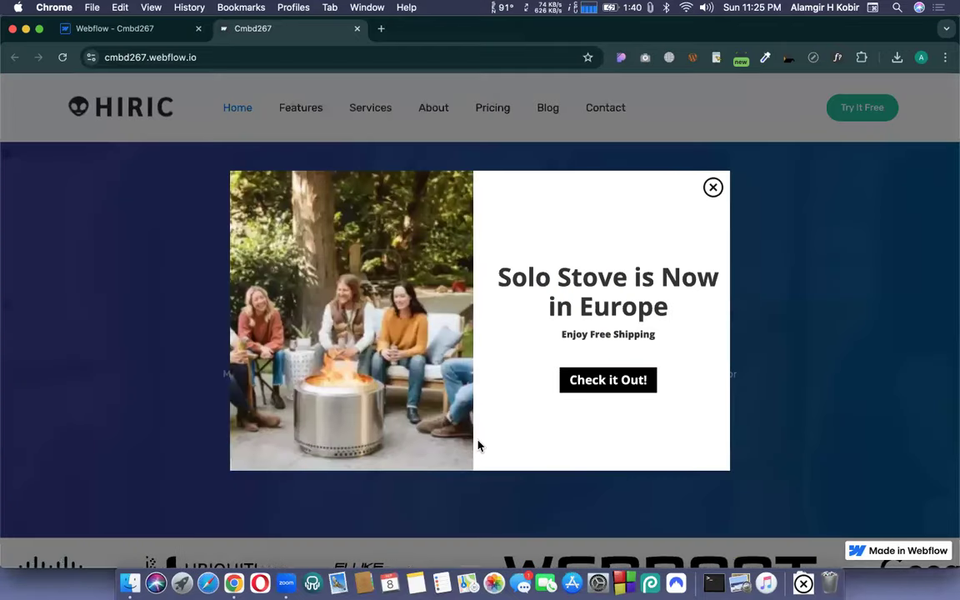
# Test closing the published popup with its overlay and cross icon, reopening it from the hero's Try It Free button in between.
pyautogui.click(833, 232)
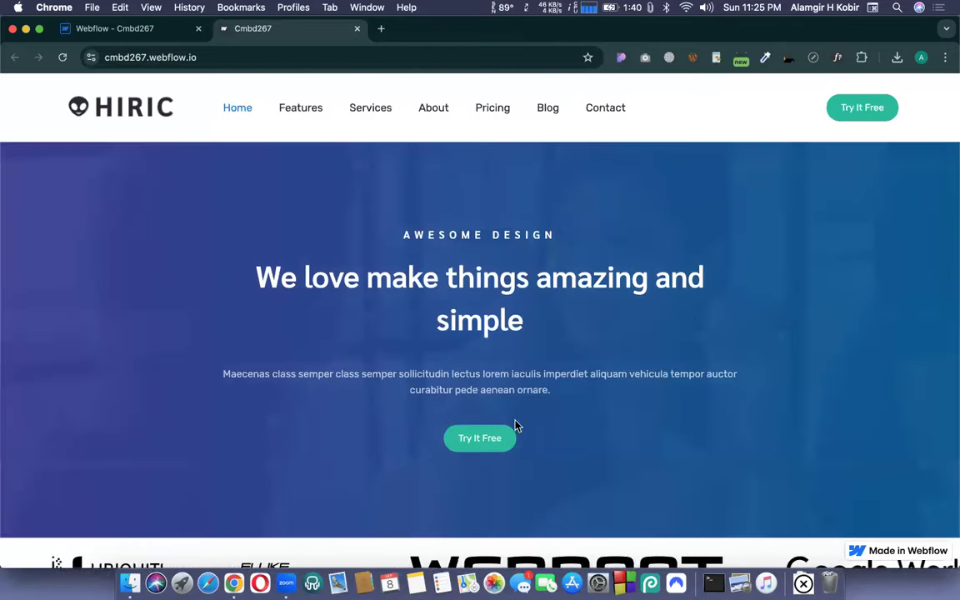
pyautogui.click(492, 442)
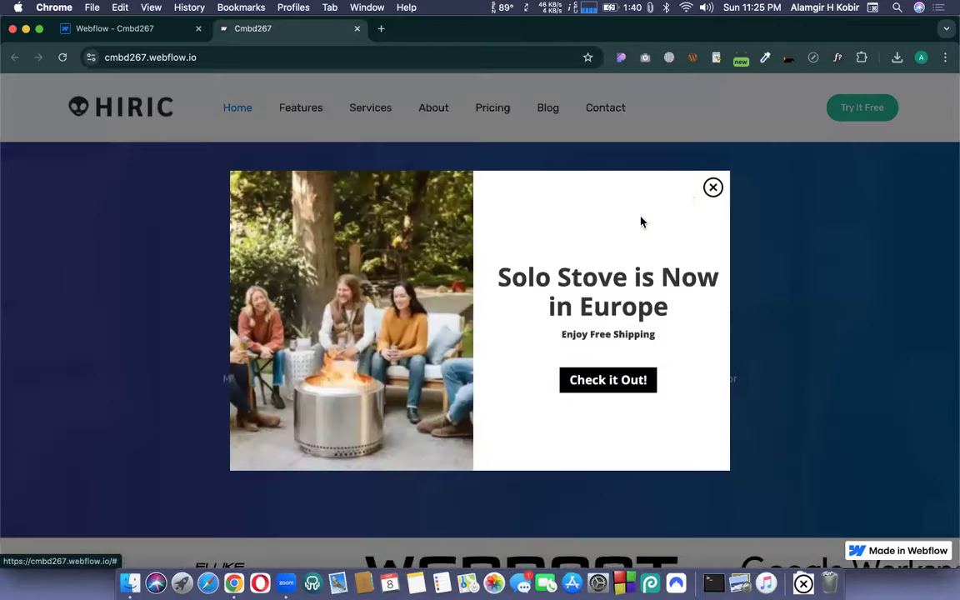
pyautogui.click(713, 189)
pyautogui.click(495, 442)
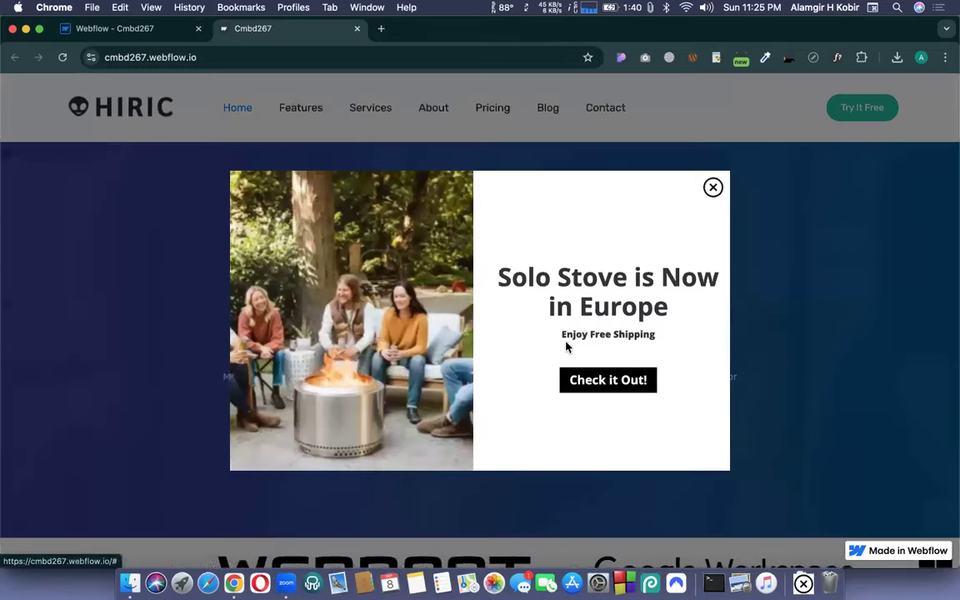
pyautogui.moveTo(669, 306); pyautogui.dragTo(547, 307)
pyautogui.click(624, 335)
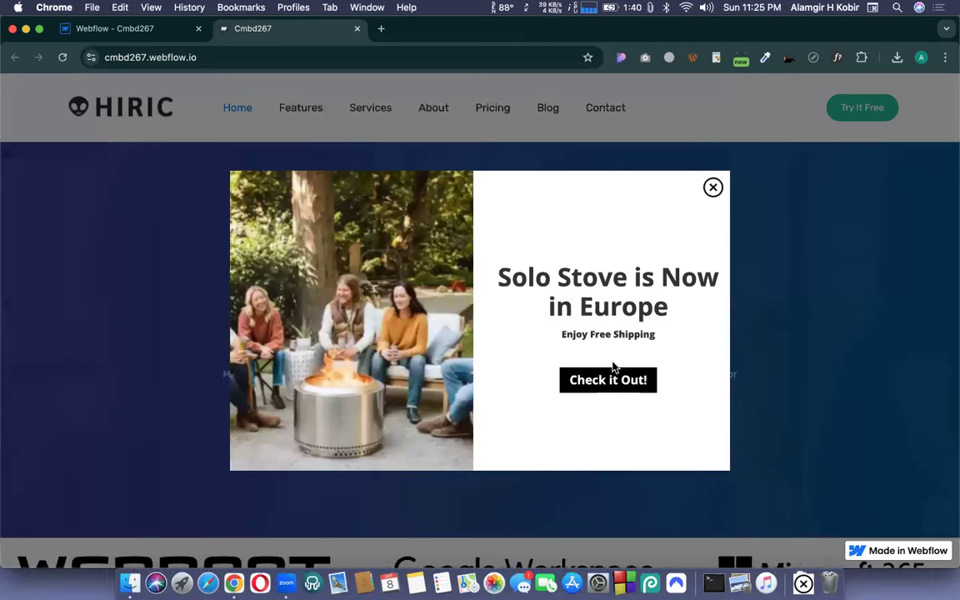
pyautogui.click(774, 180)
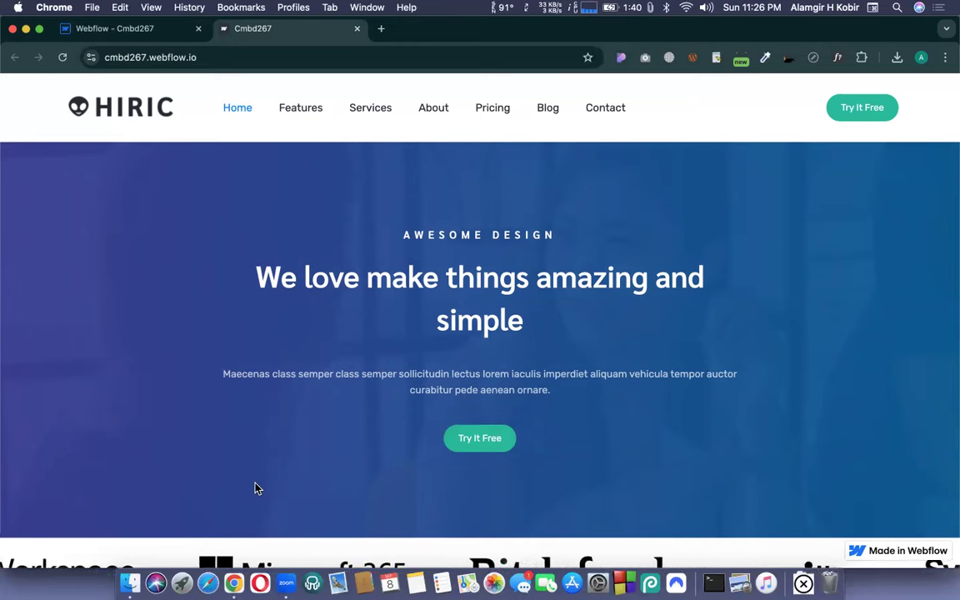
# Return to the Webflow Designer, close the publish dialog, and reduce the browser zoom to 80%.
pyautogui.click(142, 28)
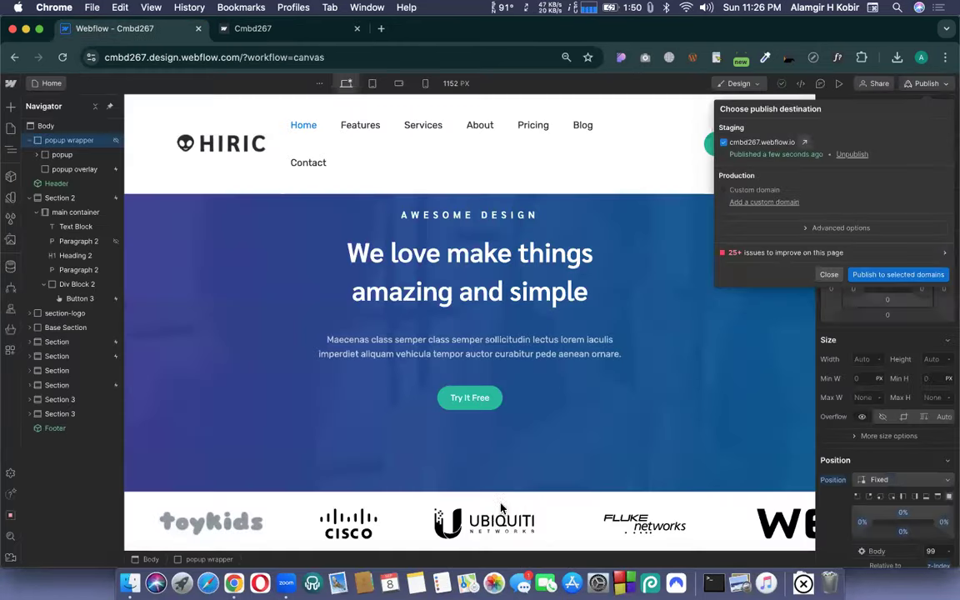
pyautogui.click(826, 274)
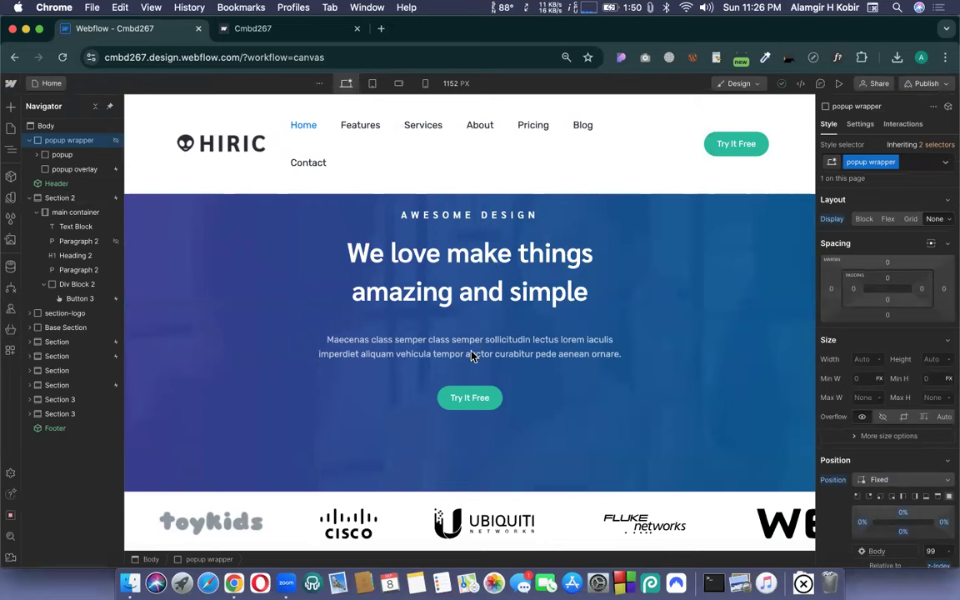
pyautogui.click(242, 29)
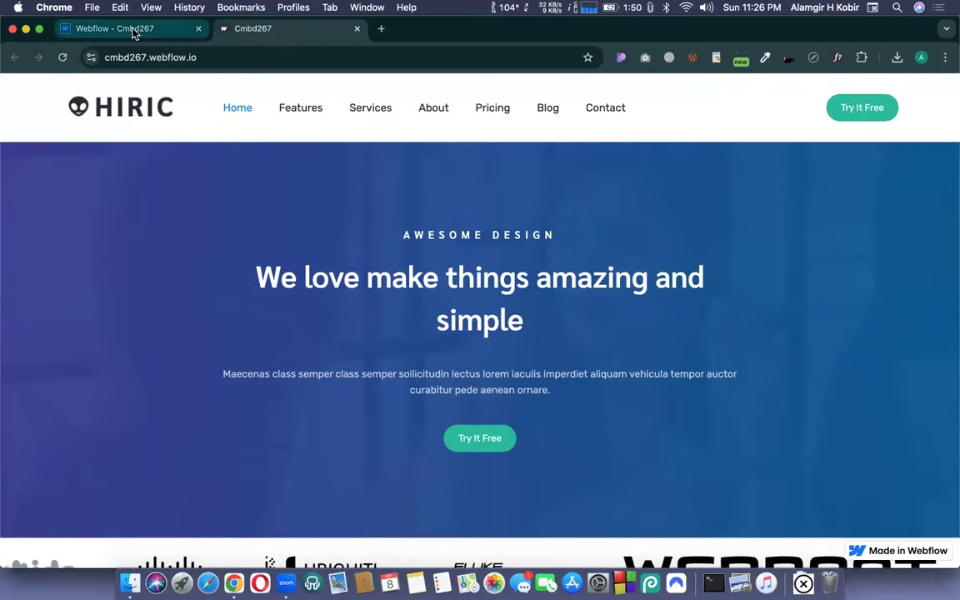
pyautogui.click(177, 31)
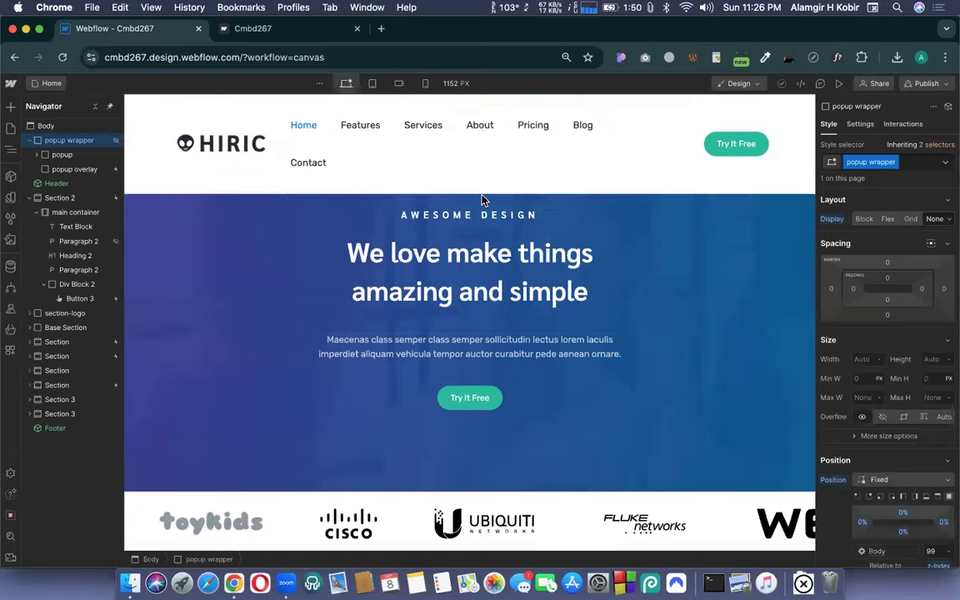
pyautogui.scroll(-10, 549, 395)
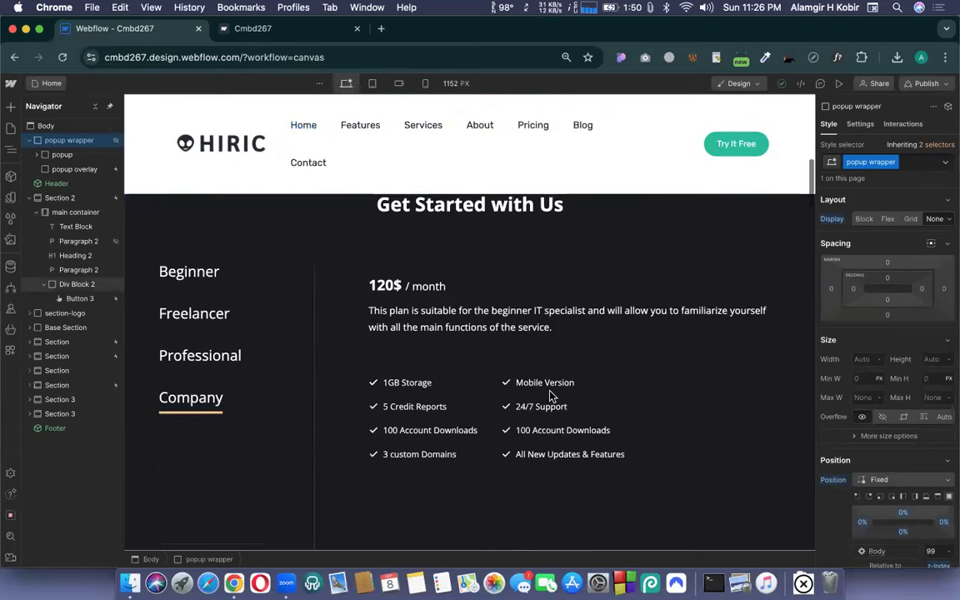
pyautogui.scroll(10, 548, 394)
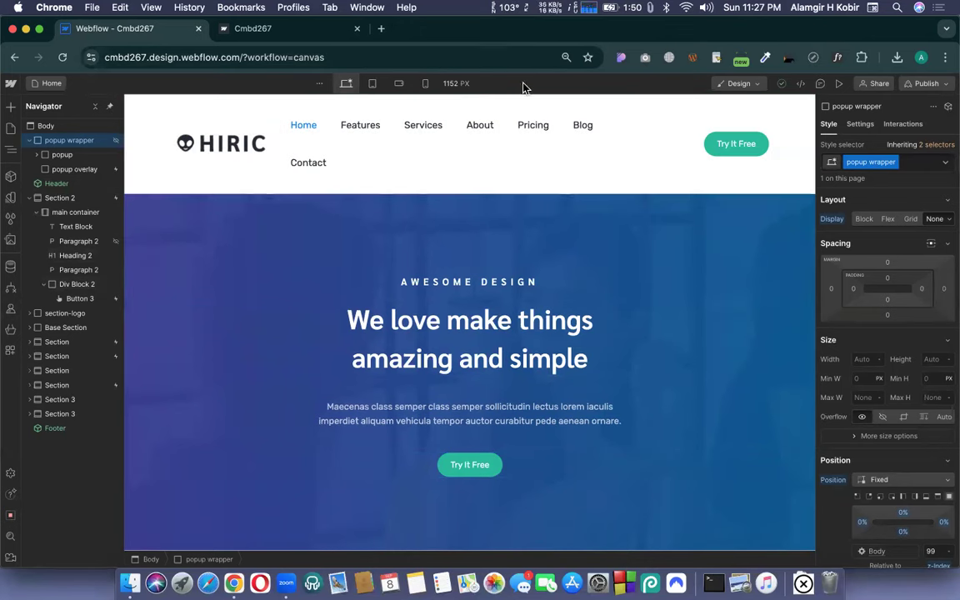
pyautogui.press('super+minus')
pyautogui.press('super+minus')
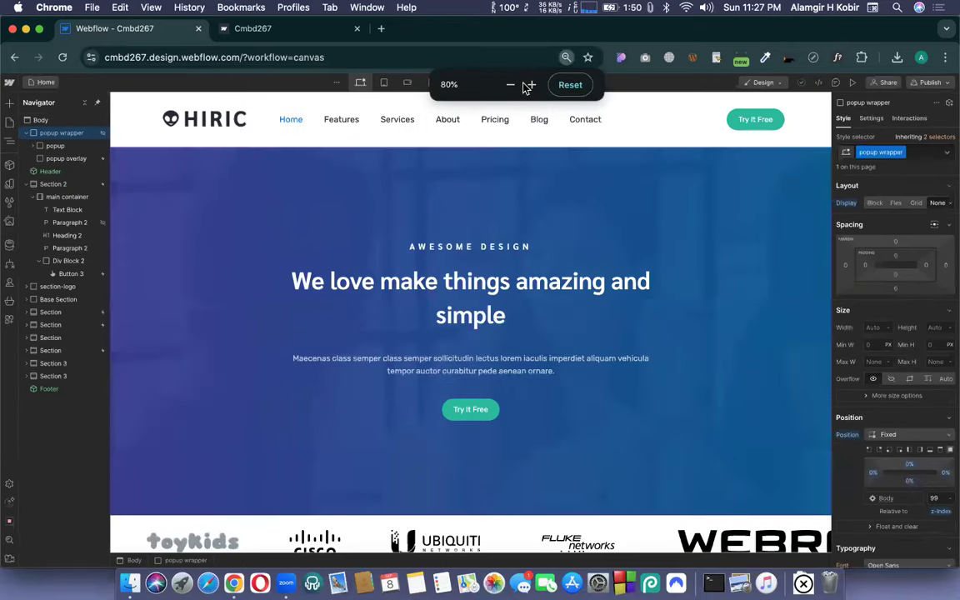
pyautogui.click(248, 33)
pyautogui.press('super+alt+Left')
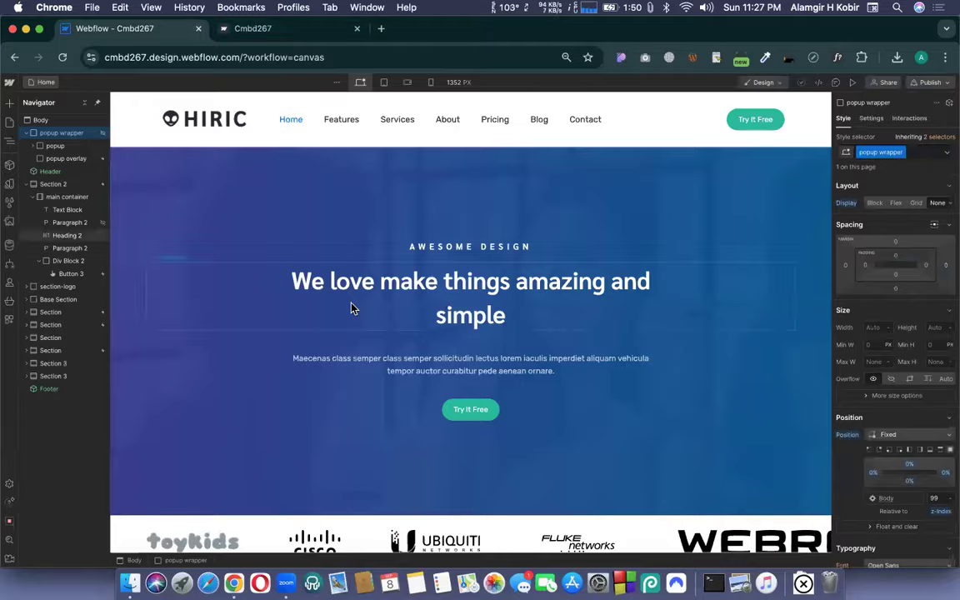
# Select the toykids logo image below the services cards and examine its style settings.
pyautogui.scroll(-10, 352, 307)
pyautogui.scroll(-5, 351, 308)
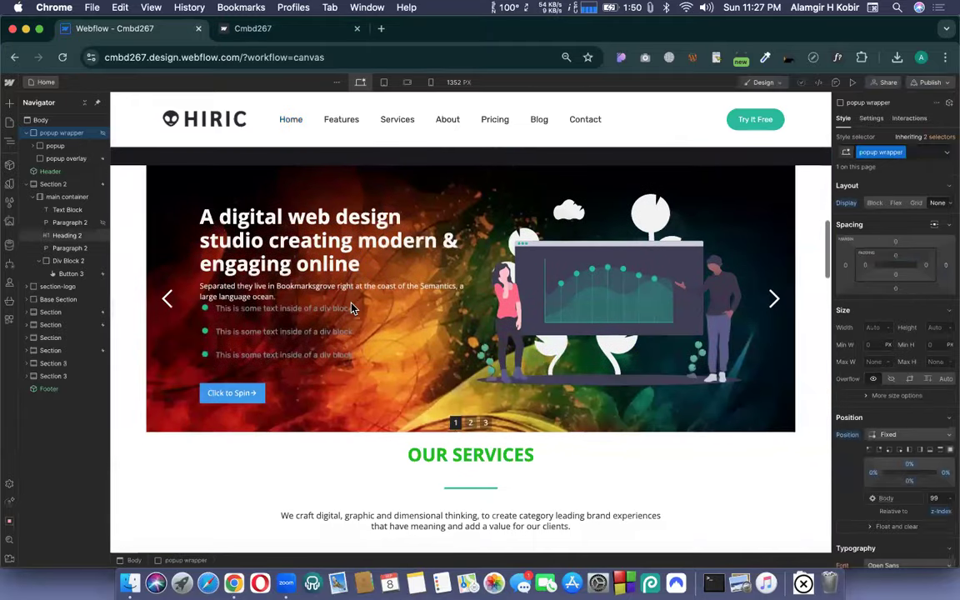
pyautogui.scroll(-6, 349, 324)
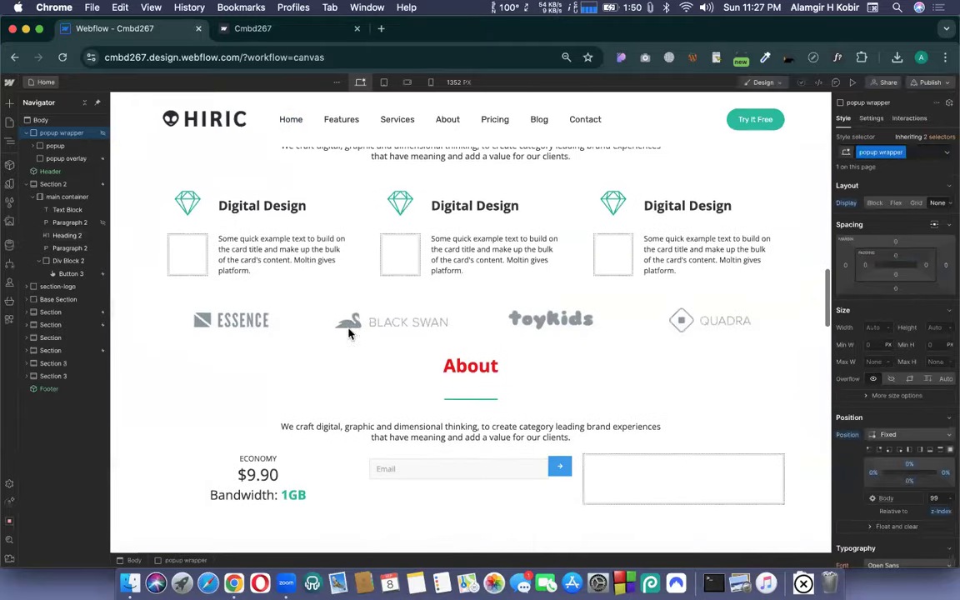
pyautogui.click(538, 328)
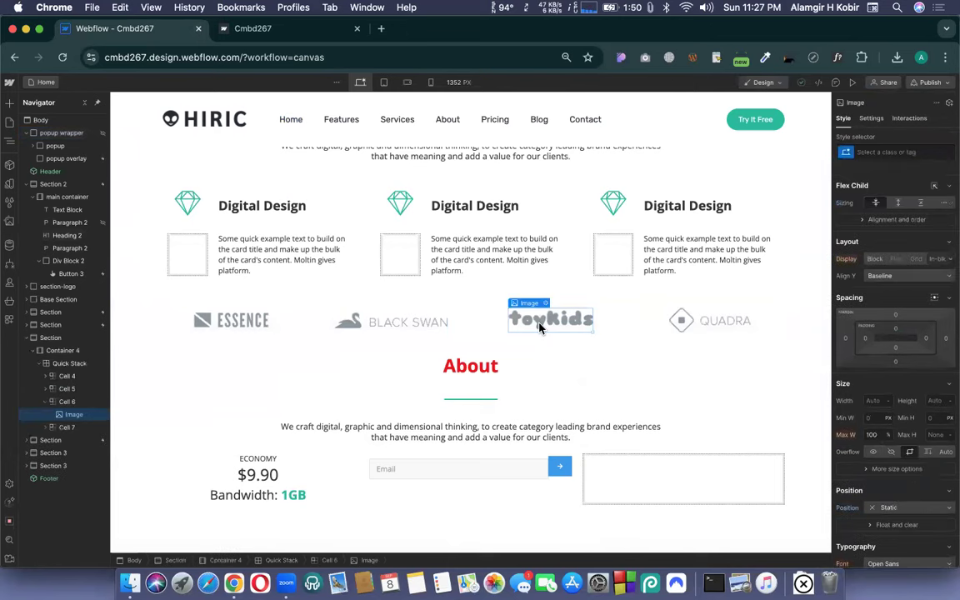
pyautogui.scroll(-3, 853, 380)
pyautogui.scroll(-5, 853, 379)
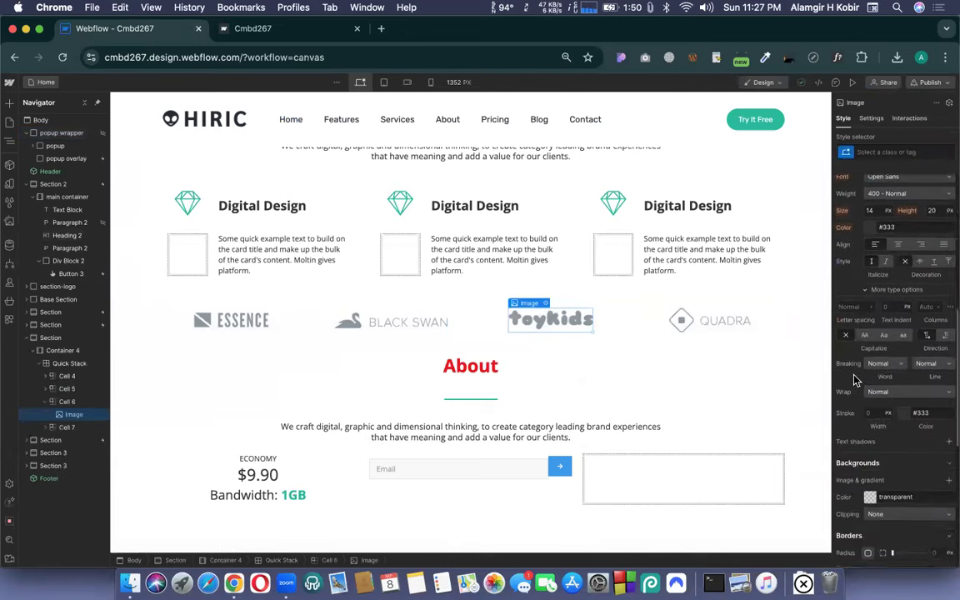
pyautogui.scroll(-4, 853, 380)
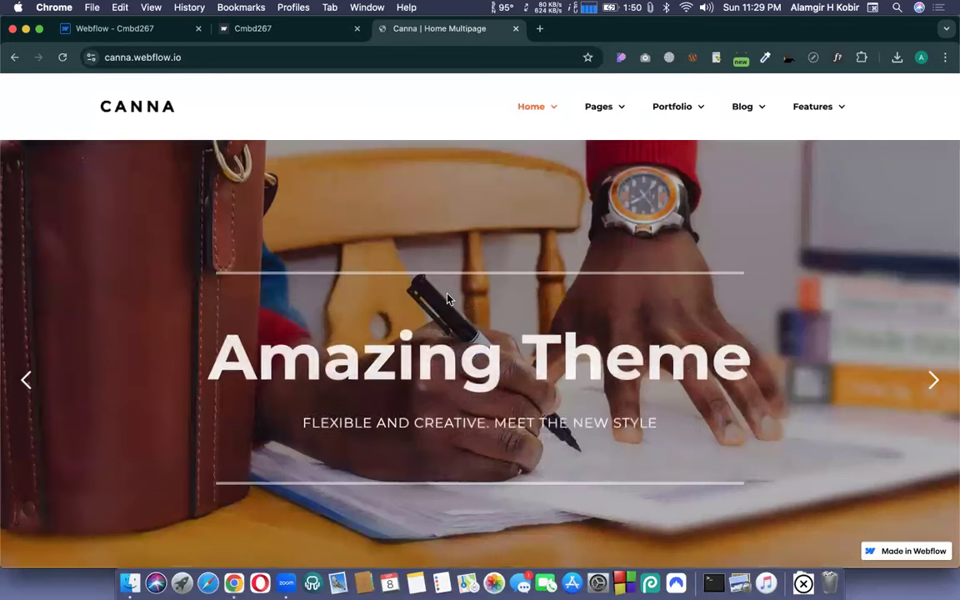
# Examine the canna.webflow.io home page, focusing on how the statistics section's background image behaves while scrolling.
pyautogui.scroll(-1, 462, 297)
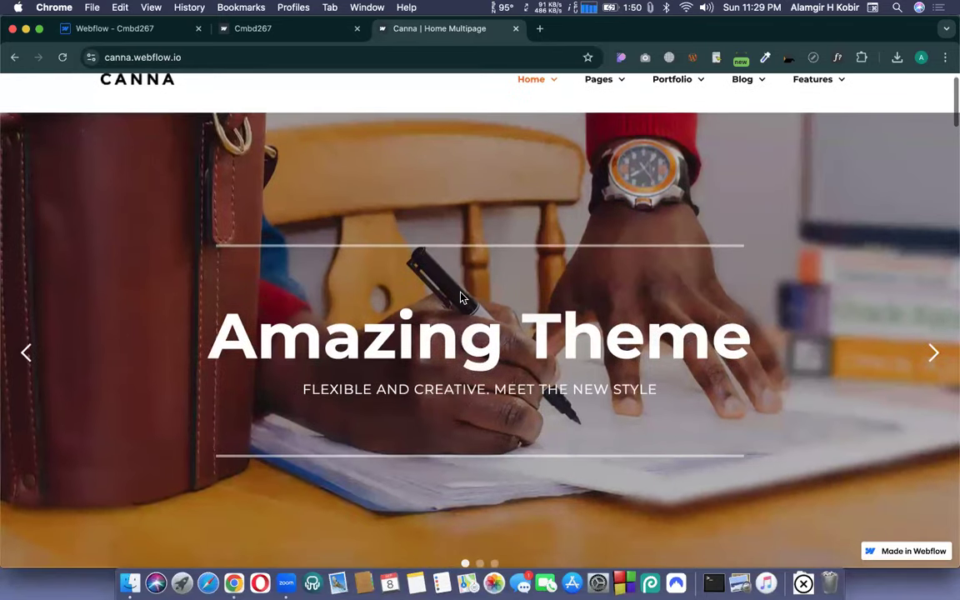
pyautogui.scroll(-3, 463, 298)
pyautogui.scroll(-5, 460, 297)
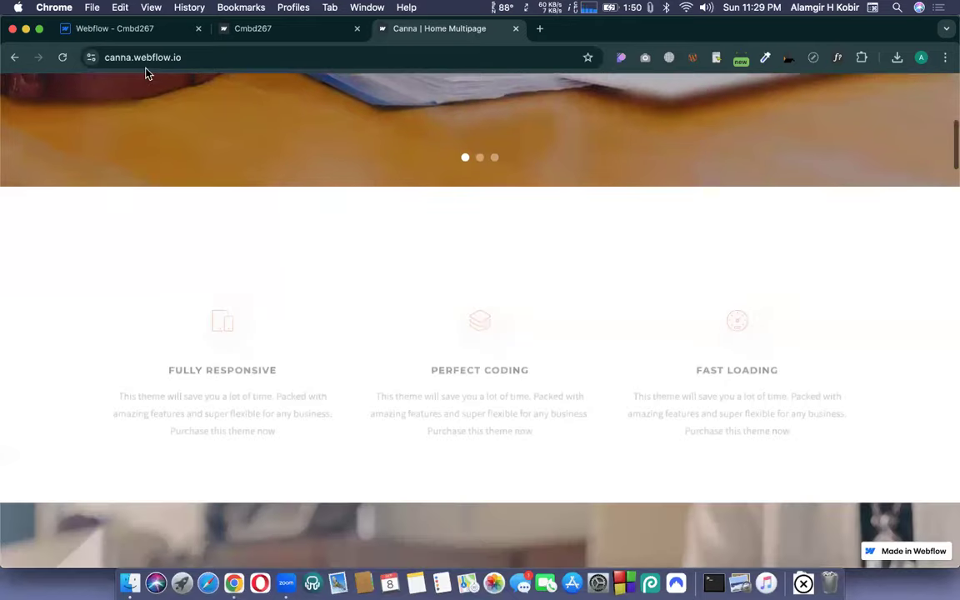
pyautogui.moveTo(133, 60); pyautogui.dragTo(188, 59)
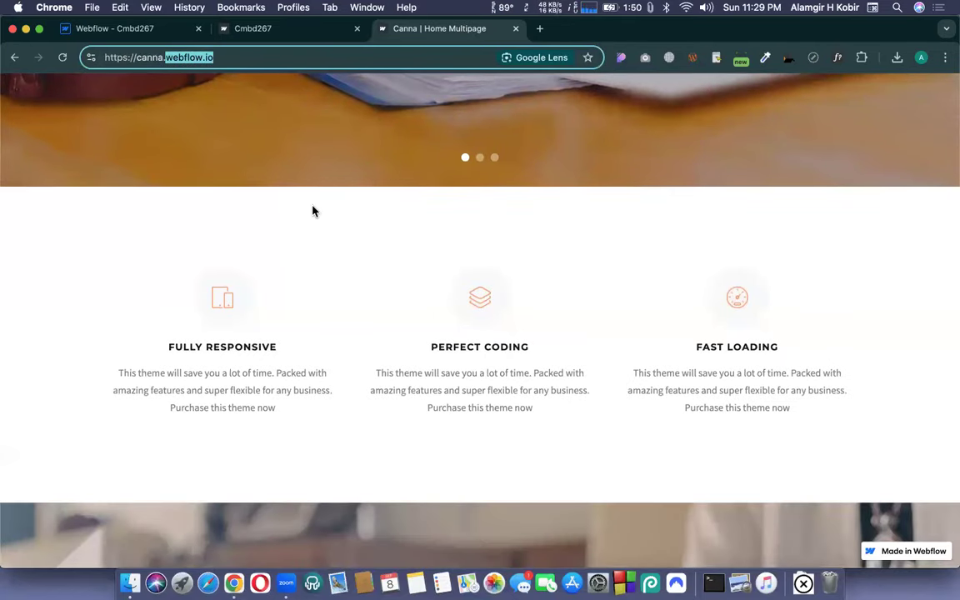
pyautogui.click(282, 246)
pyautogui.scroll(-5, 283, 245)
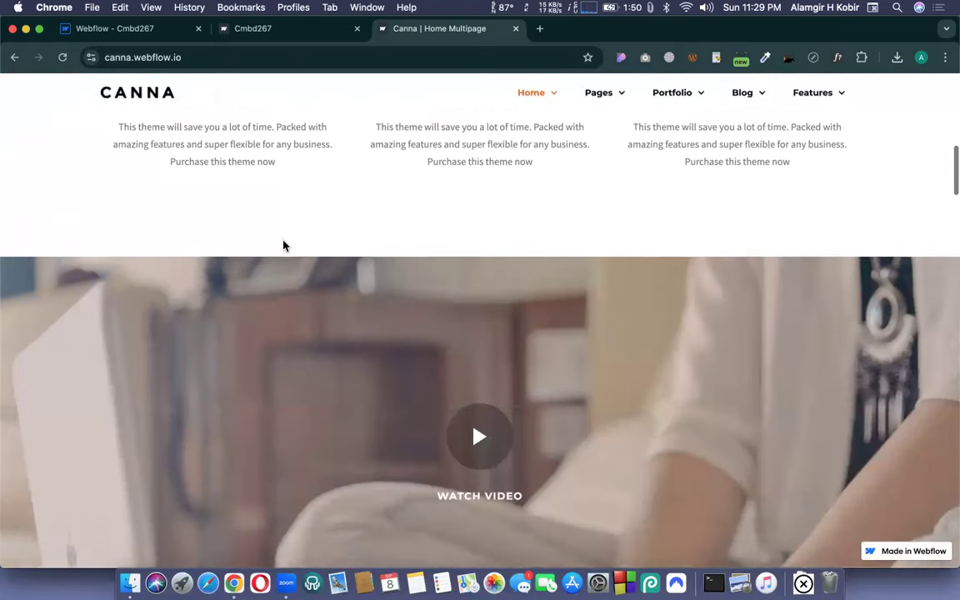
pyautogui.scroll(-15, 283, 246)
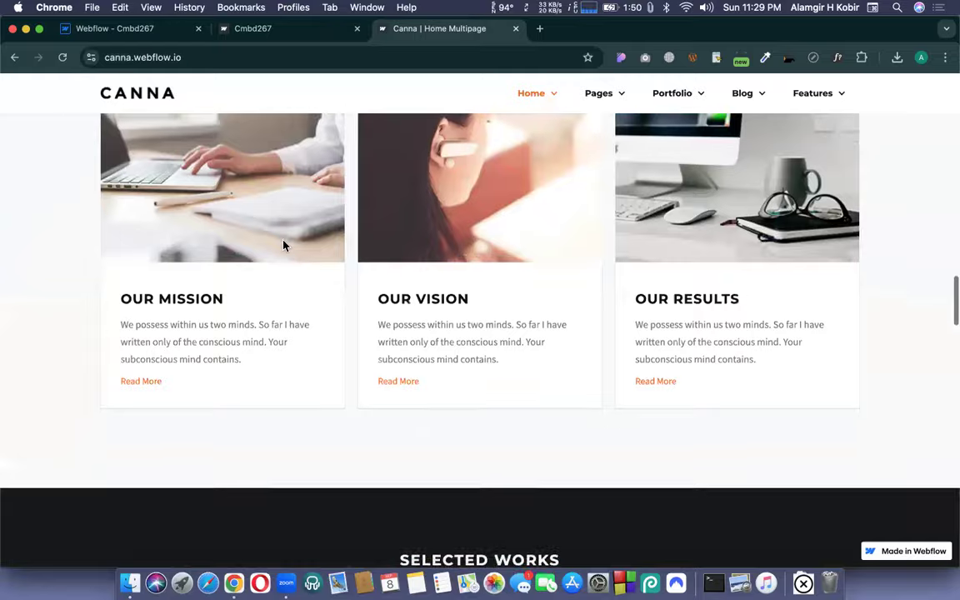
pyautogui.scroll(-14, 282, 246)
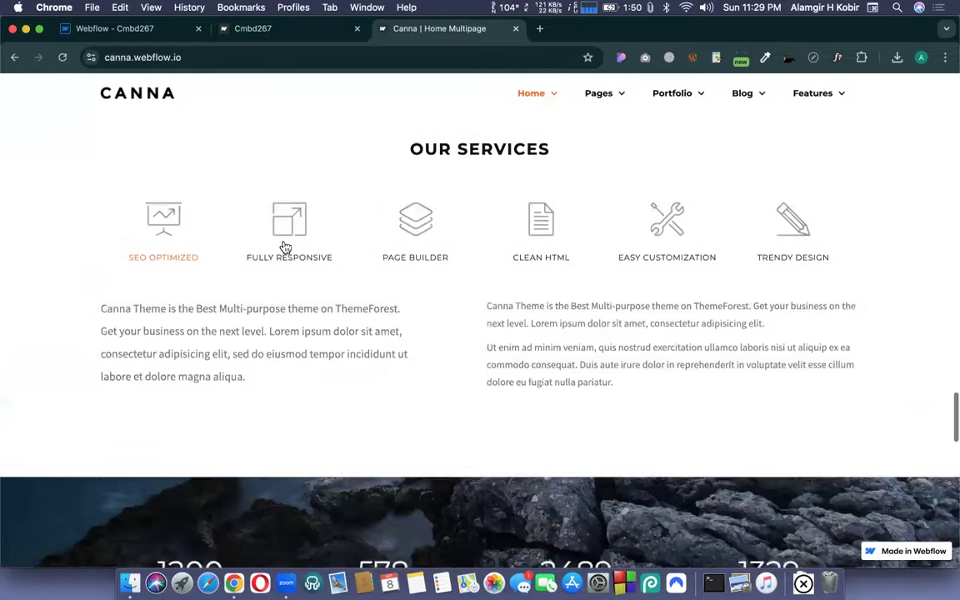
pyautogui.scroll(-7, 283, 246)
pyautogui.scroll(2, 284, 245)
pyautogui.scroll(-1, 283, 246)
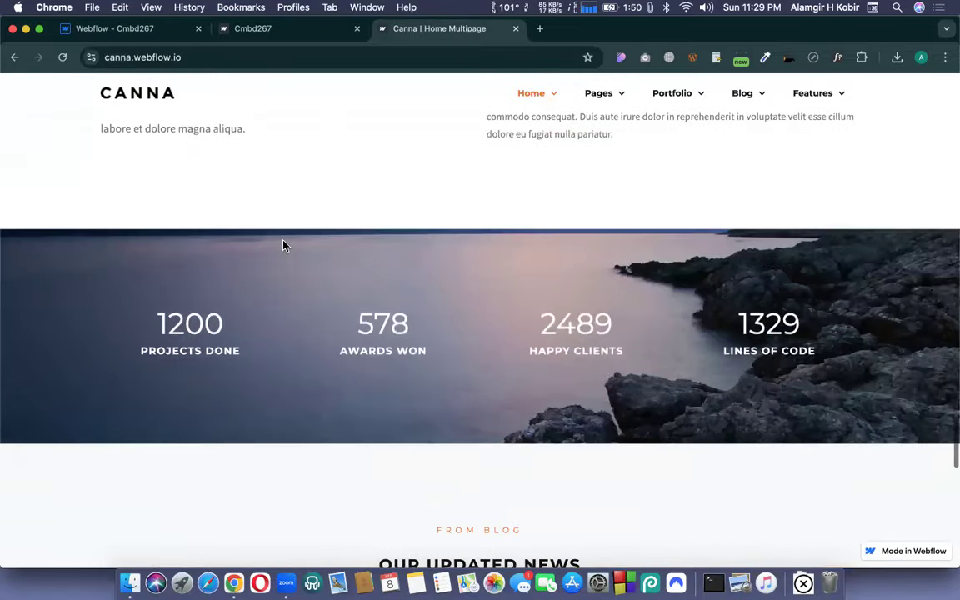
pyautogui.scroll(-2, 283, 246)
pyautogui.scroll(3, 283, 246)
pyautogui.scroll(-2, 283, 246)
pyautogui.scroll(2, 283, 208)
pyautogui.scroll(-2, 285, 175)
pyautogui.scroll(1, 285, 176)
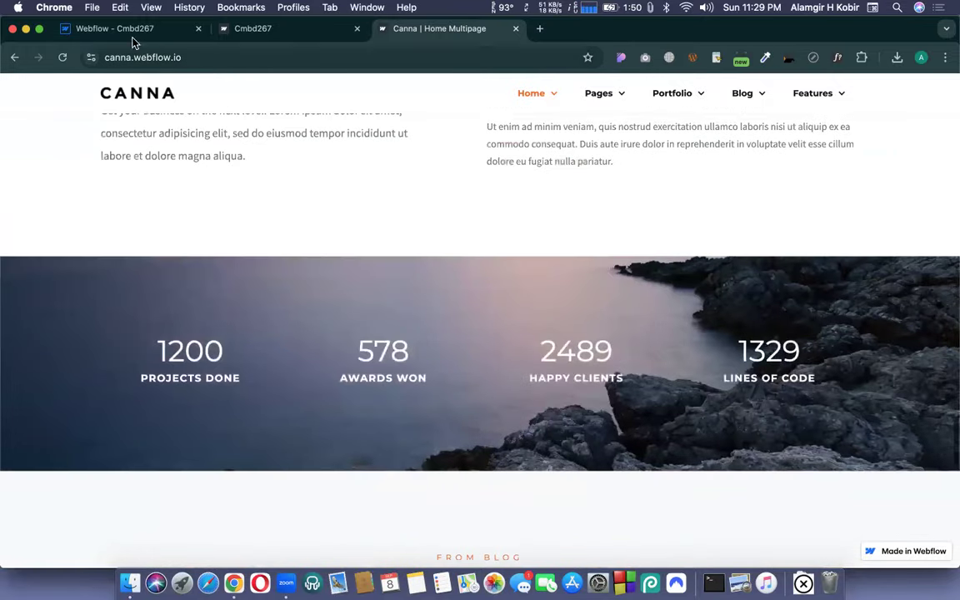
# Return to the Webflow Designer and add an empty Section directly above the footer.
pyautogui.click(131, 34)
pyautogui.scroll(-15, 471, 371)
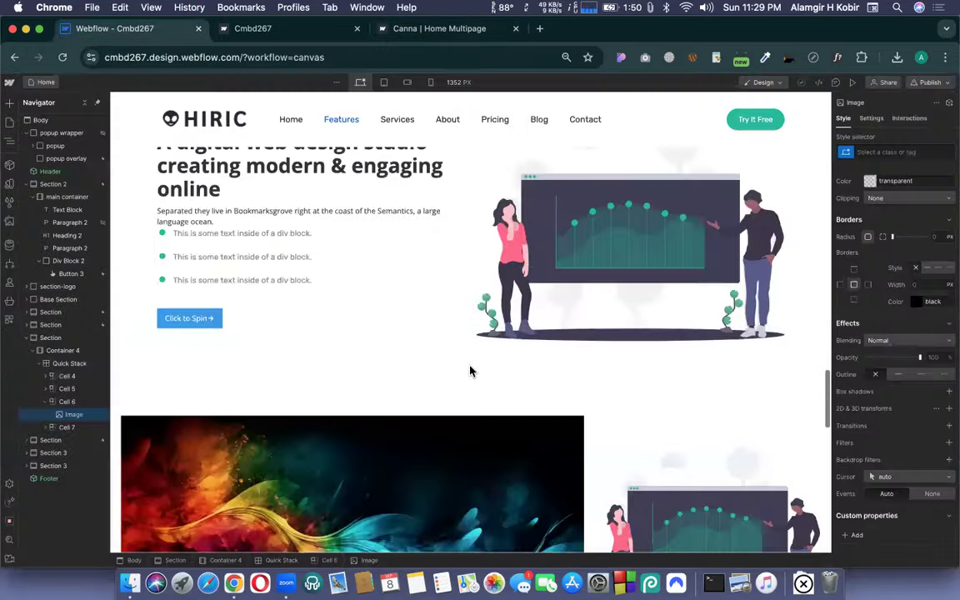
pyautogui.scroll(-3, 470, 371)
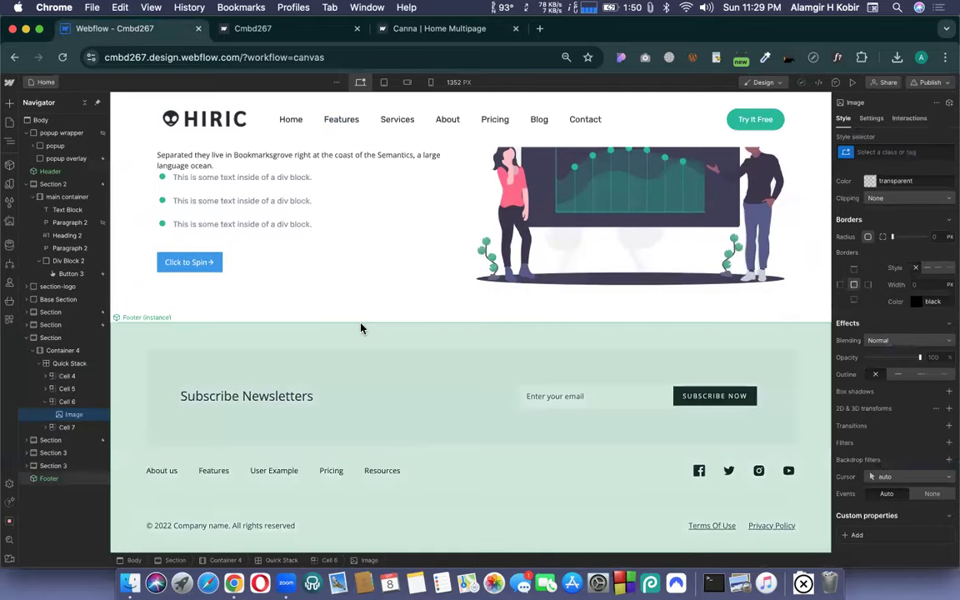
pyautogui.click(9, 102)
pyautogui.moveTo(38, 172); pyautogui.dragTo(339, 353)
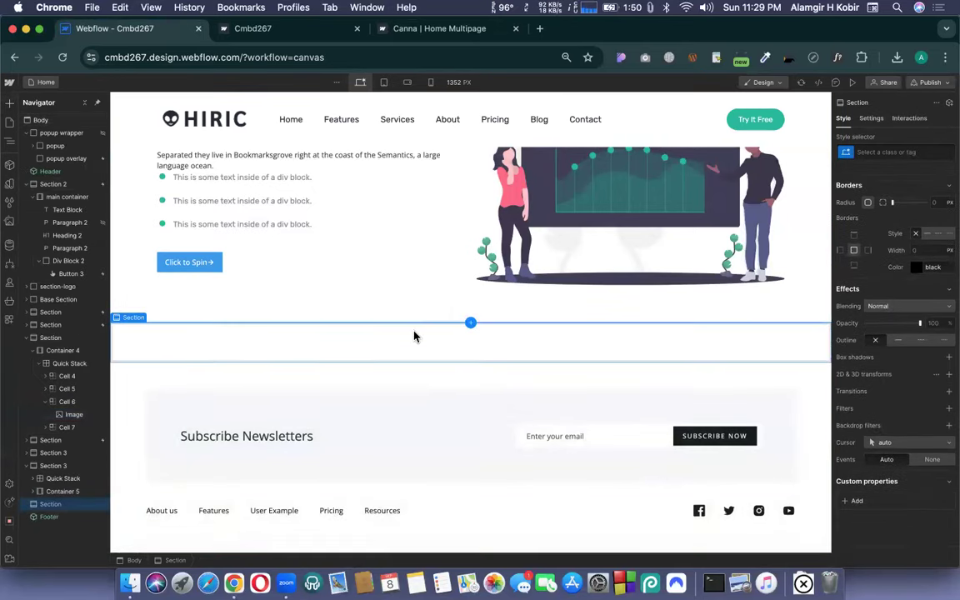
# Copy the Quick Stack holding the four logos below the services cards.
pyautogui.scroll(10, 379, 287)
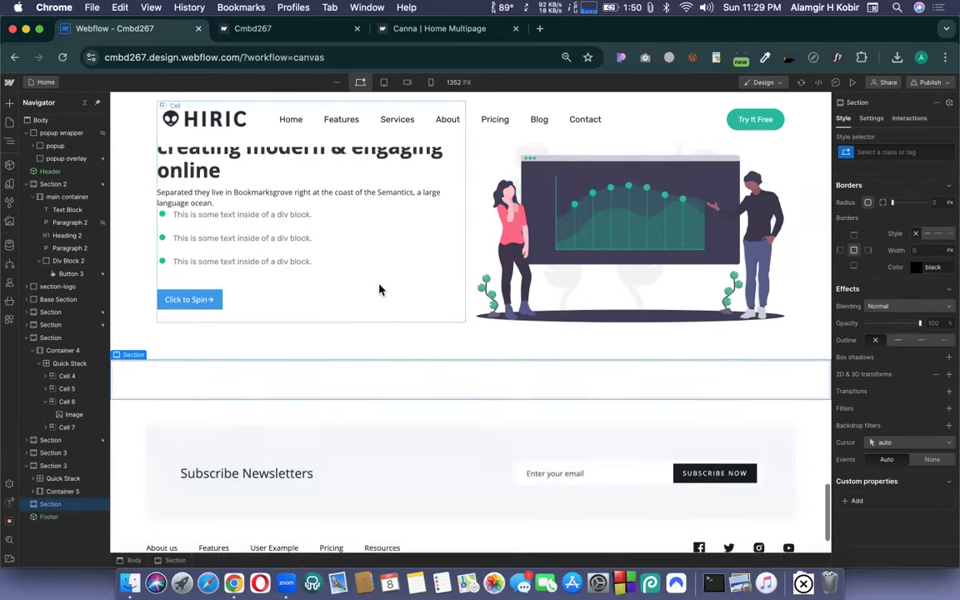
pyautogui.scroll(15, 377, 292)
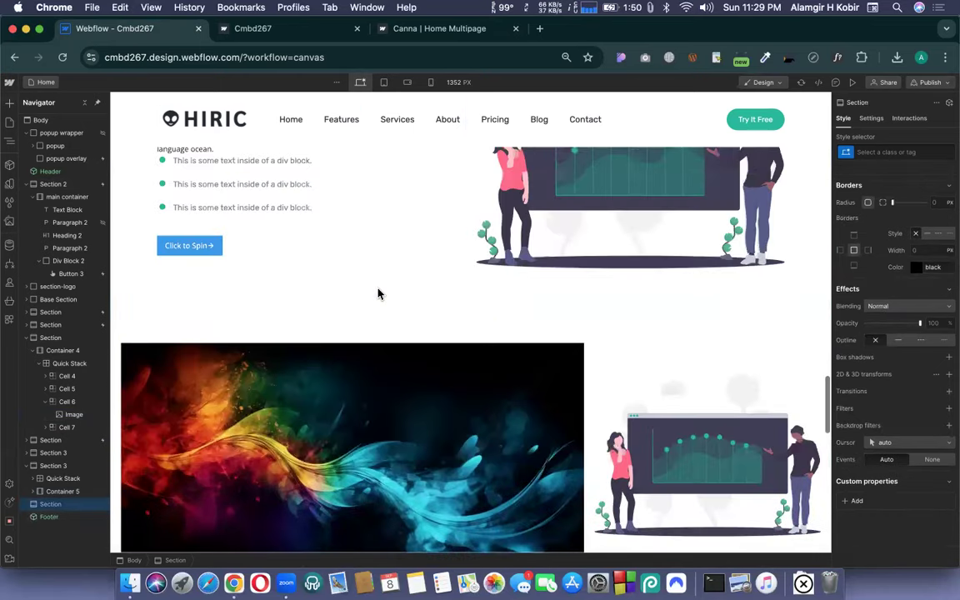
pyautogui.scroll(15, 378, 292)
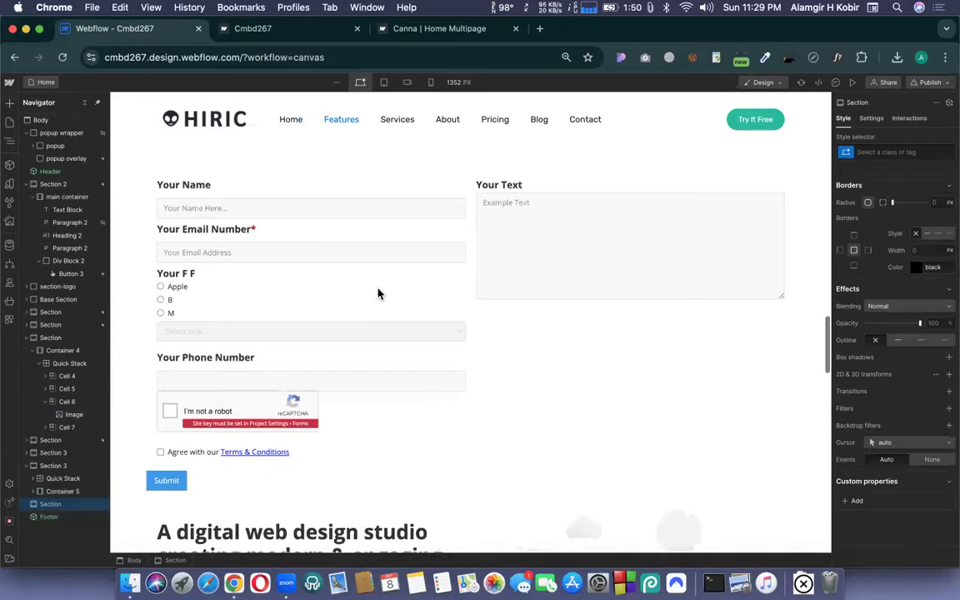
pyautogui.scroll(-2, 383, 386)
pyautogui.scroll(5, 385, 388)
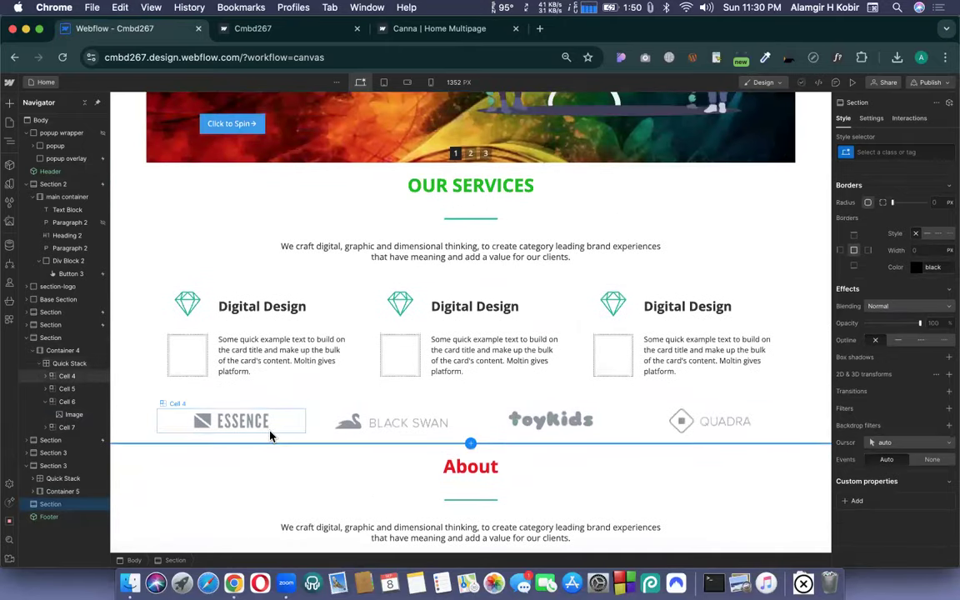
pyautogui.click(270, 433)
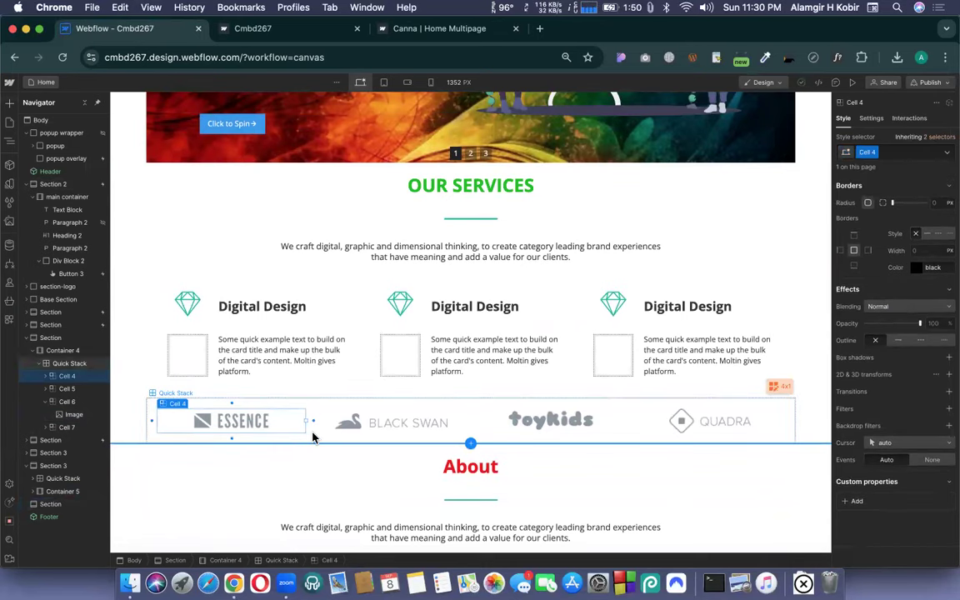
pyautogui.click(313, 433)
pyautogui.press('super+c')
# Add a Container inside the empty Section directly above the footer.
pyautogui.scroll(-15, 312, 434)
pyautogui.scroll(-10, 313, 436)
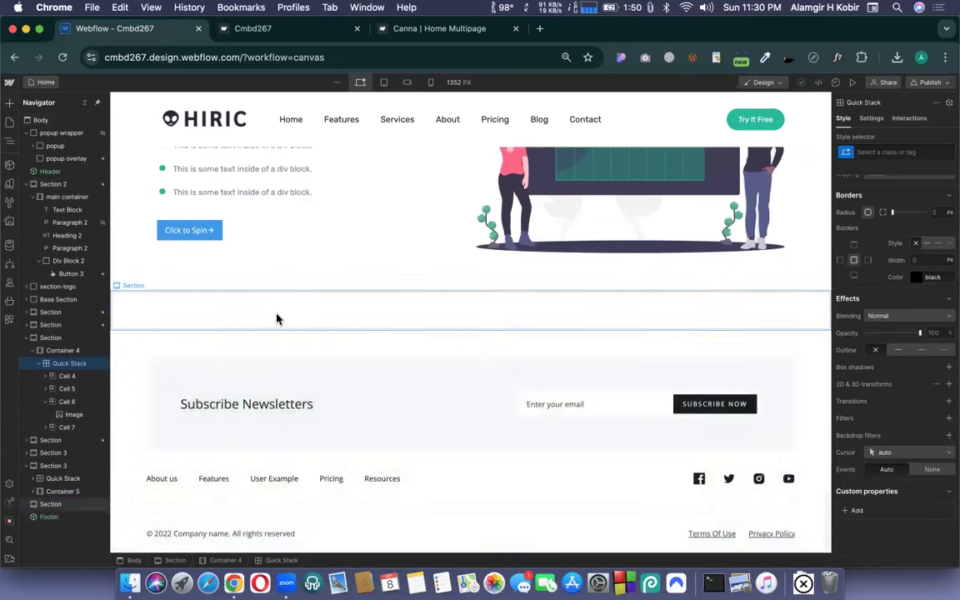
pyautogui.click(283, 319)
pyautogui.press('super+e')
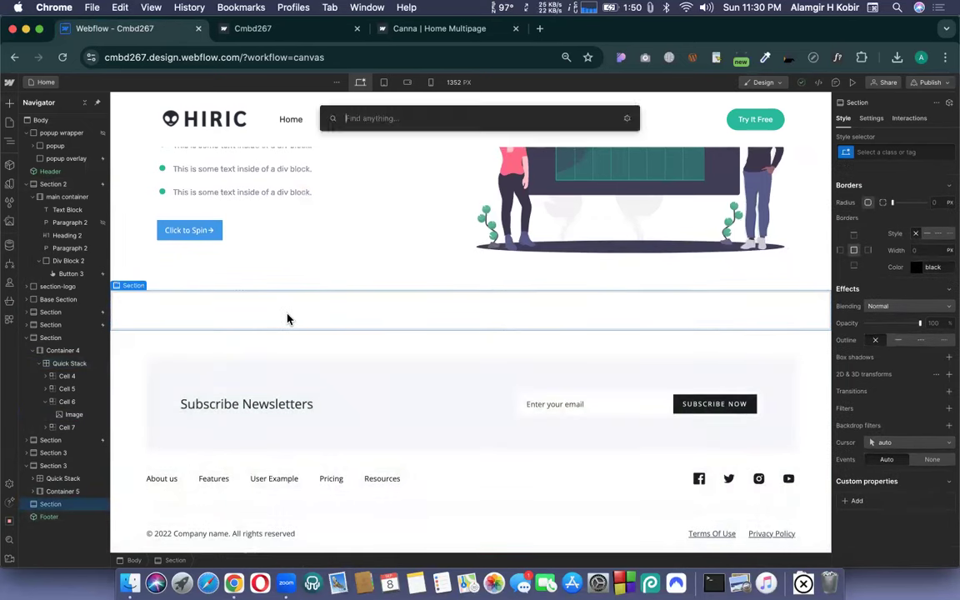
pyautogui.write('c')
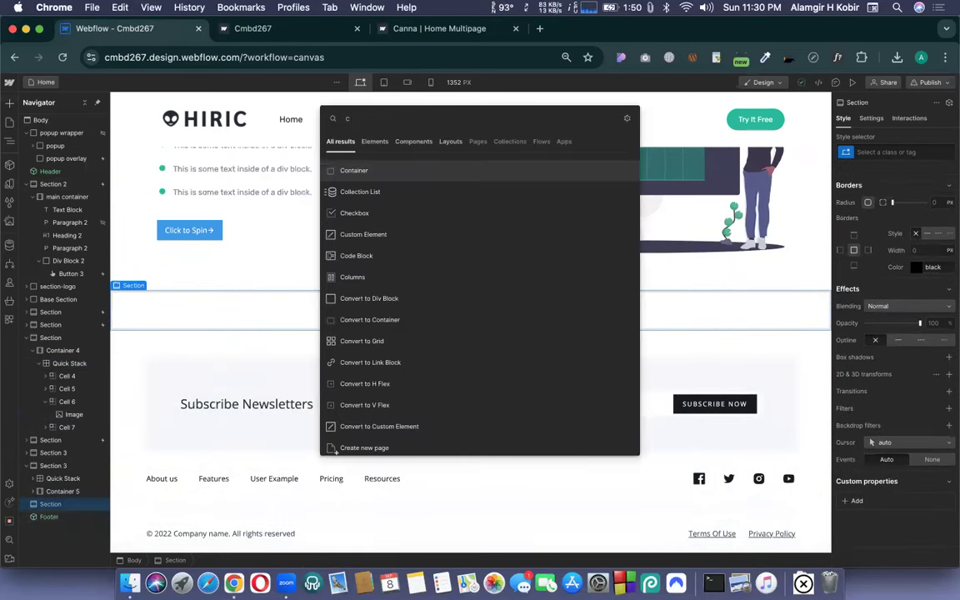
pyautogui.write('o')
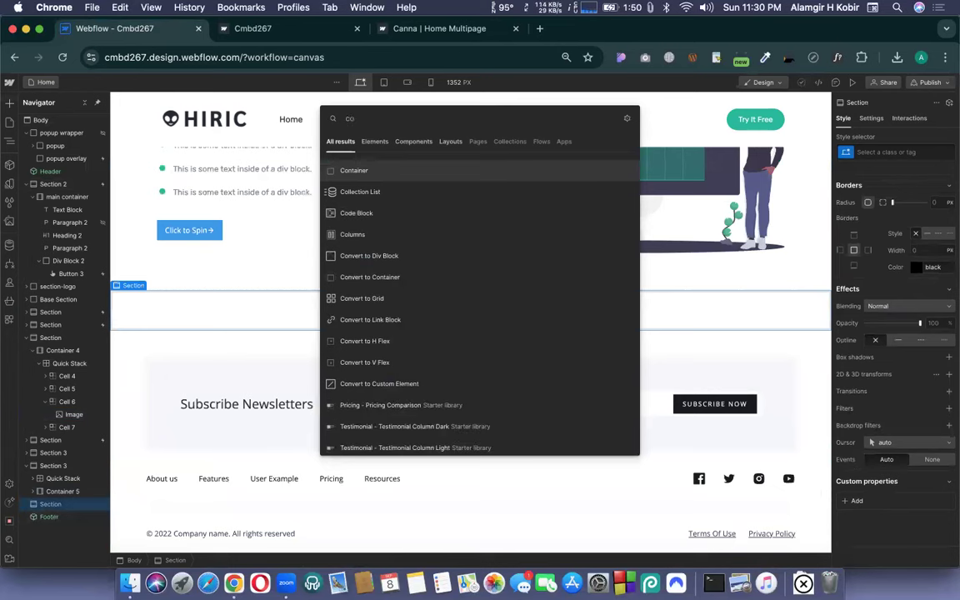
pyautogui.click(358, 171)
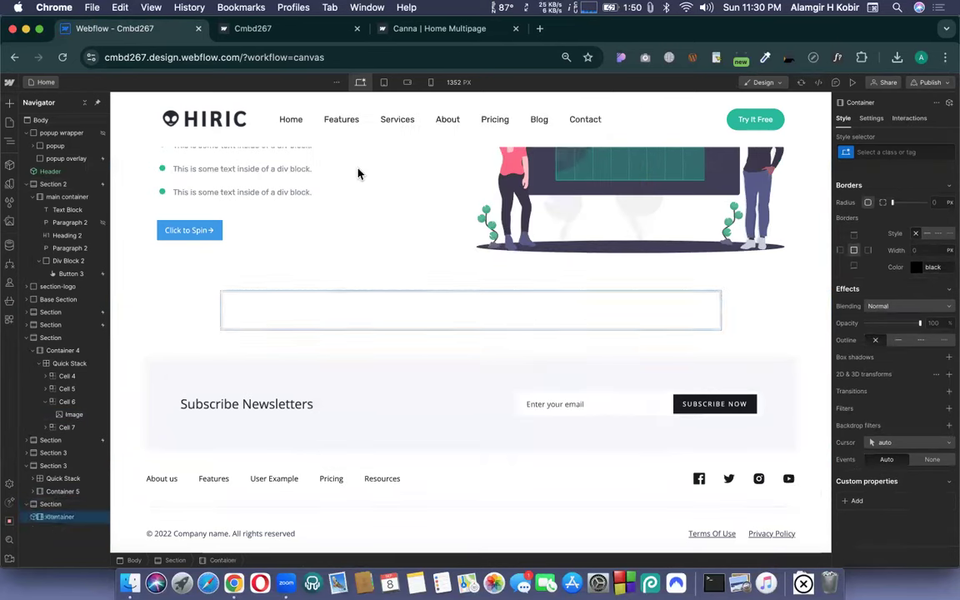
# Apply the existing "main container" class to the new Container and paste the copied logo Quick Stack into it.
pyautogui.click(905, 151)
pyautogui.write('main')
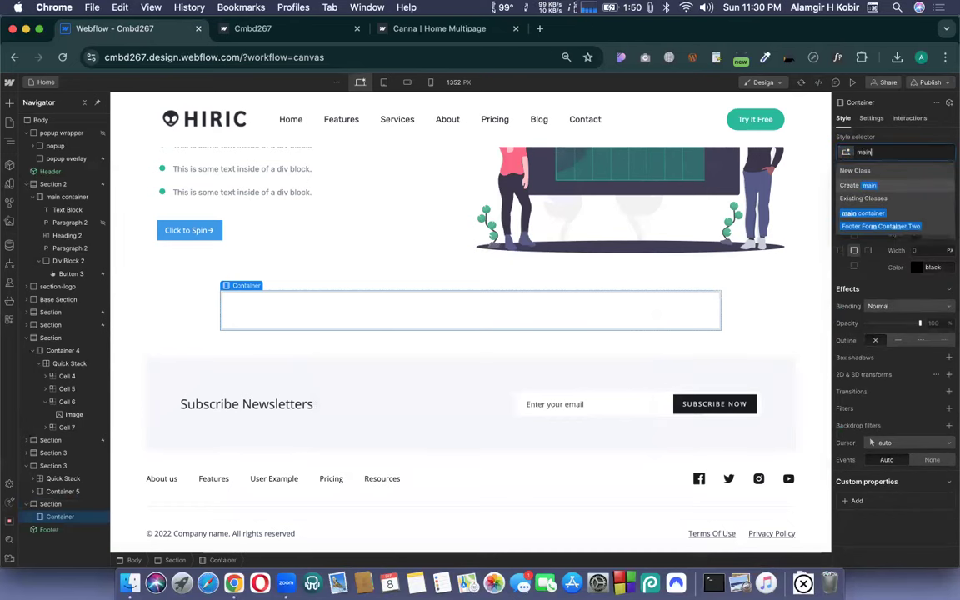
pyautogui.press('Return')
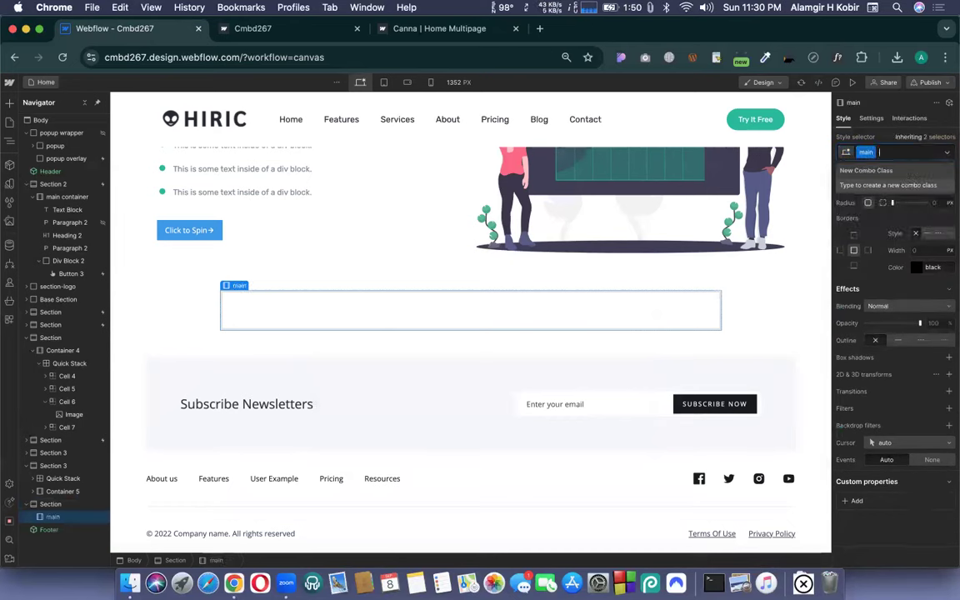
pyautogui.press('BackSpace')
pyautogui.write('main')
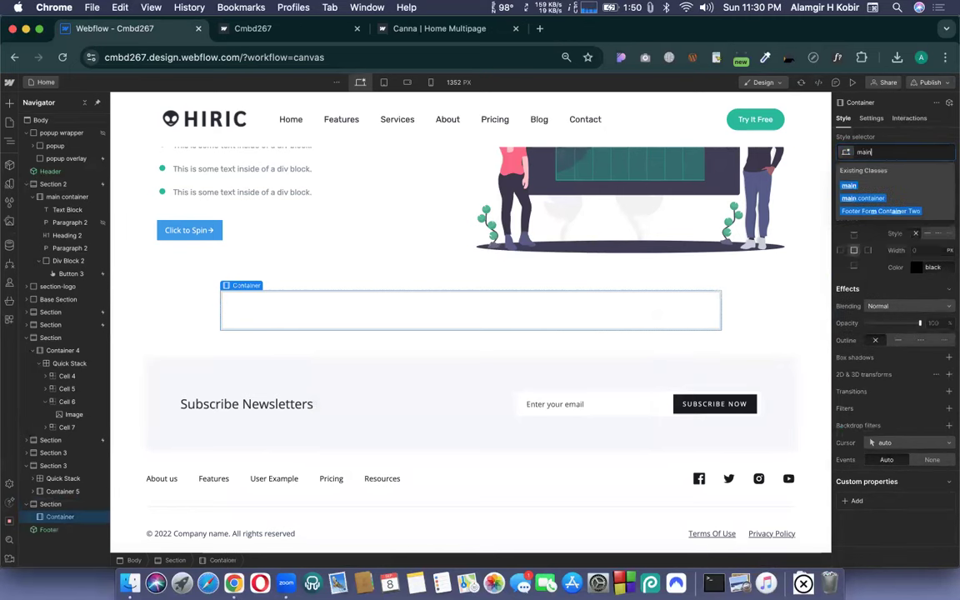
pyautogui.click(877, 199)
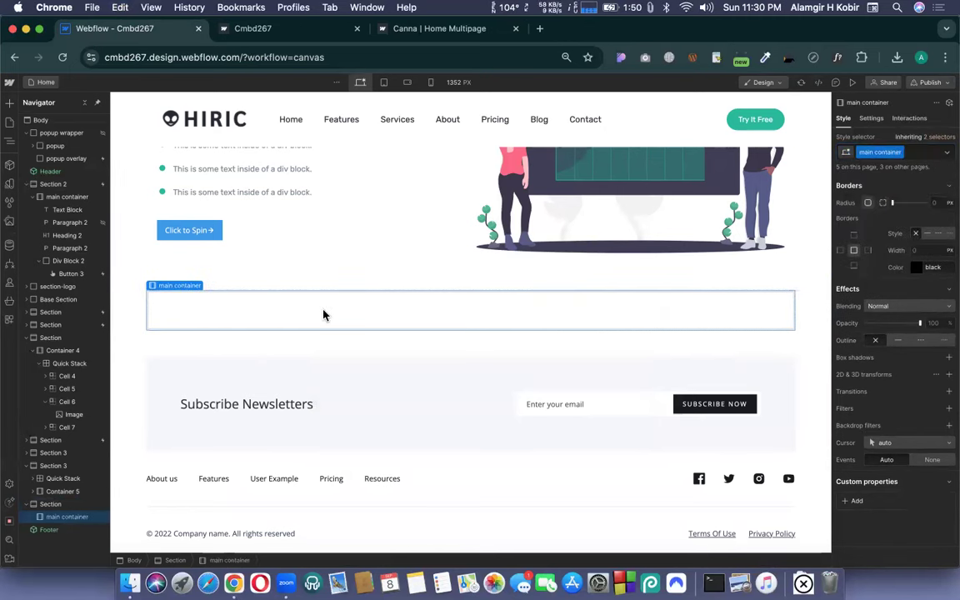
# Set the top and bottom padding of the new logo section to 50 px.
pyautogui.click(128, 325)
pyautogui.scroll(10, 931, 300)
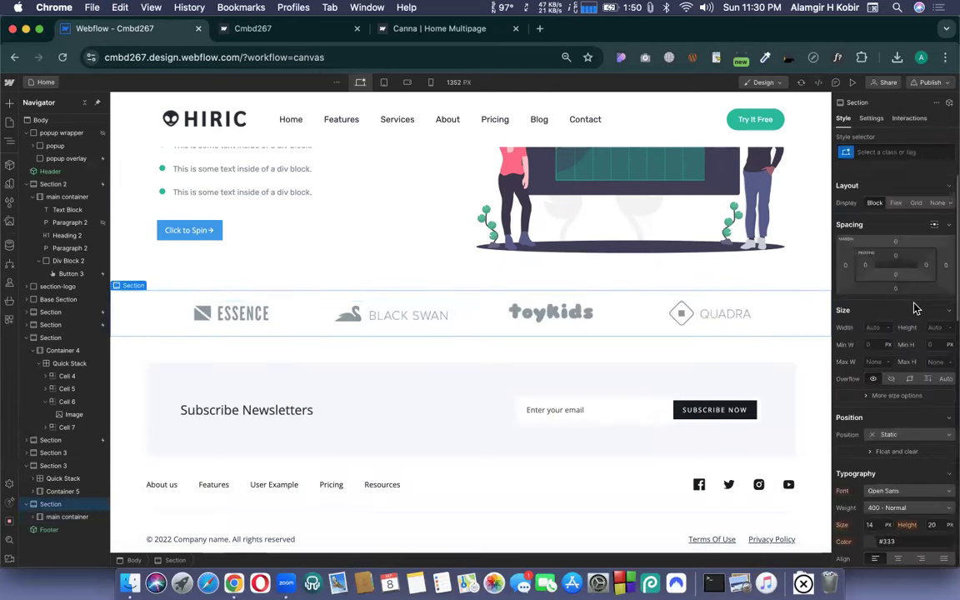
pyautogui.click(897, 257)
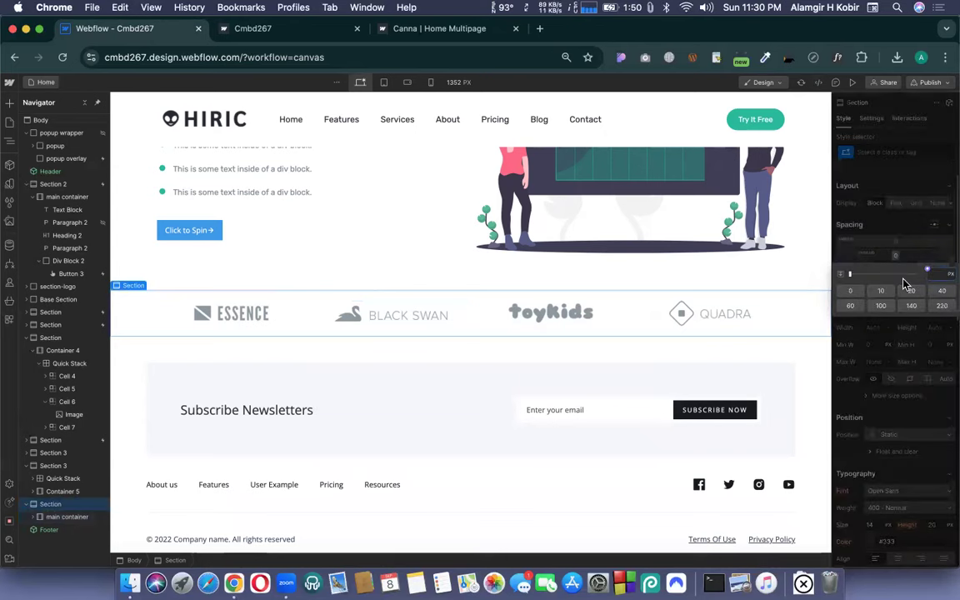
pyautogui.write('50')
pyautogui.press('Return')
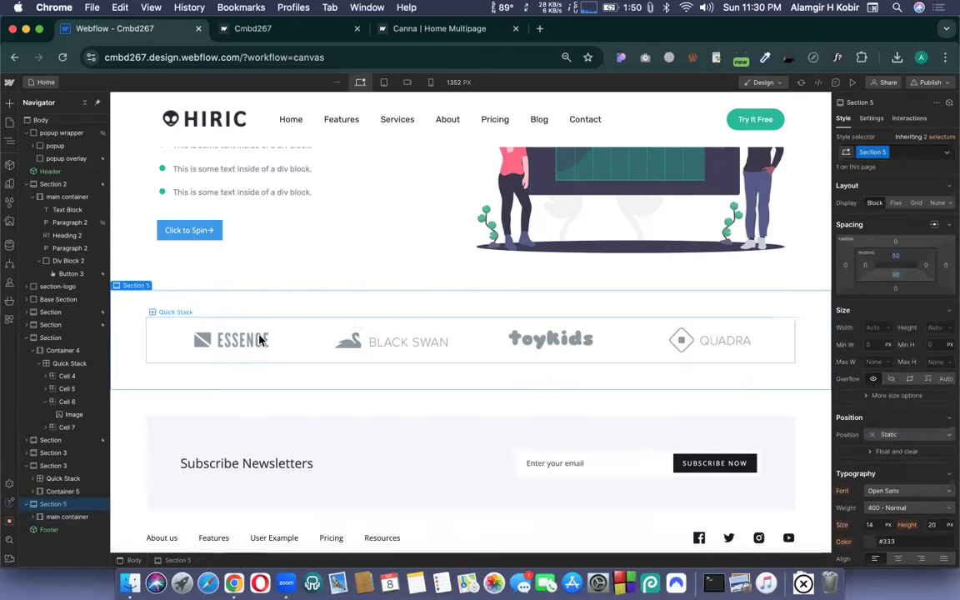
# Switch to the Canna page and open the rocky lake sunset image from the CSS Peeper assets.
pyautogui.click(397, 33)
pyautogui.click(740, 60)
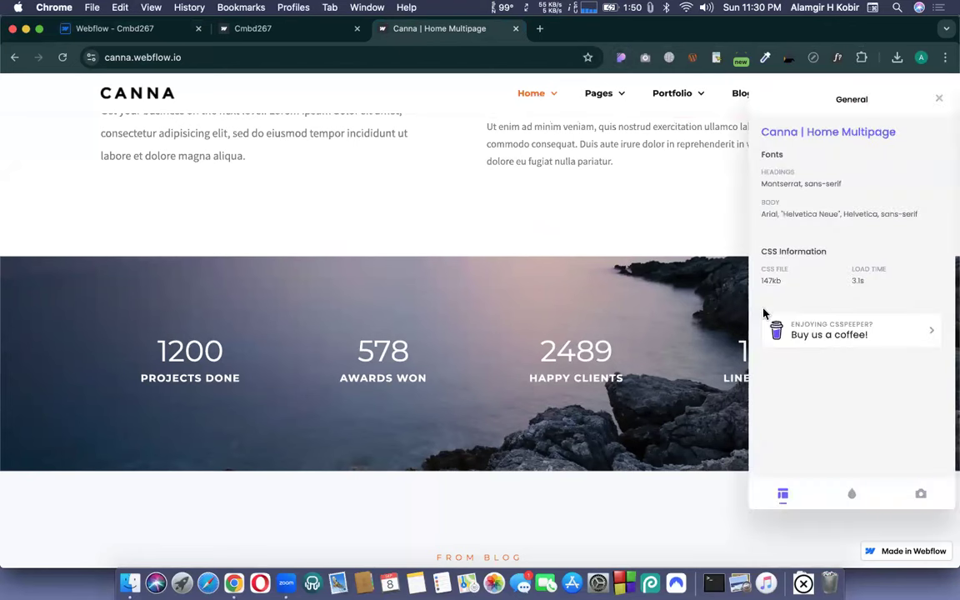
pyautogui.click(921, 494)
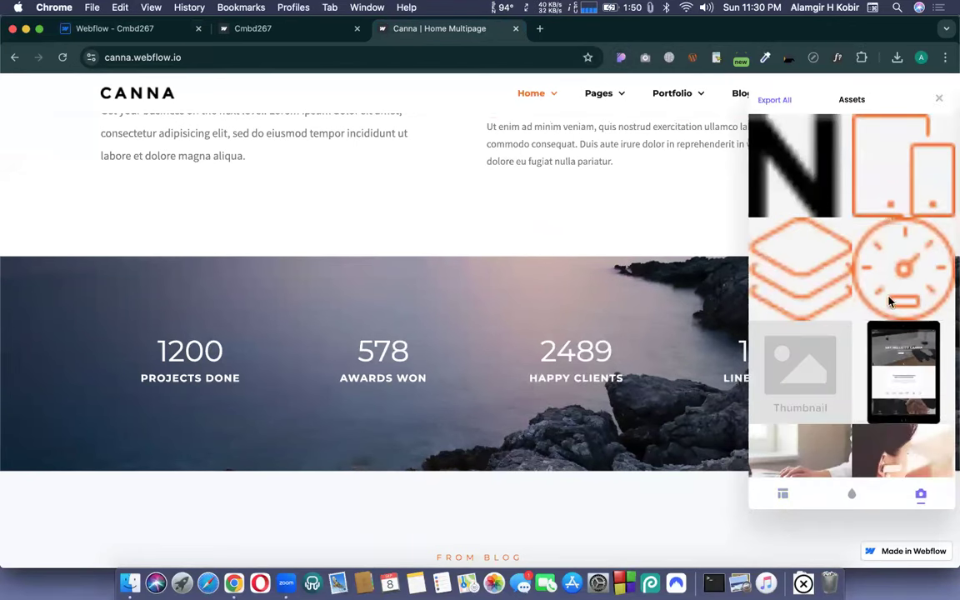
pyautogui.scroll(-10, 890, 301)
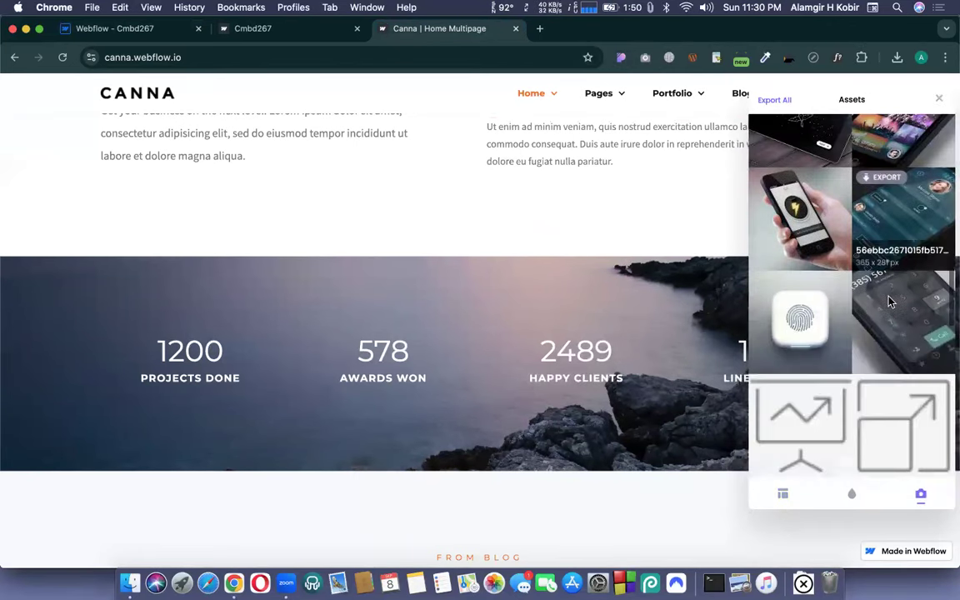
pyautogui.scroll(-10, 890, 302)
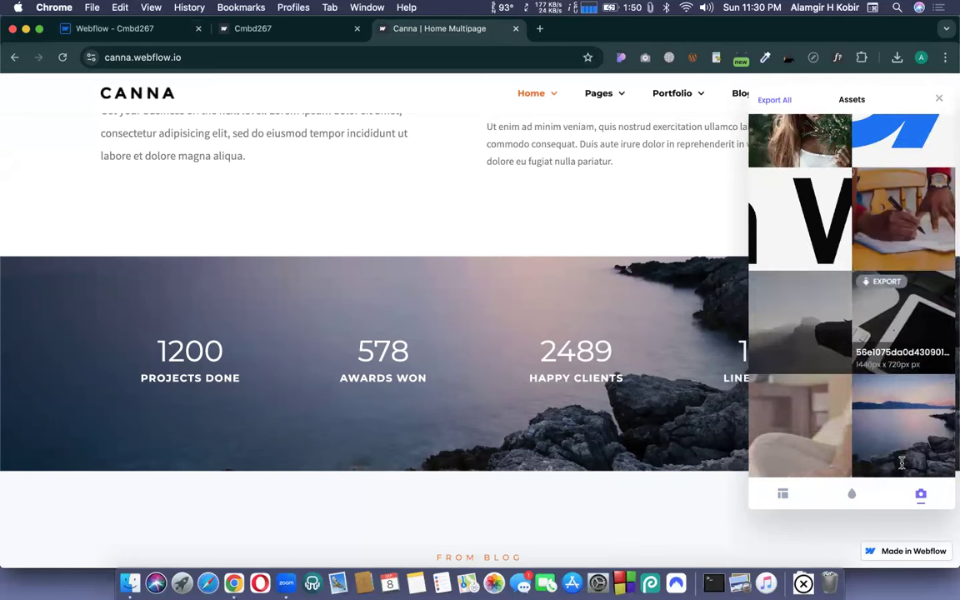
pyautogui.moveTo(883, 390)
pyautogui.click(884, 386)
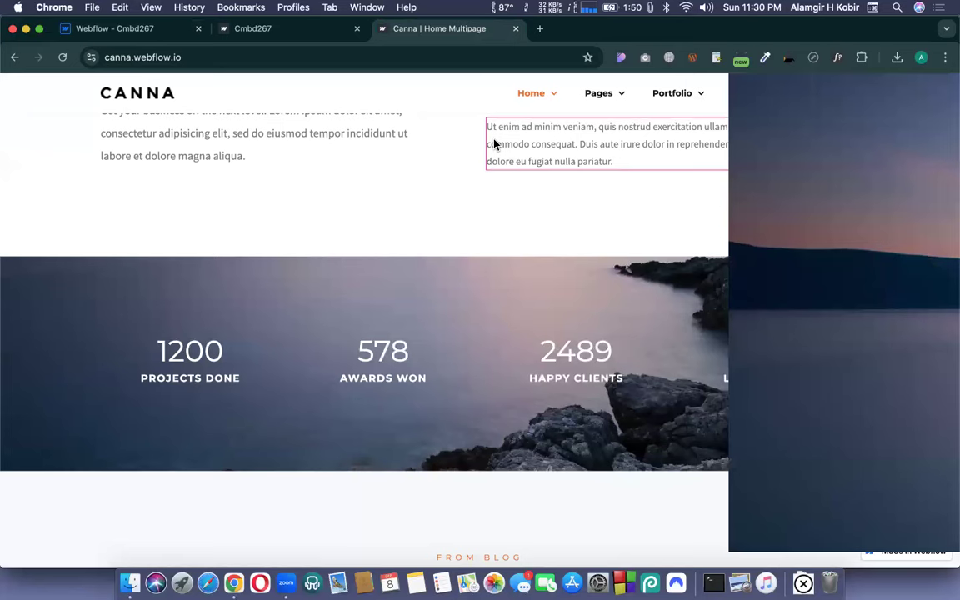
# Open the lake sunset image in a new browser tab and save it to the Downloads folder.
pyautogui.rightClick(840, 257)
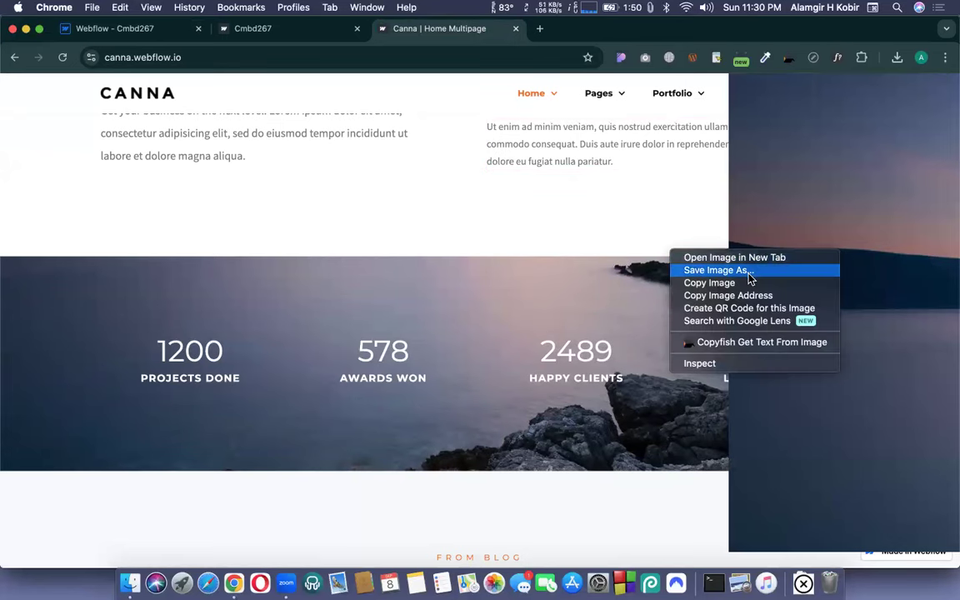
pyautogui.press('Return')
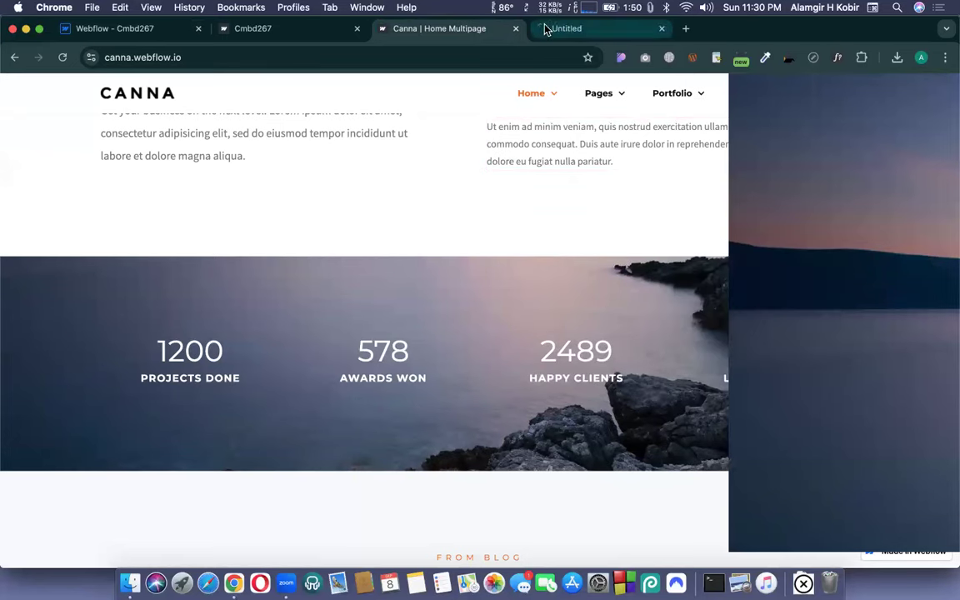
pyautogui.click(546, 28)
pyautogui.rightClick(496, 252)
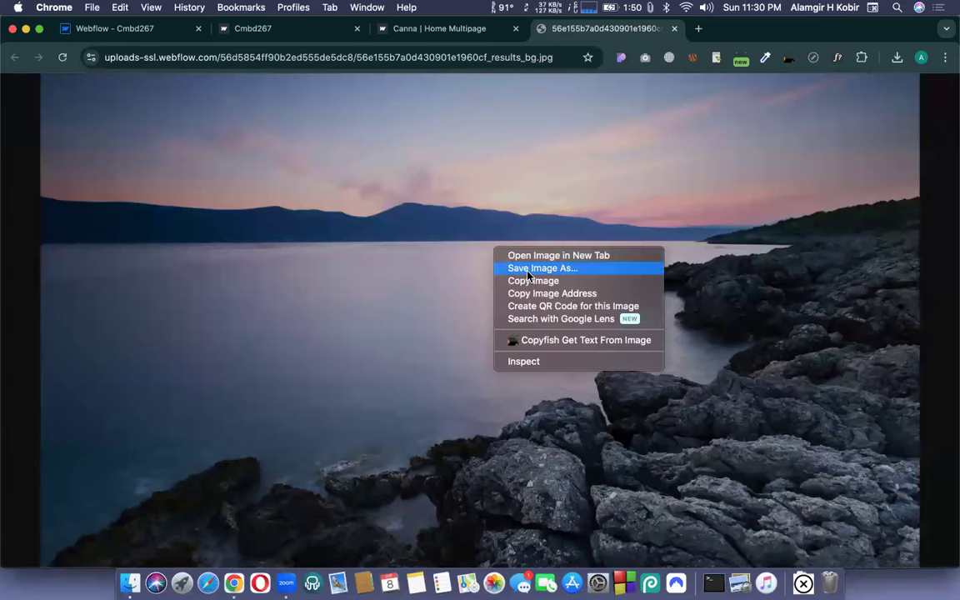
pyautogui.click(528, 266)
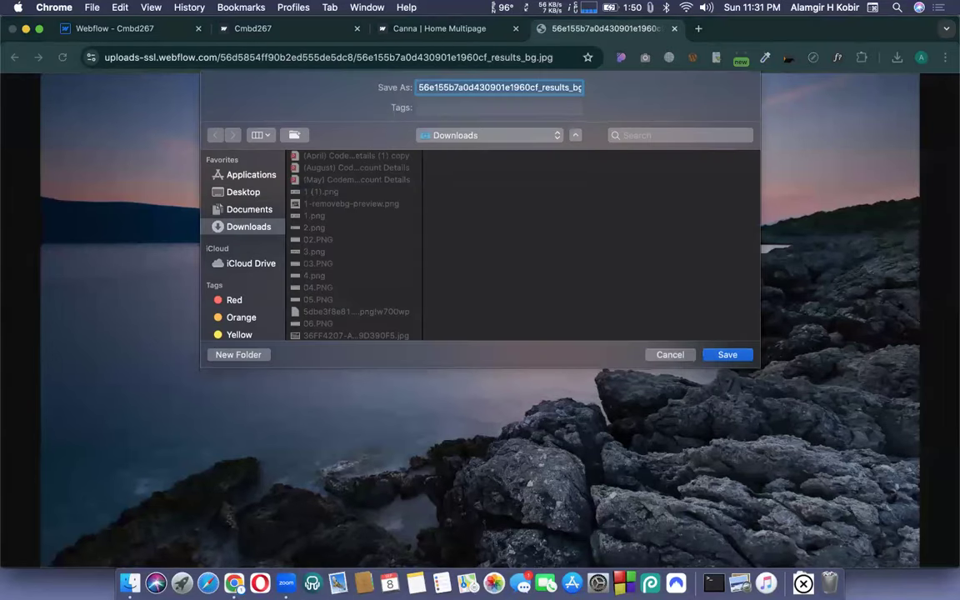
pyautogui.press('Return')
# Return to the Webflow Designer, upload the downloaded results_bg.jpg image to the assets, and set it as the logo section's background.
pyautogui.click(163, 40)
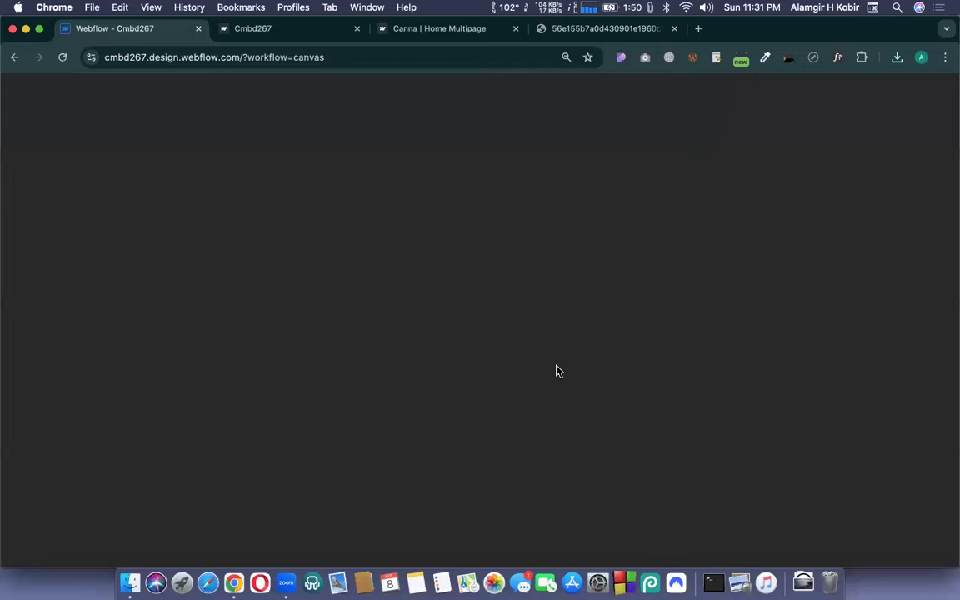
pyautogui.scroll(-8, 916, 408)
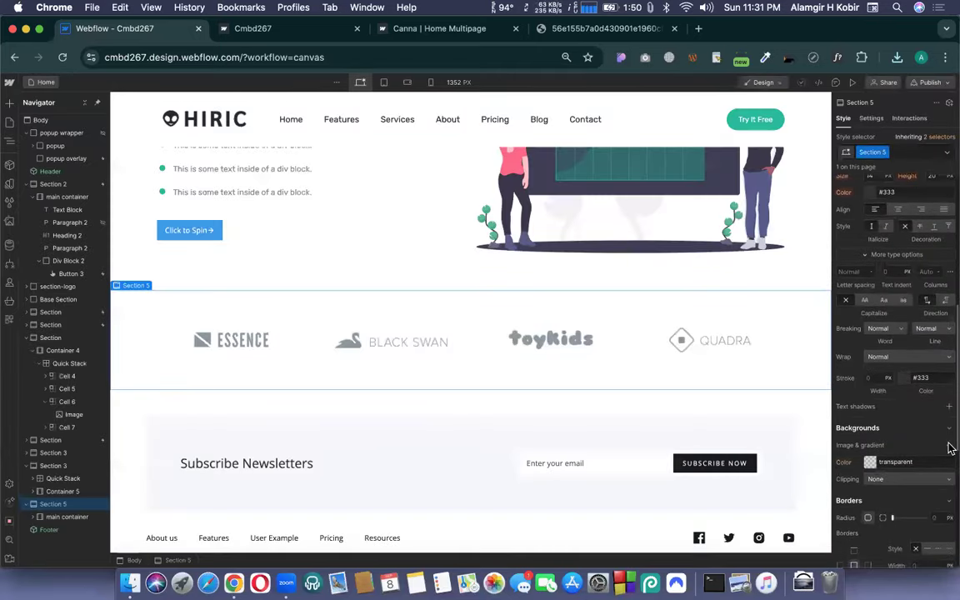
pyautogui.click(949, 445)
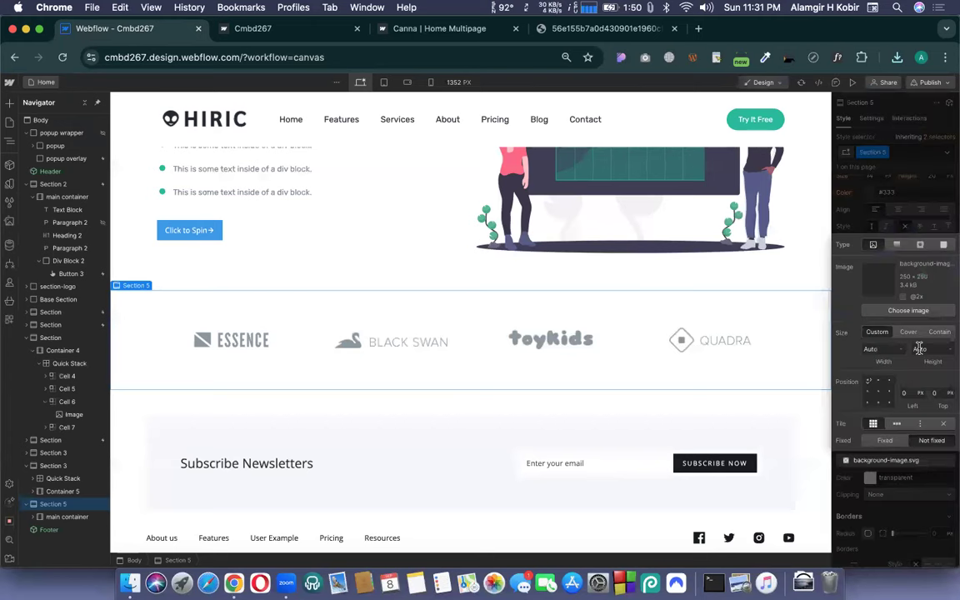
pyautogui.click(898, 316)
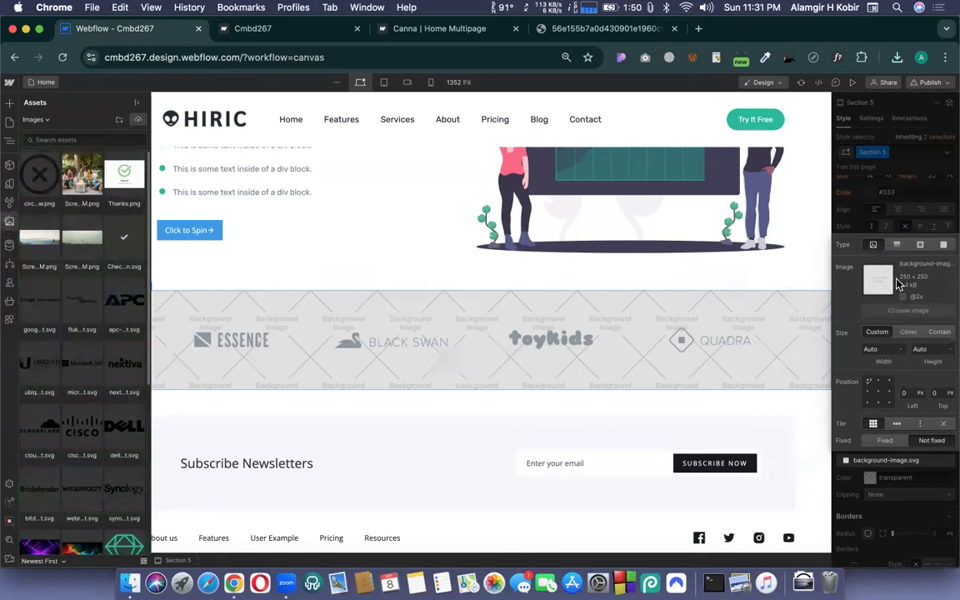
pyautogui.click(896, 56)
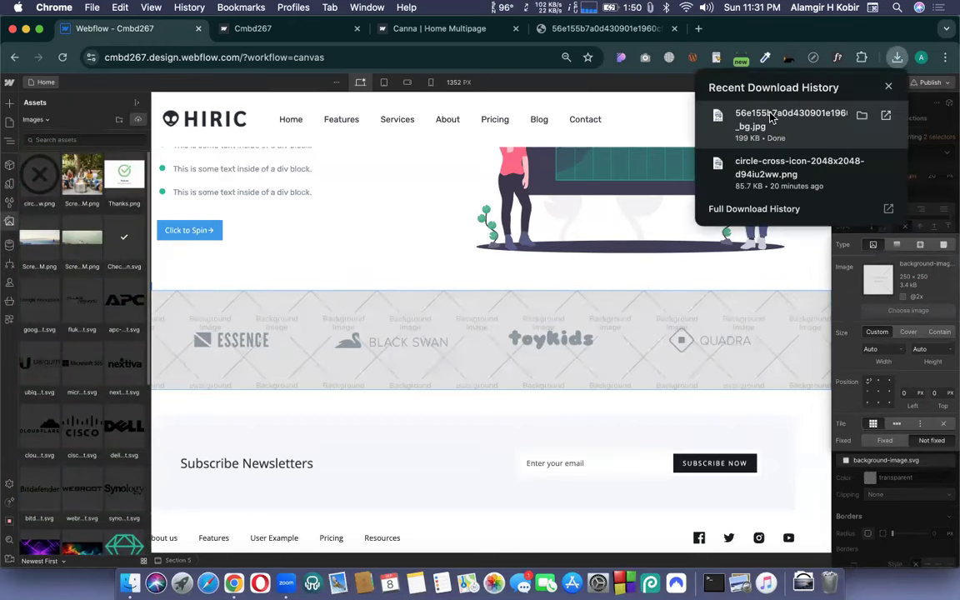
pyautogui.moveTo(761, 121); pyautogui.dragTo(86, 112)
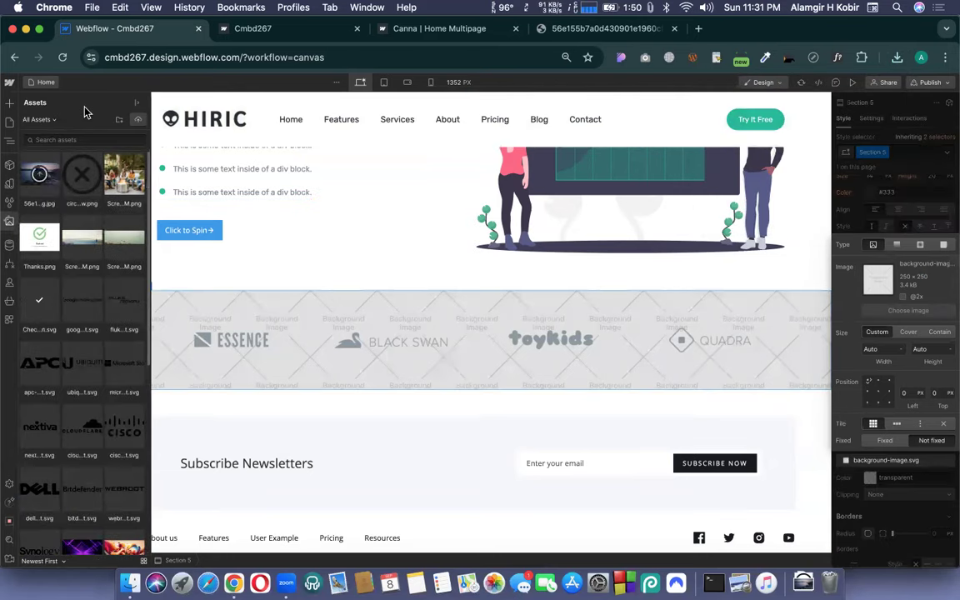
pyautogui.click(41, 167)
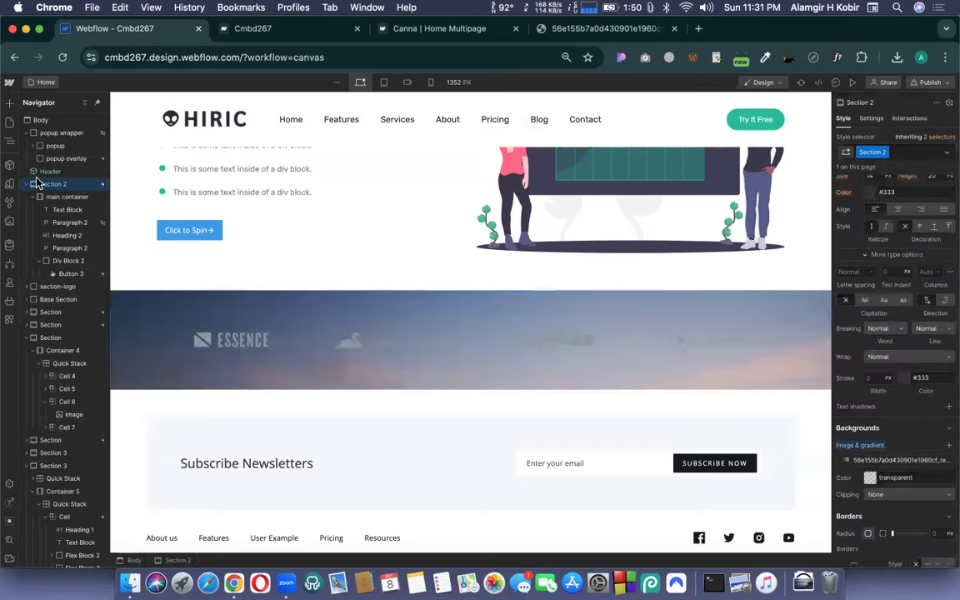
pyautogui.click(37, 183)
pyautogui.scroll(-3, 623, 298)
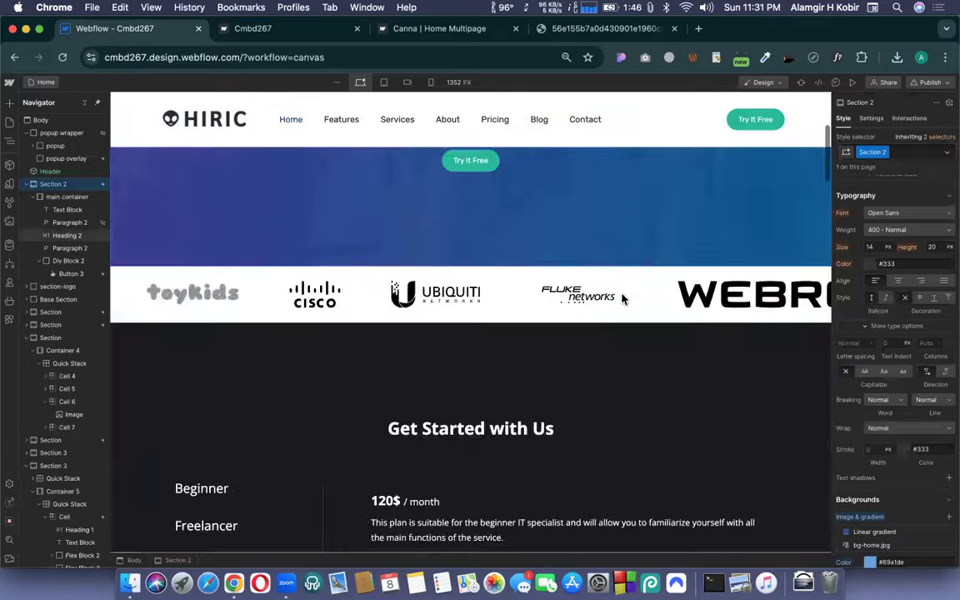
pyautogui.scroll(-3, 616, 301)
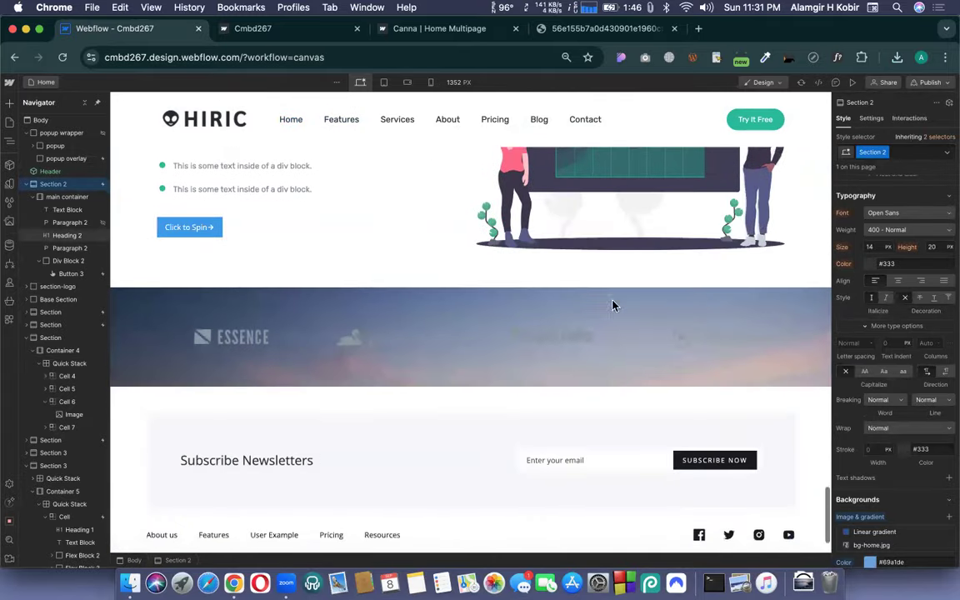
pyautogui.scroll(3, 920, 323)
pyautogui.scroll(3, 921, 321)
pyautogui.scroll(-10, 920, 320)
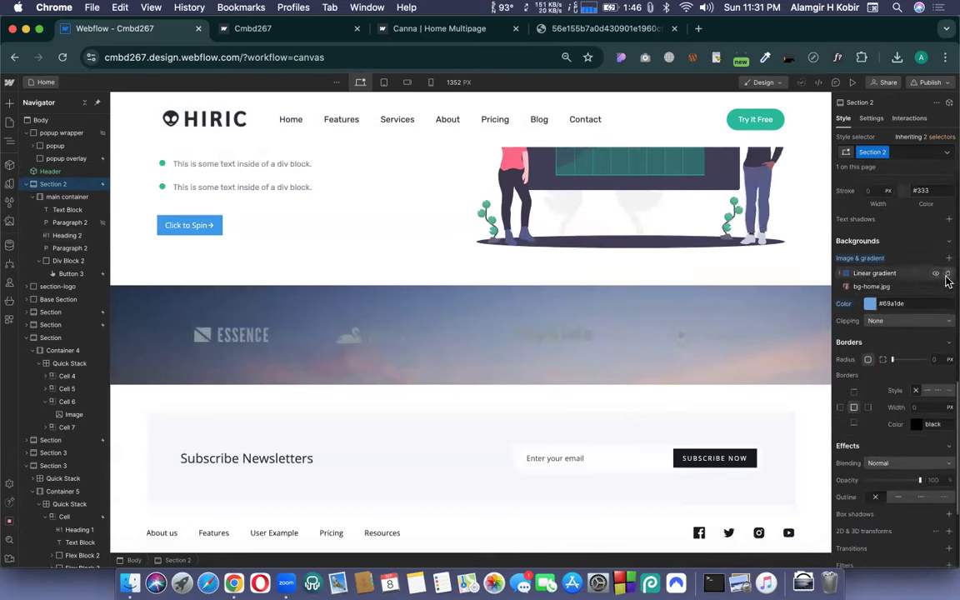
pyautogui.click(946, 274)
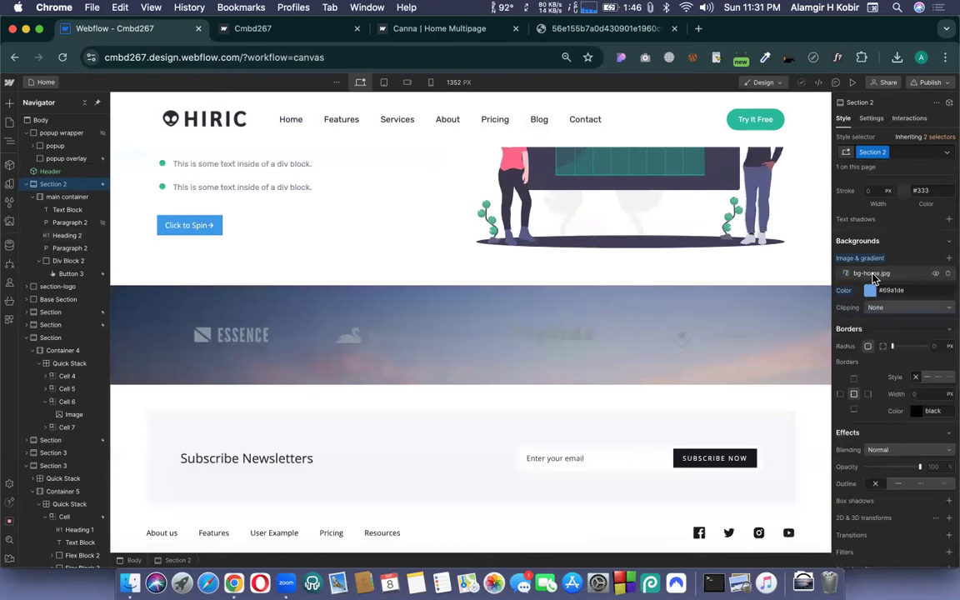
pyautogui.press('super+z')
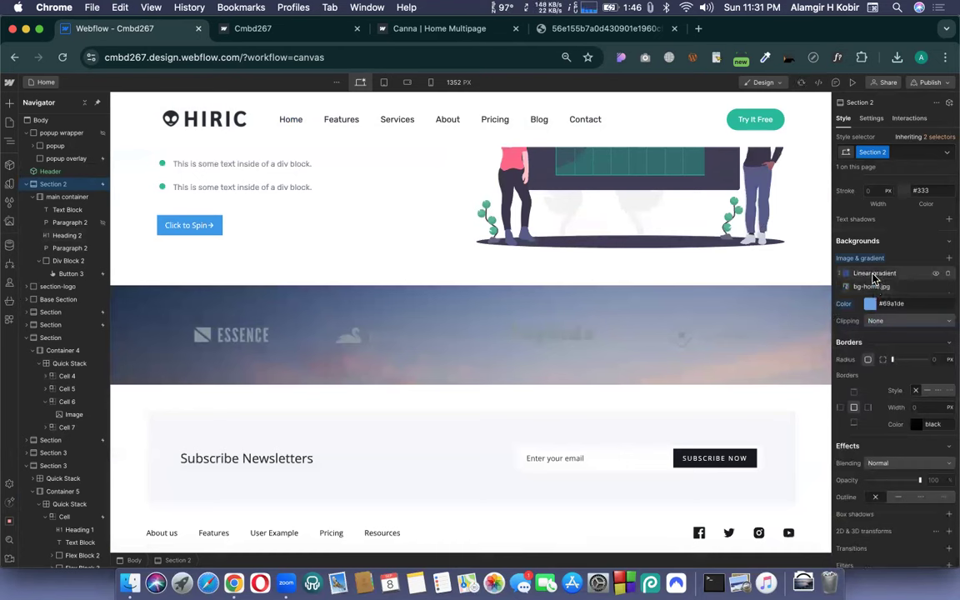
# Set the logo section's background image to Cover size, centered at 50% left and 50% top, without tiling, and Fixed.
pyautogui.click(611, 292)
pyautogui.click(885, 203)
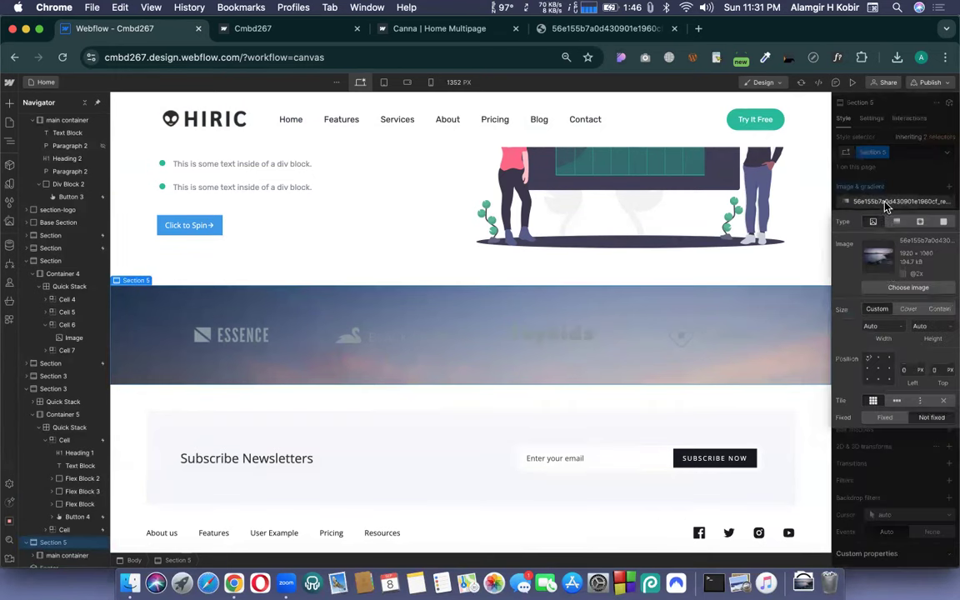
pyautogui.click(908, 310)
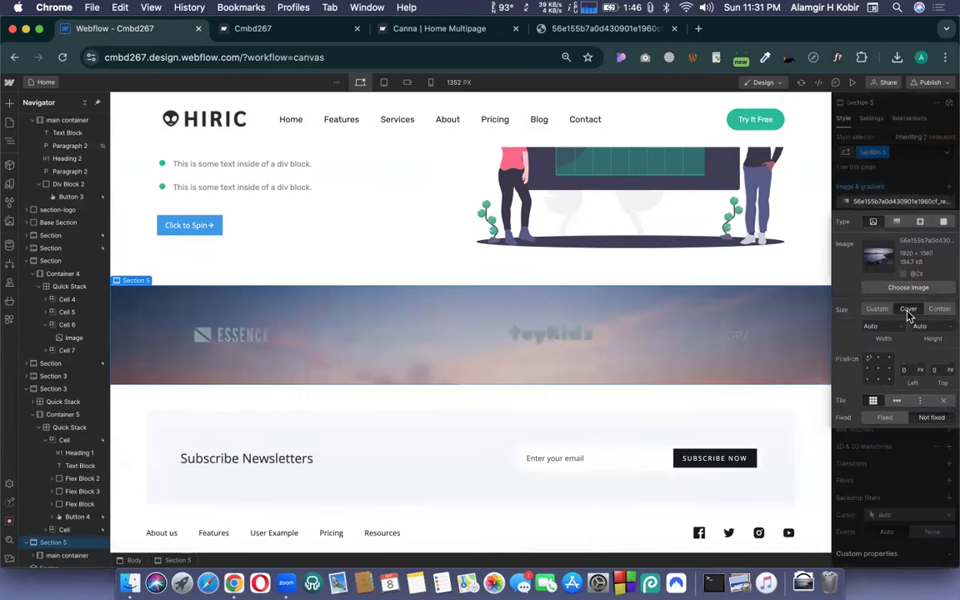
pyautogui.click(878, 370)
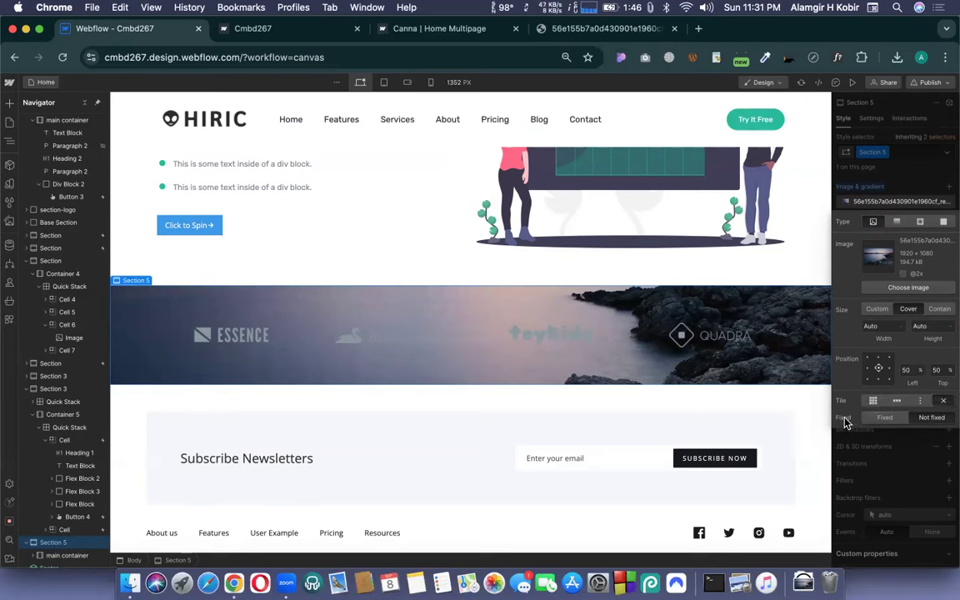
pyautogui.click(885, 417)
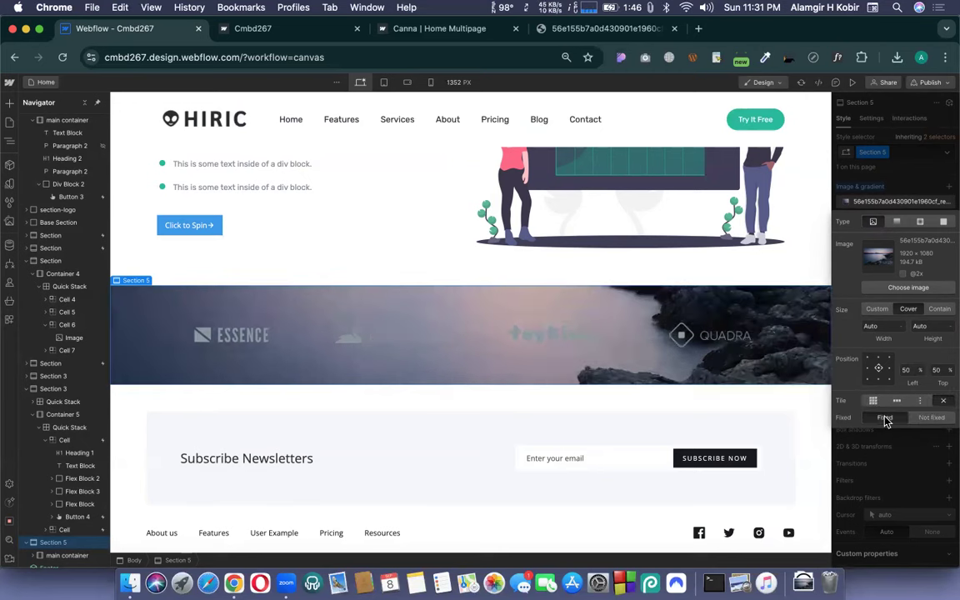
# Preview the page and examine how the logo section's fixed background behaves while scrolling, then return to the design canvas.
pyautogui.click(852, 81)
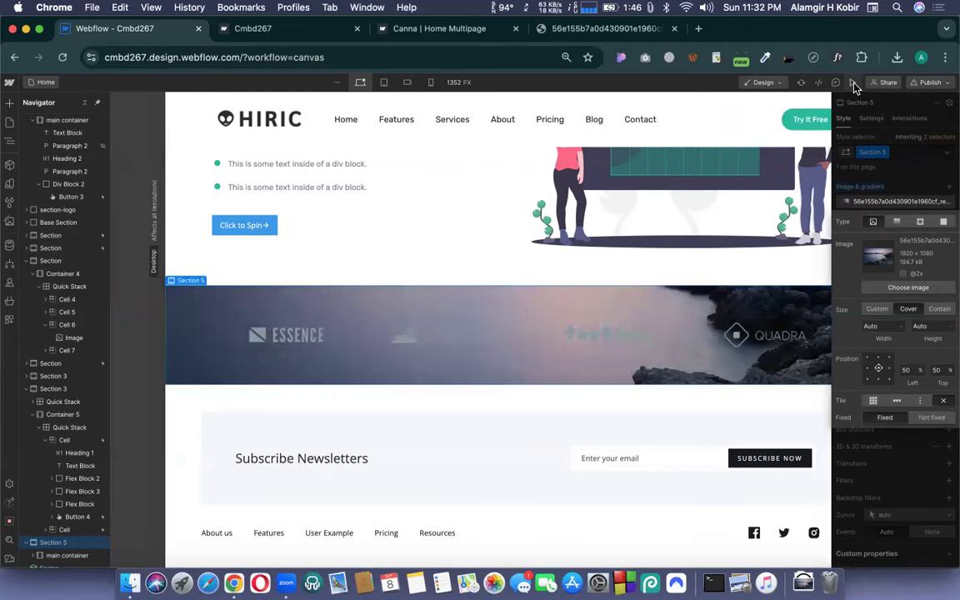
pyautogui.scroll(-5, 712, 312)
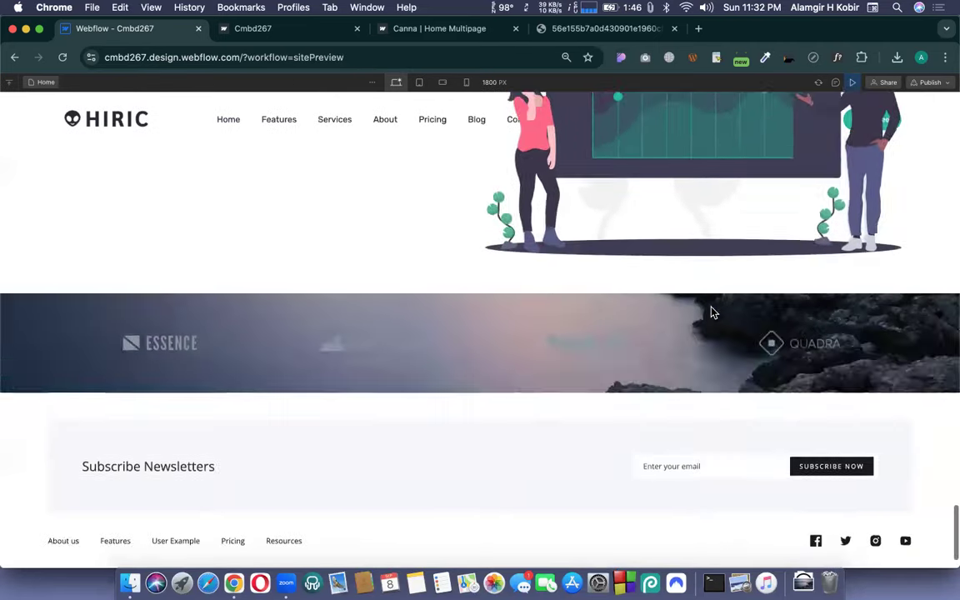
pyautogui.scroll(3, 712, 312)
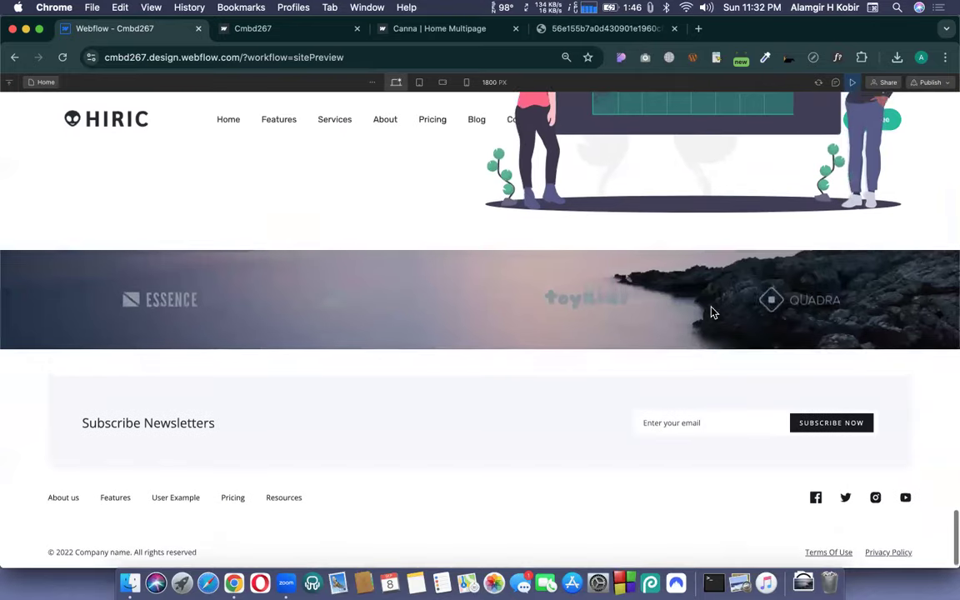
pyautogui.scroll(3, 712, 313)
pyautogui.scroll(-5, 712, 312)
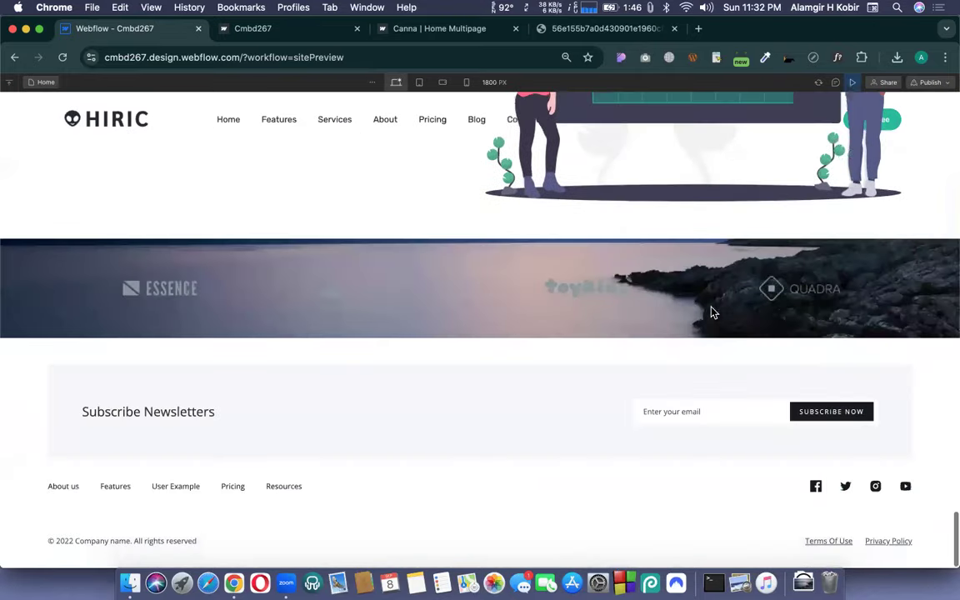
pyautogui.scroll(3, 713, 313)
pyautogui.scroll(3, 713, 313)
pyautogui.scroll(-5, 712, 312)
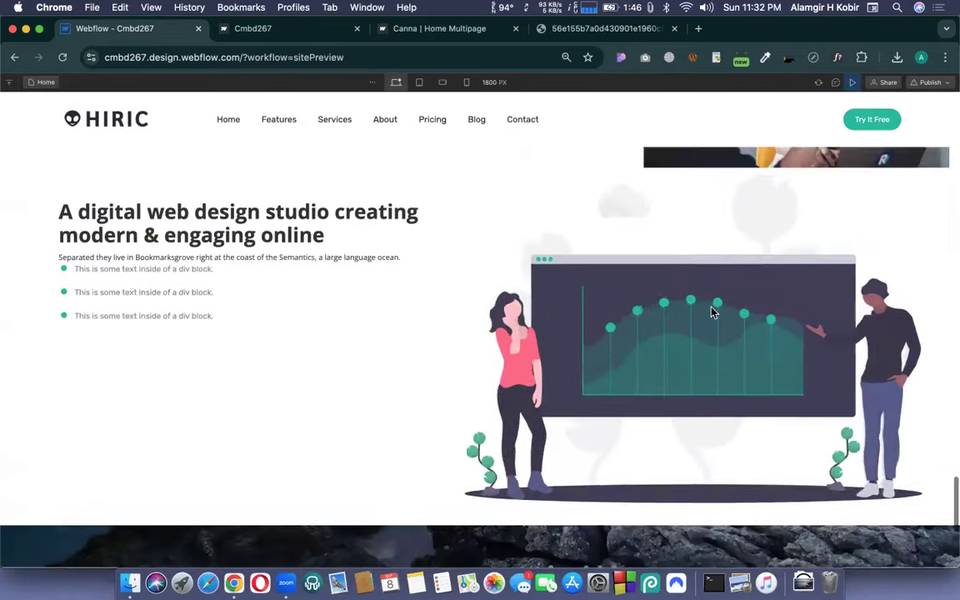
pyautogui.scroll(3, 712, 313)
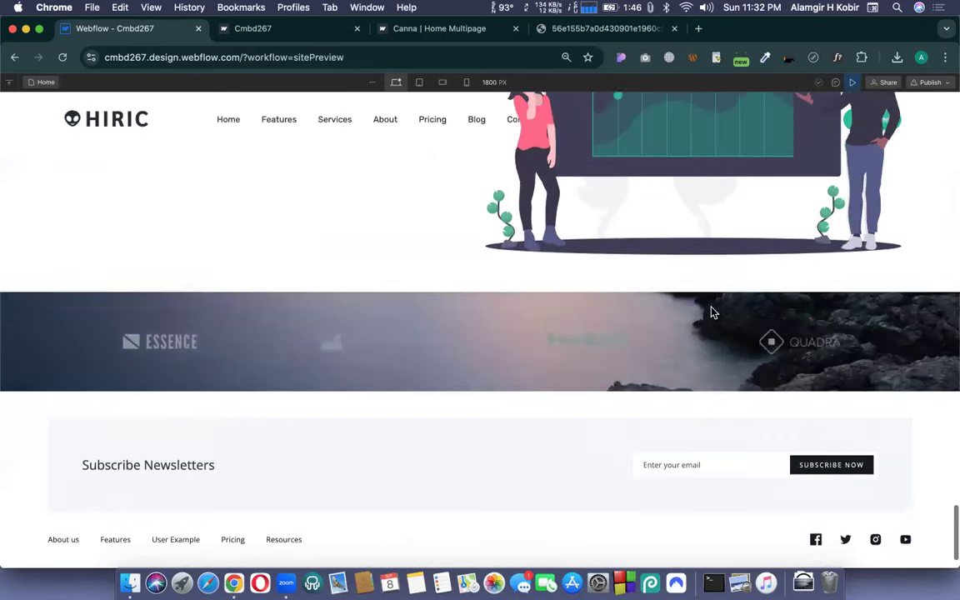
pyautogui.scroll(-5, 713, 312)
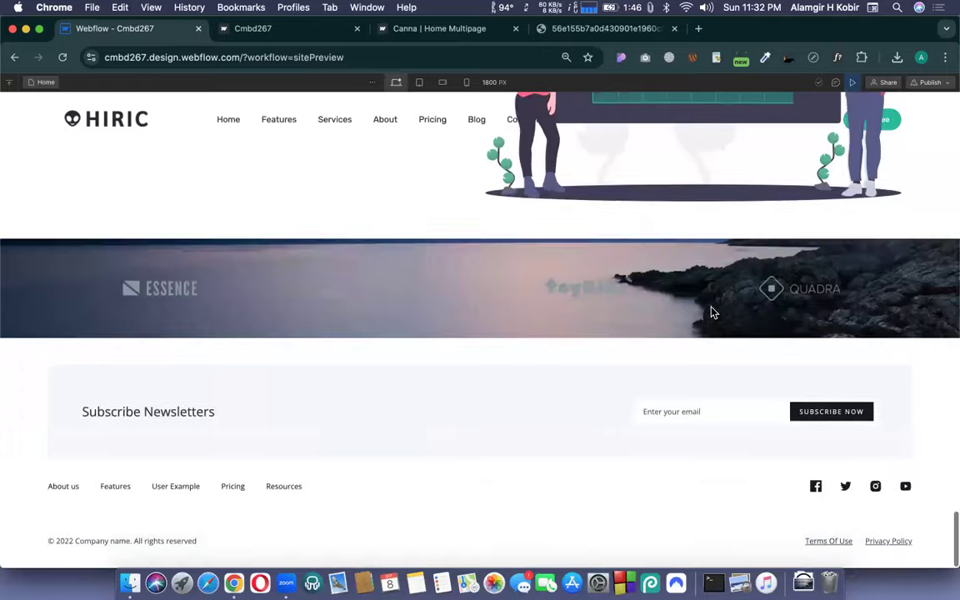
pyautogui.scroll(4, 712, 312)
pyautogui.scroll(-5, 712, 313)
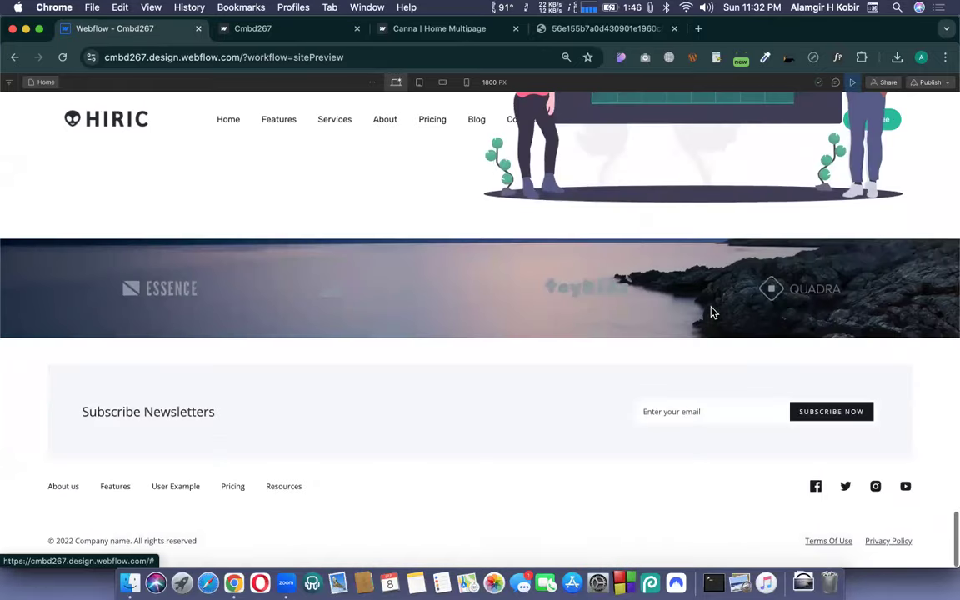
pyautogui.scroll(1, 712, 315)
pyautogui.scroll(-1, 712, 315)
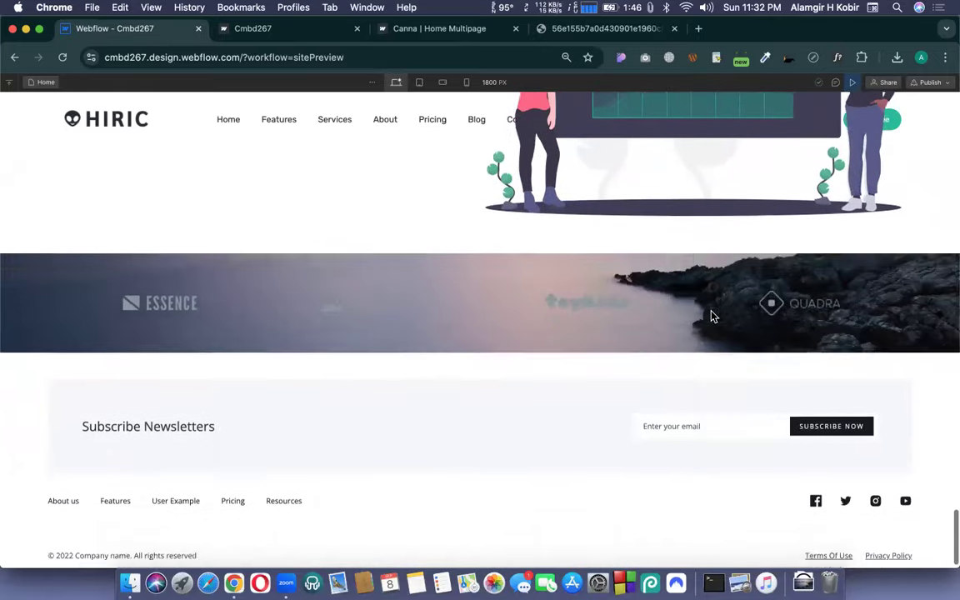
pyautogui.scroll(3, 712, 315)
pyautogui.scroll(-5, 712, 314)
pyautogui.scroll(4, 712, 314)
pyautogui.scroll(-4, 712, 315)
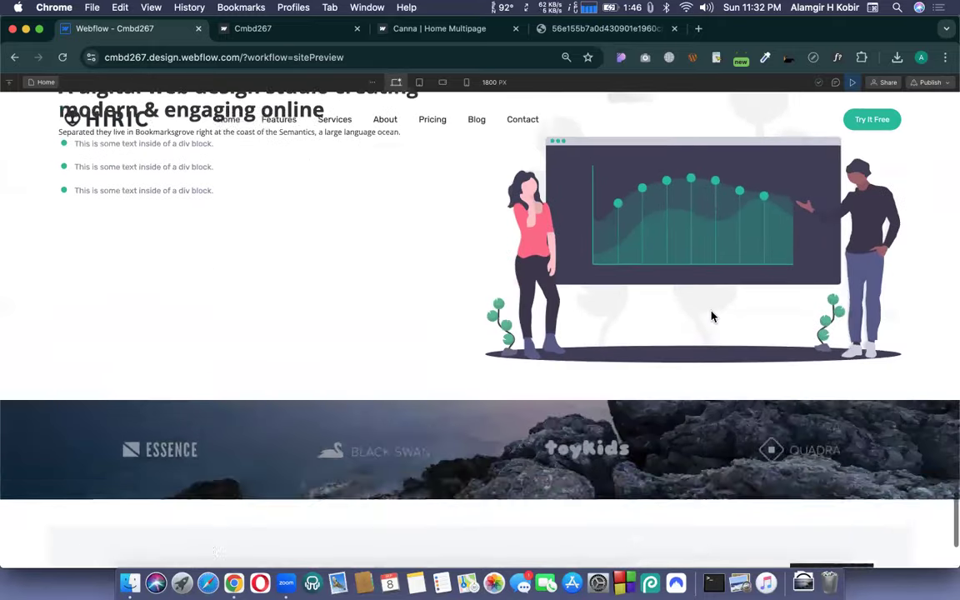
pyautogui.scroll(4, 713, 315)
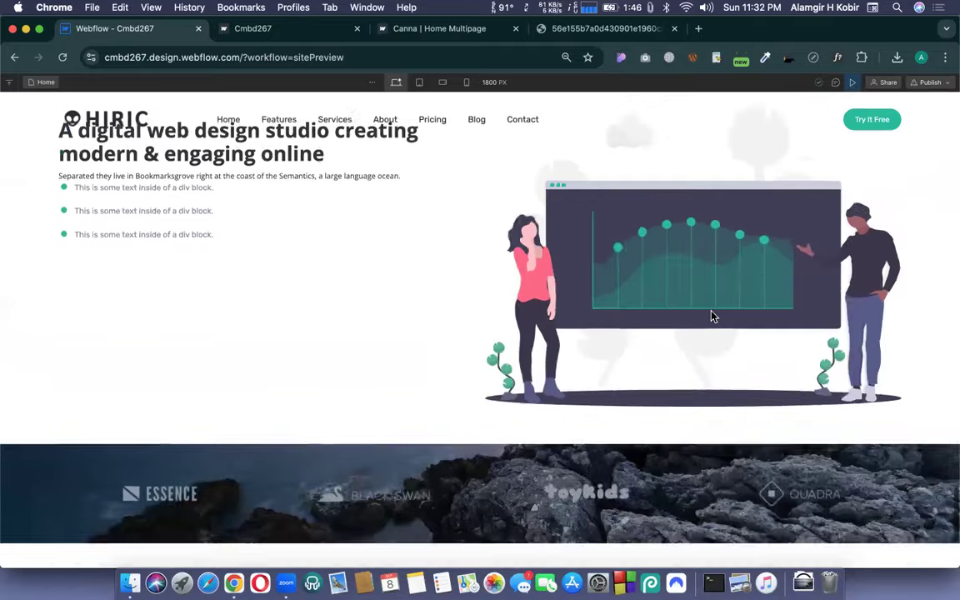
pyautogui.scroll(-4, 712, 315)
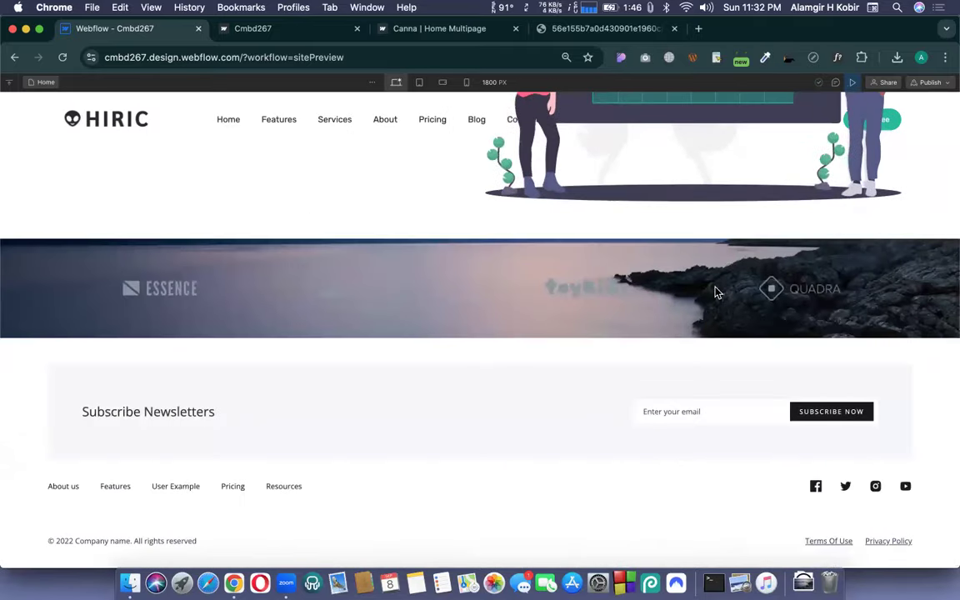
pyautogui.scroll(1, 715, 287)
pyautogui.scroll(5, 715, 277)
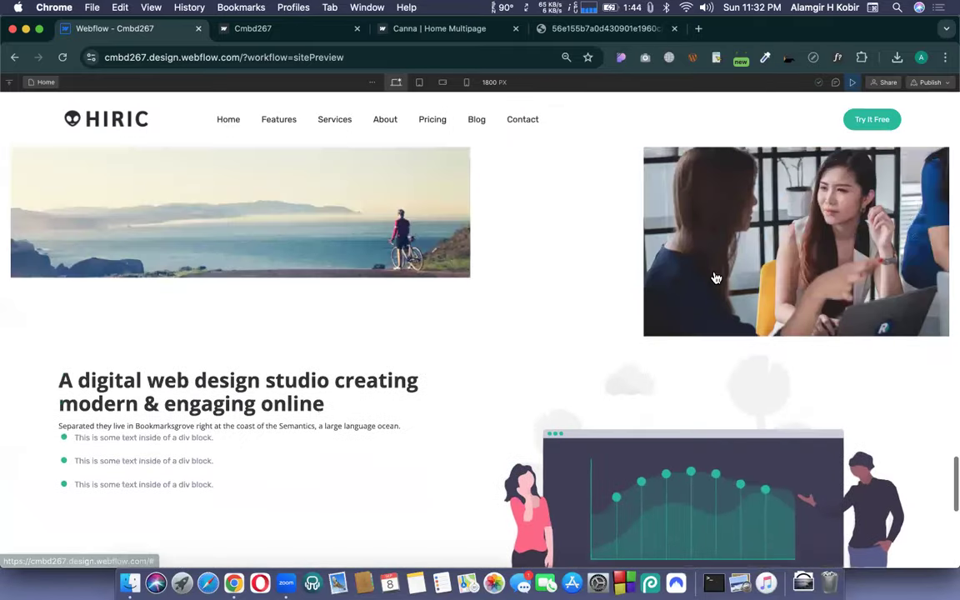
pyautogui.scroll(-5, 715, 277)
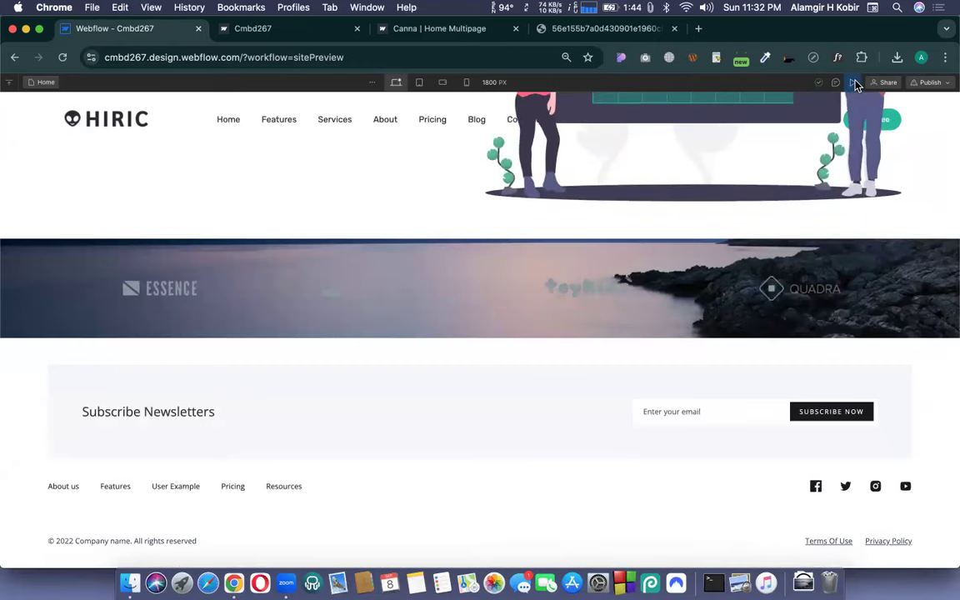
pyautogui.click(851, 82)
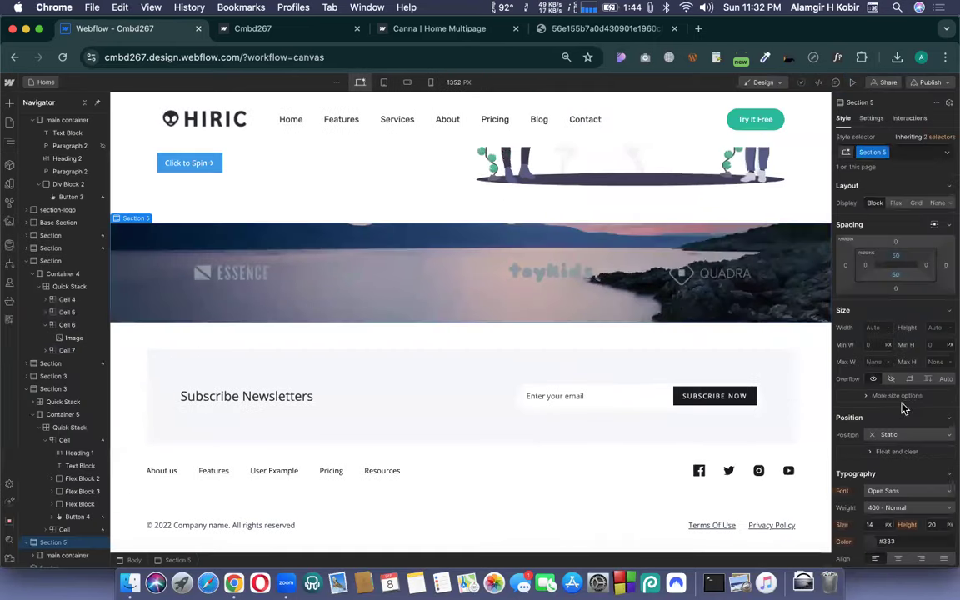
# Review the Fixed setting in the logo section's background image options and close them.
pyautogui.scroll(-5, 912, 391)
pyautogui.scroll(-5, 912, 391)
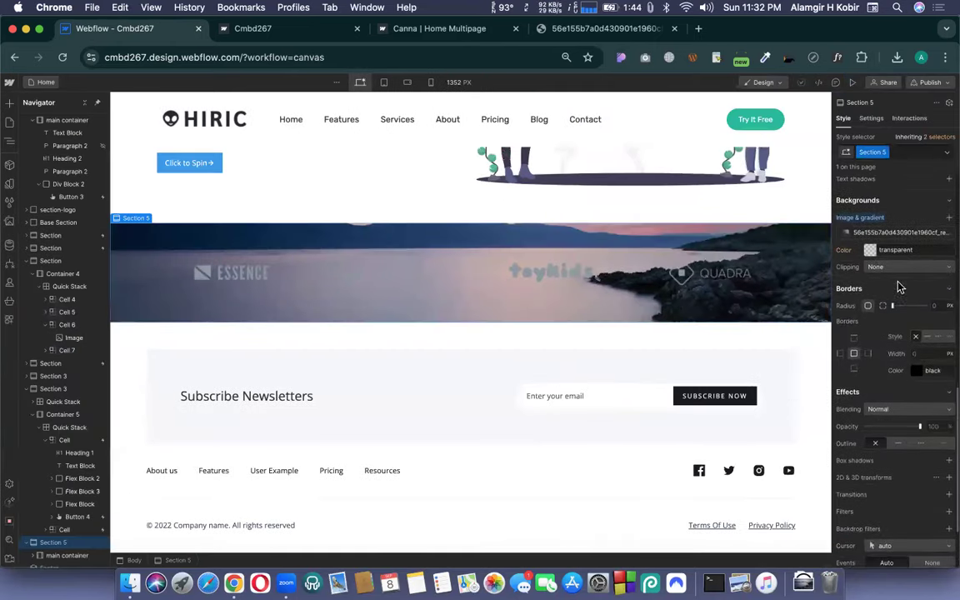
pyautogui.click(884, 233)
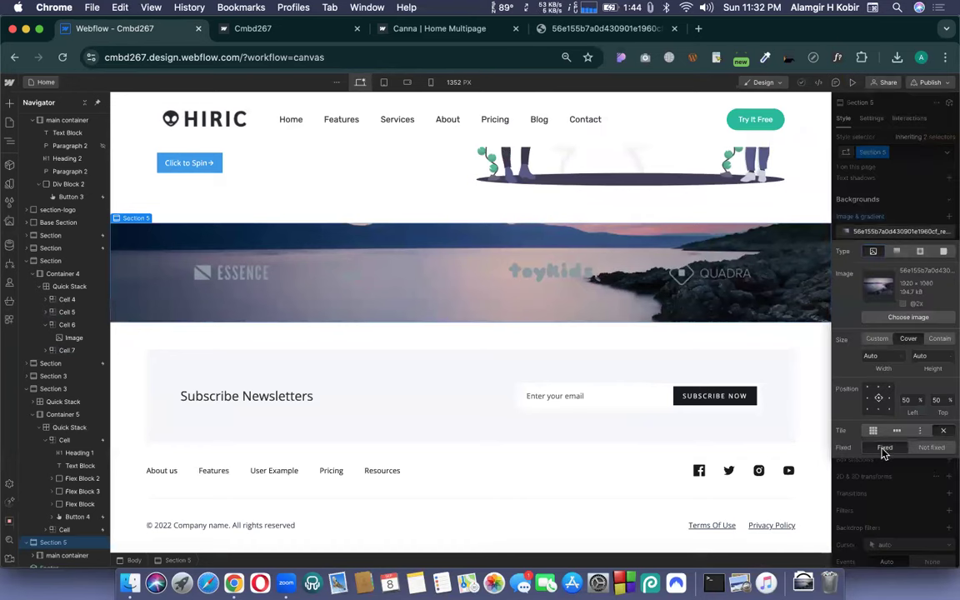
pyautogui.click(924, 150)
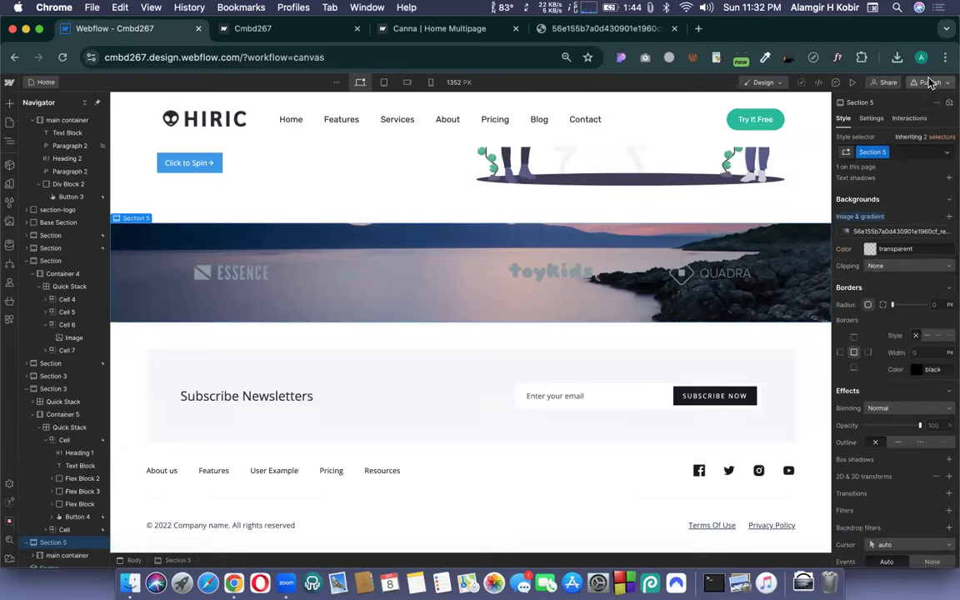
# Publish the site with the updated logo section.
pyautogui.hotkey('shift', 'p')
pyautogui.click(896, 251)
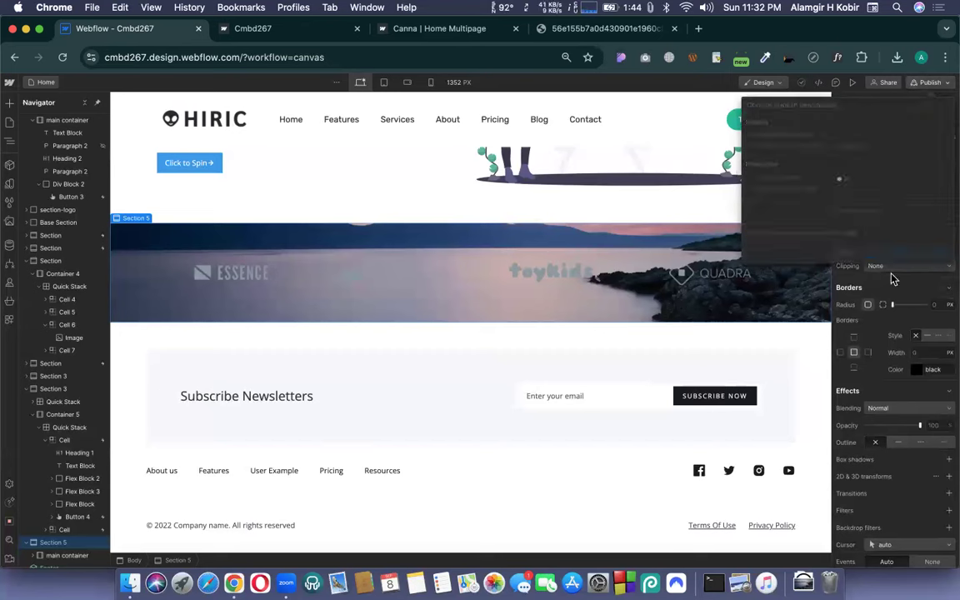
pyautogui.click(874, 289)
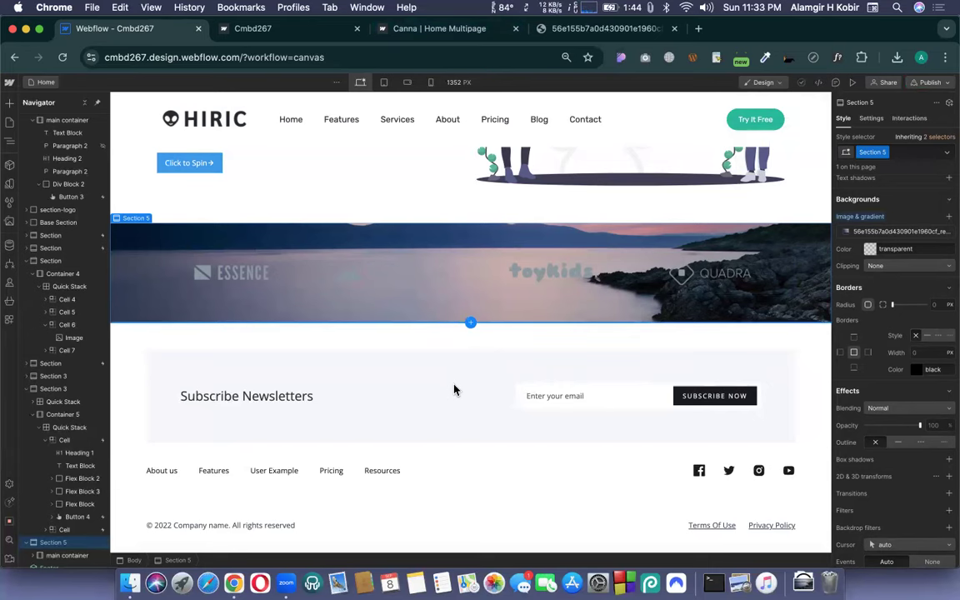
# Switch to the Canna page to examine the background of its statistics section.
pyautogui.click(420, 30)
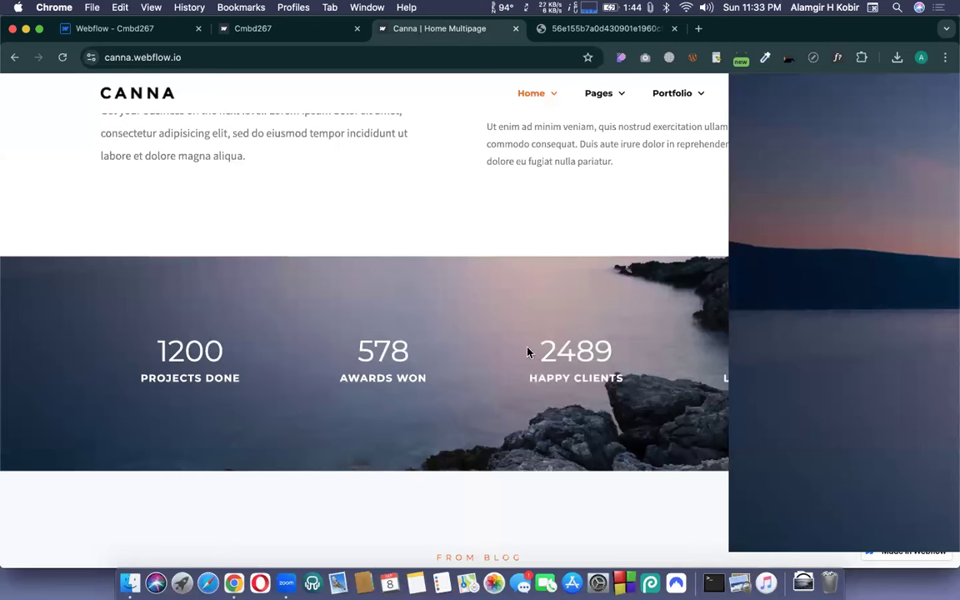